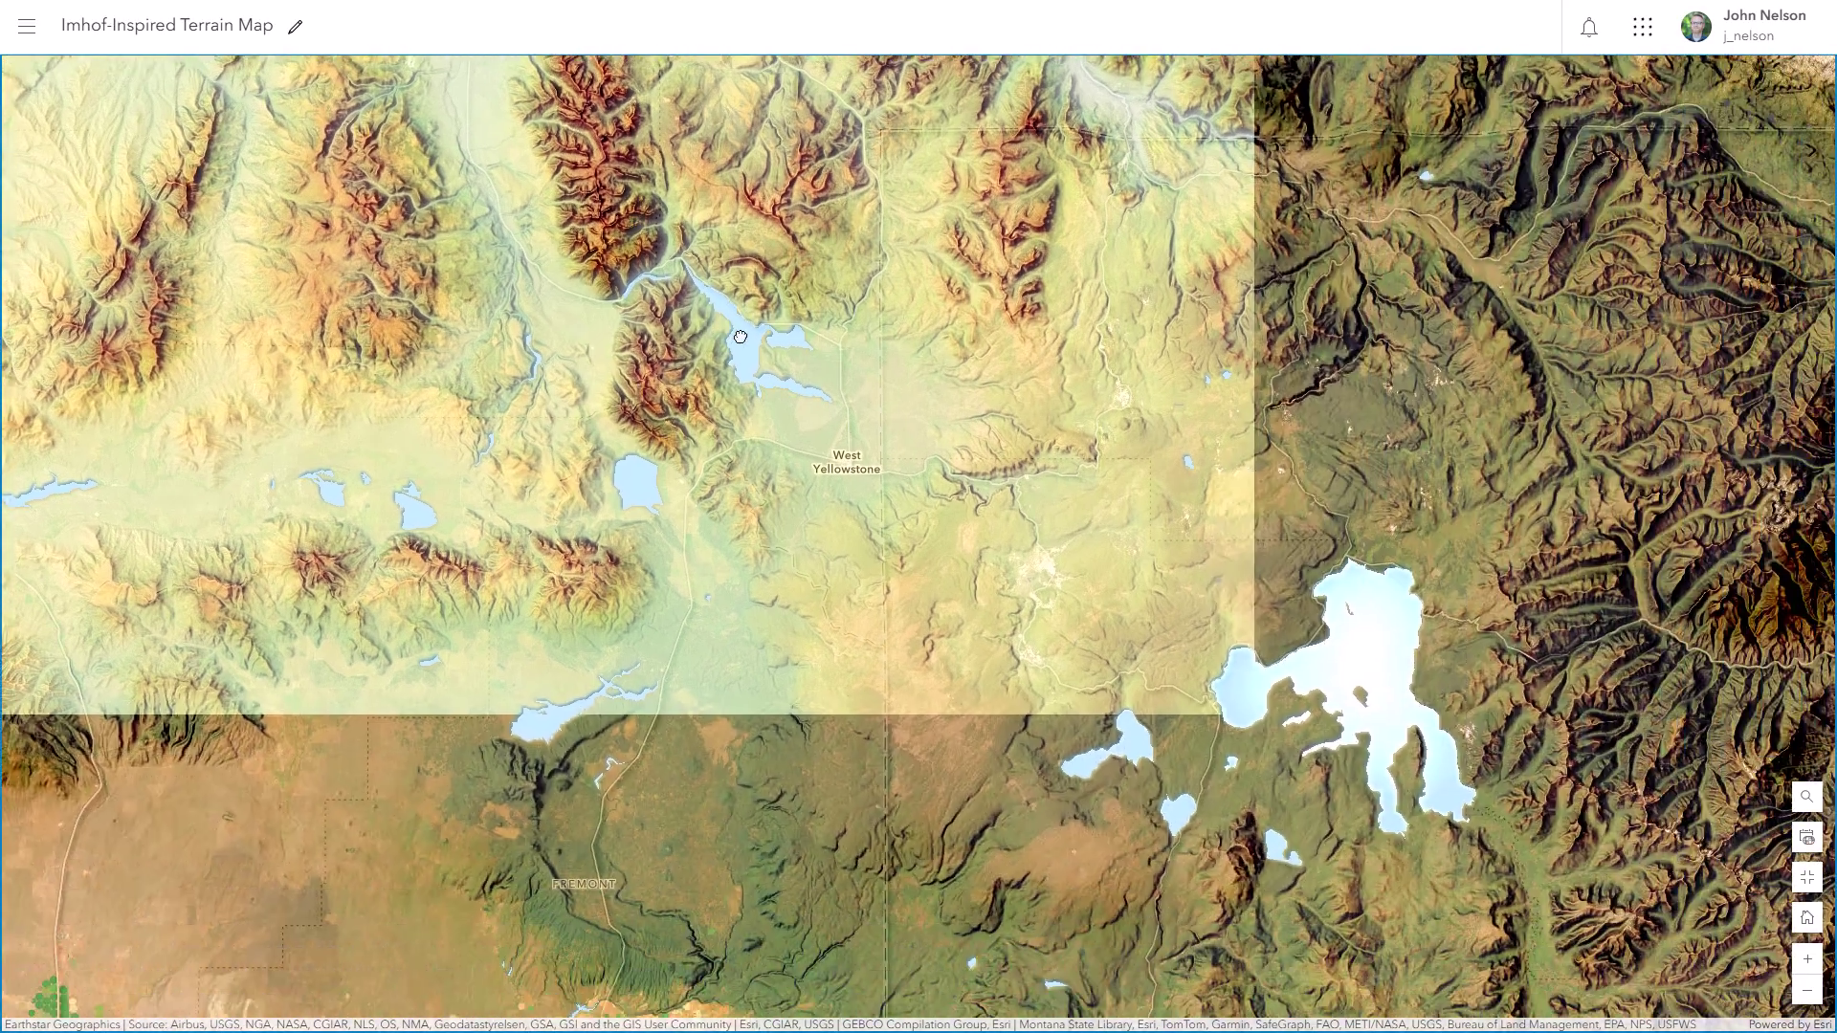
Pan across the finished terrain map past Yellowstone Lake, Owl Creek and the Wind River Reservation
drag(1578, 858, 793, 492)
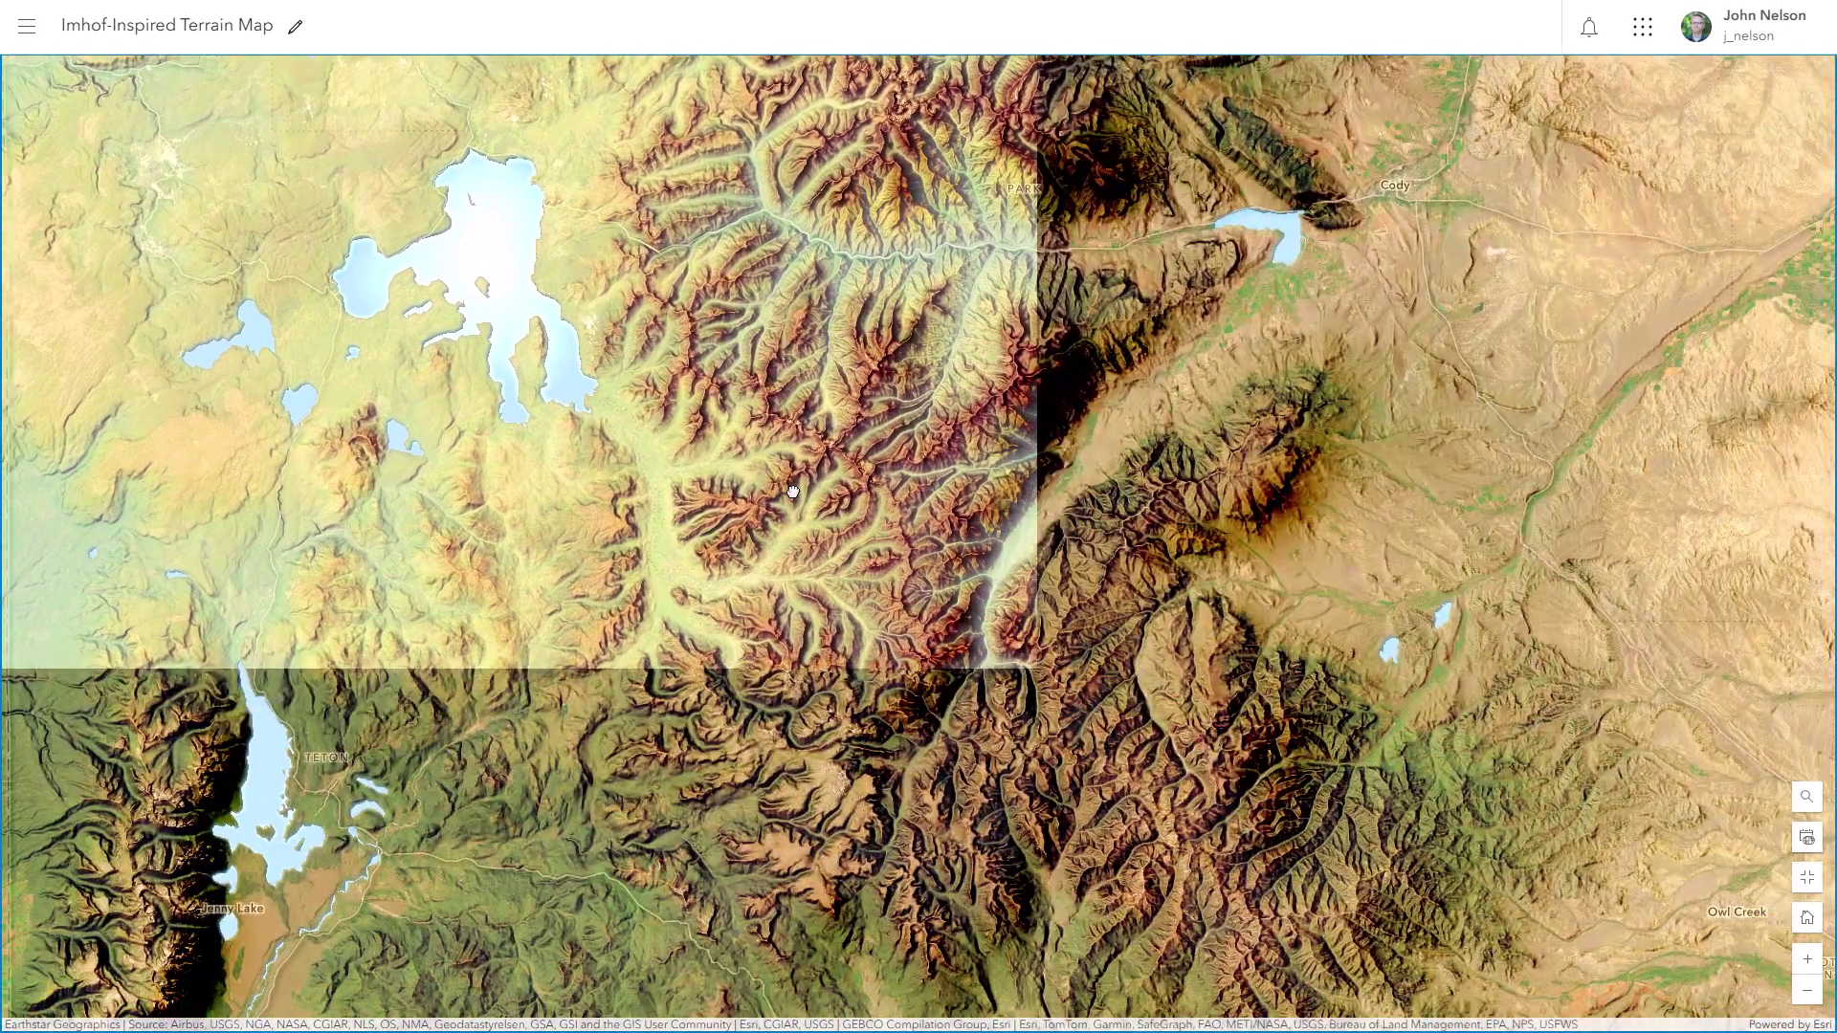
drag(1446, 890, 1007, 405)
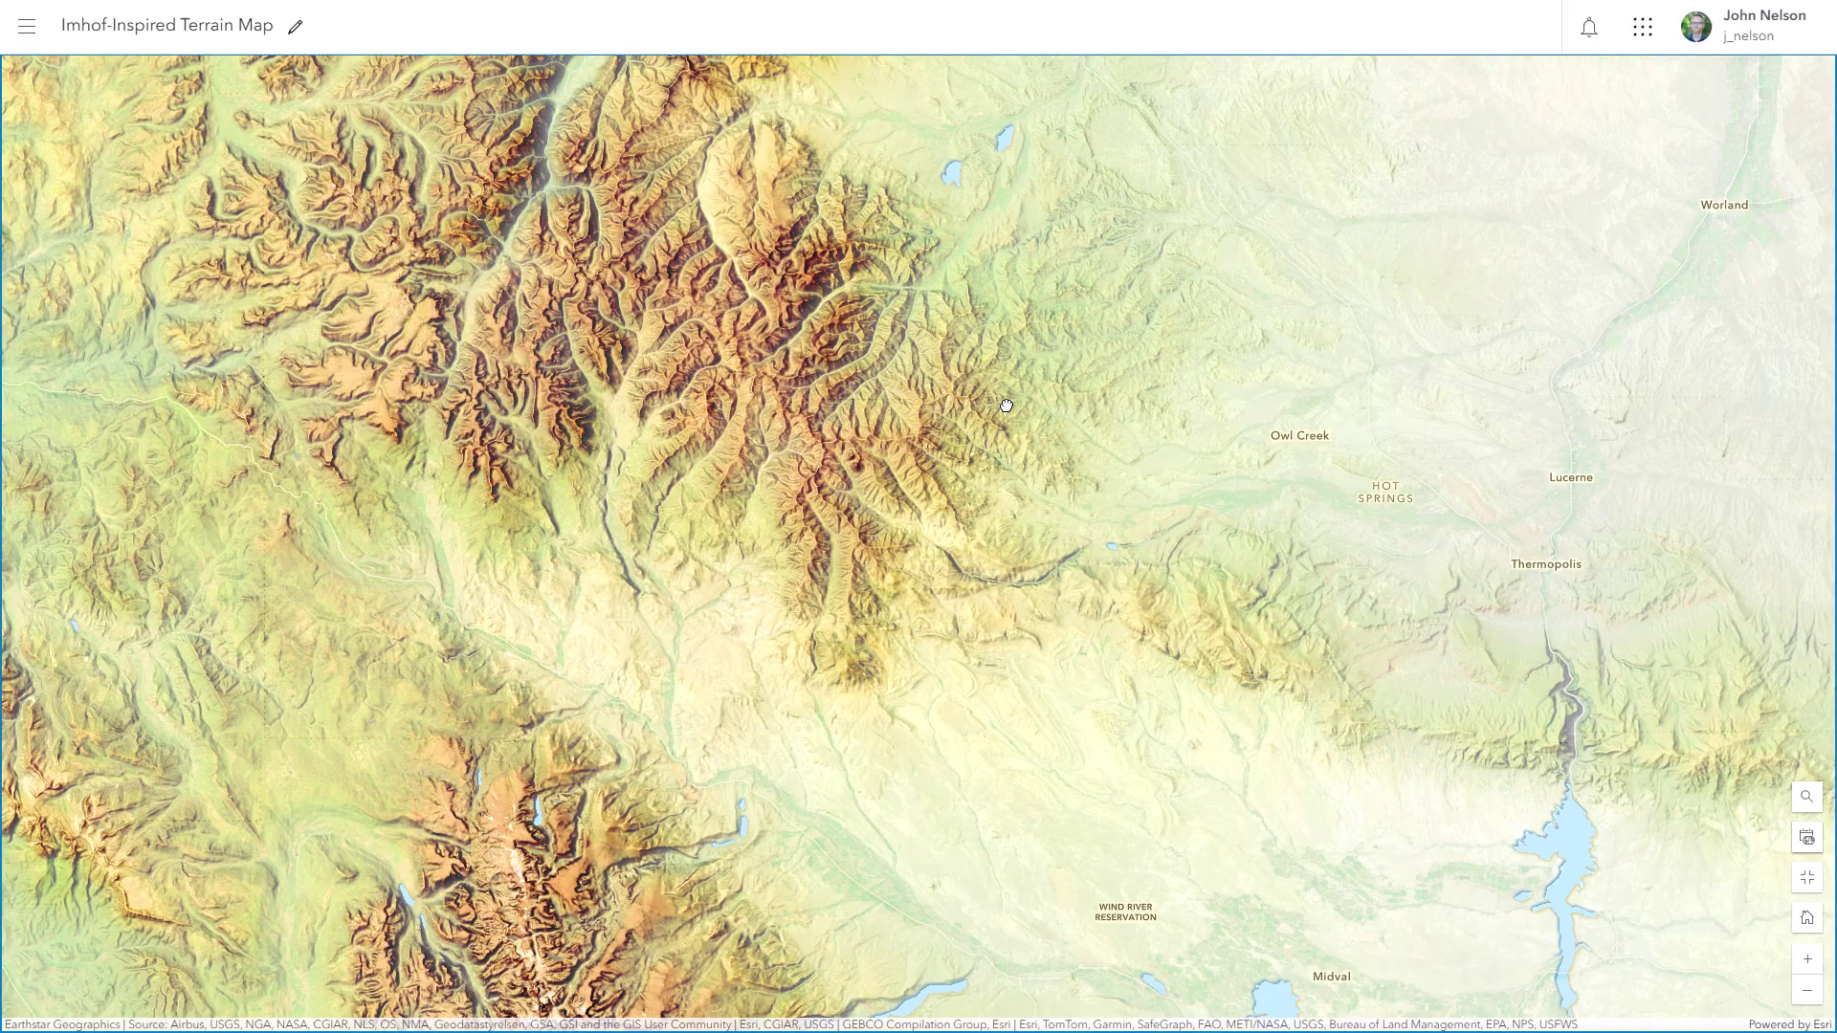
drag(1188, 829, 1738, 280)
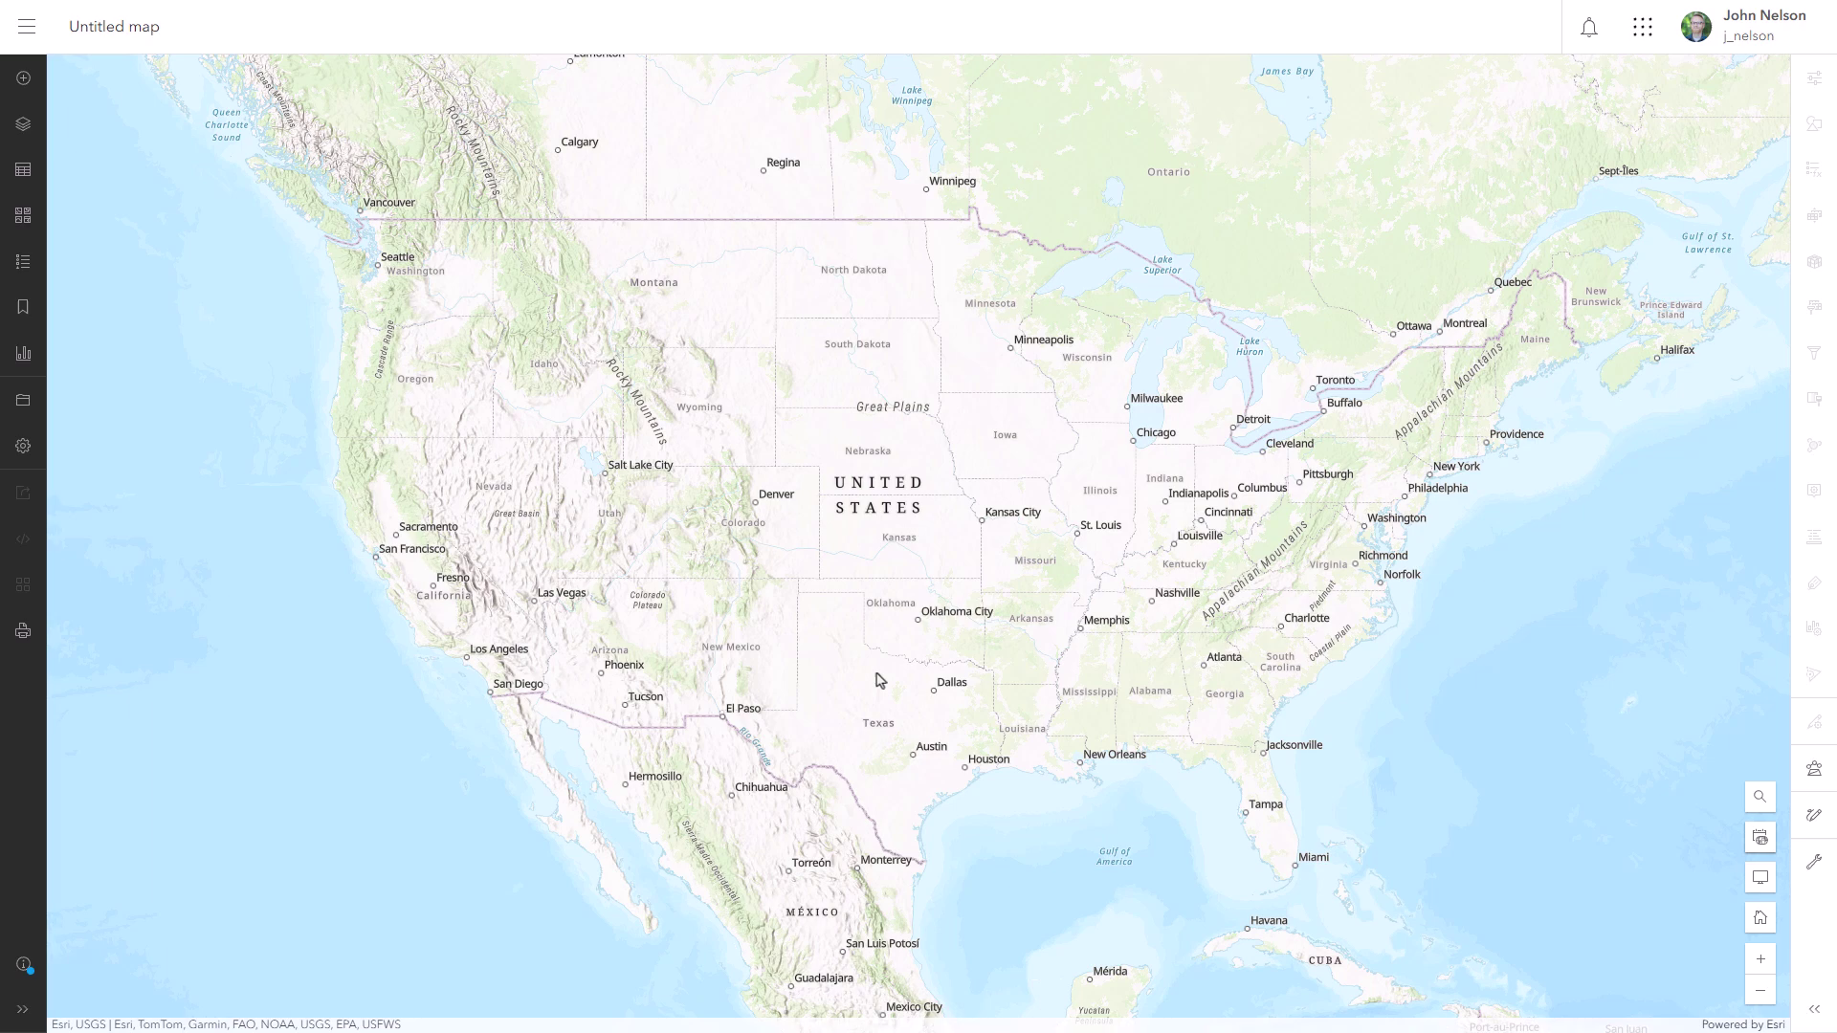
Switch the basemap to Imagery and bring up the World Imagery layer's properties
click(28, 222)
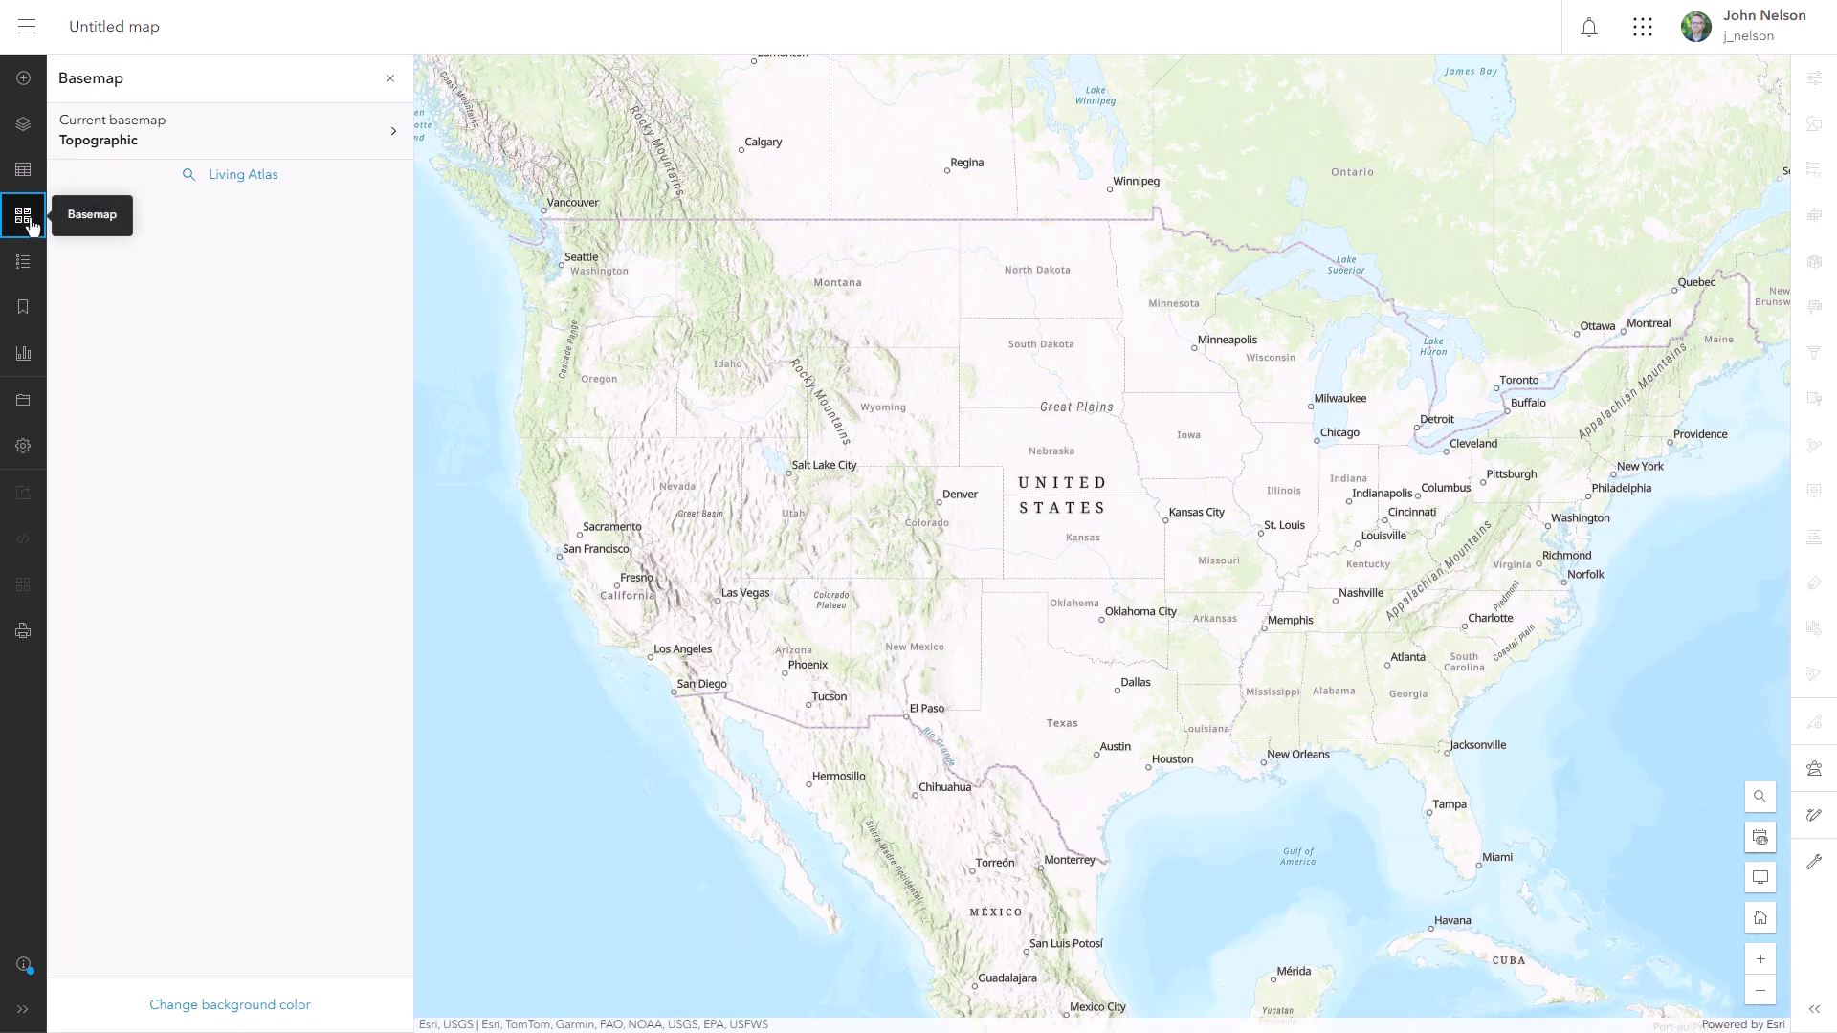
click(151, 239)
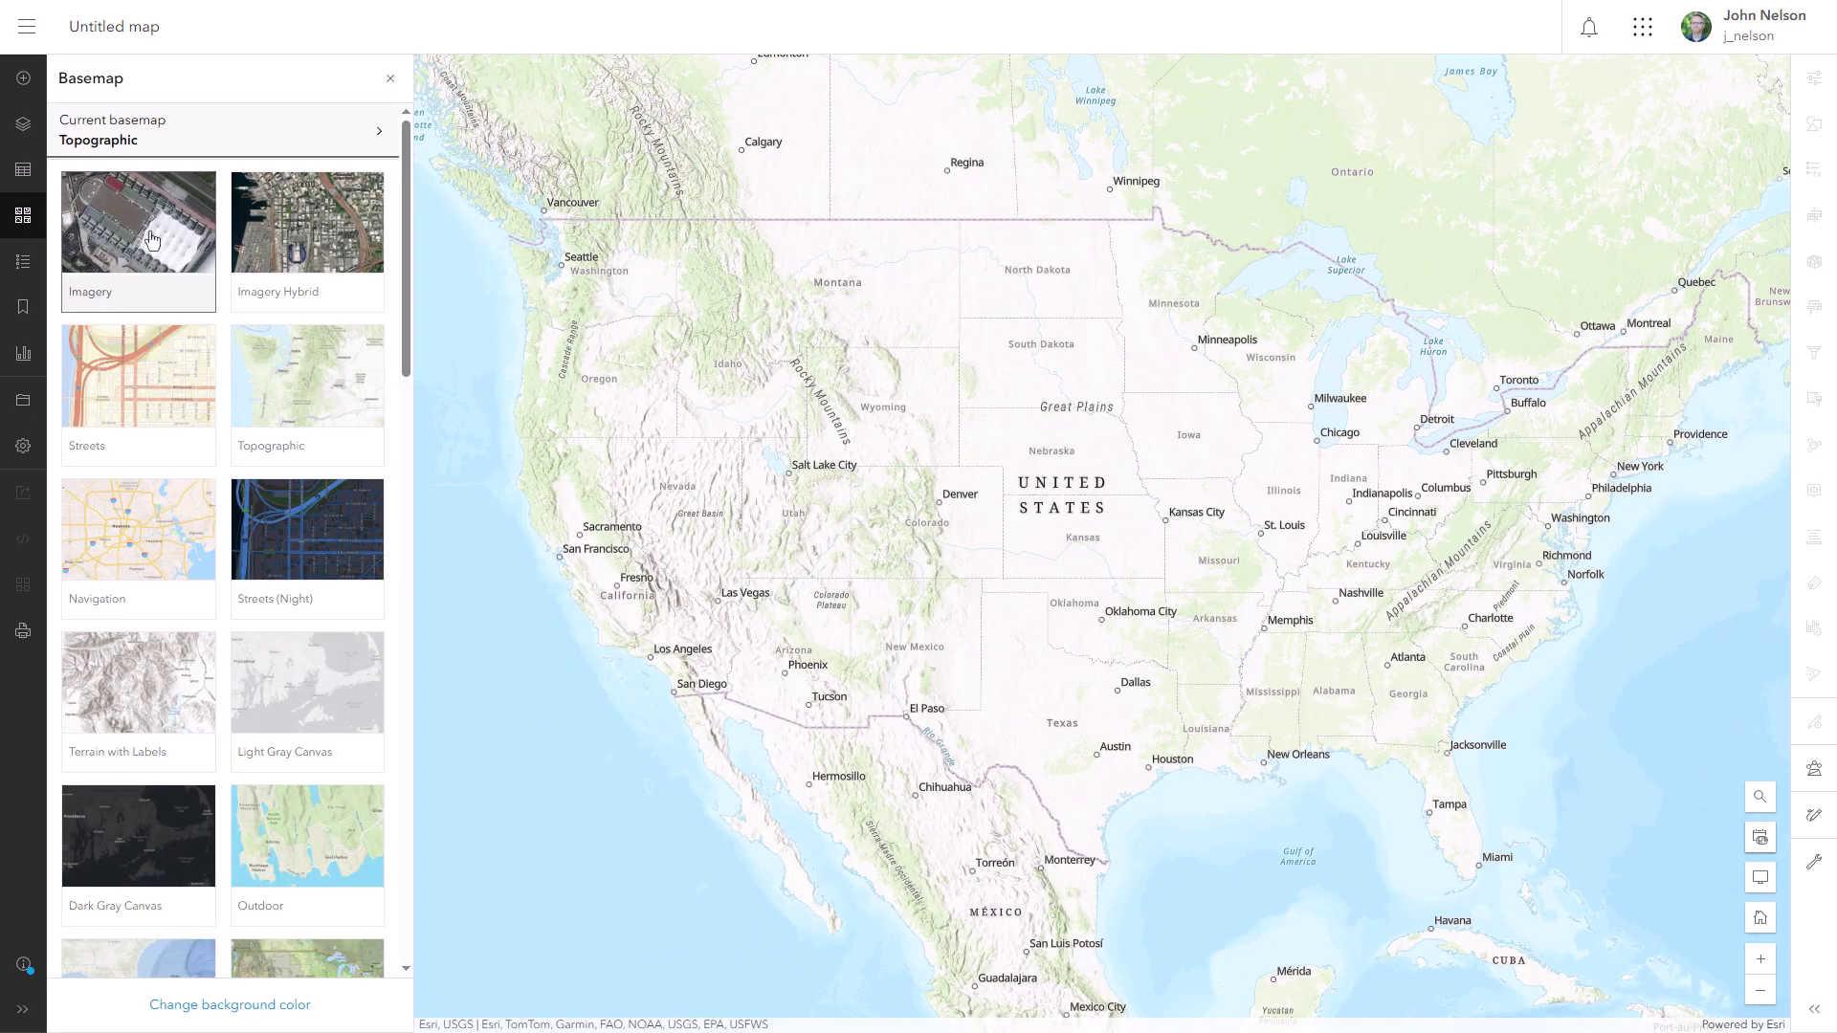
click(146, 143)
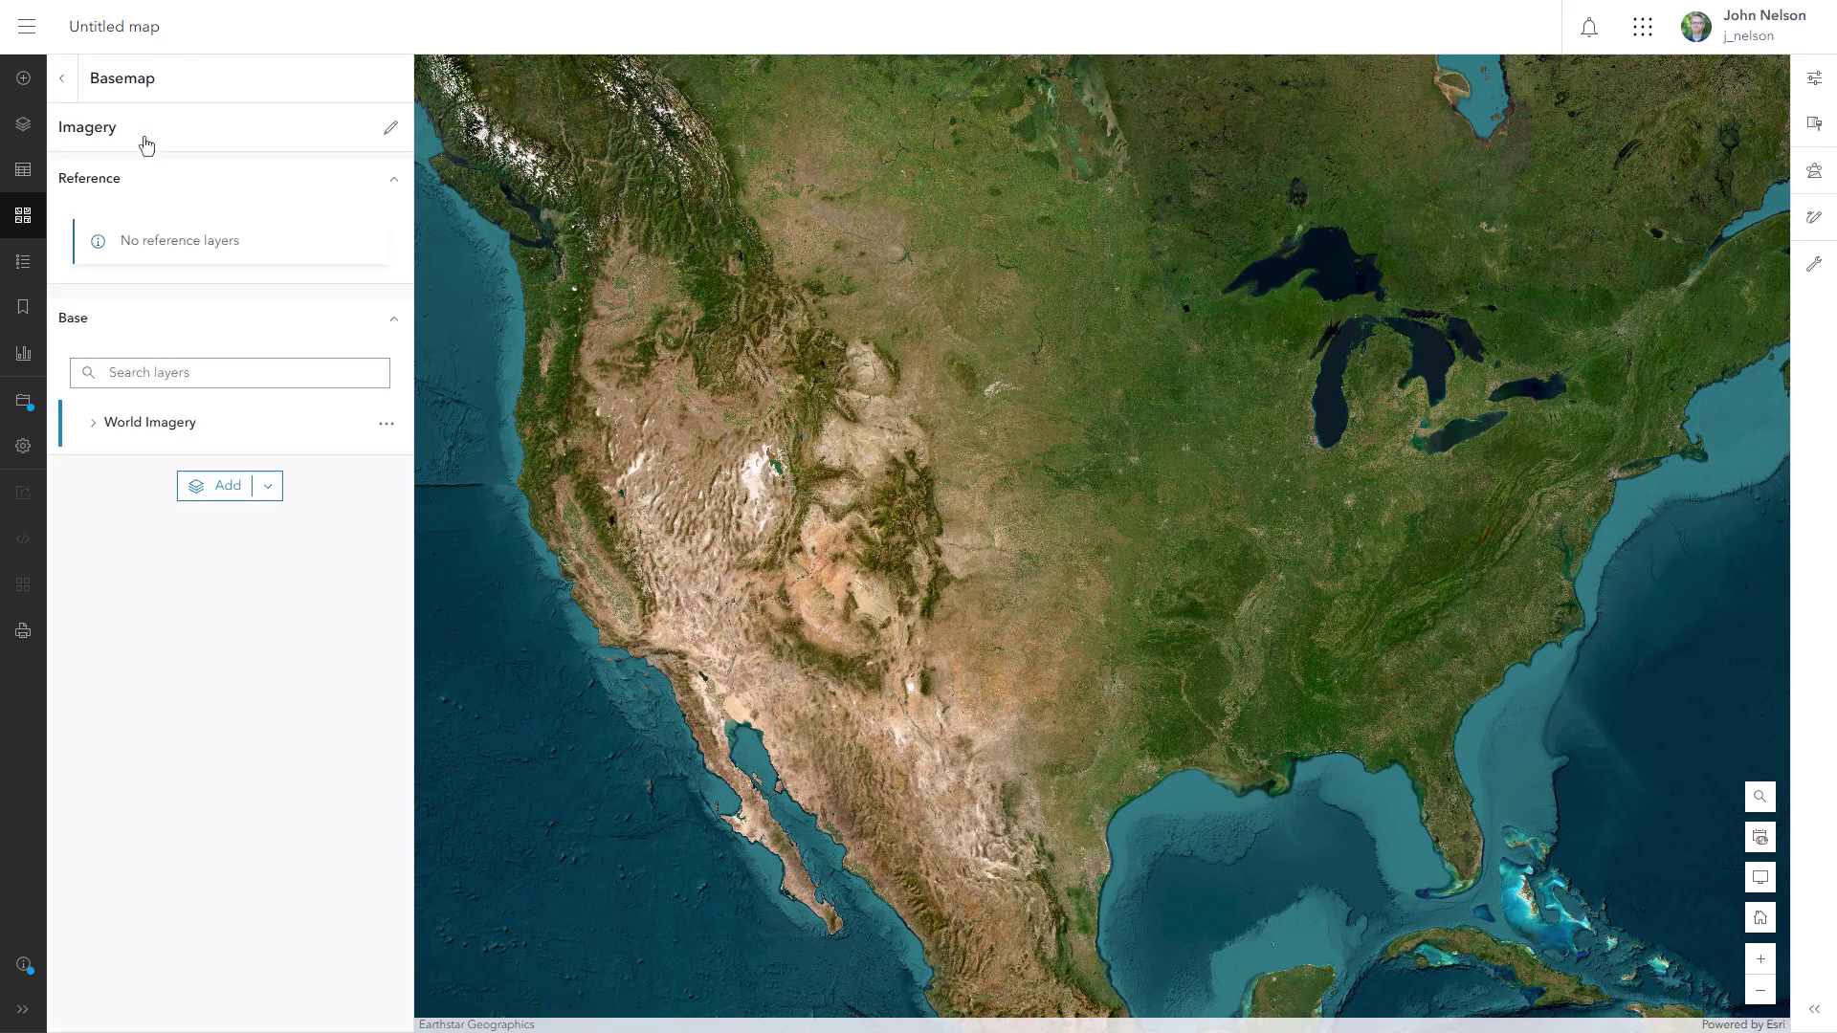
click(270, 433)
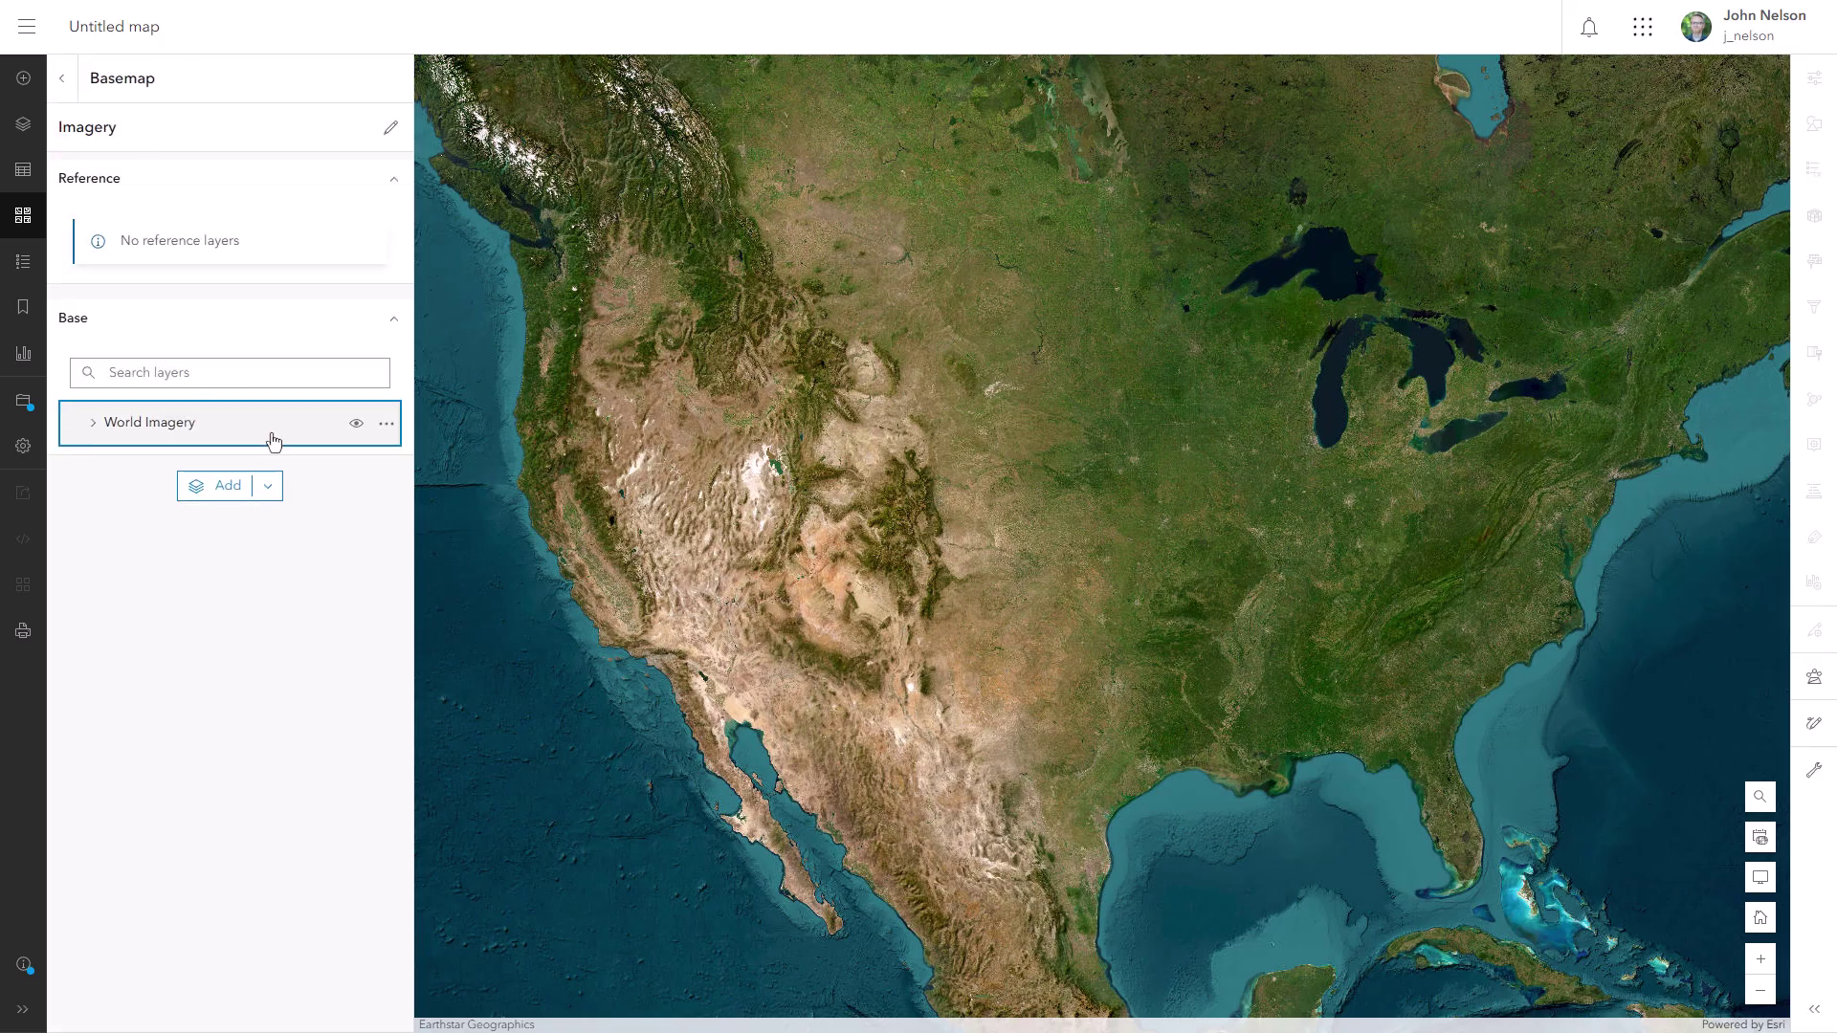
Give World Imagery Brightness & Contrast at 80/80 plus a stronger Saturate effect
click(1815, 134)
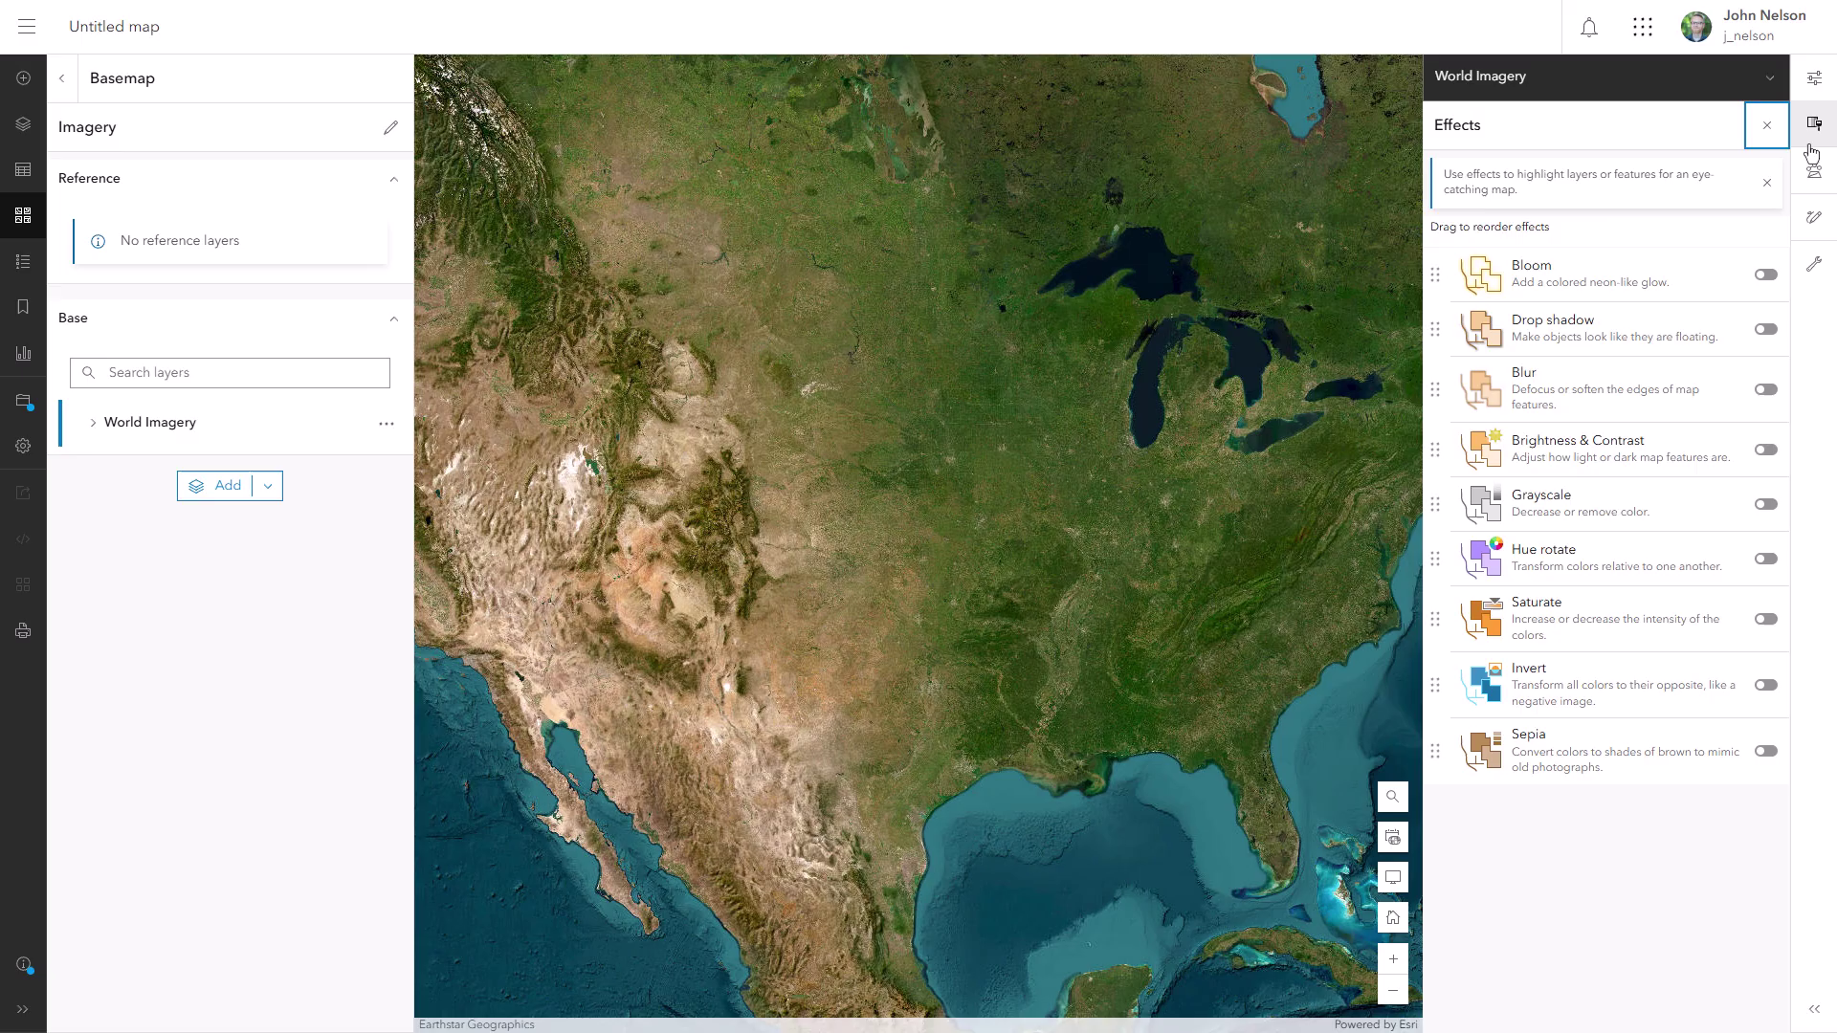
click(1766, 452)
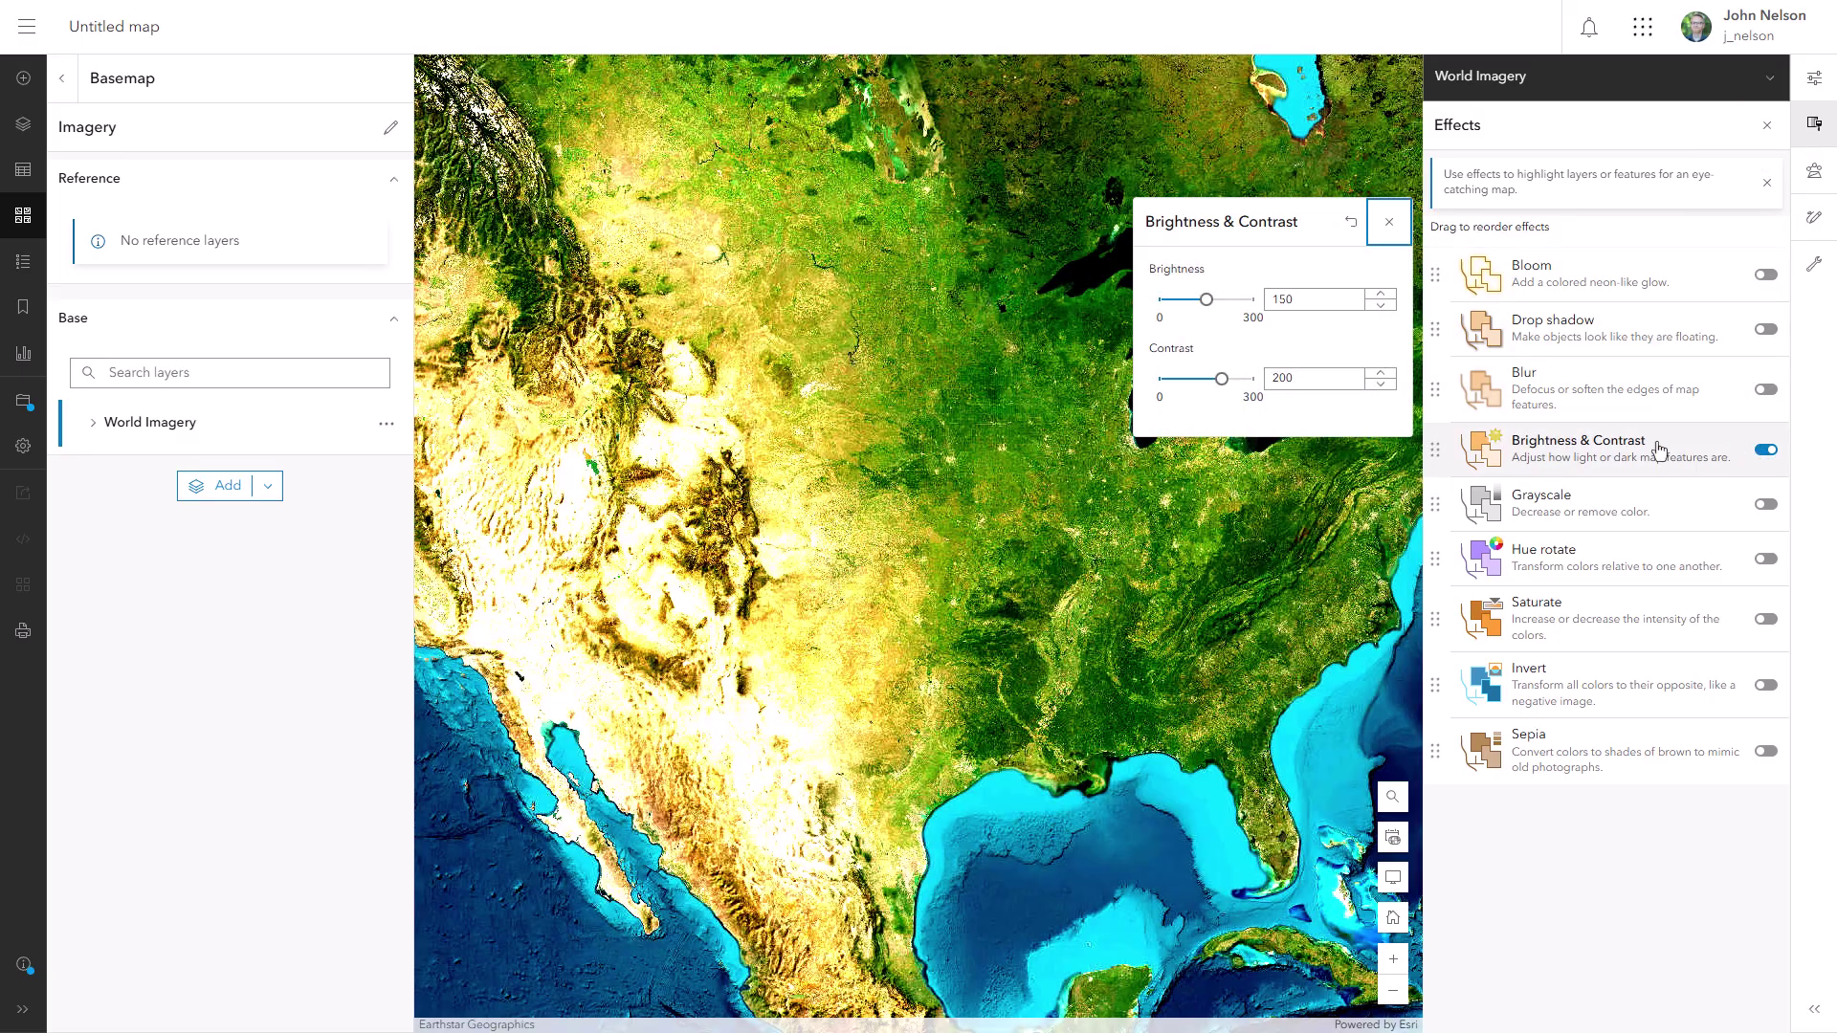
drag(1207, 299, 1184, 300)
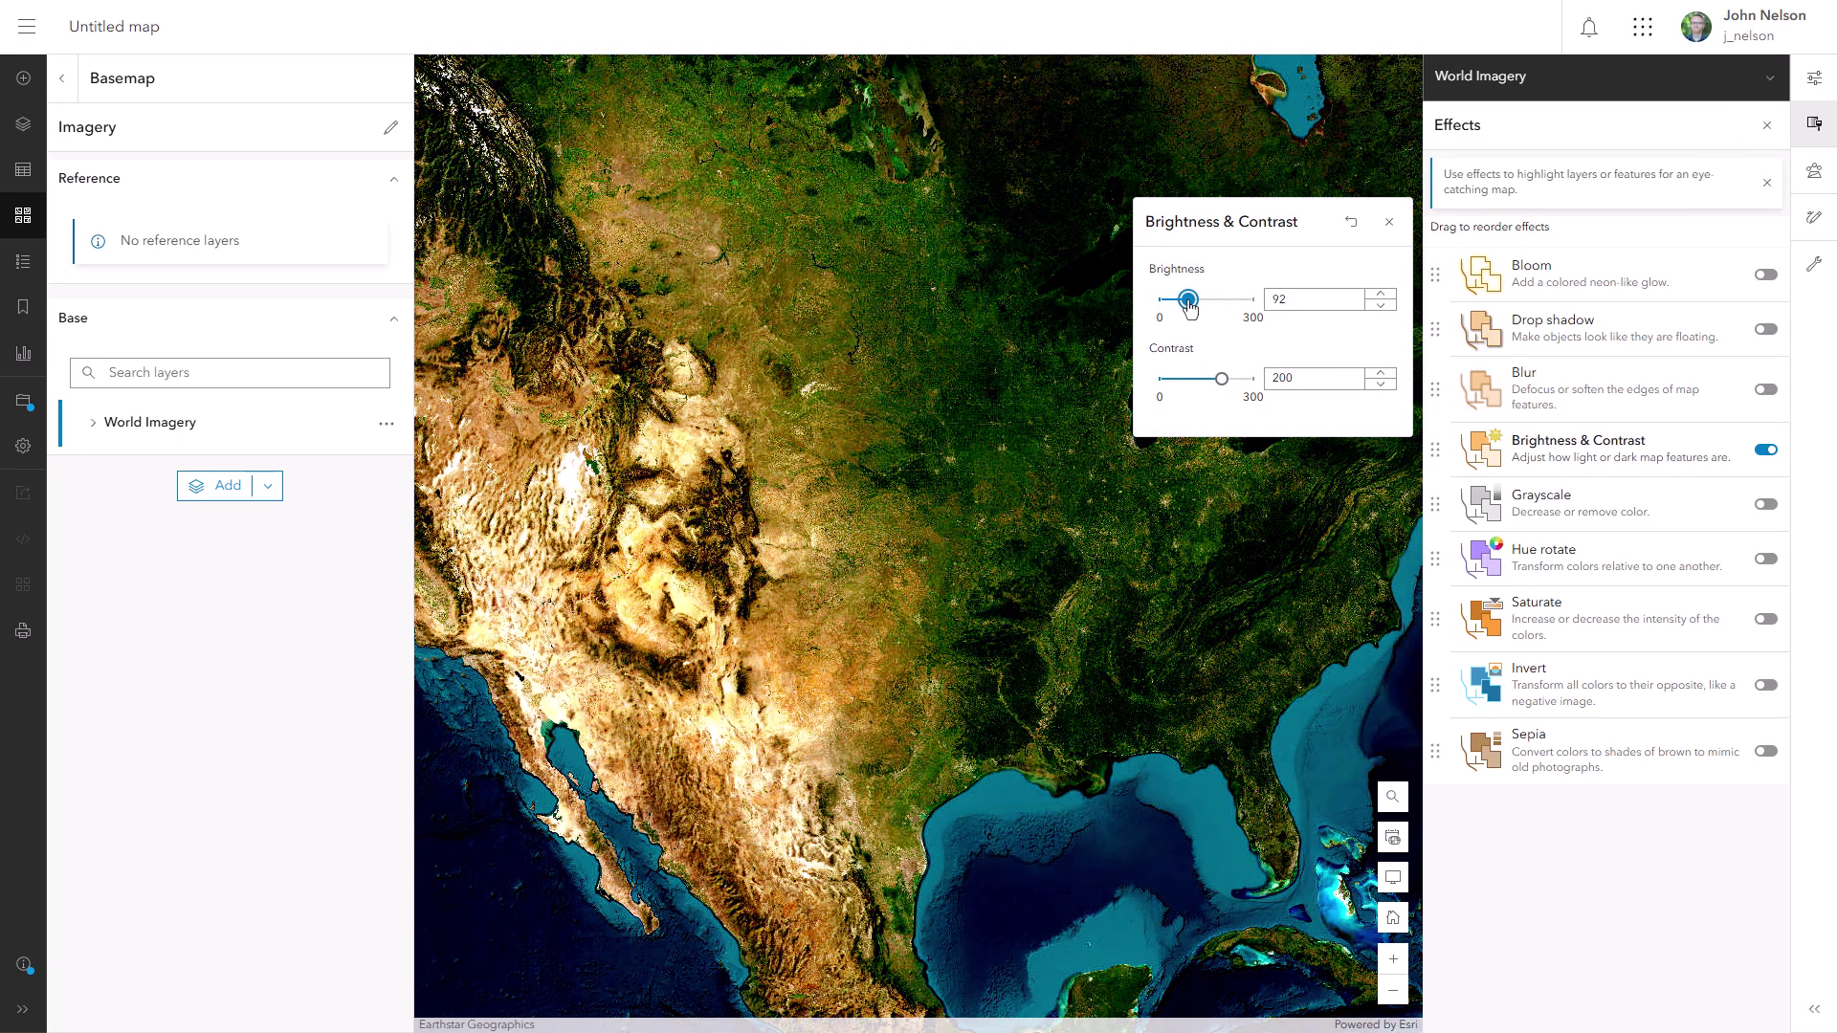
drag(1221, 379, 1187, 380)
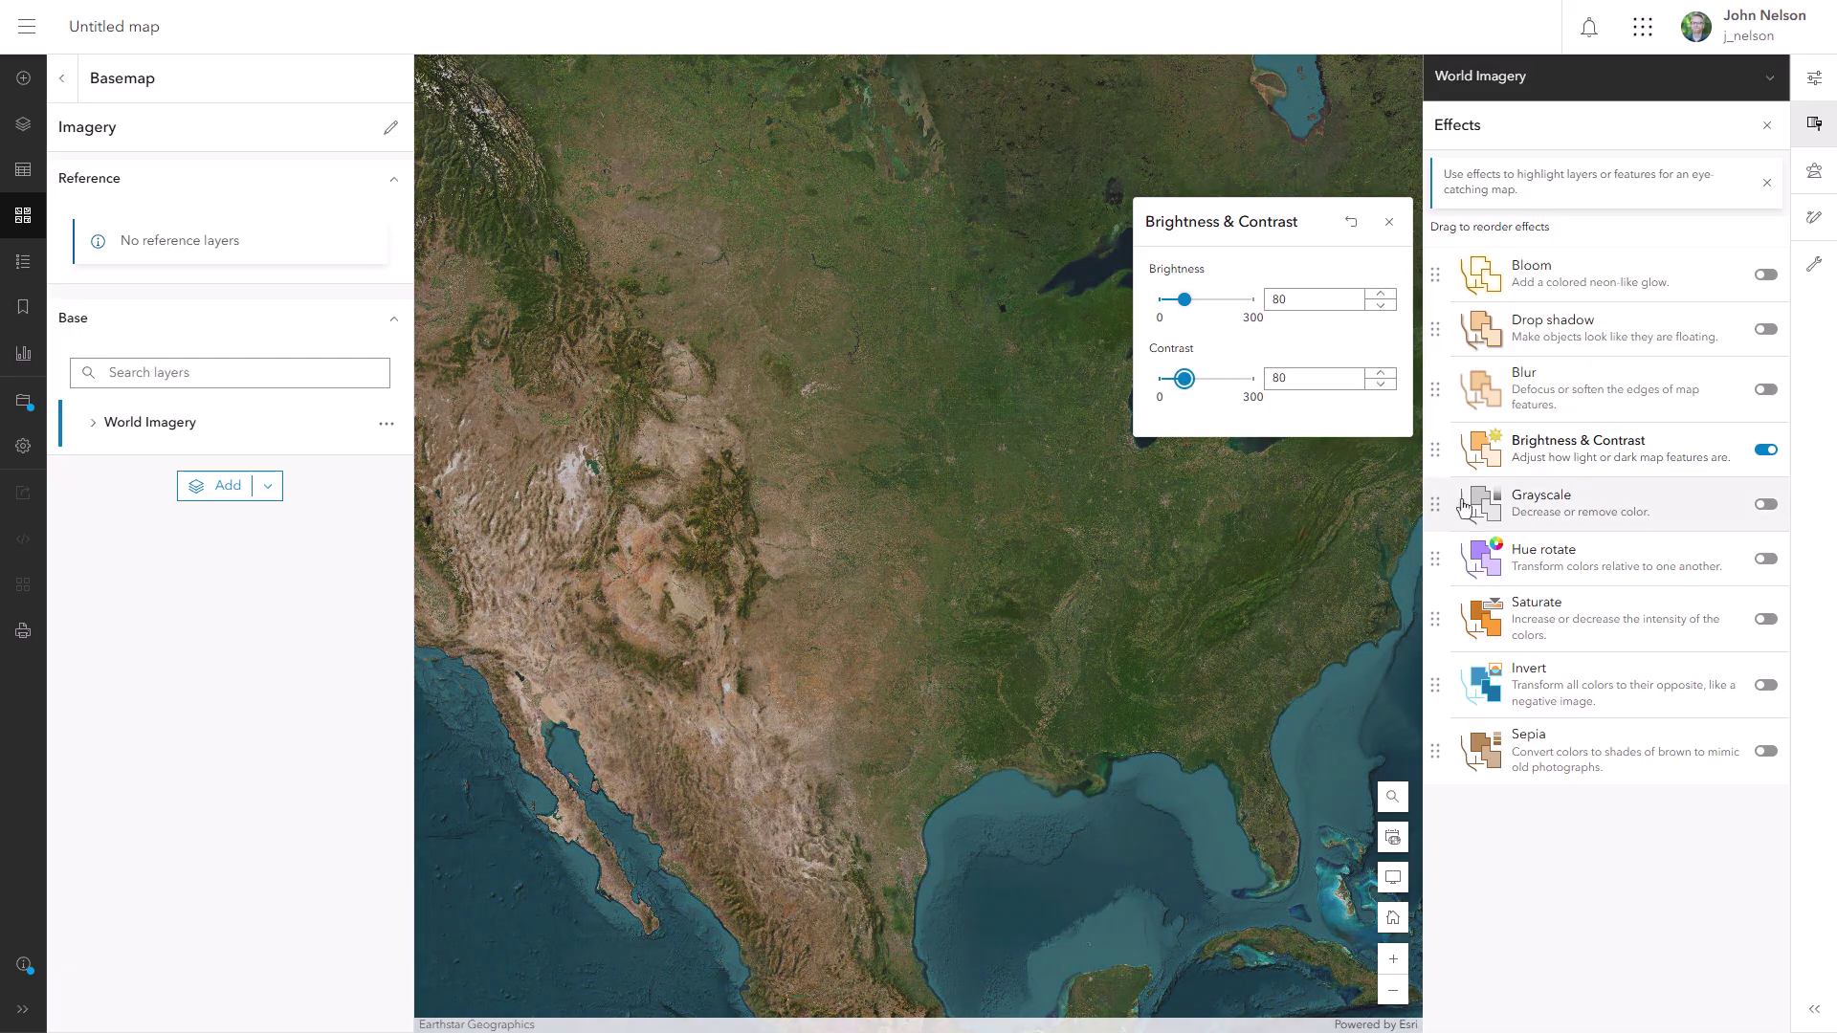
click(1765, 619)
drag(1207, 299, 1250, 299)
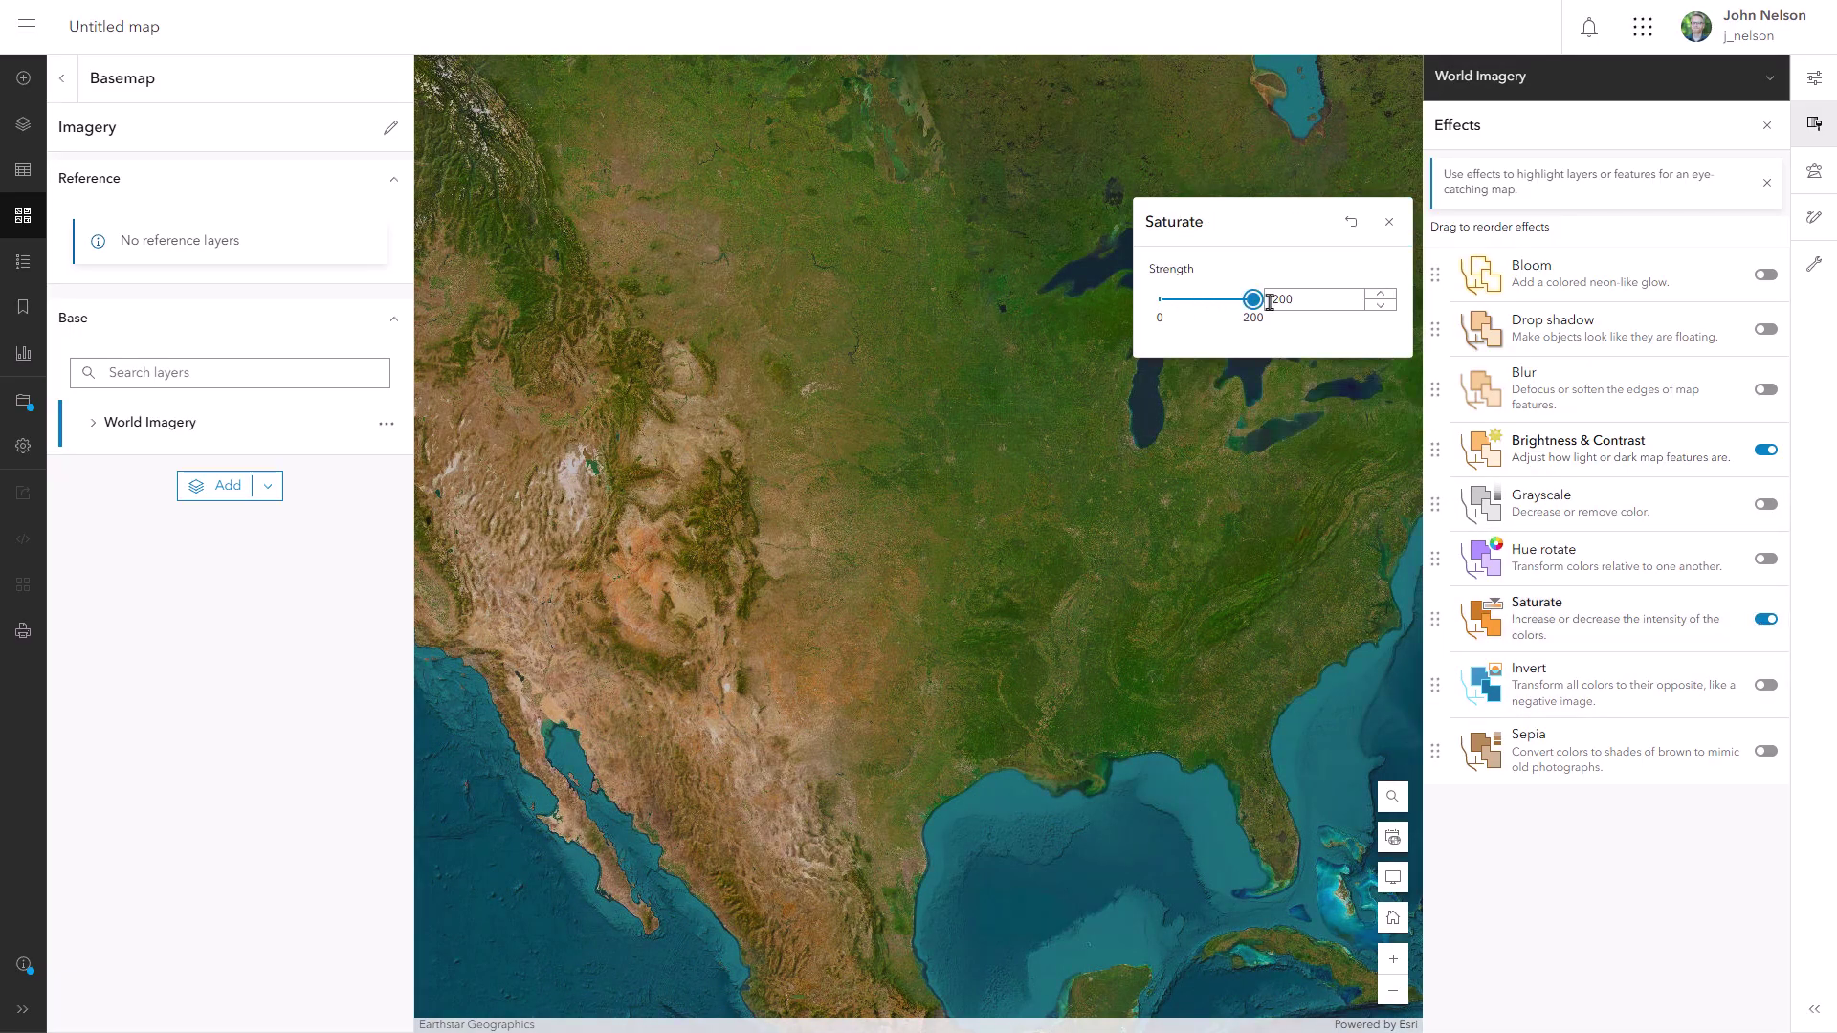
click(1389, 222)
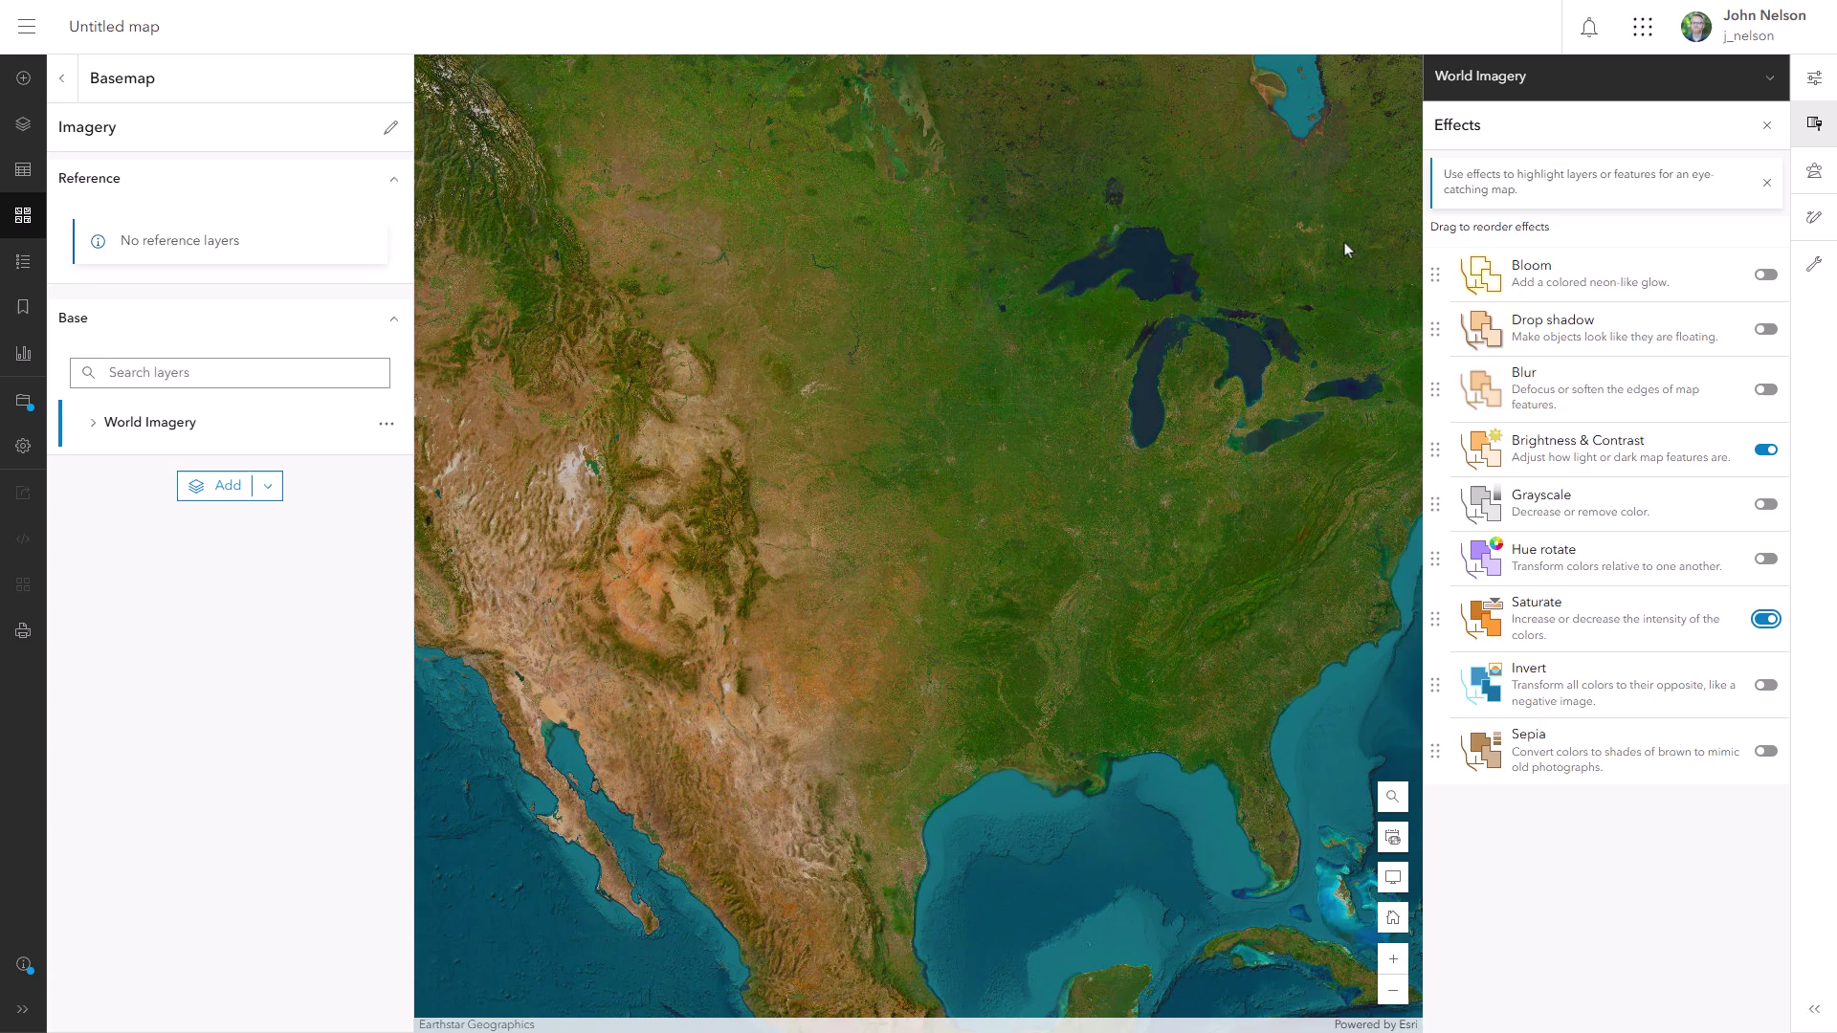
Close the effects, zoom in on Flathead Lake in Montana, and show the empty layer list
click(1813, 124)
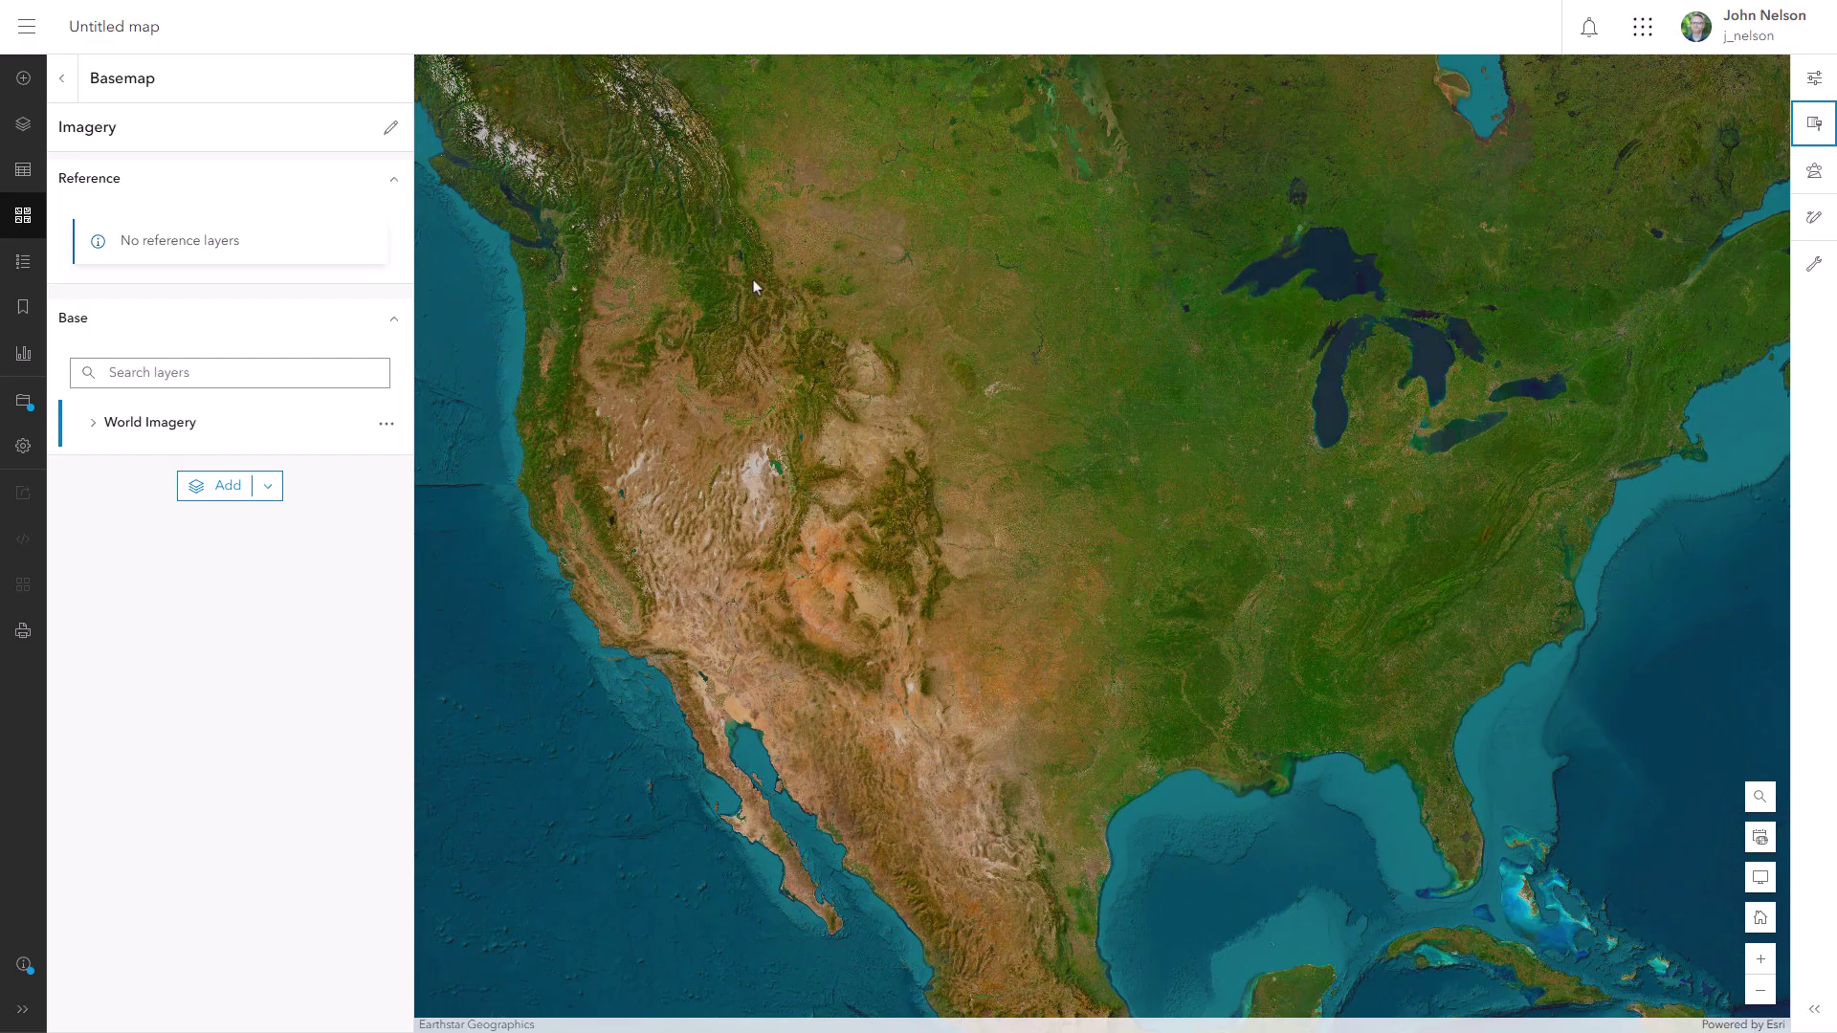
scroll(754, 279, up, 2)
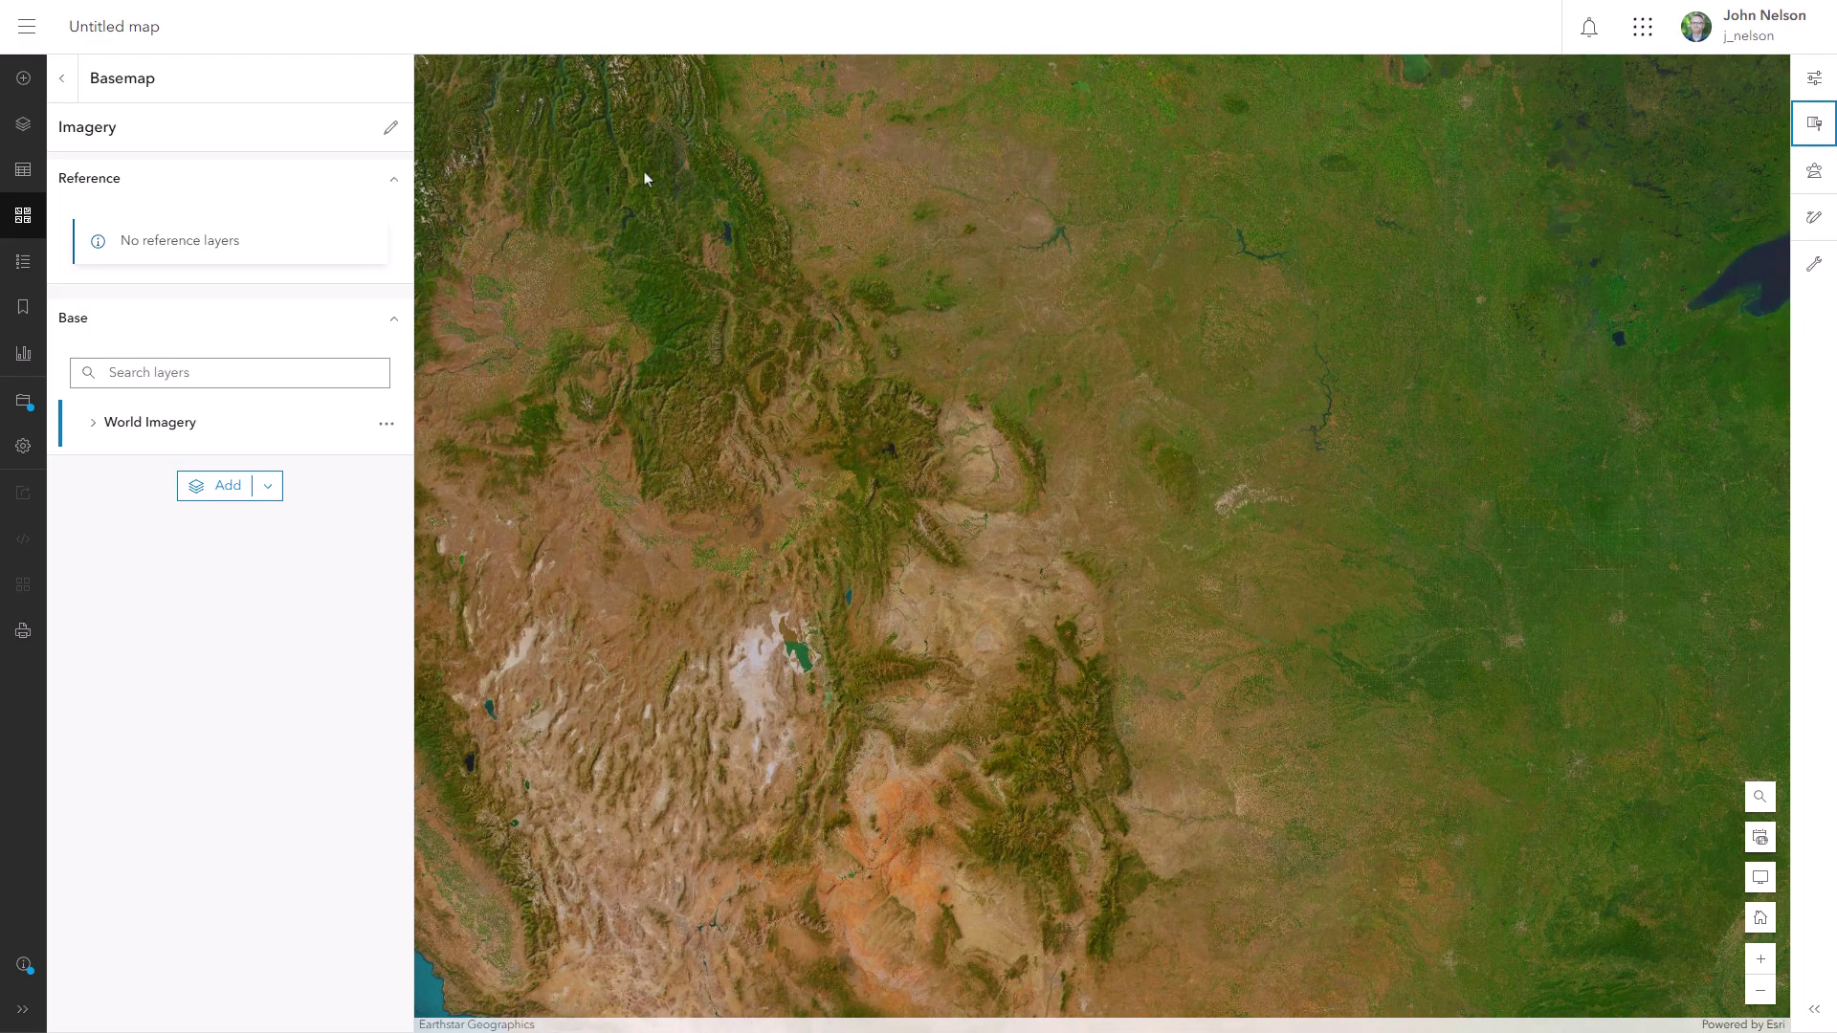
scroll(641, 174, up, 2)
scroll(750, 226, up, 2)
scroll(725, 275, up, 2)
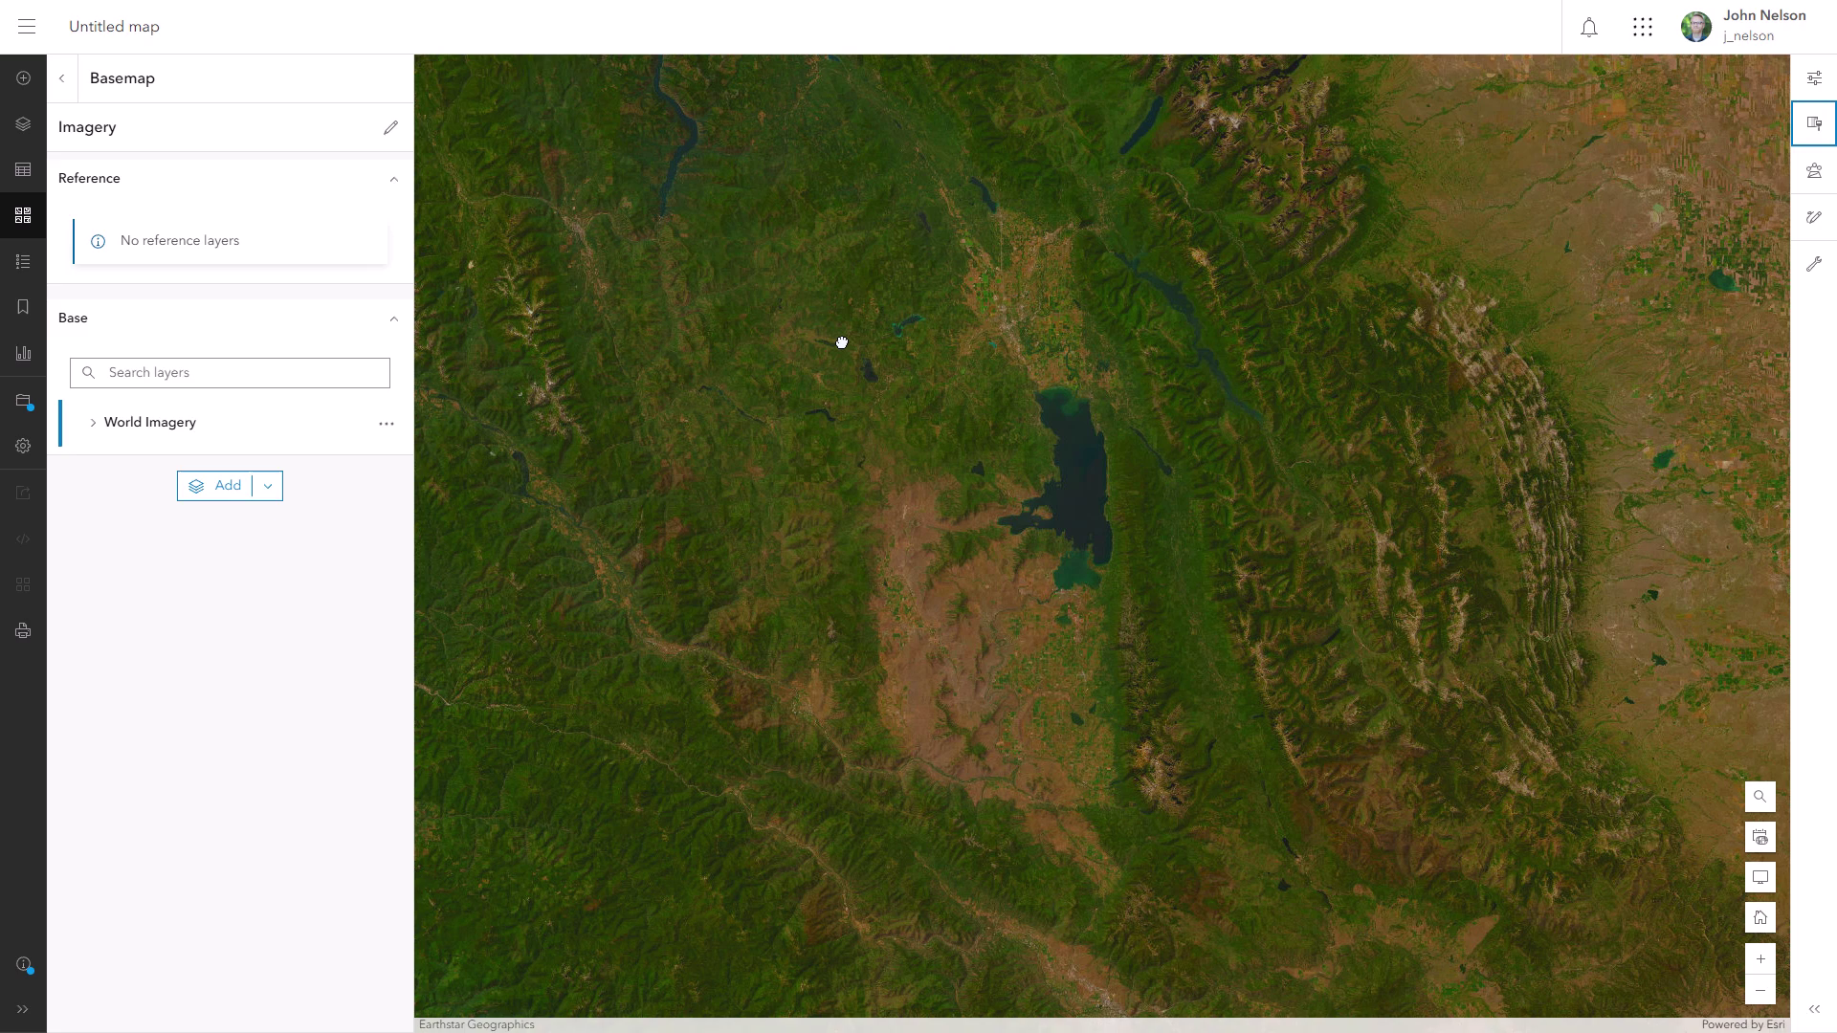
scroll(1068, 342, up, 2)
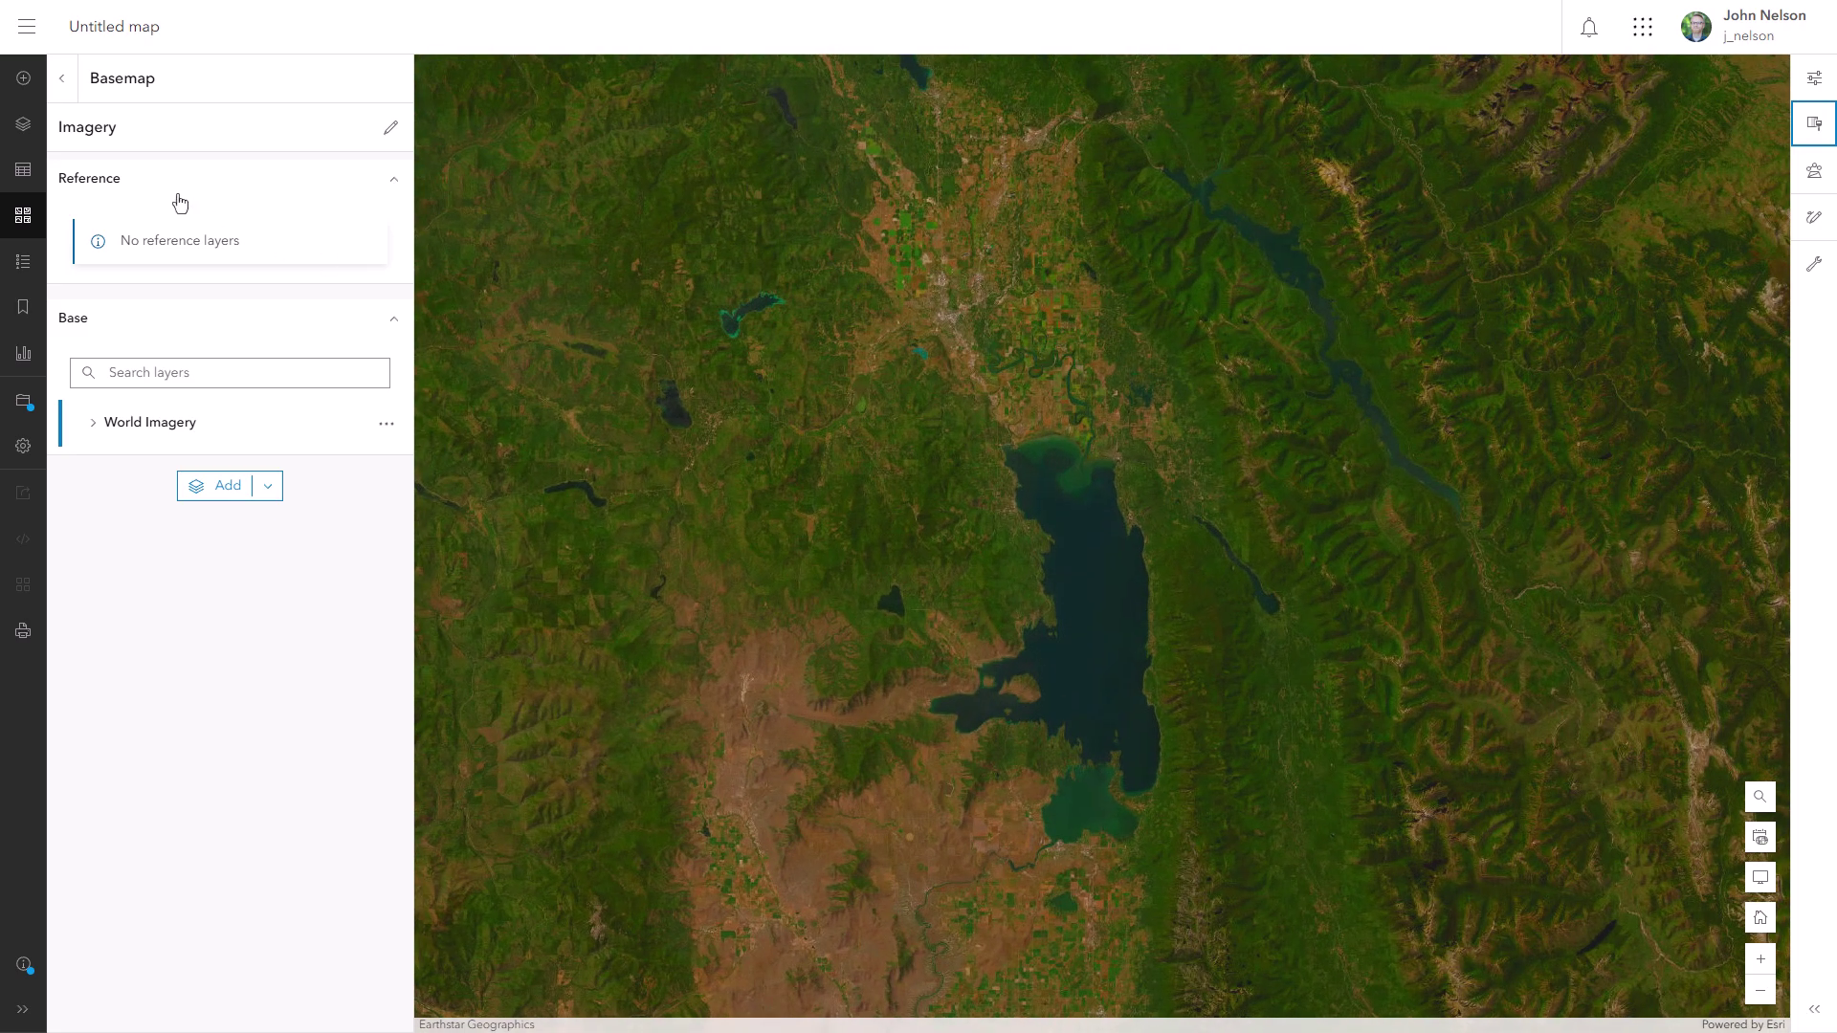
click(24, 125)
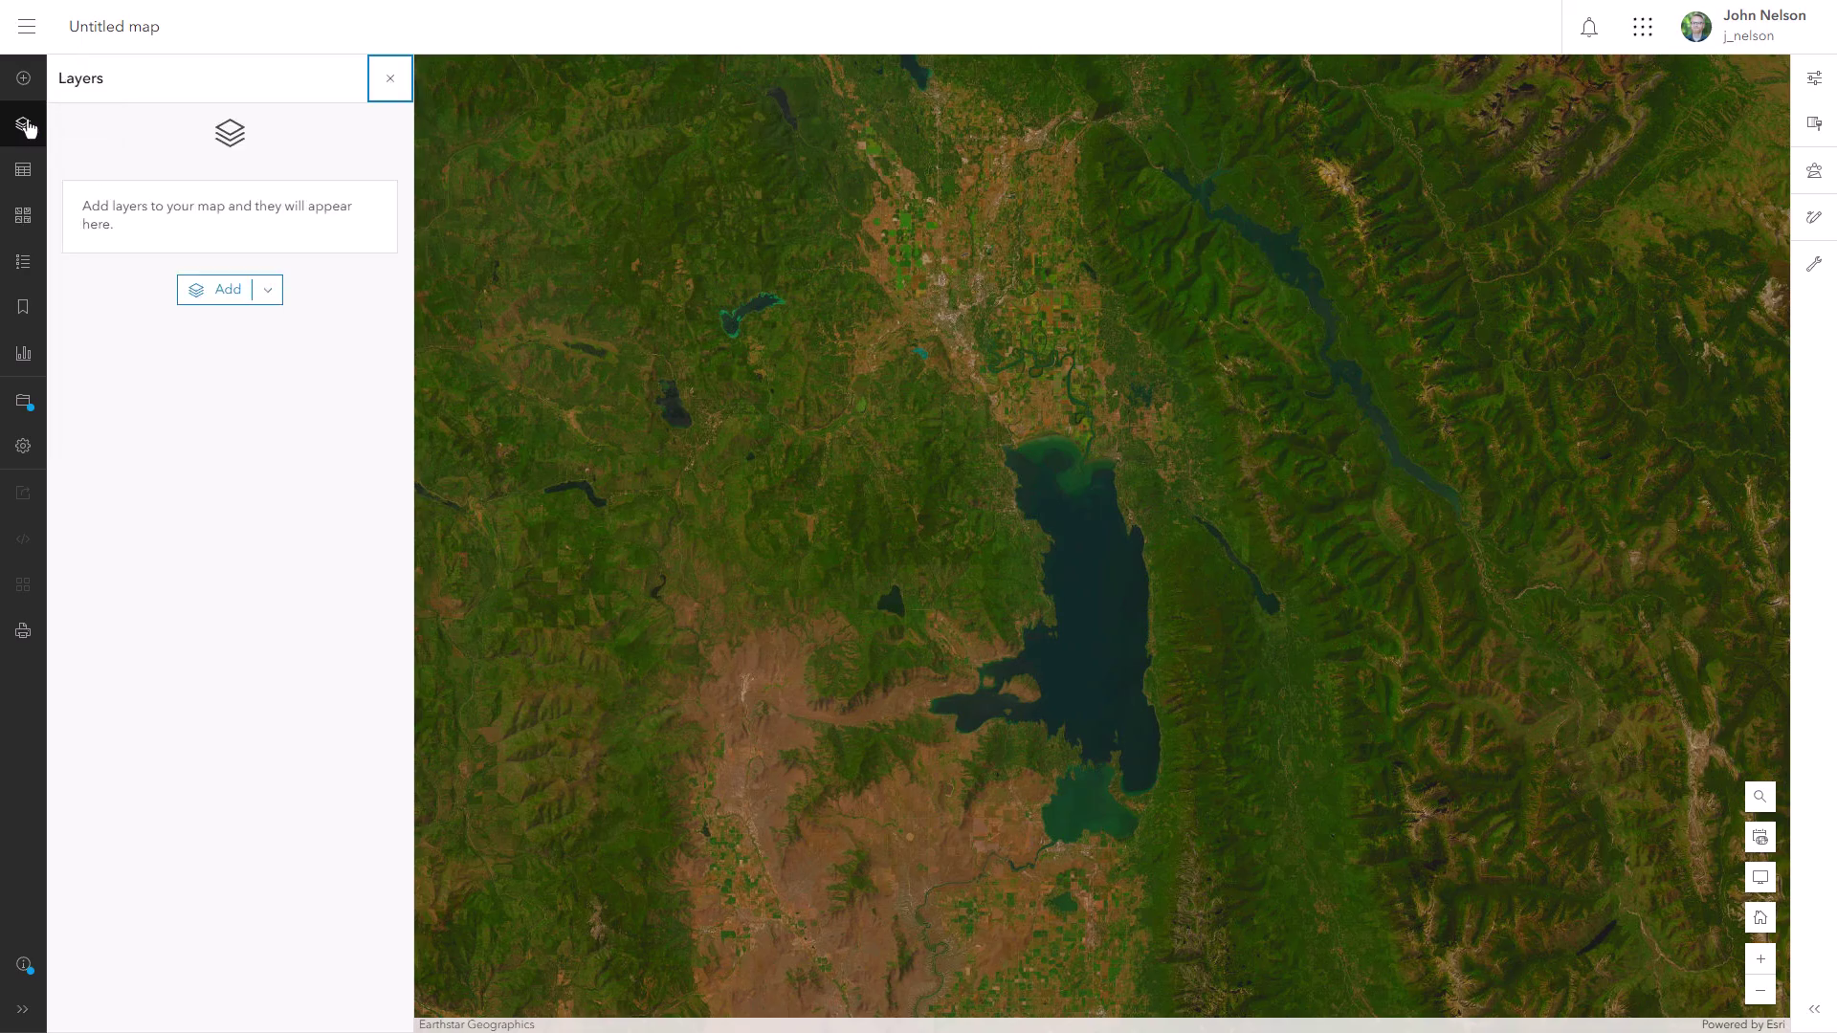
Search Living Atlas for 'terrain elevation' and add the Terrain imagery layer
click(211, 291)
click(344, 179)
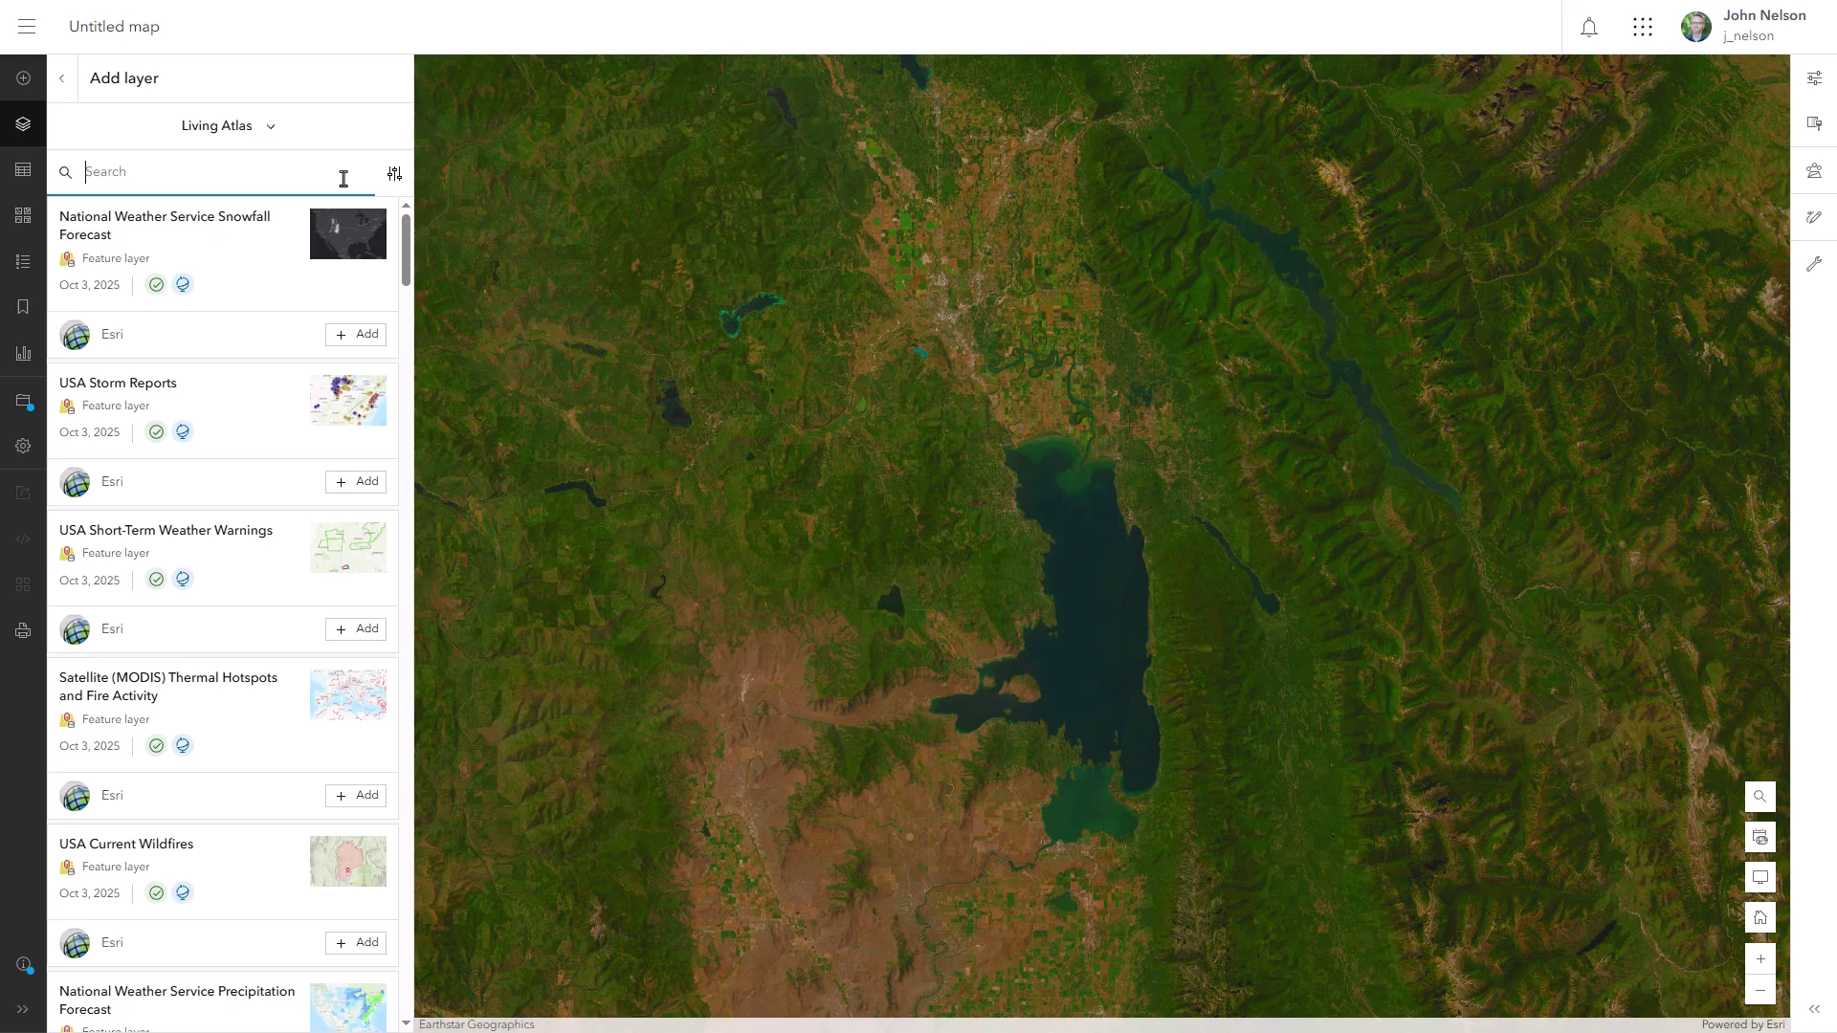
text(terrain elevation)
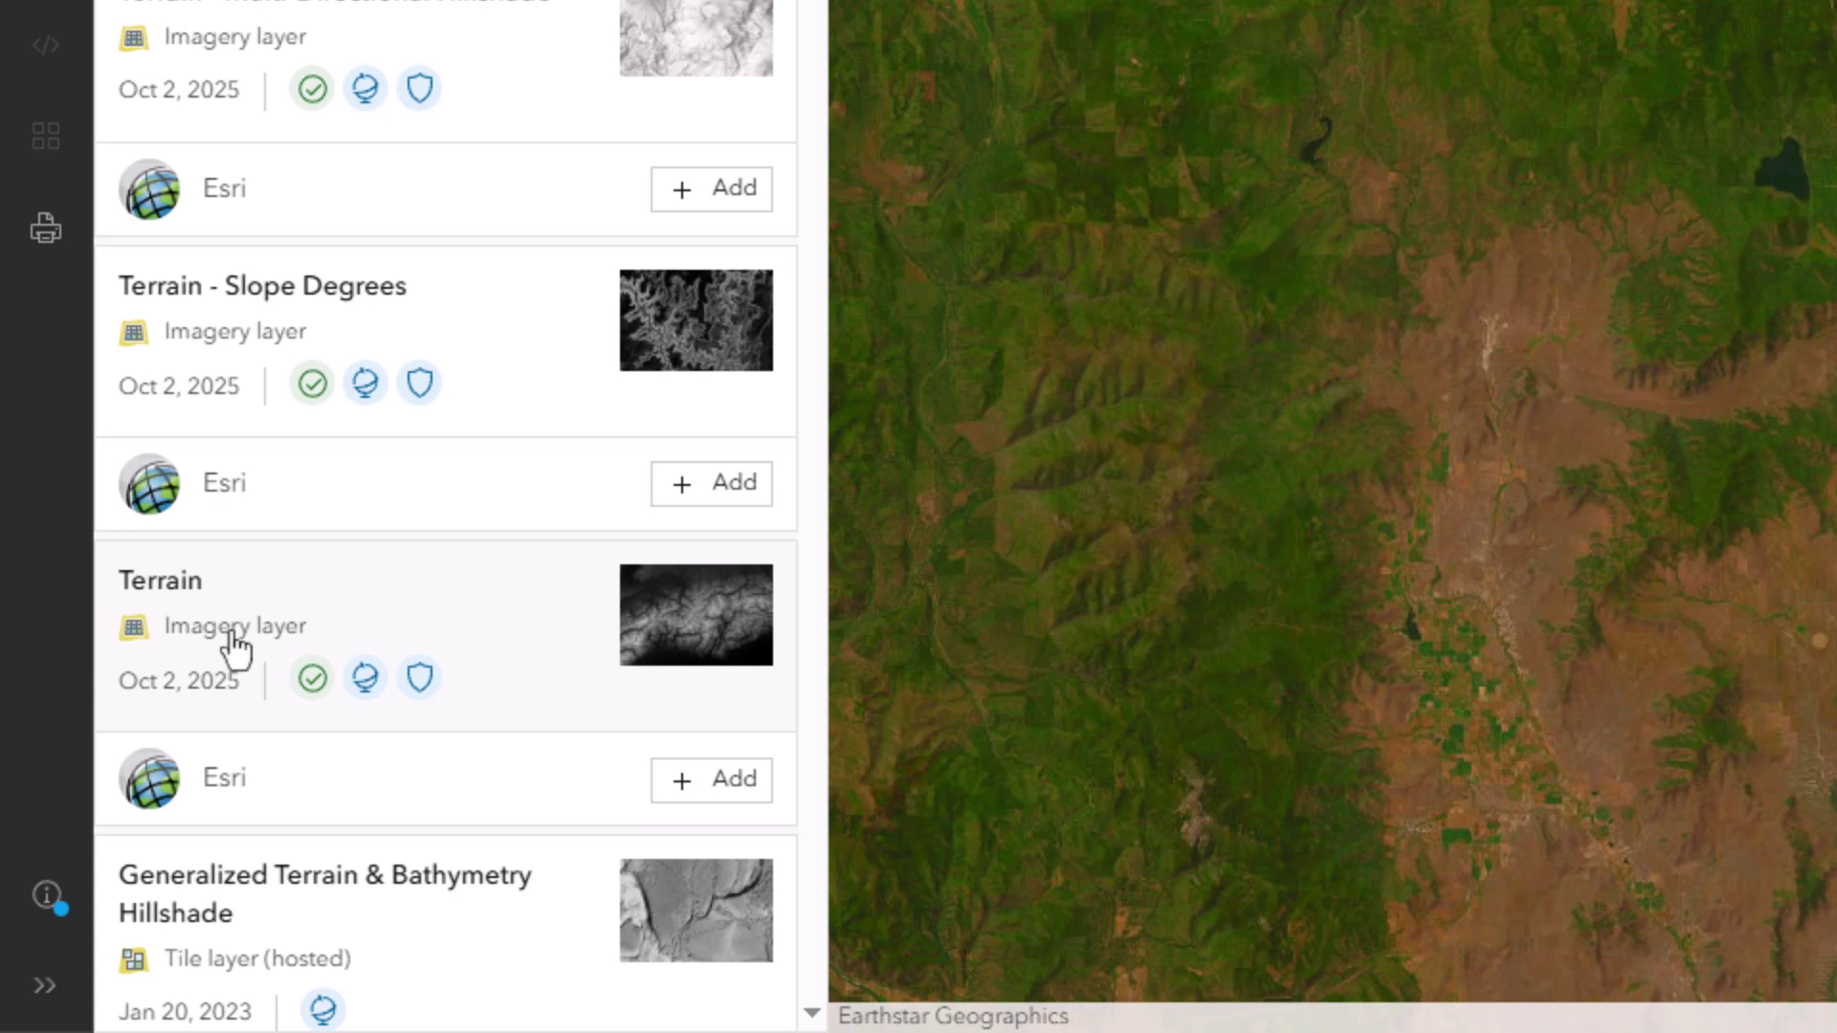
mouse_move(419, 679)
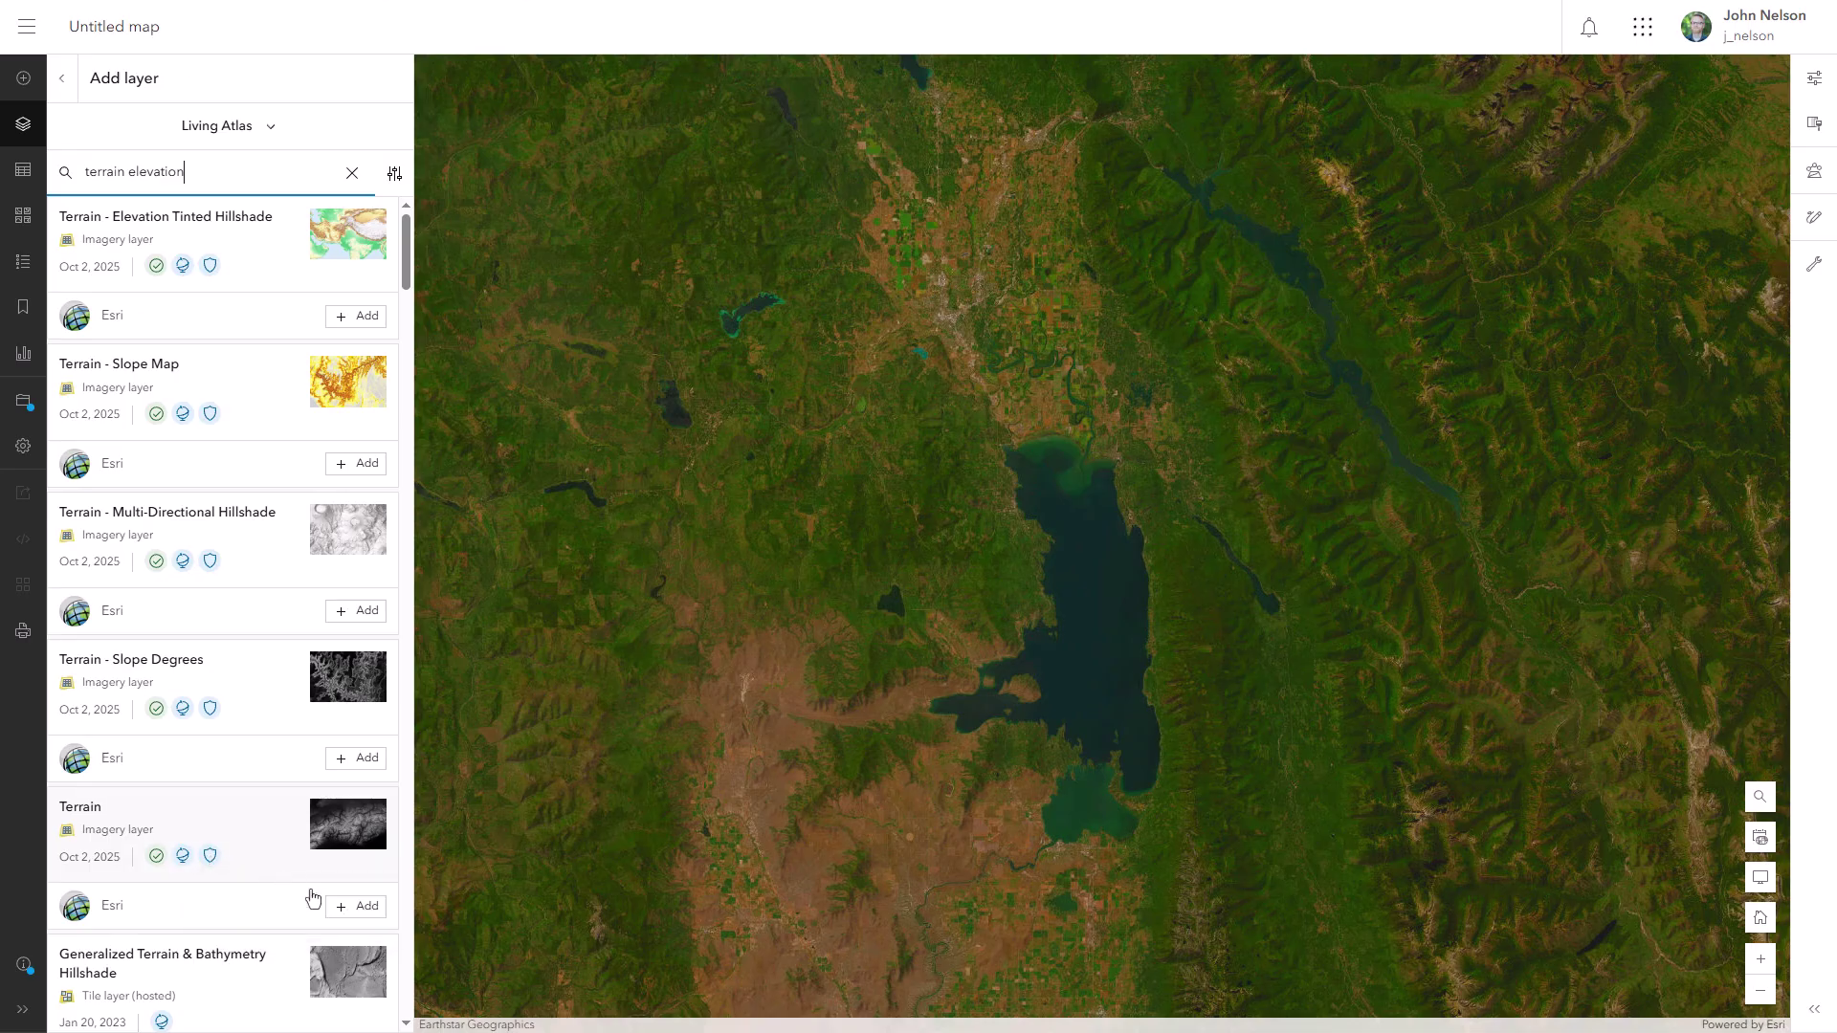
click(718, 786)
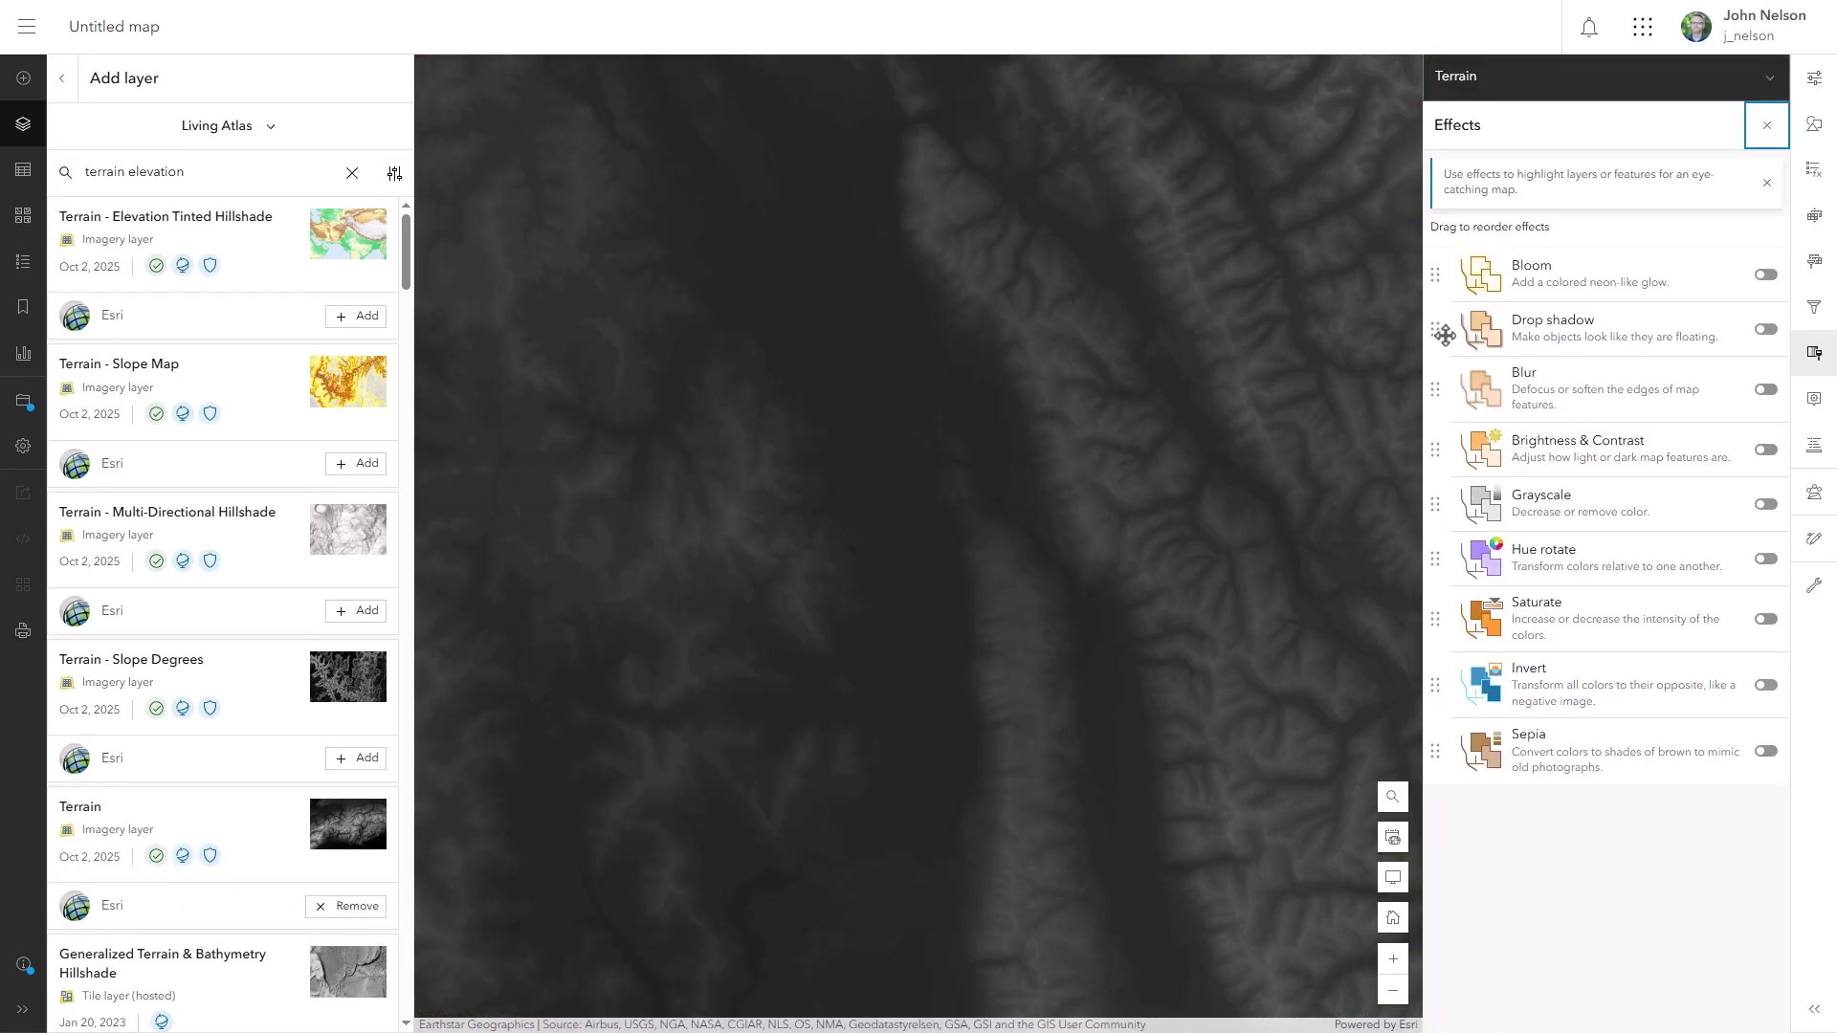
Enable dynamic range and apply the flipped brown-cream-teal colour ramp to the Terrain layer
click(1817, 128)
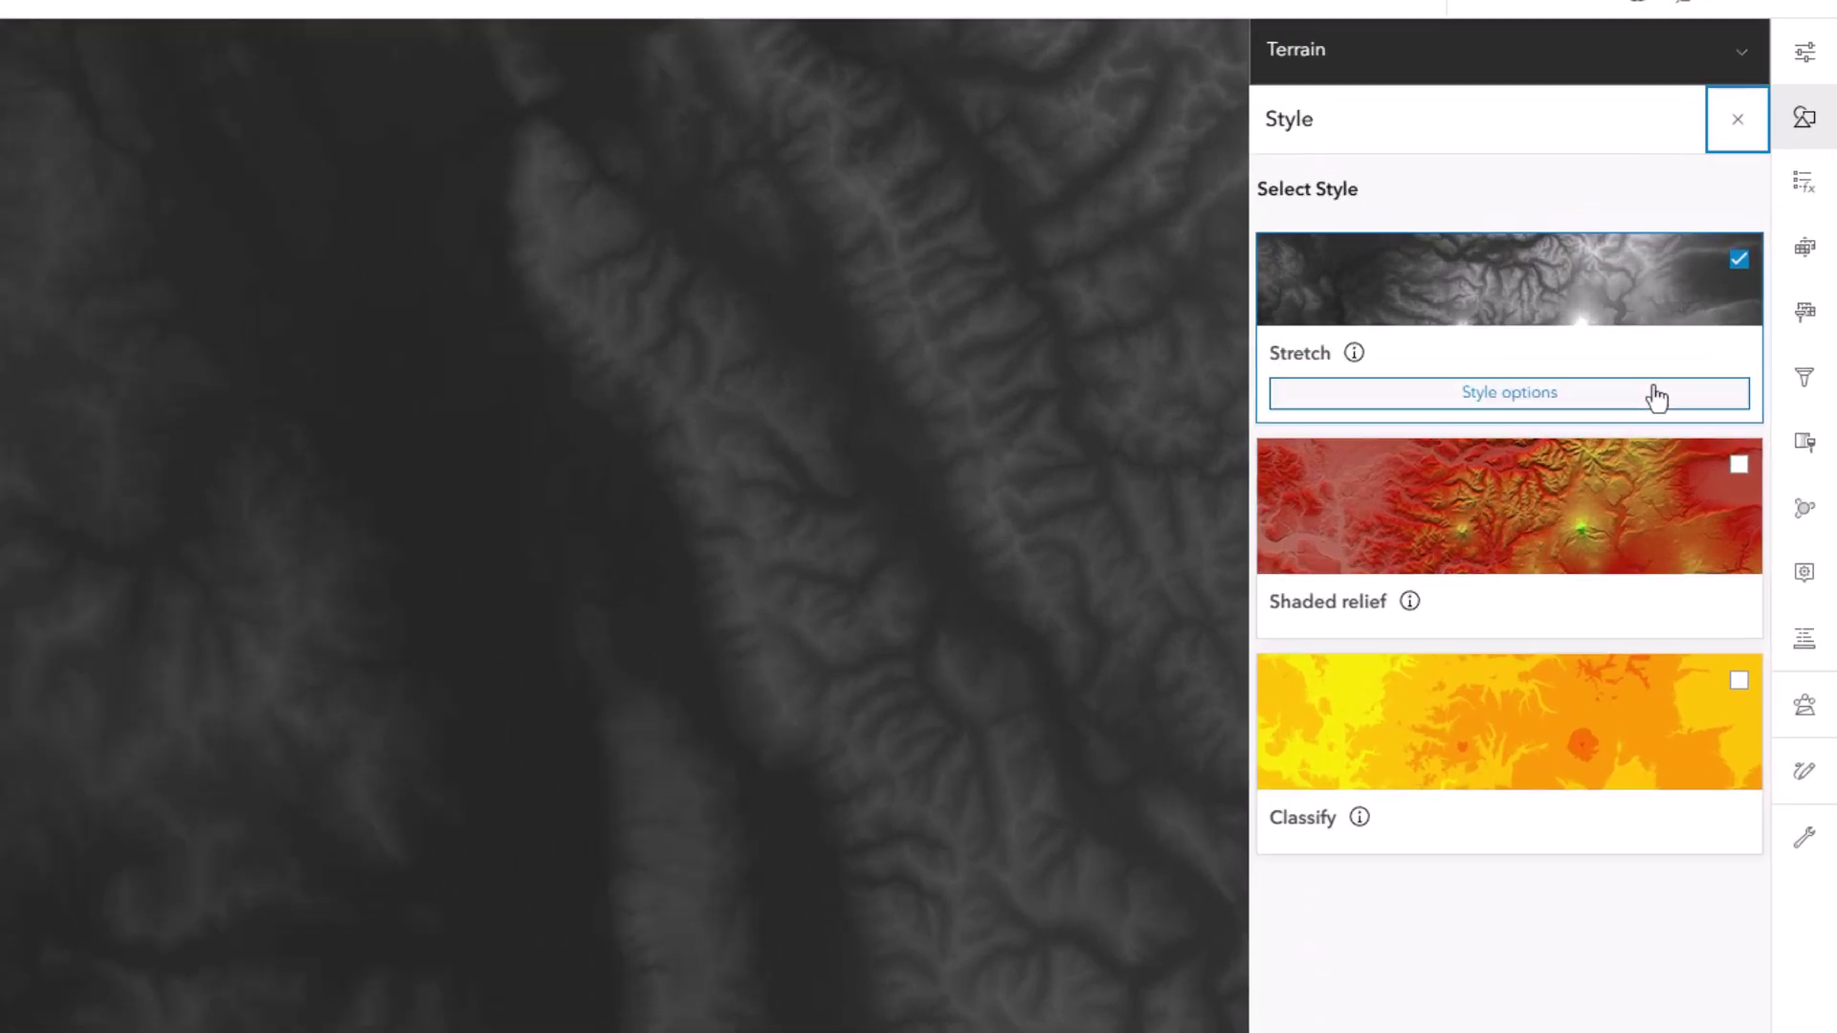
click(1711, 318)
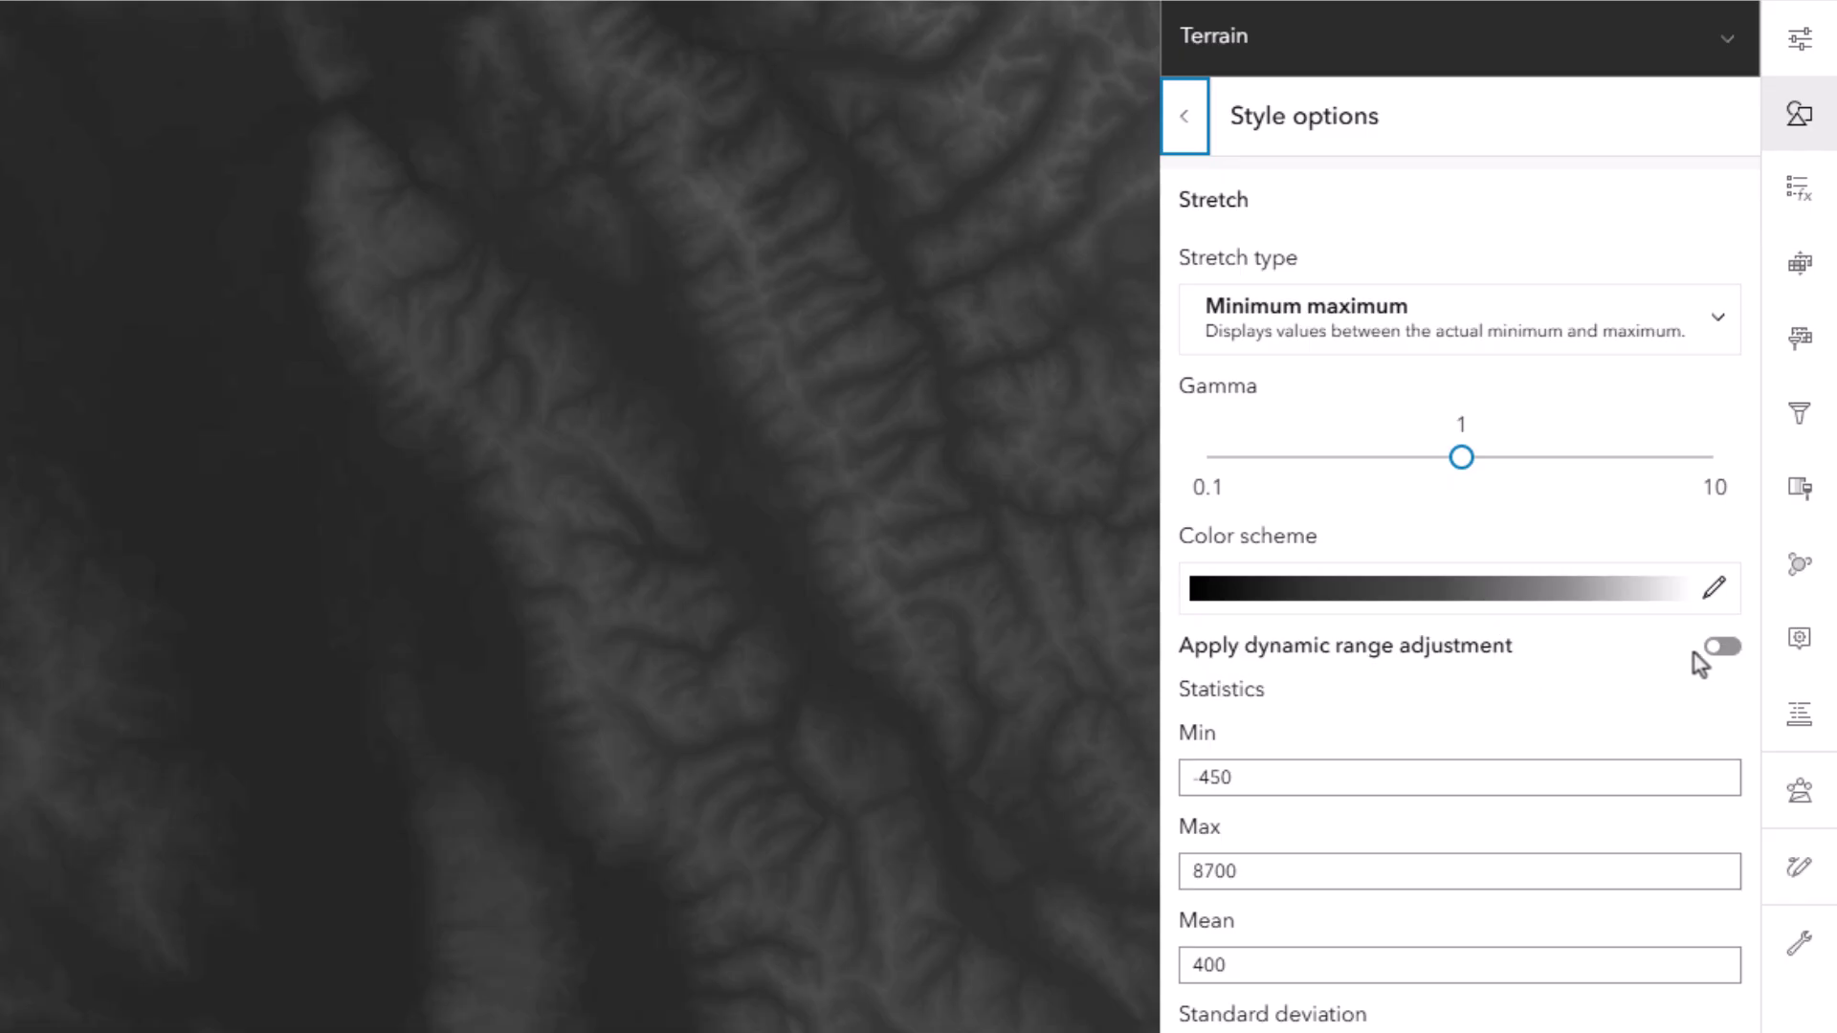
click(1724, 656)
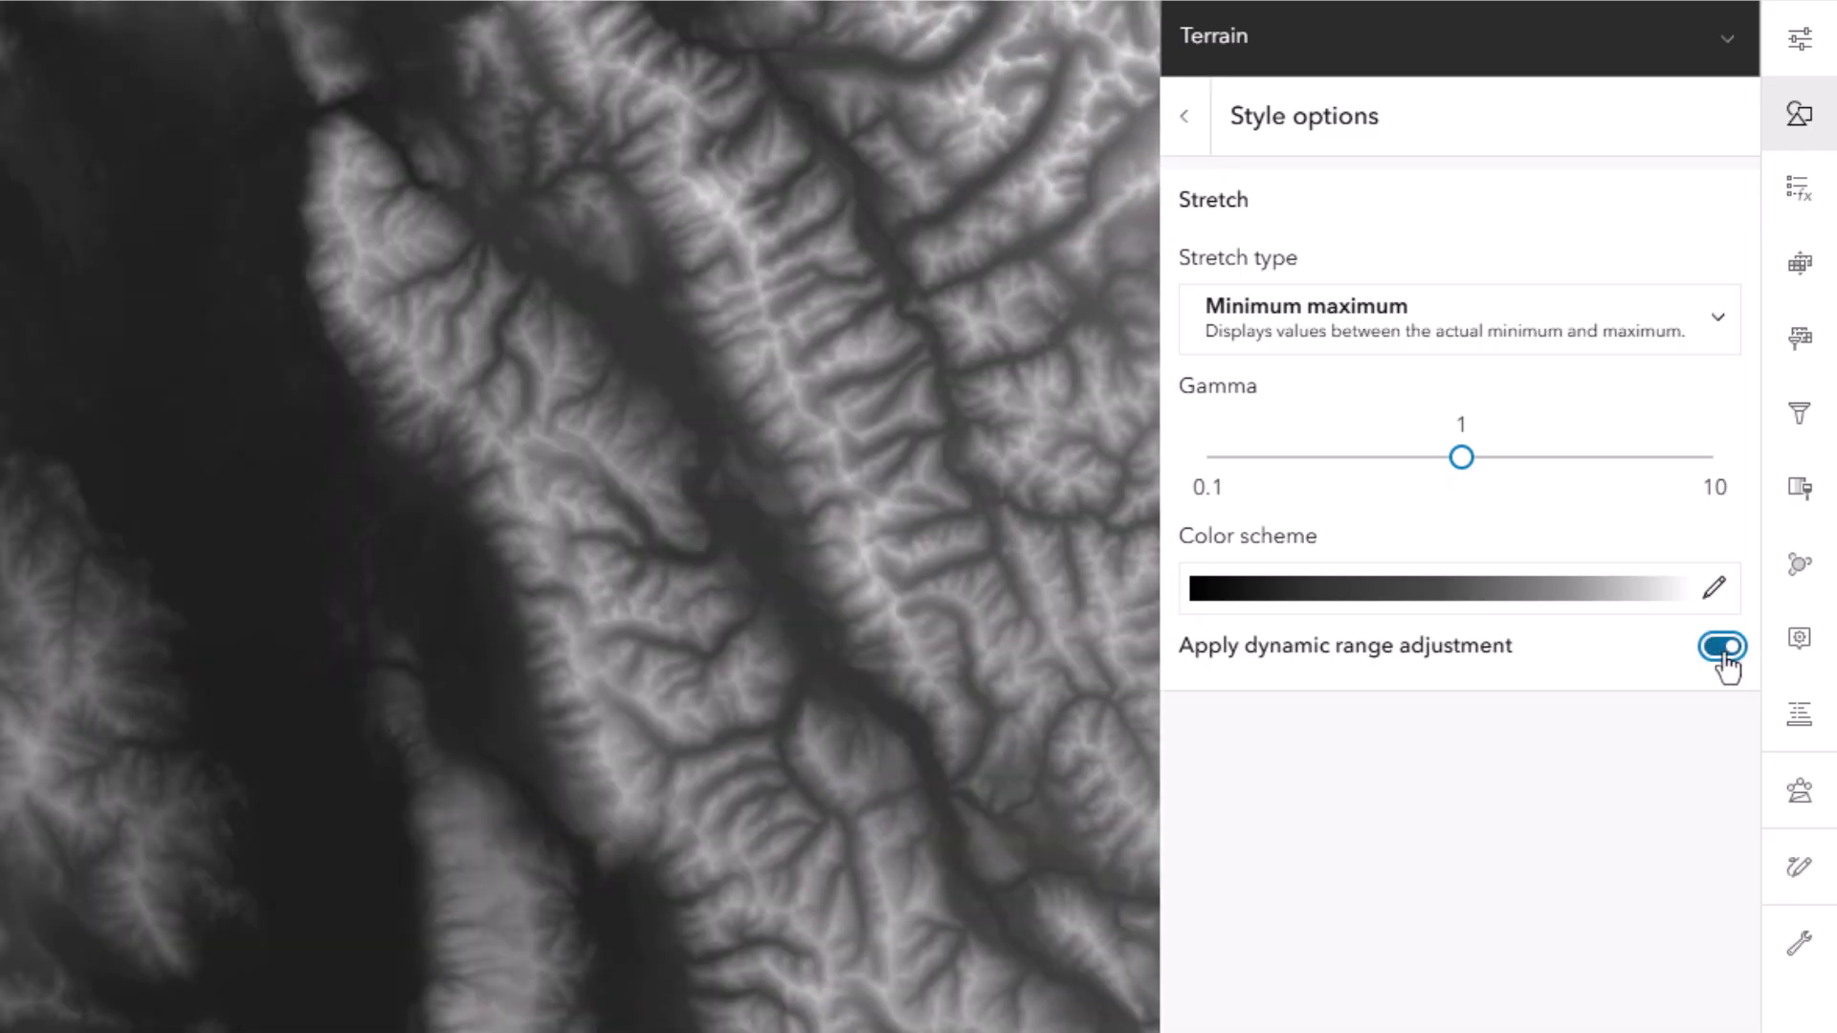
click(1468, 600)
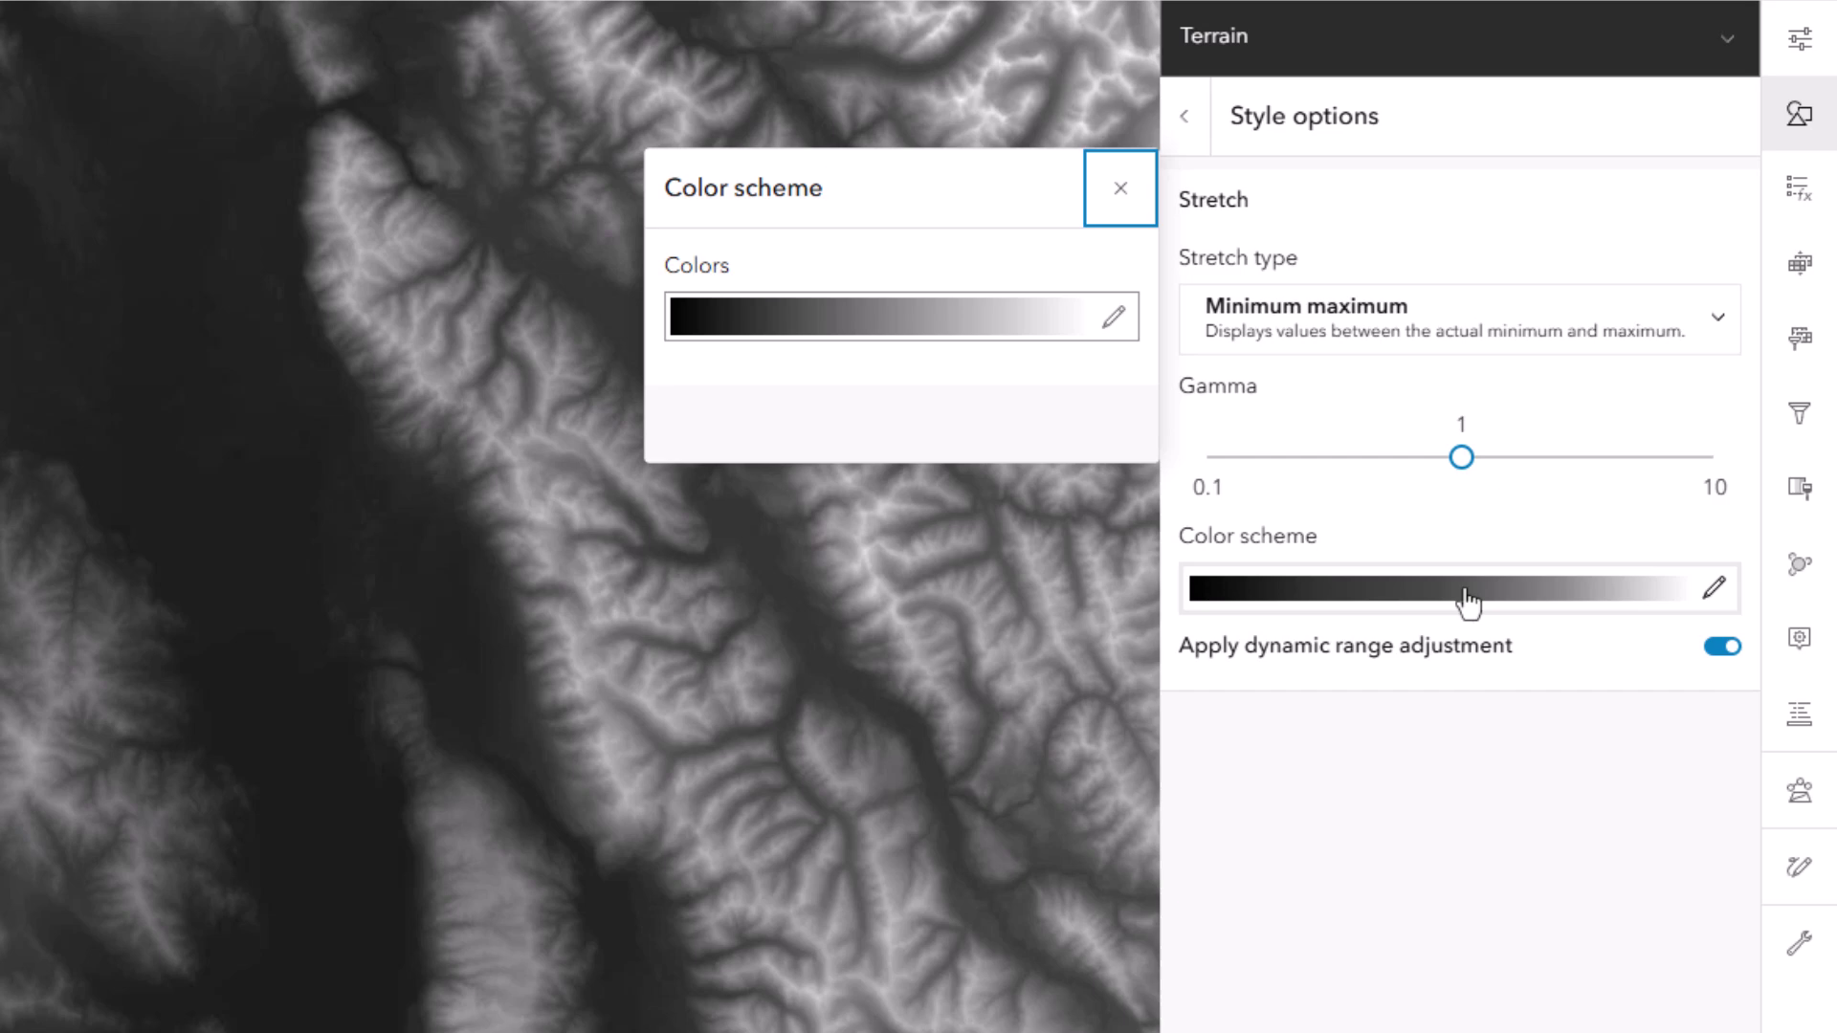
click(1003, 335)
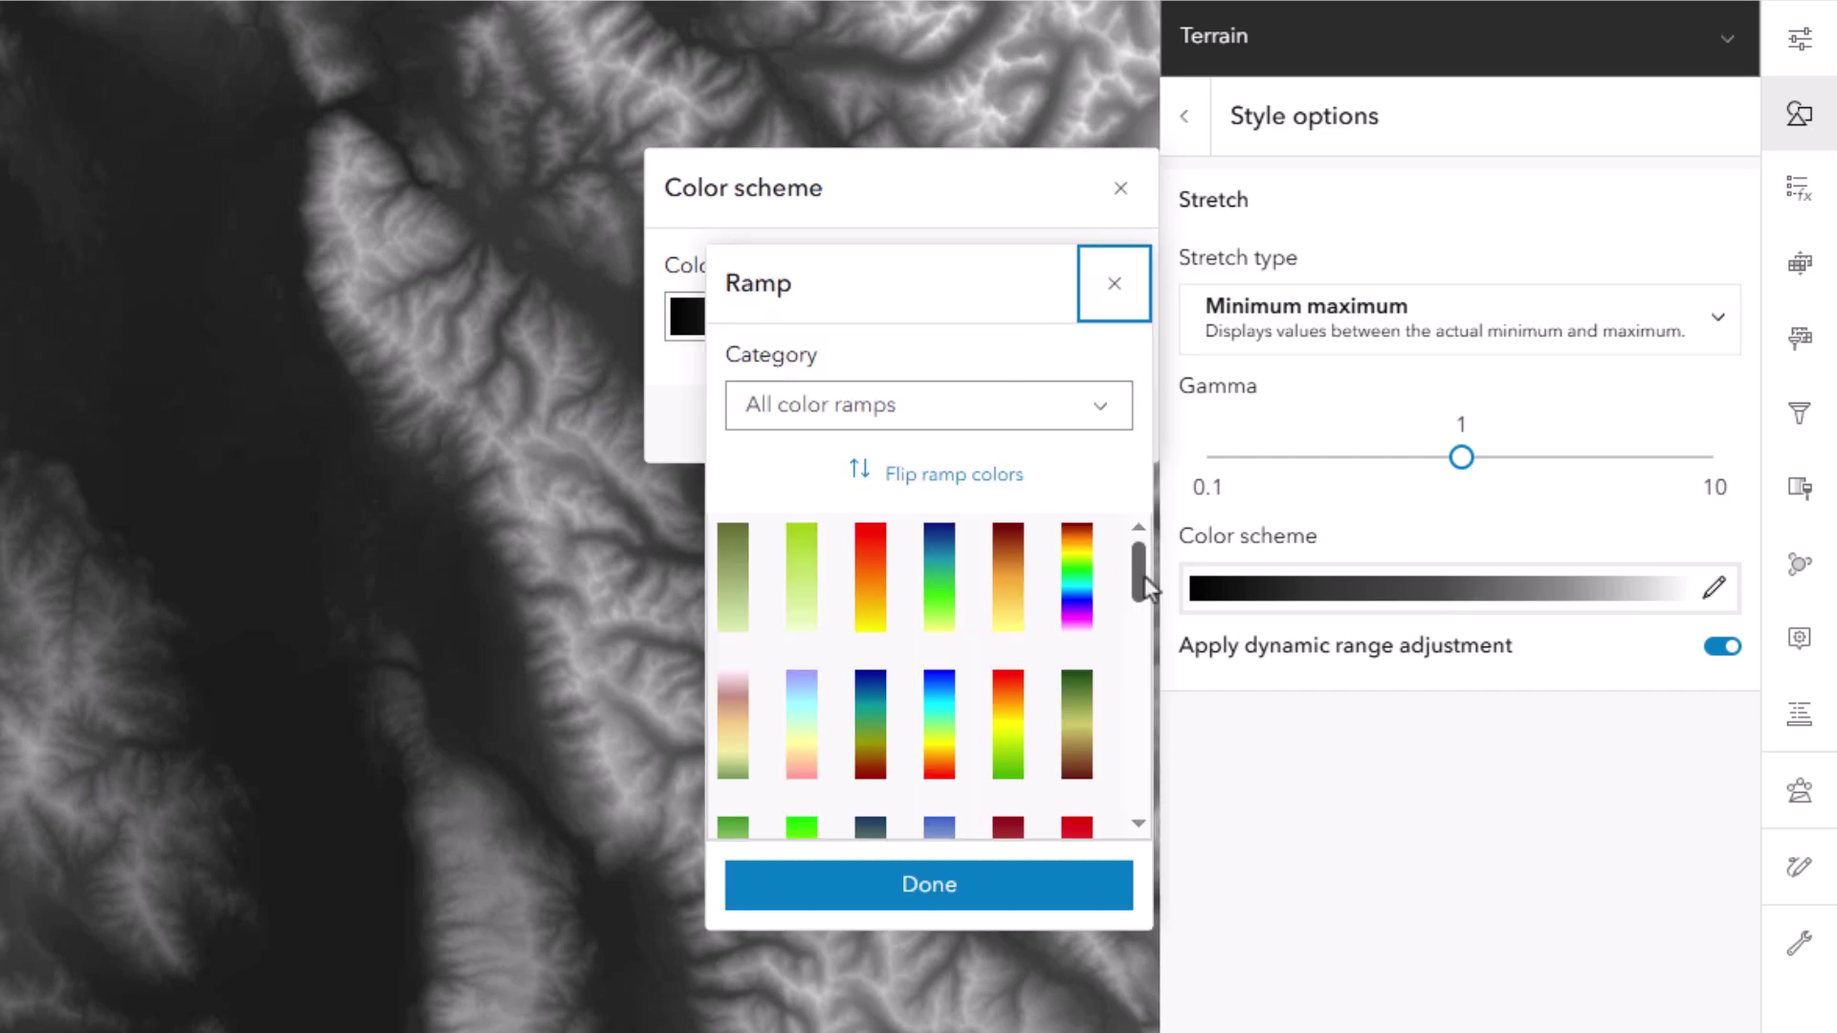
drag(1144, 575, 1139, 804)
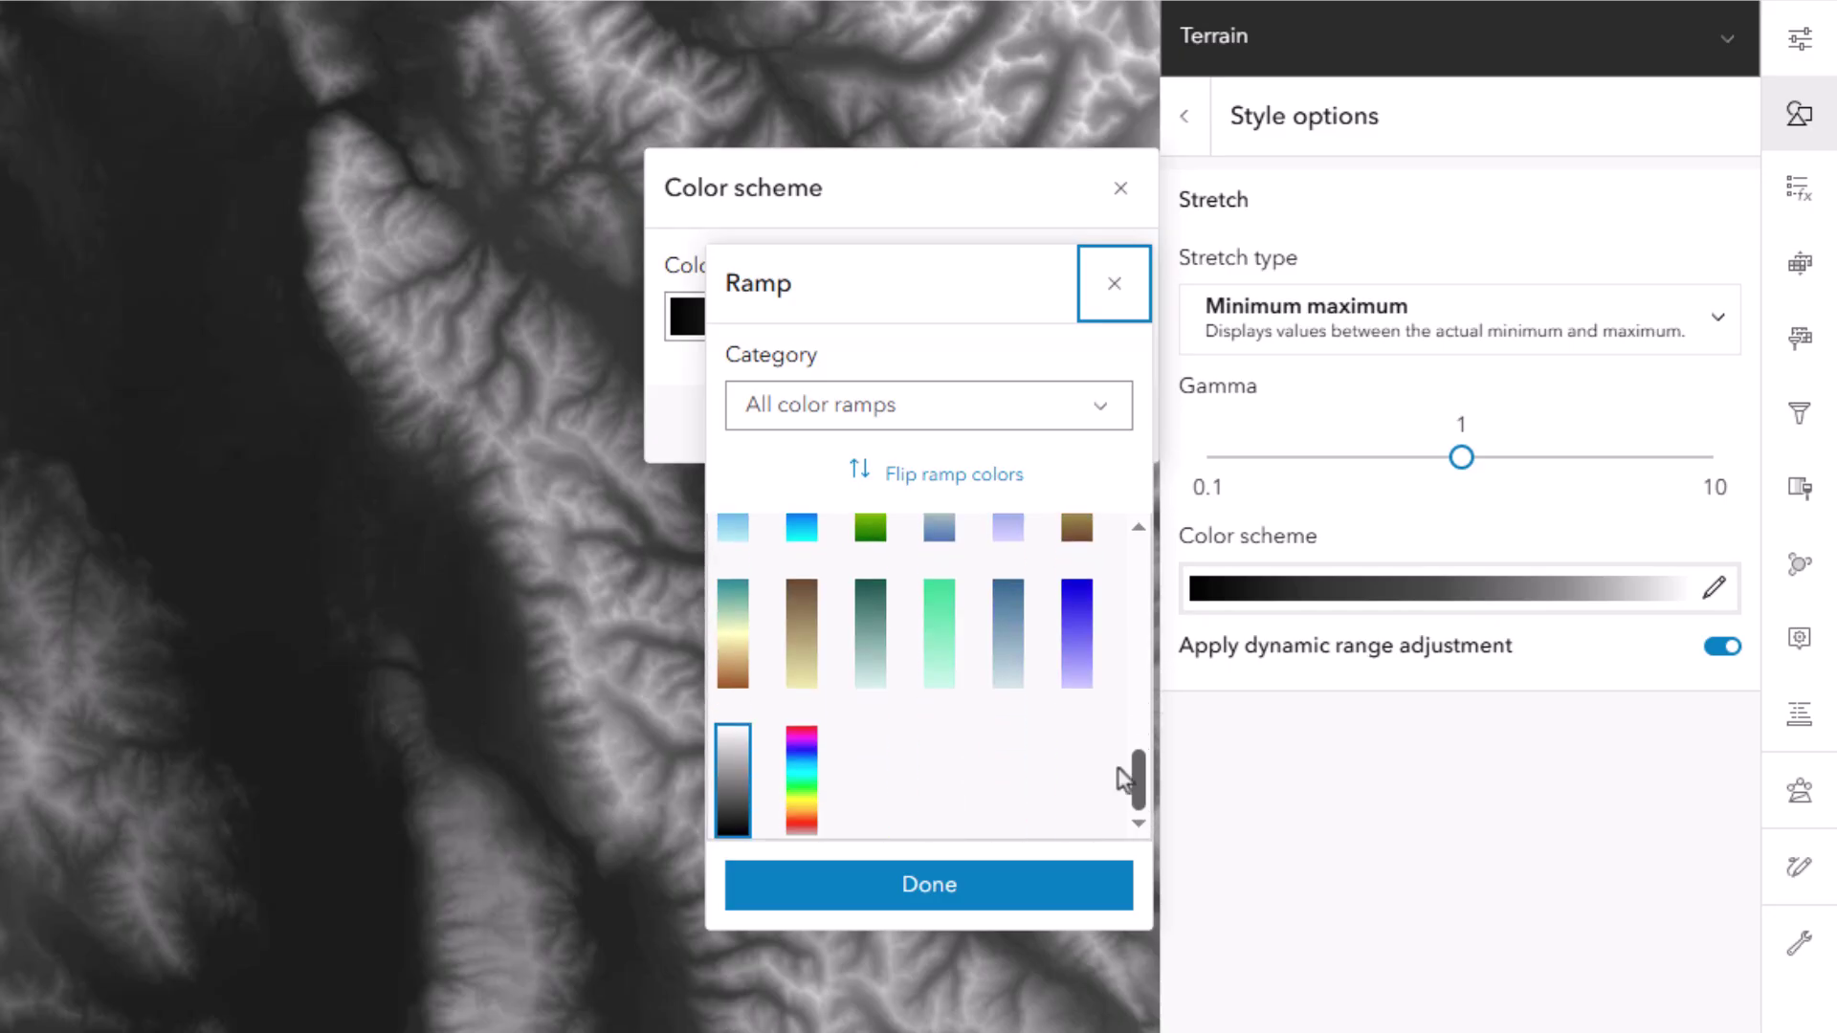
click(735, 650)
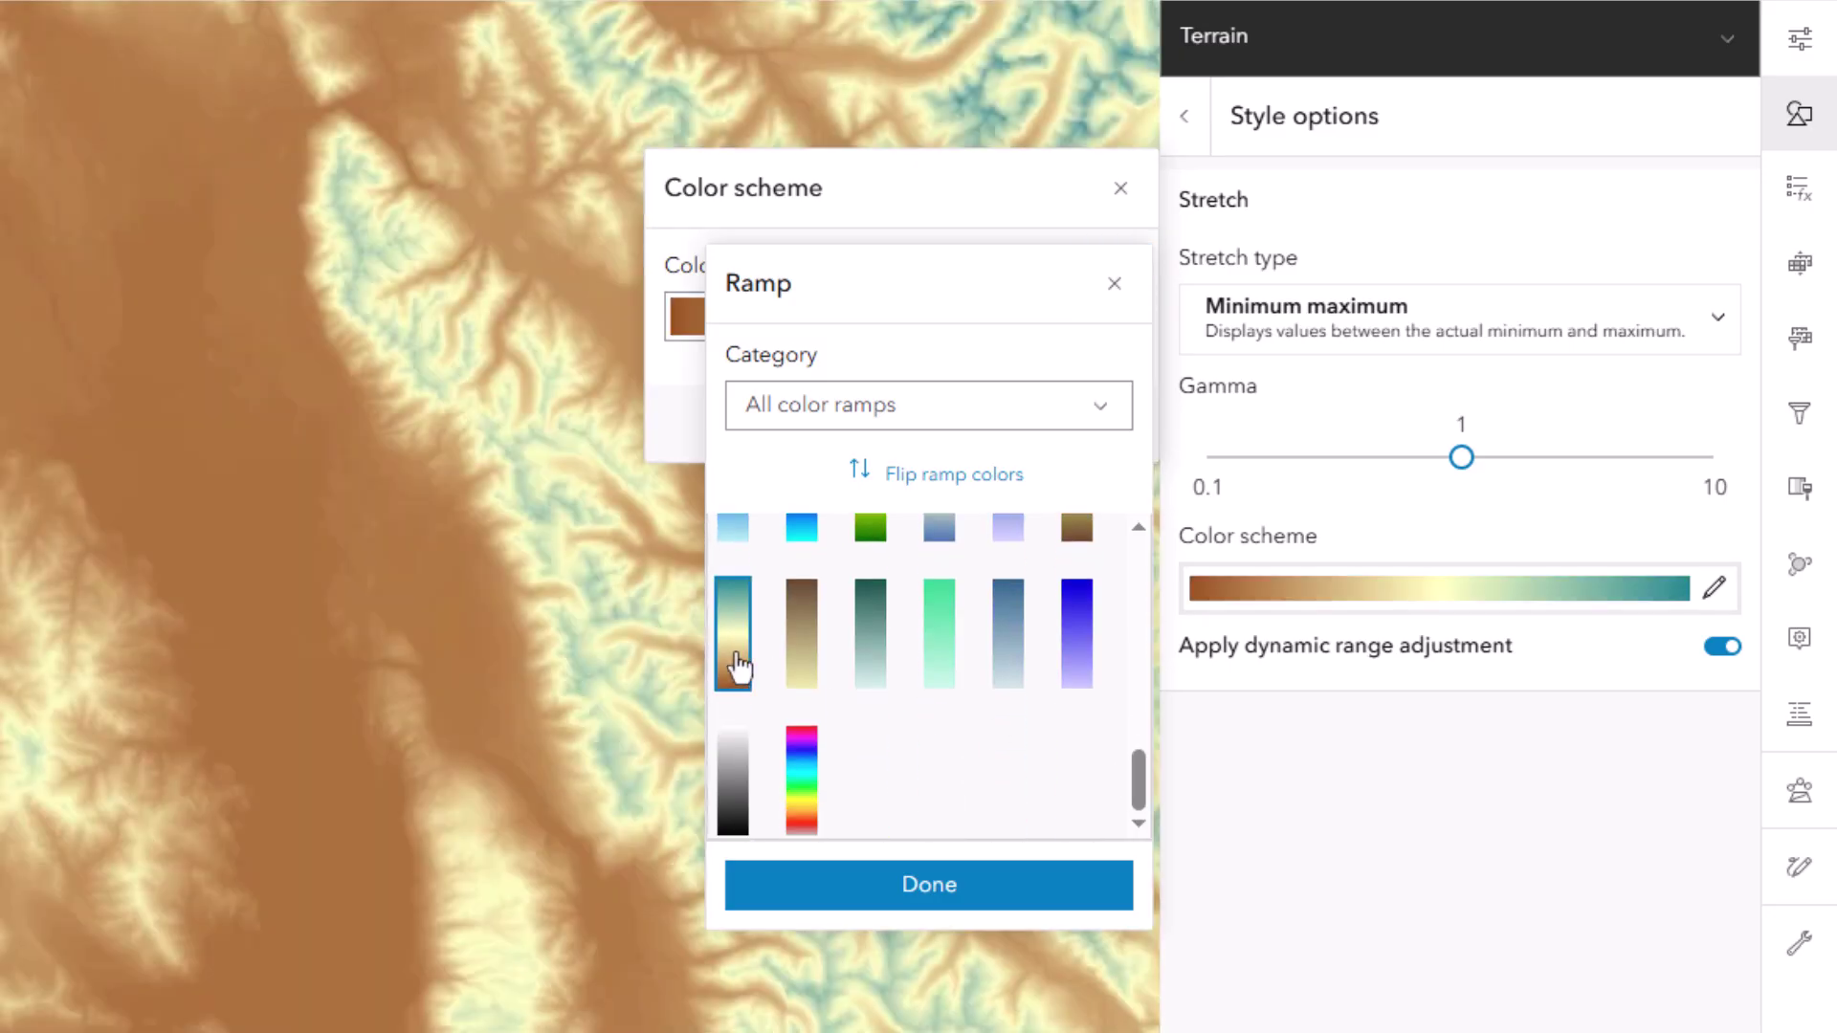
click(935, 475)
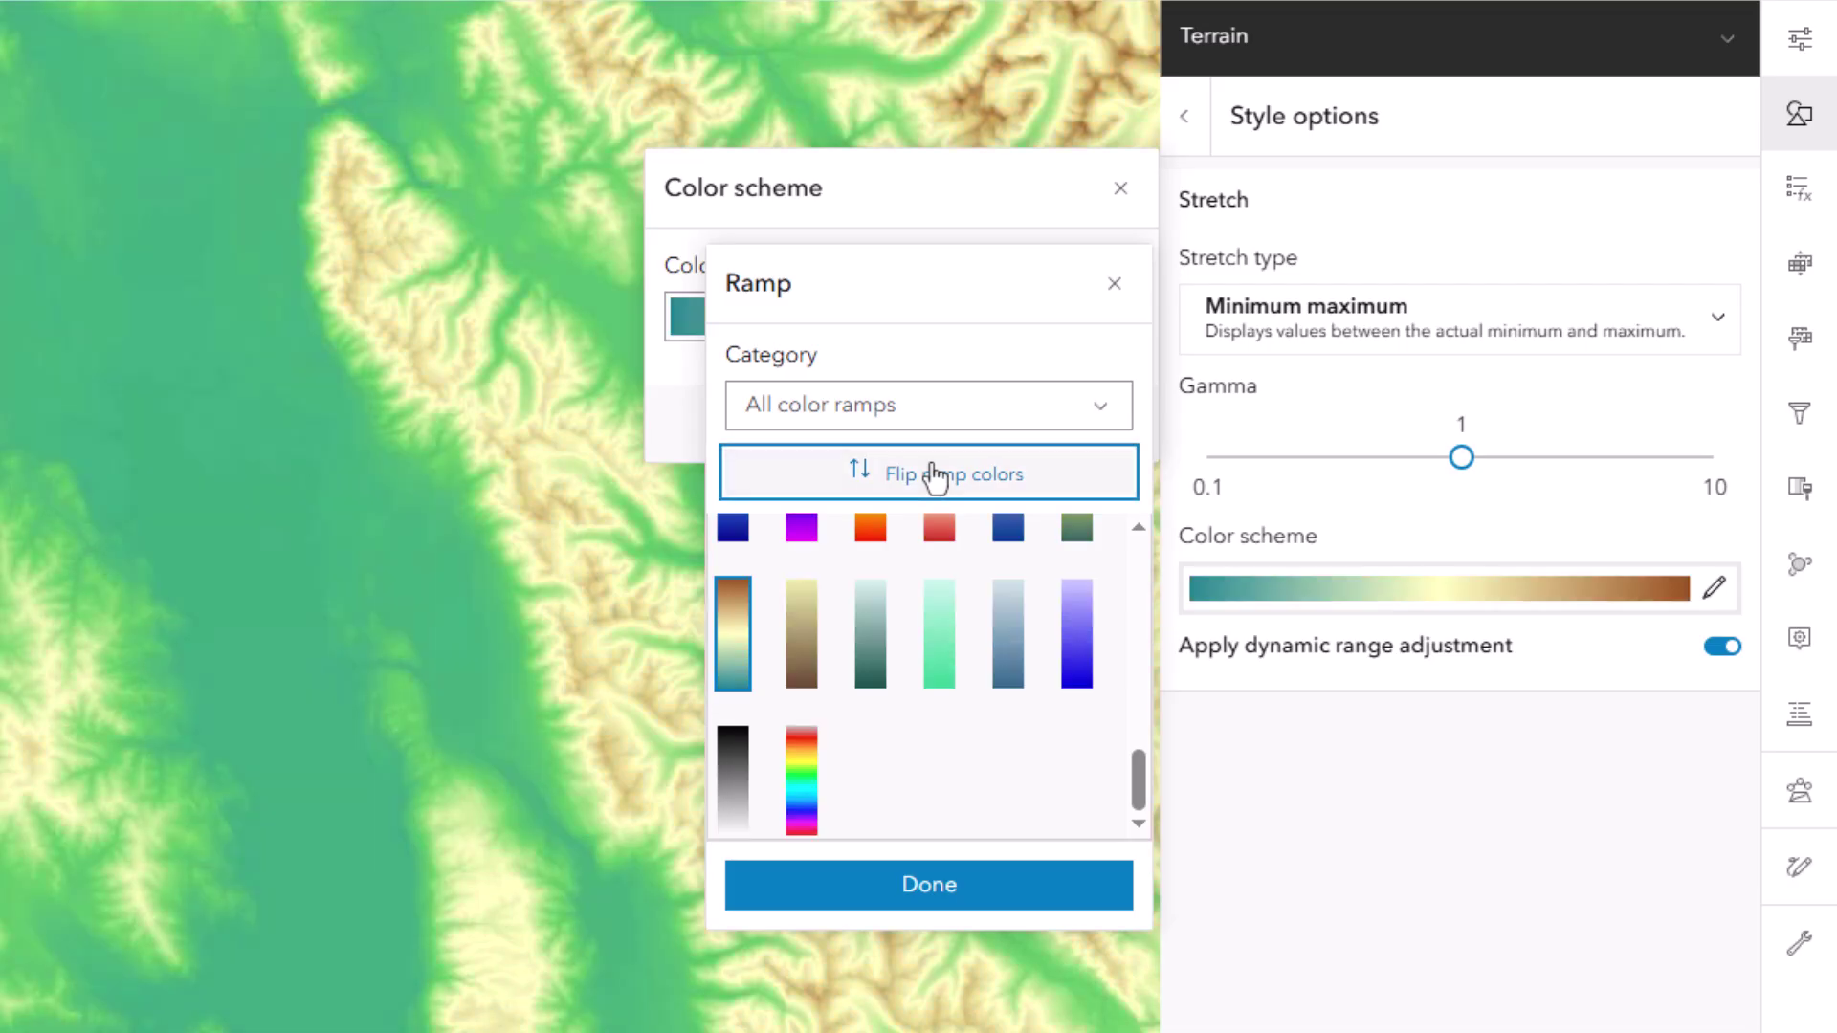
click(1113, 284)
Set the Terrain stretch type to Standard deviation with a value of 3
click(1460, 331)
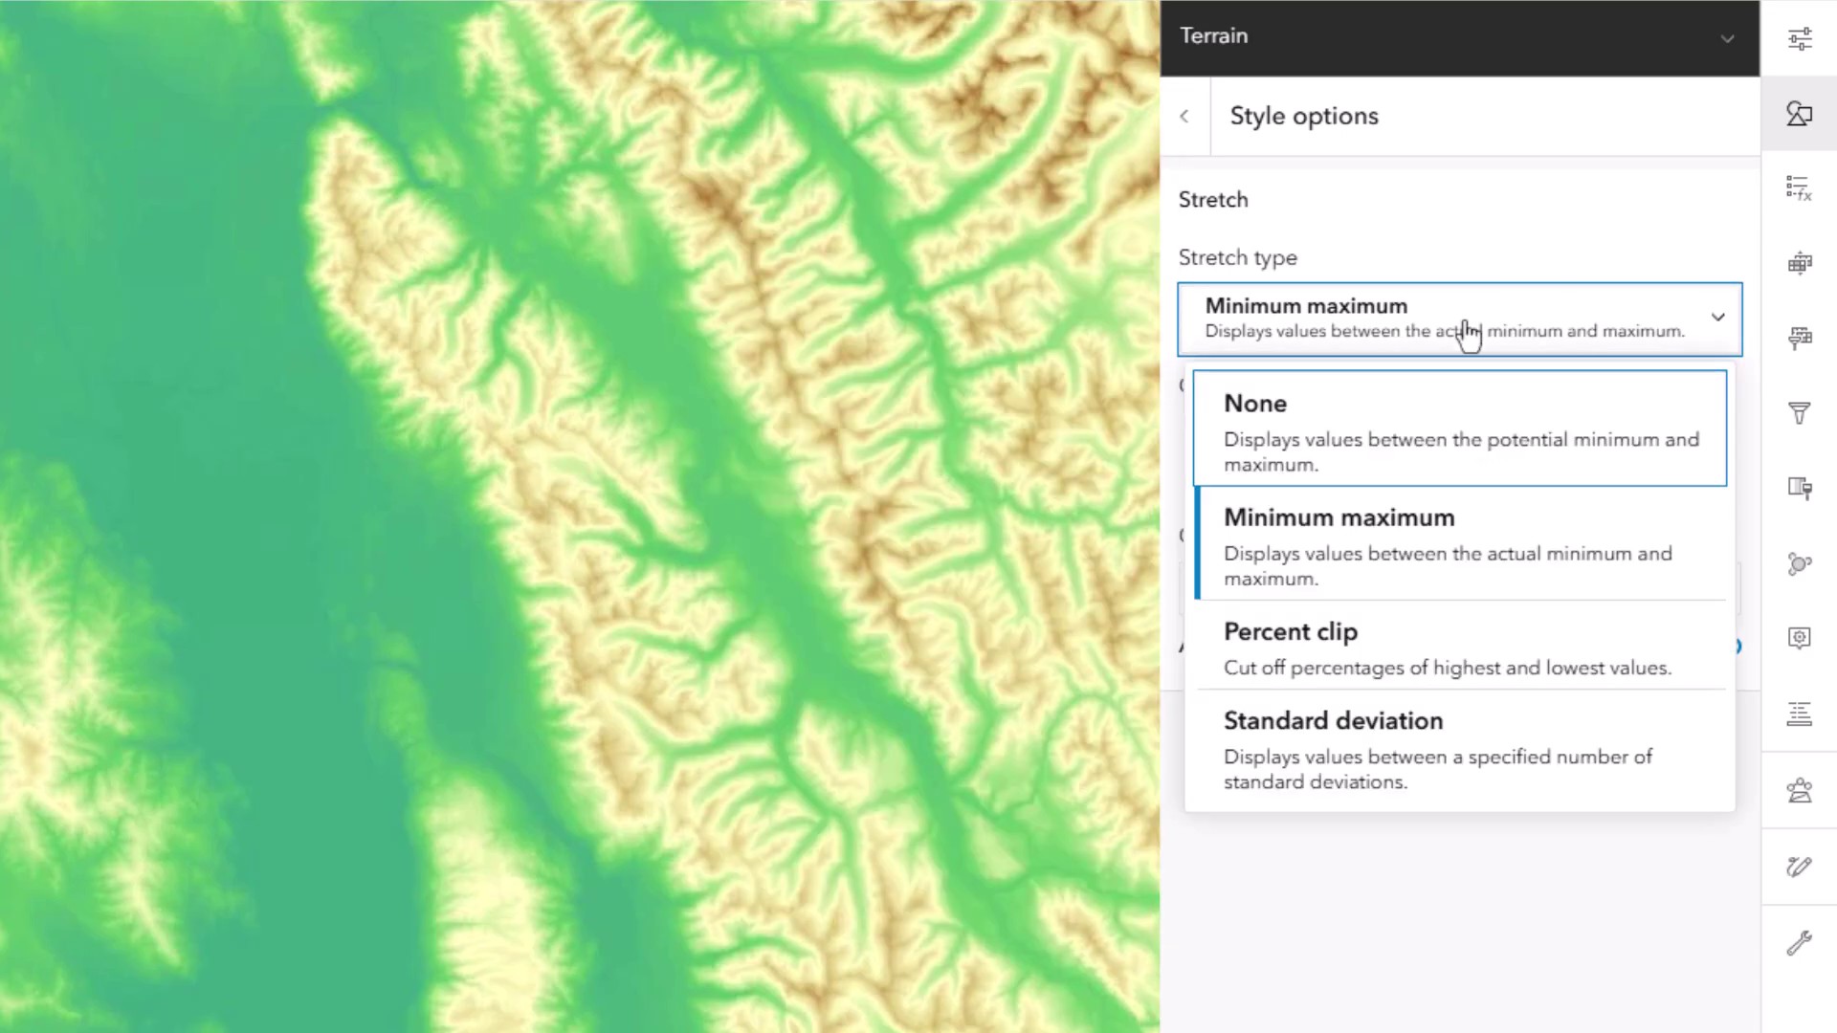
click(1431, 749)
click(1205, 452)
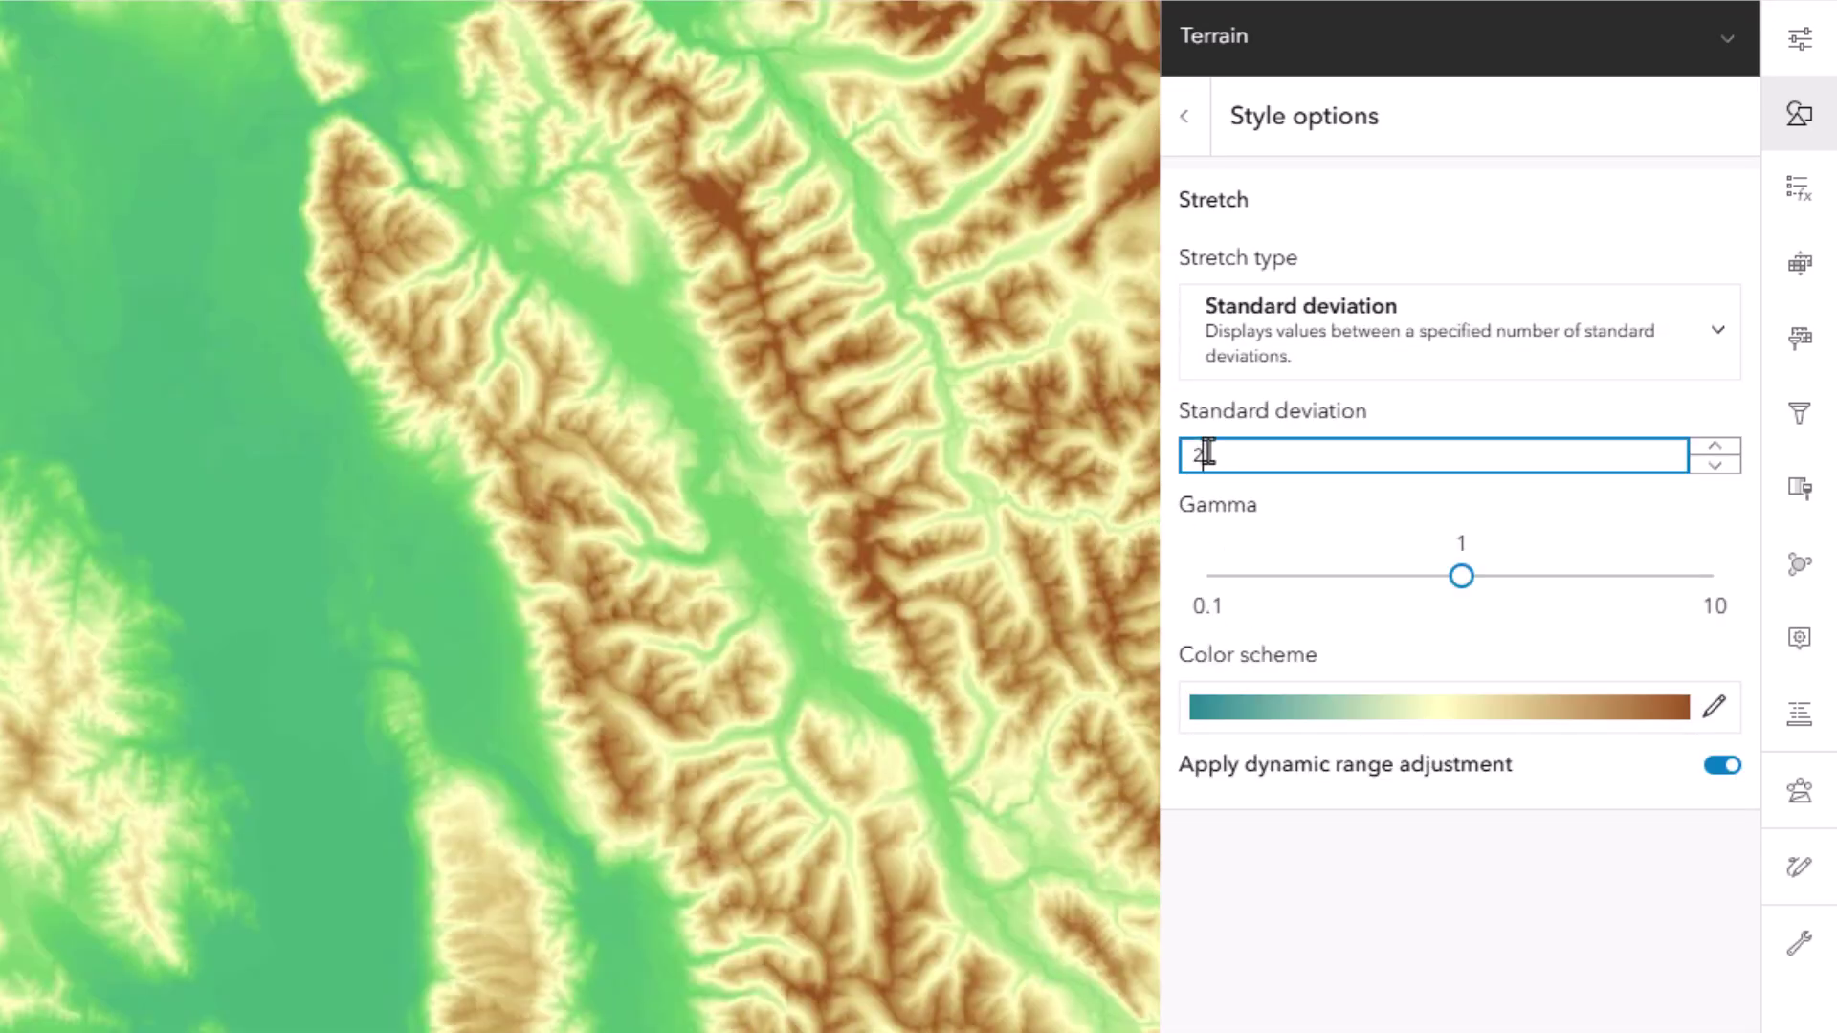
key(Up)
key(Tab)
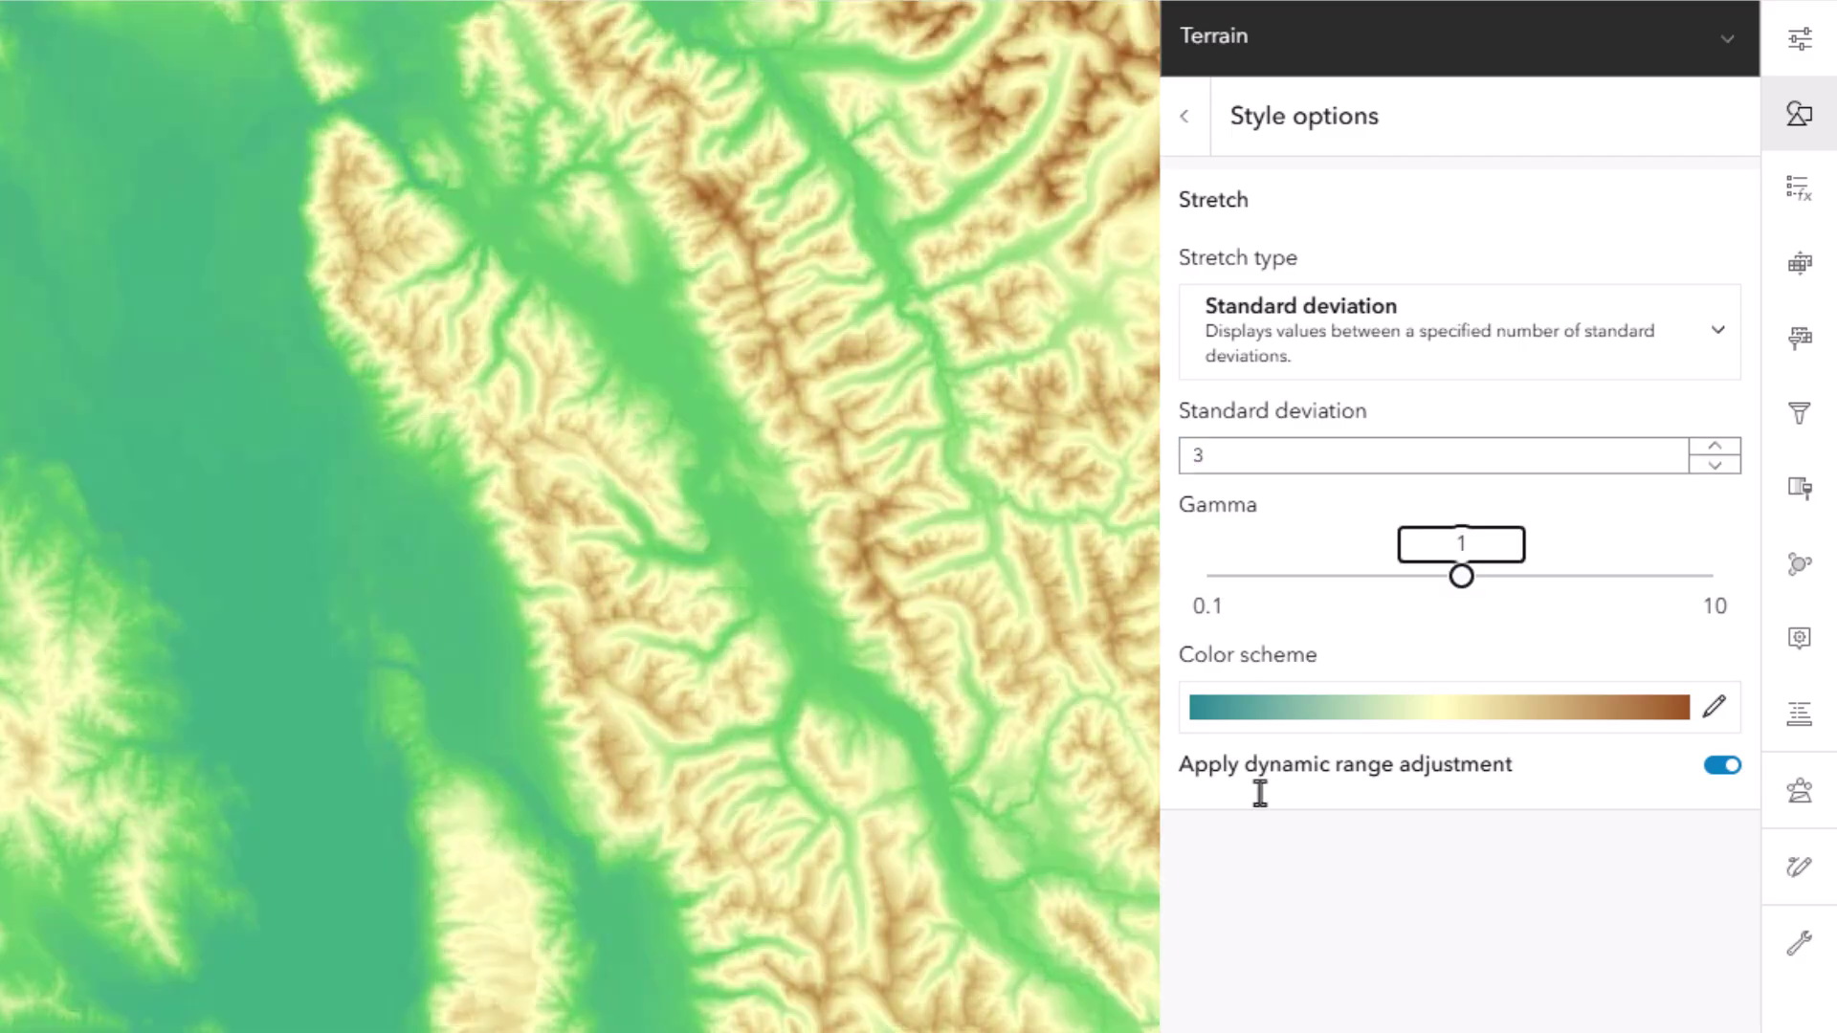
click(1283, 930)
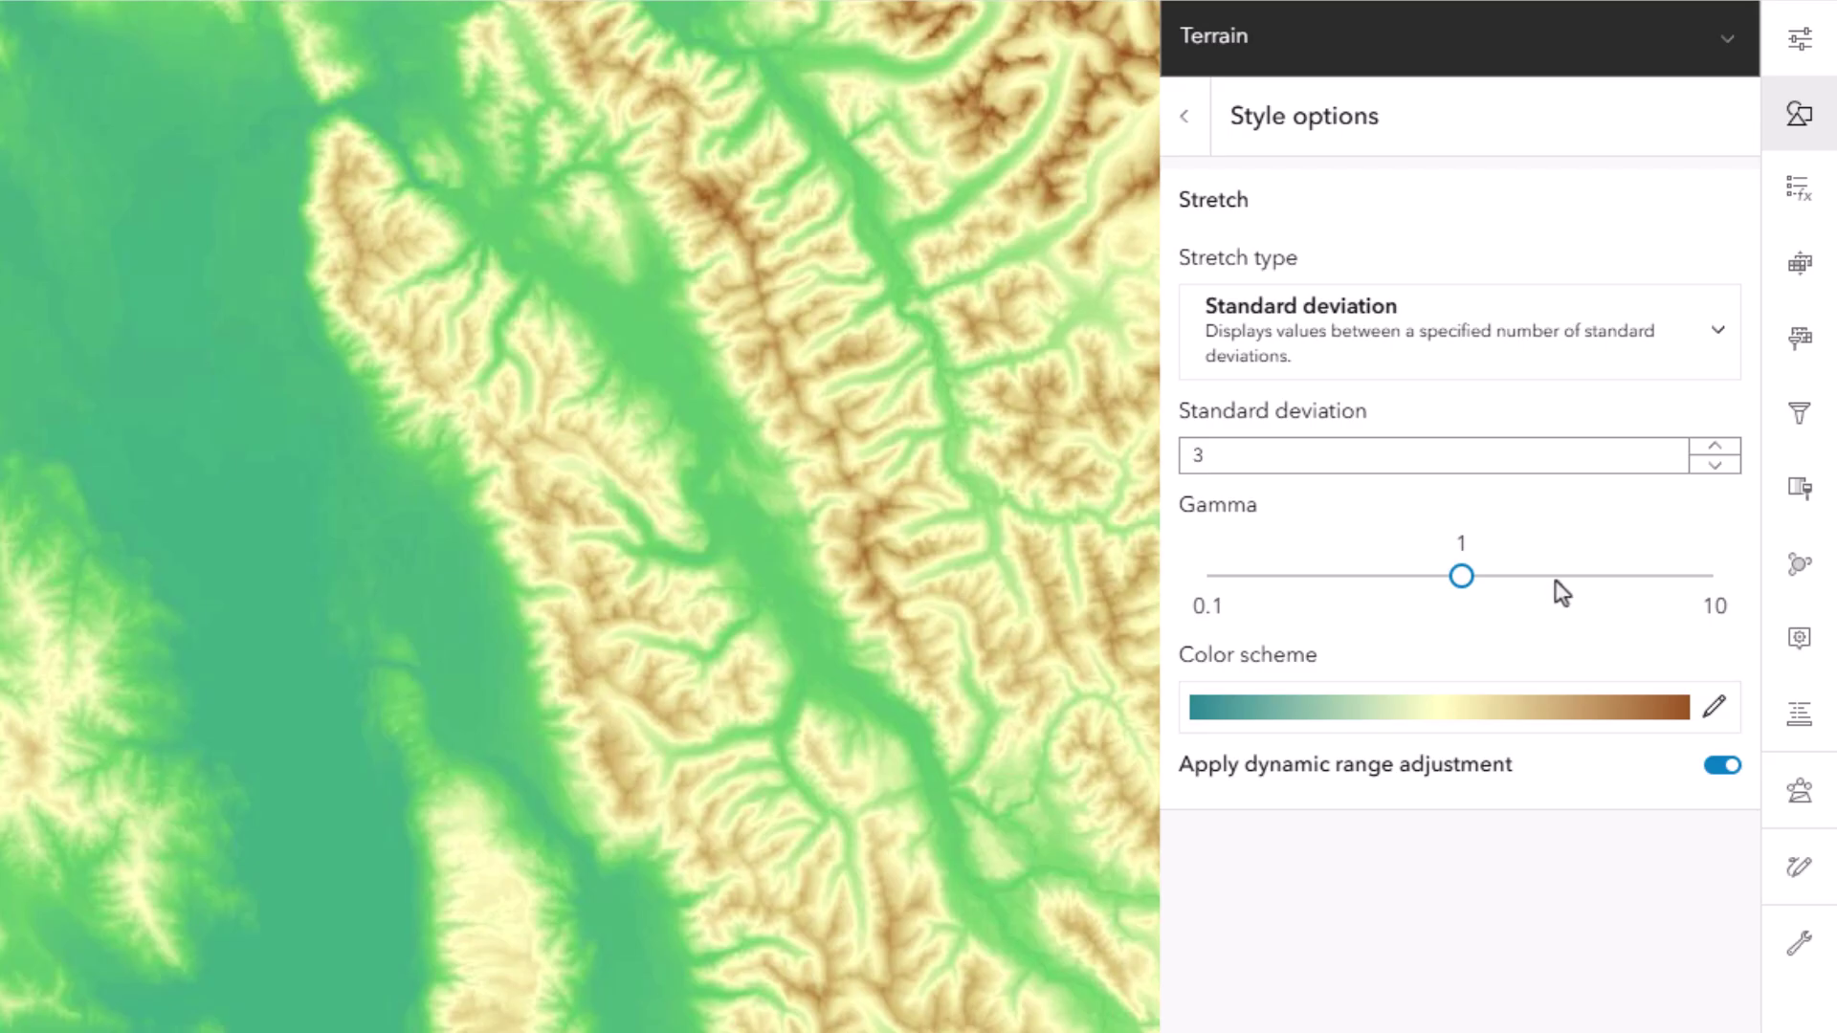
Set the Terrain layer's blending to Soft Light and close its properties
click(1799, 40)
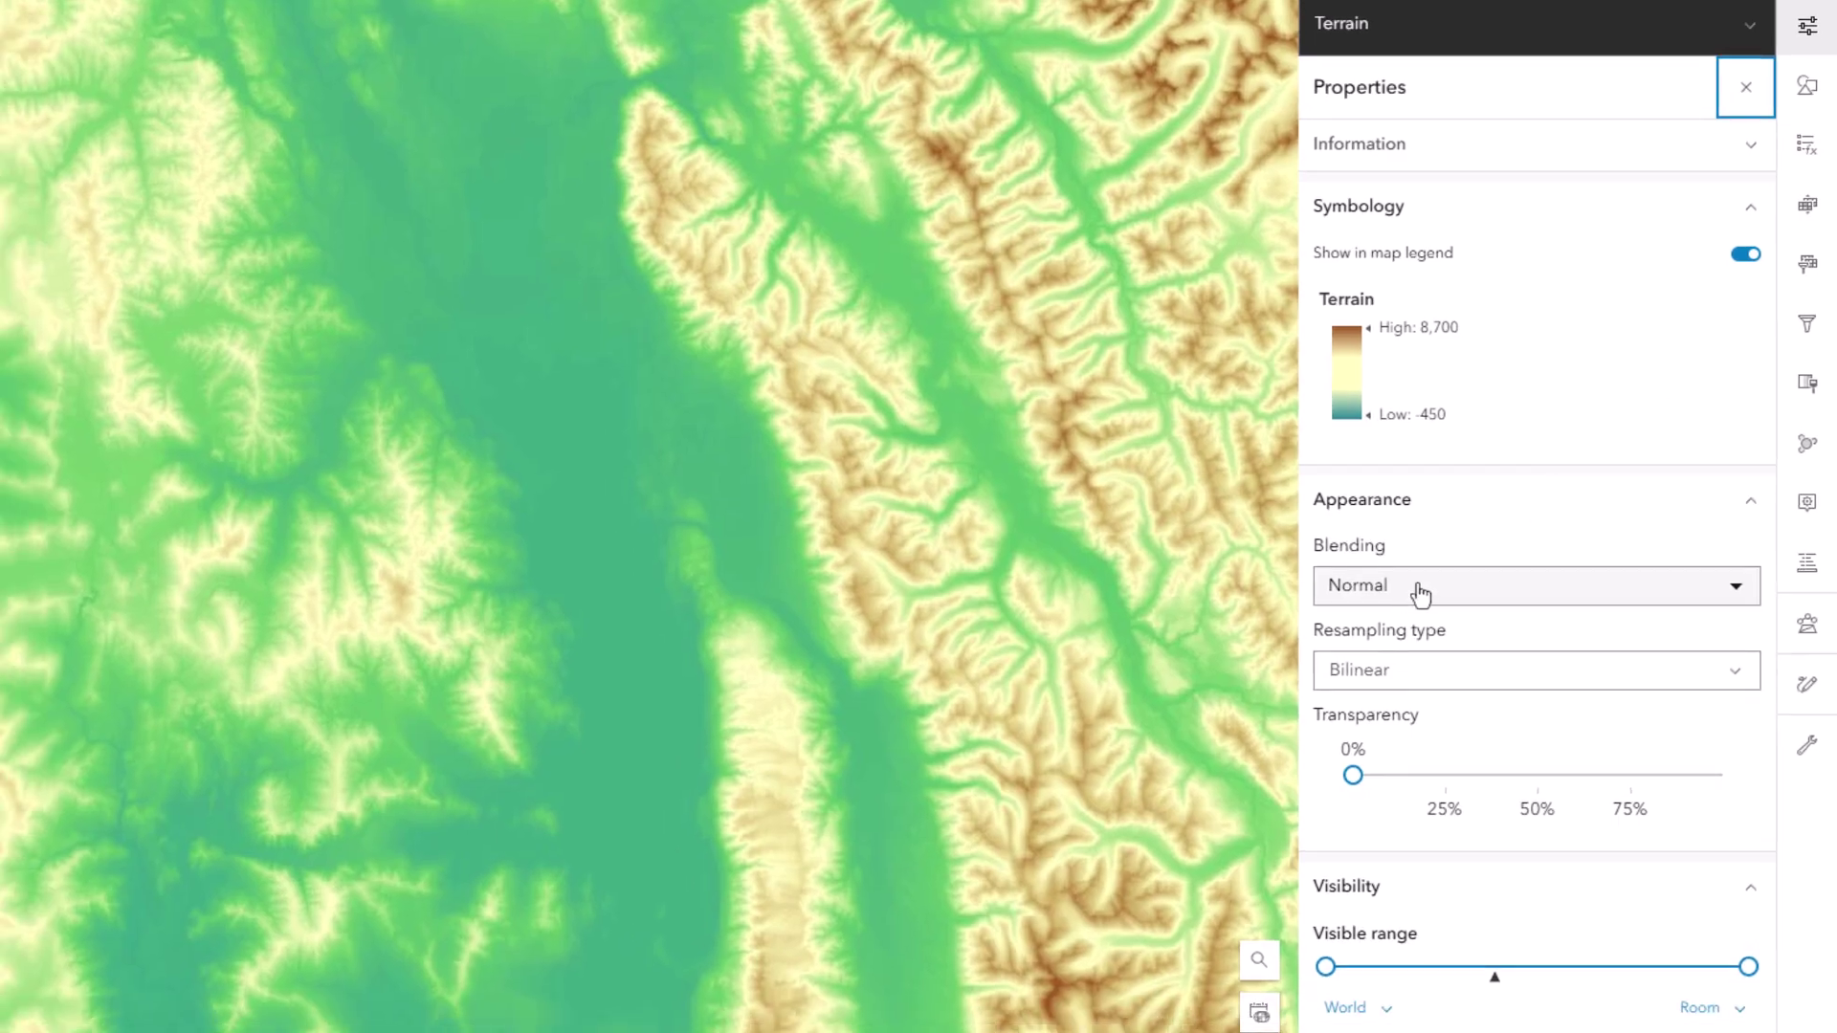
click(1401, 608)
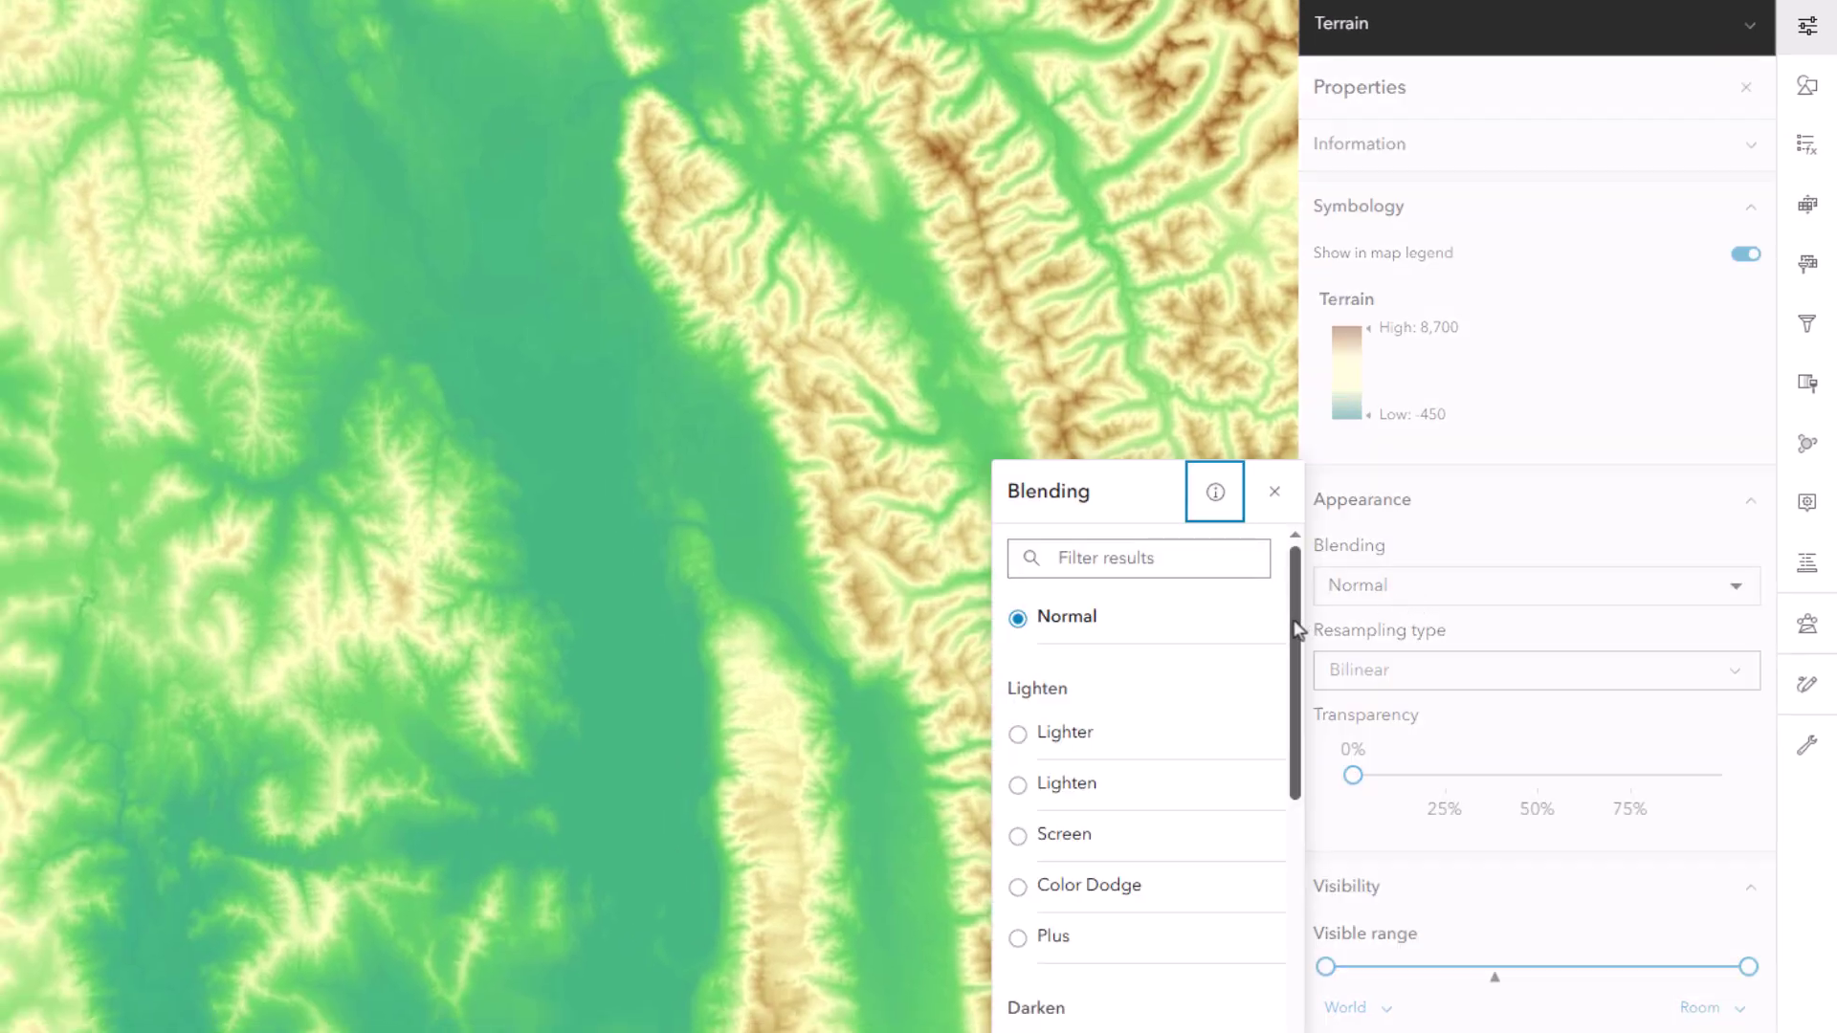
drag(1299, 629, 1296, 816)
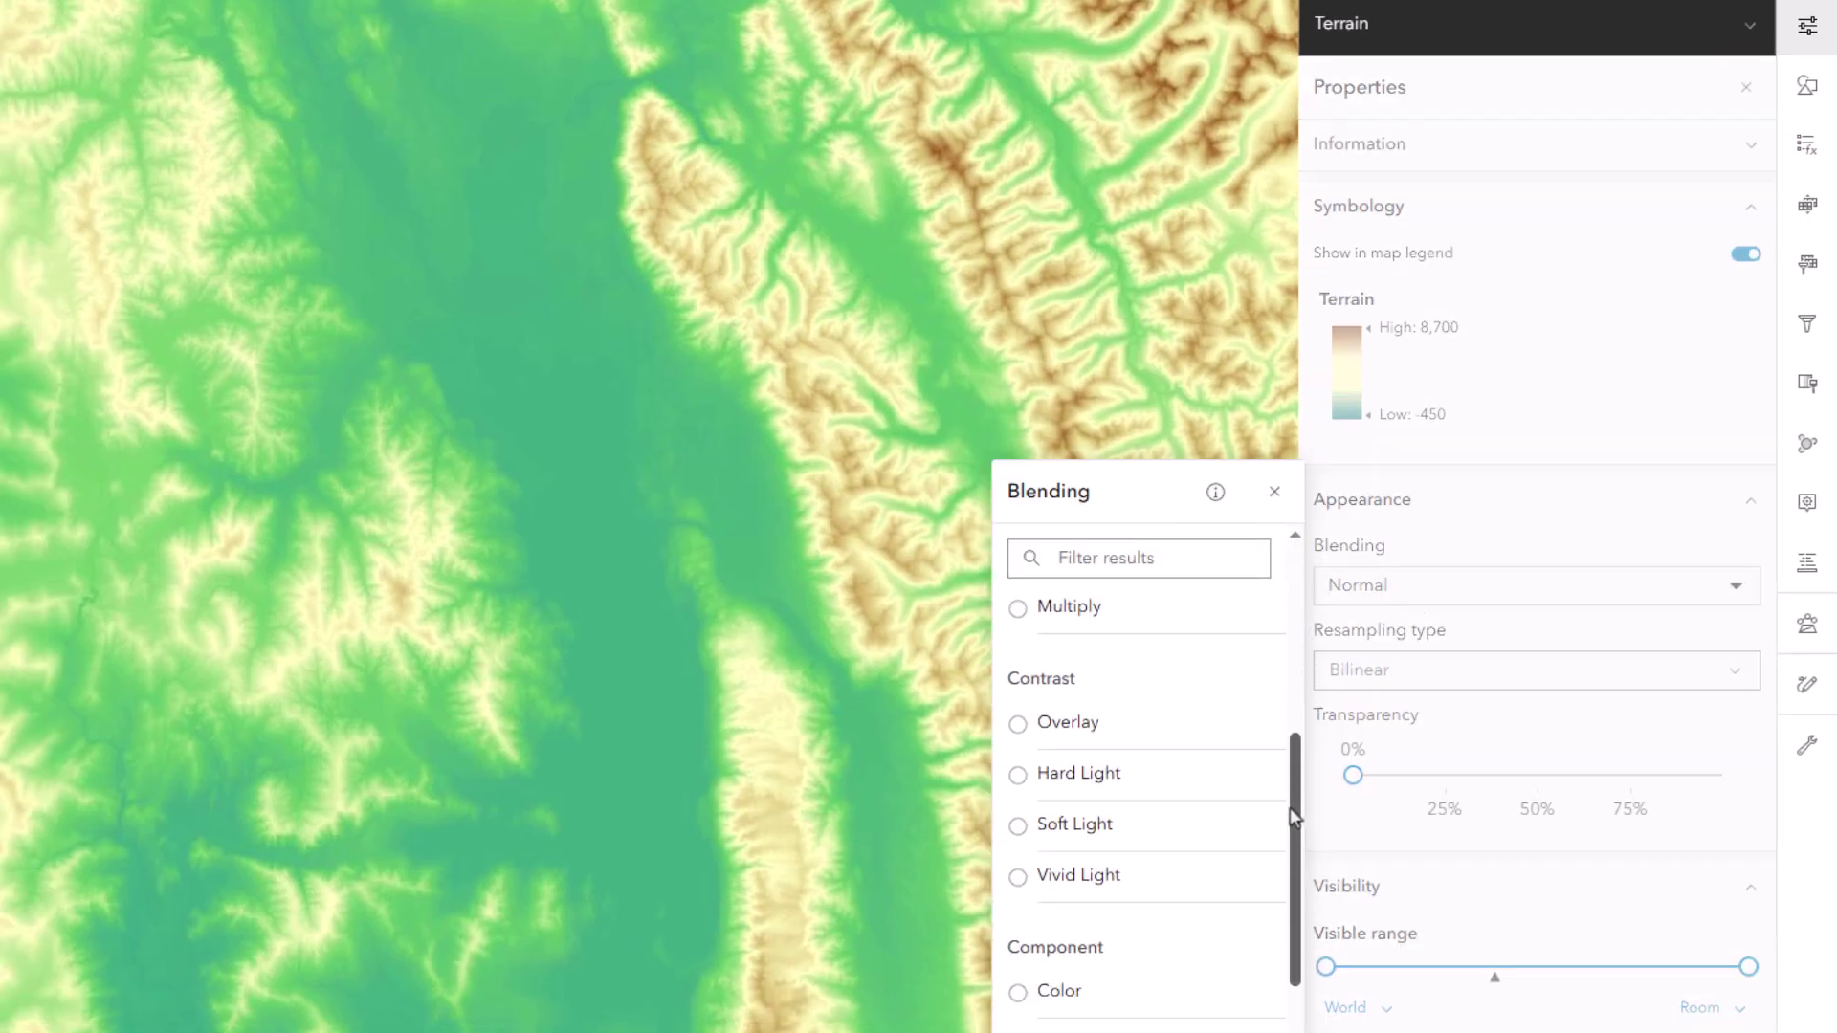
click(1109, 829)
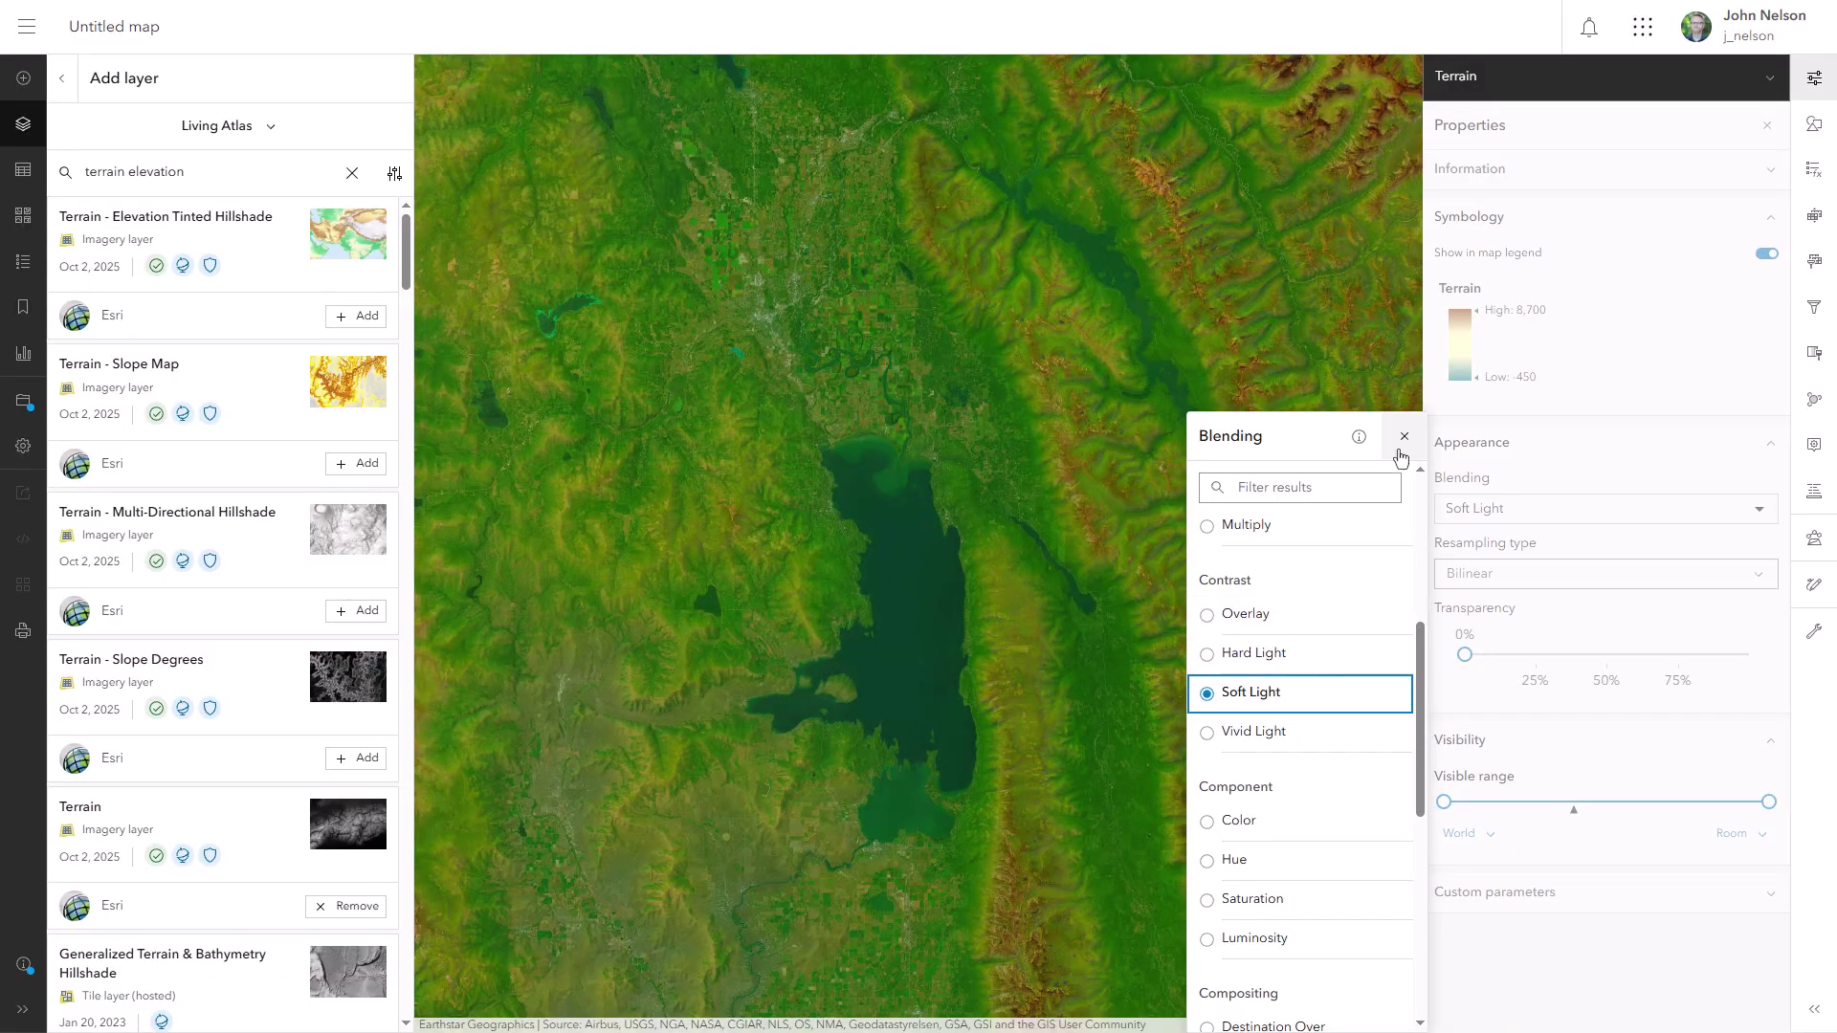
click(1402, 442)
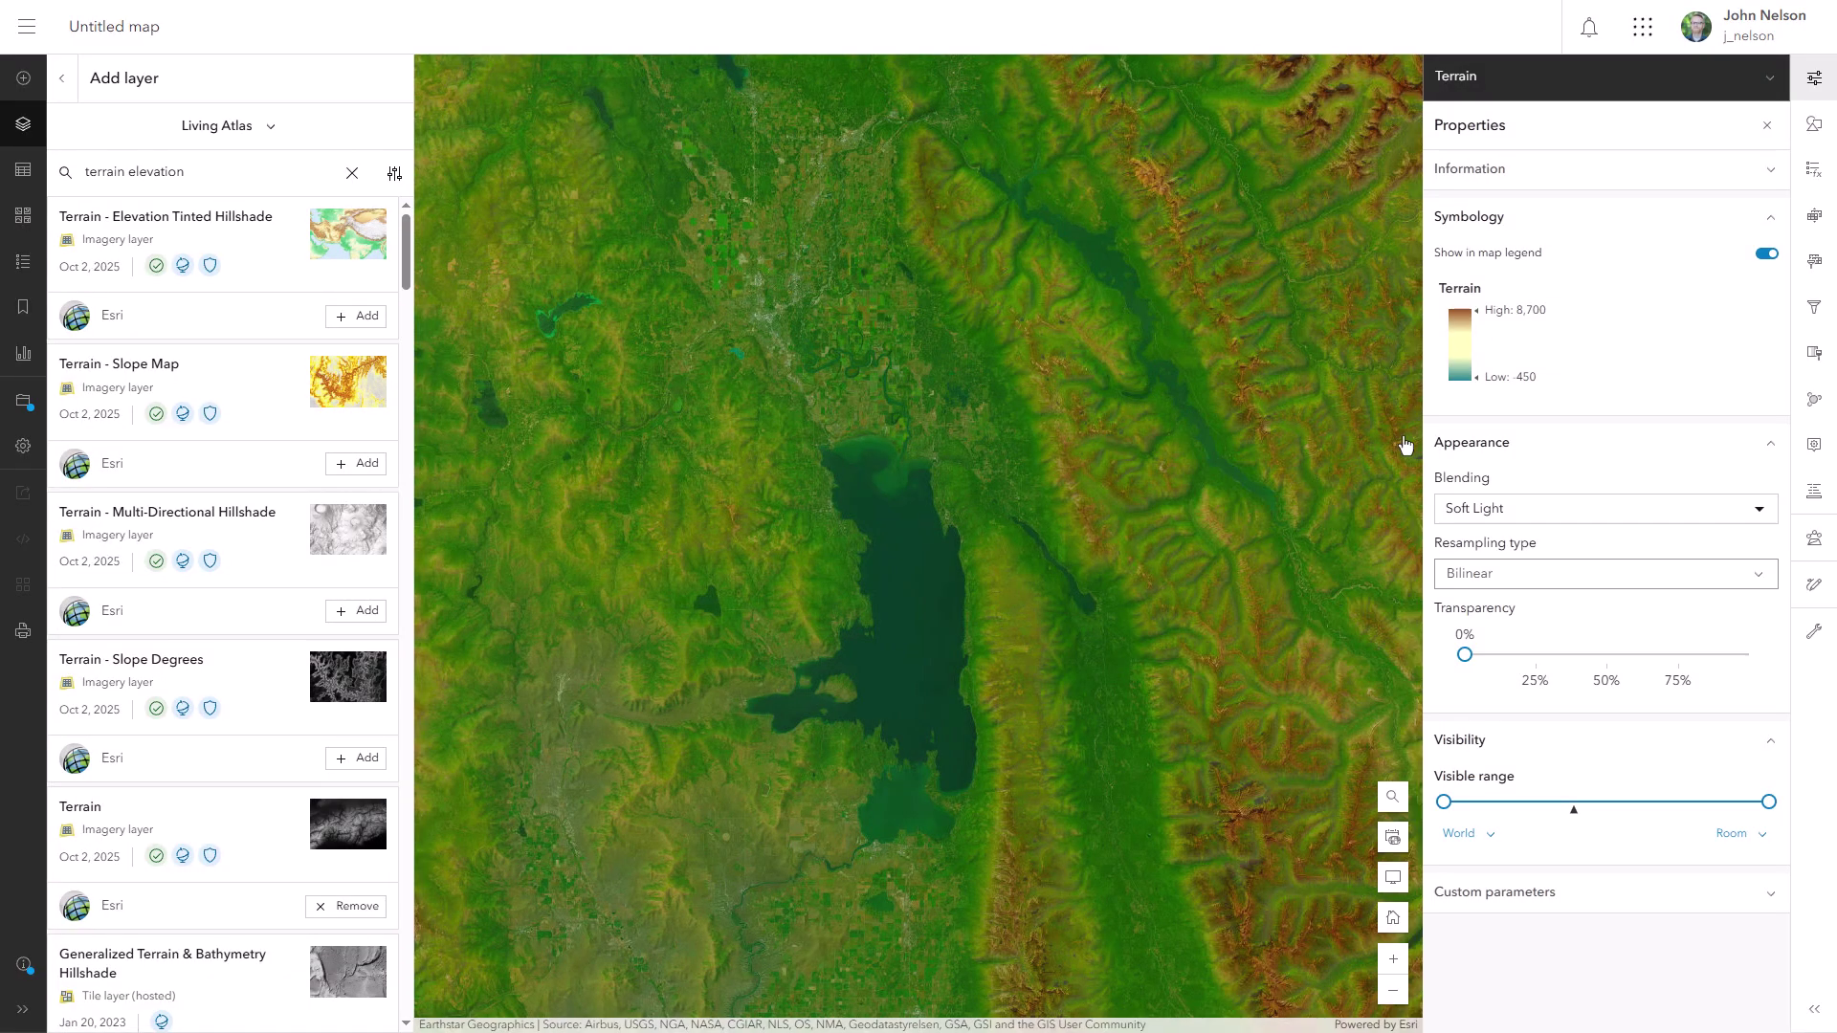
click(1821, 78)
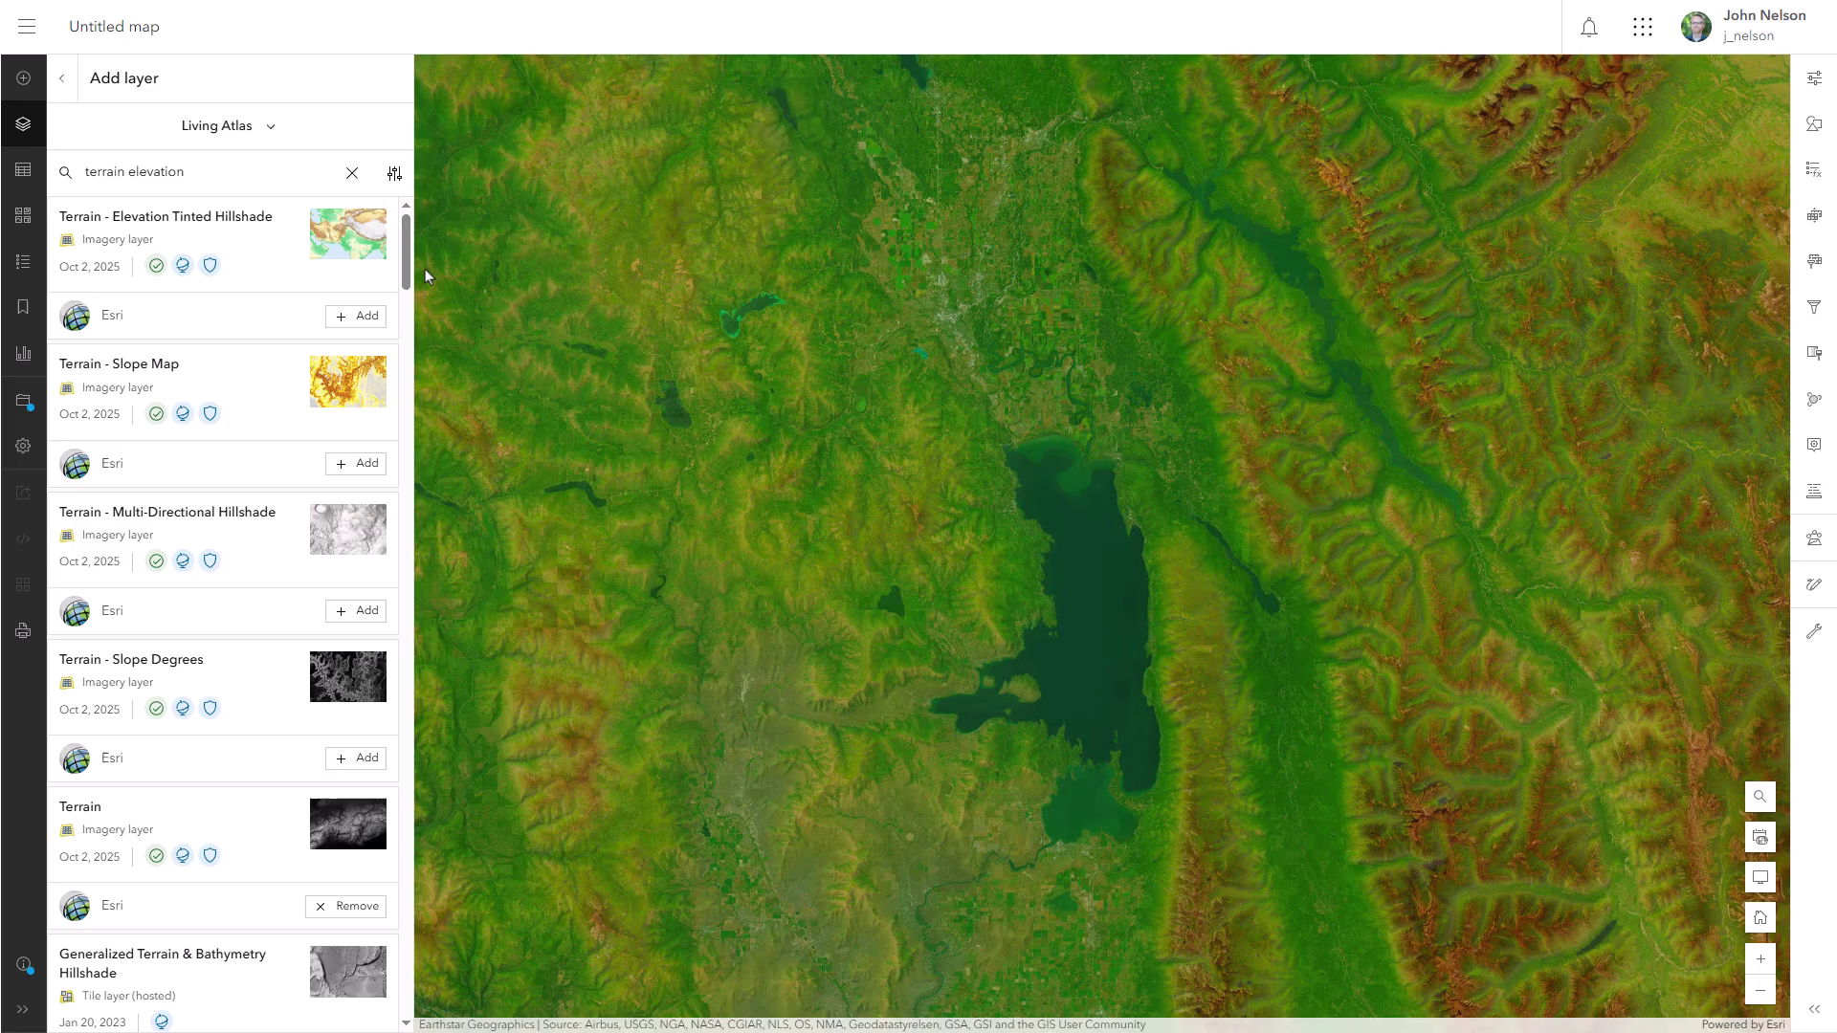
Add the World Hillshade layer from a 'hillshade' search and blend it with Color Burn
click(351, 177)
text(hil)
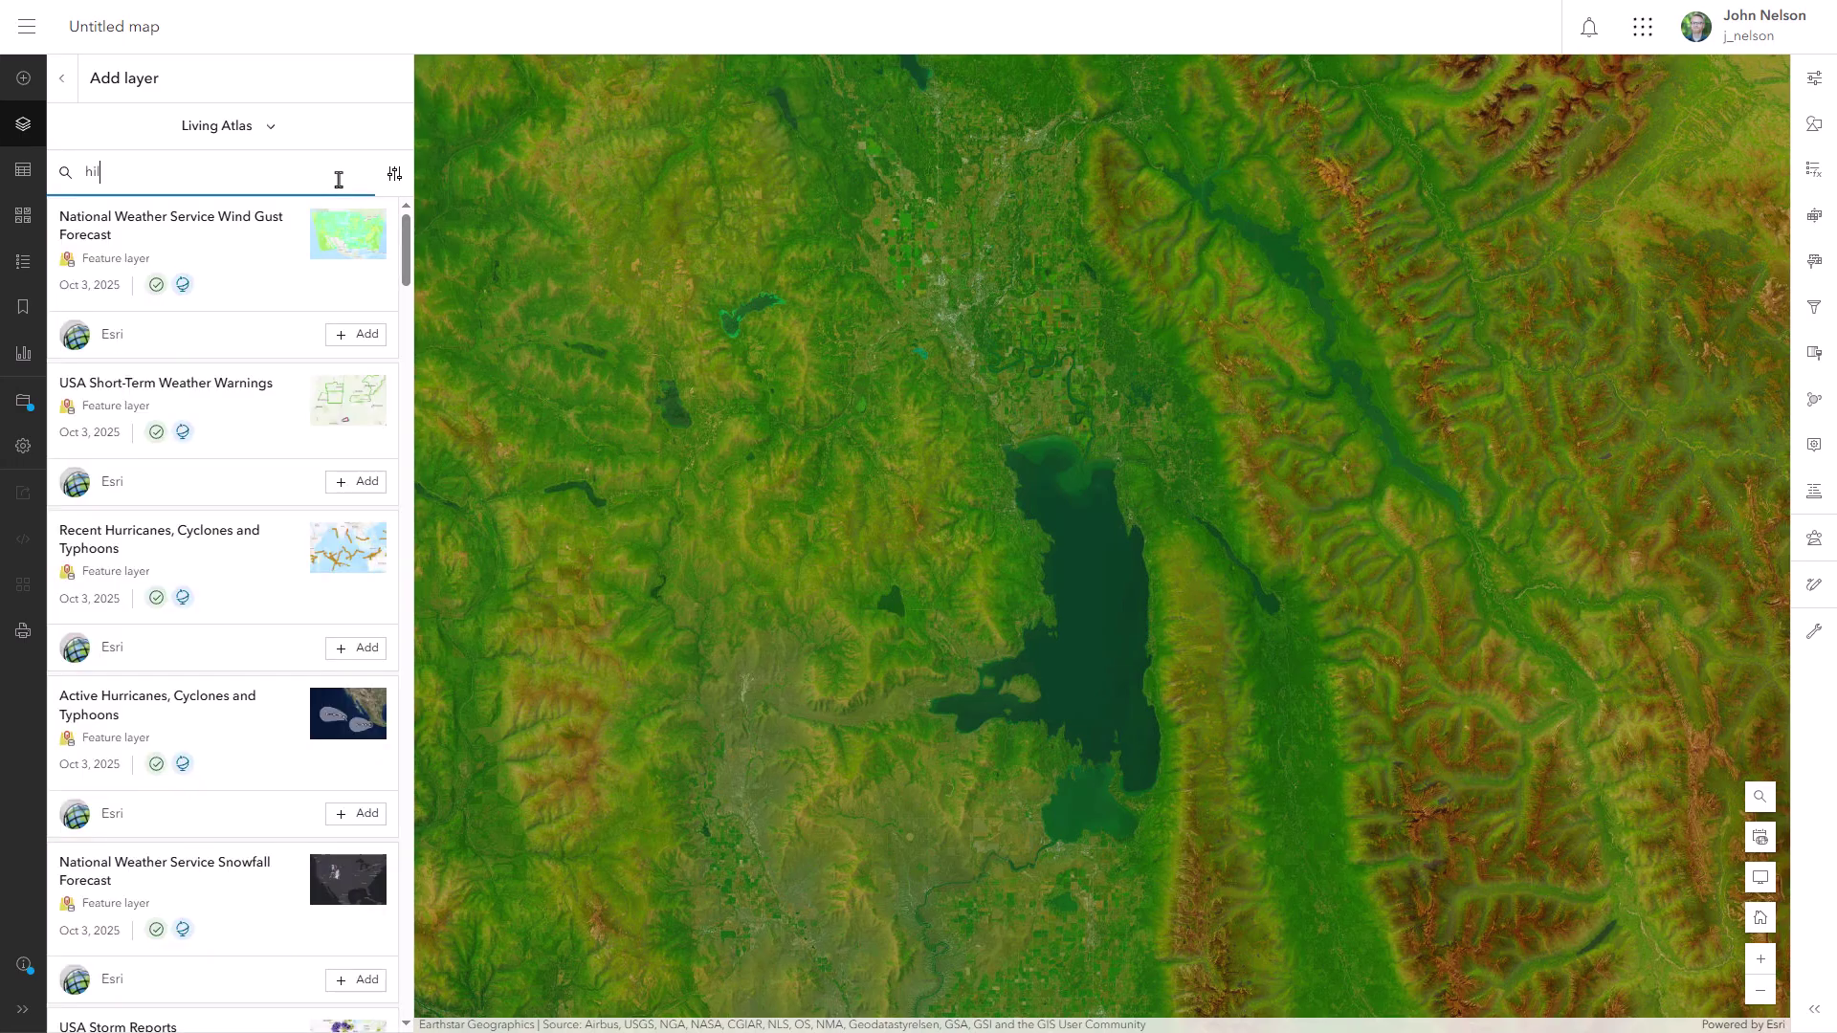
text(lshade)
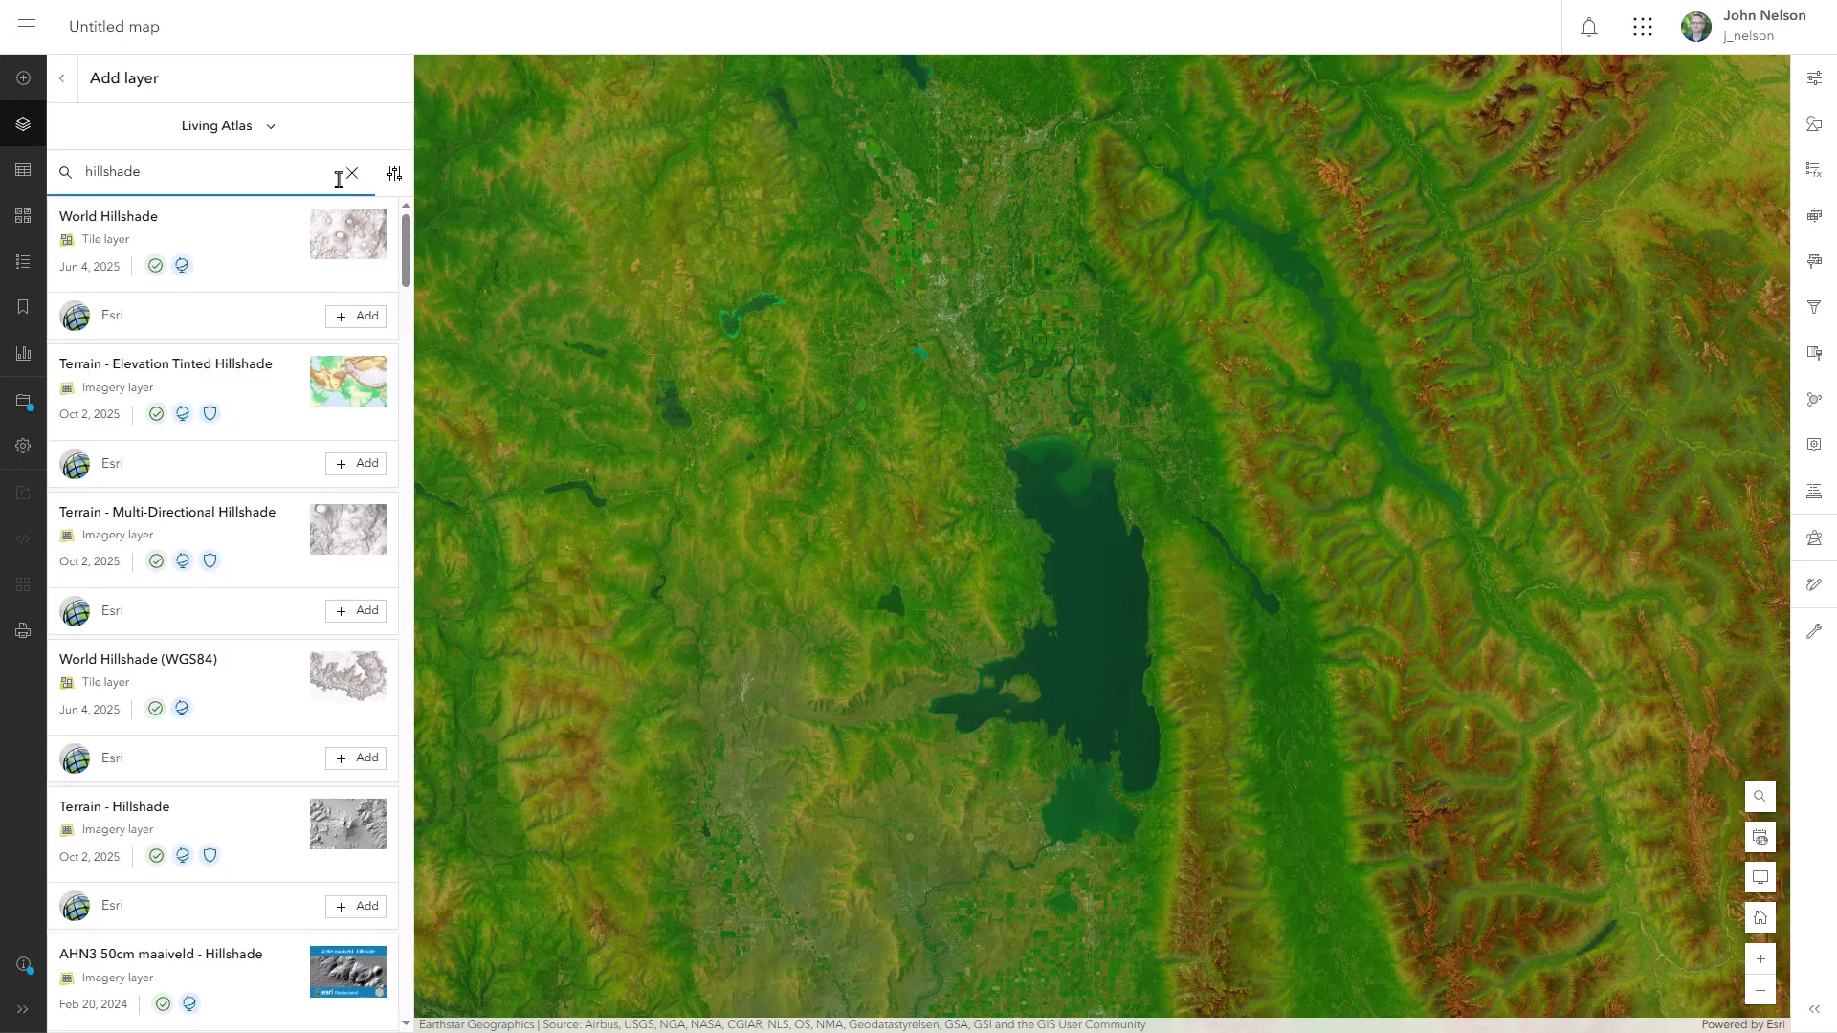
click(361, 316)
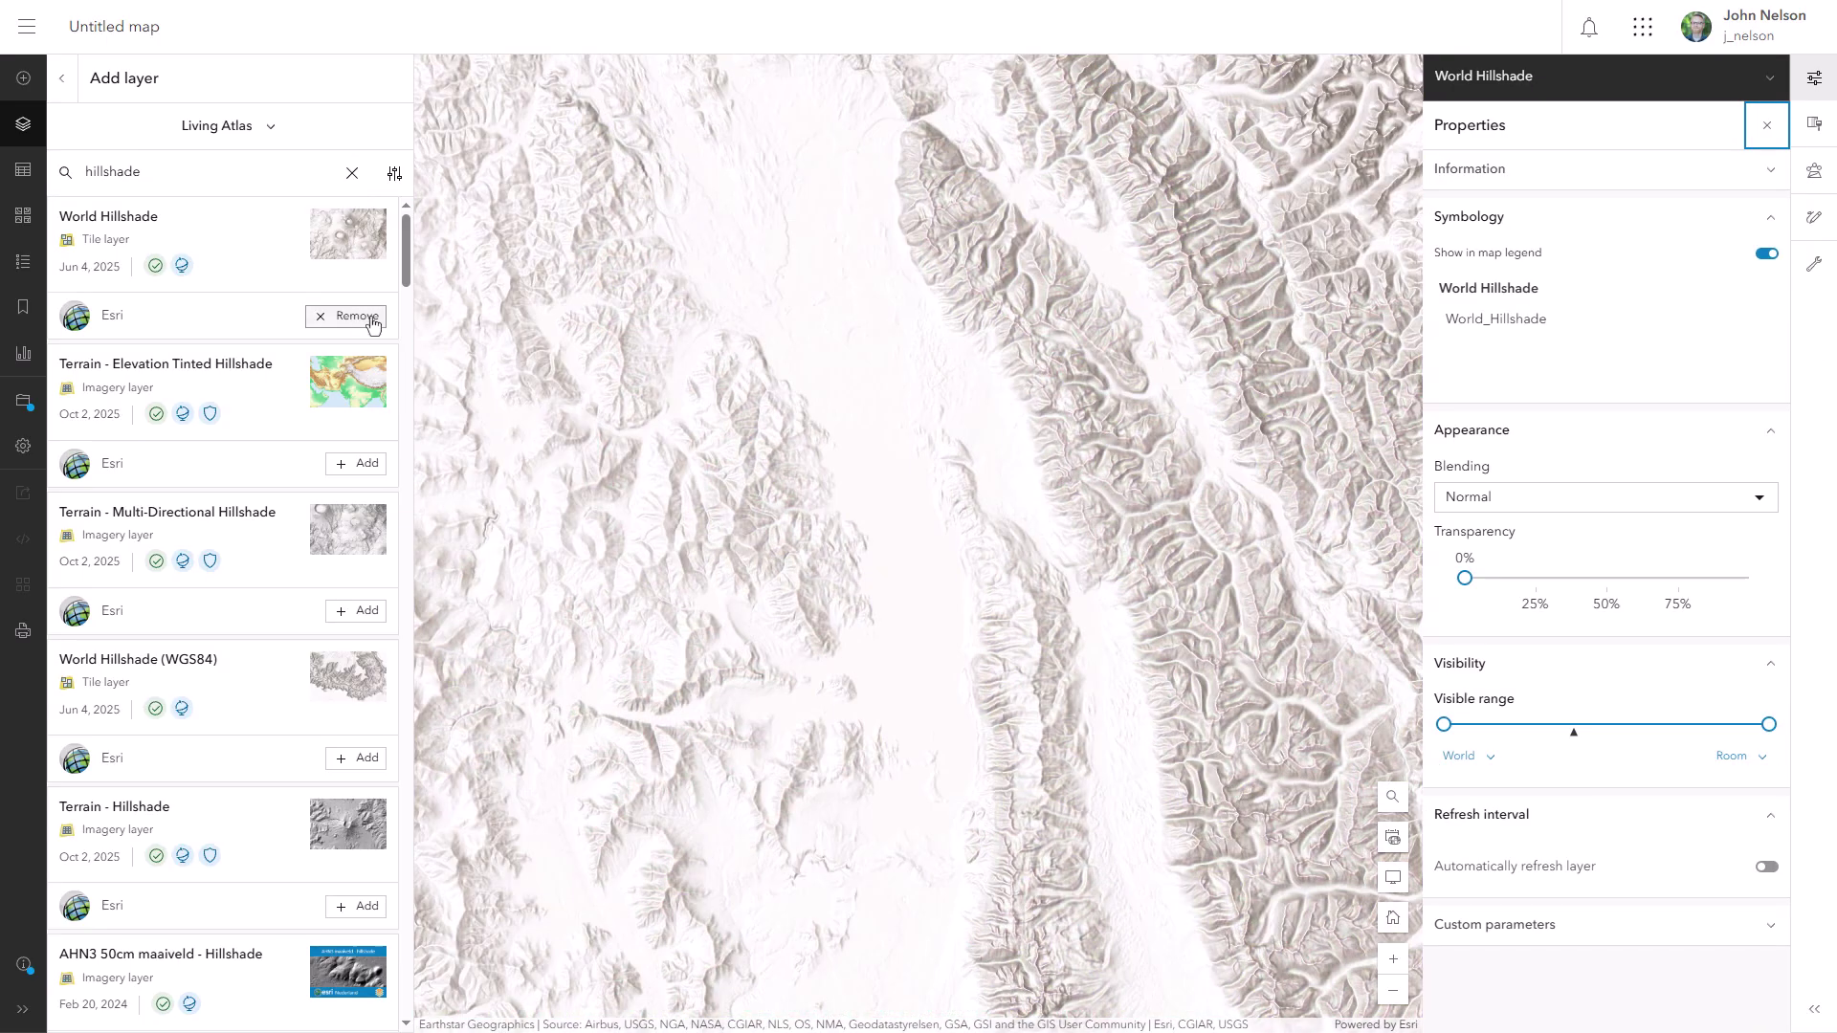
click(1535, 510)
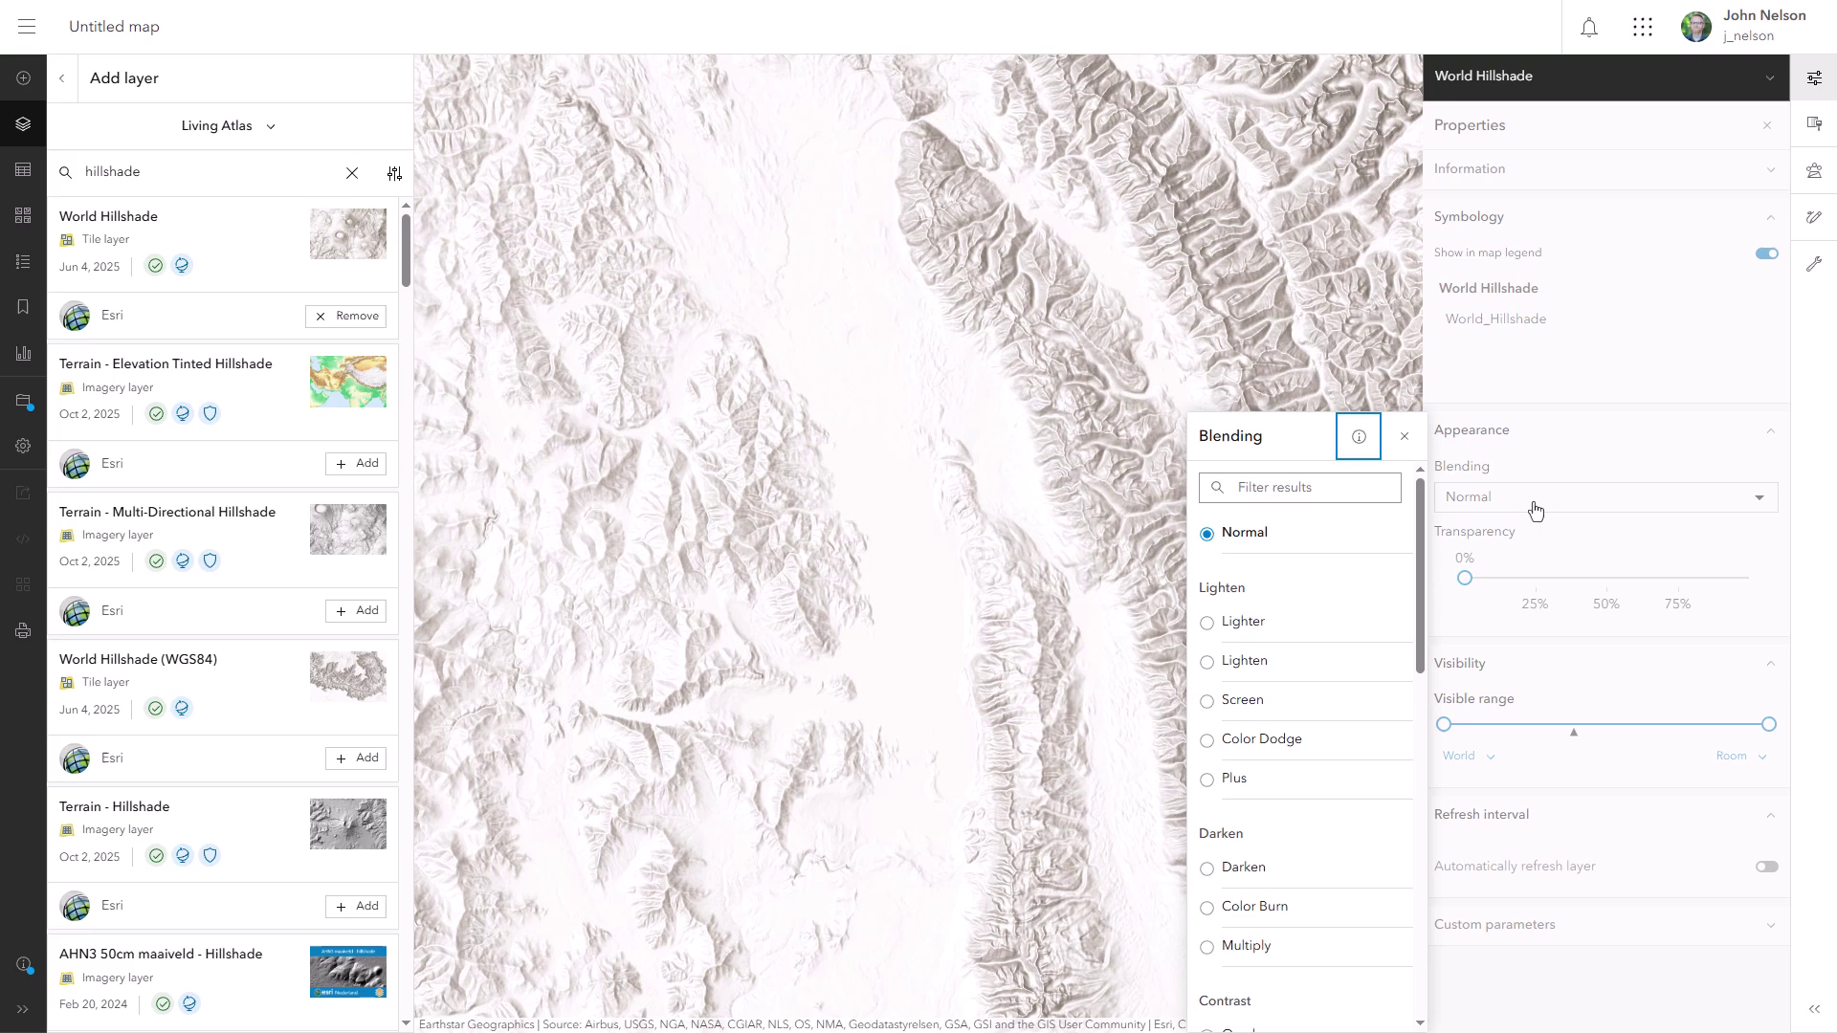
click(1333, 910)
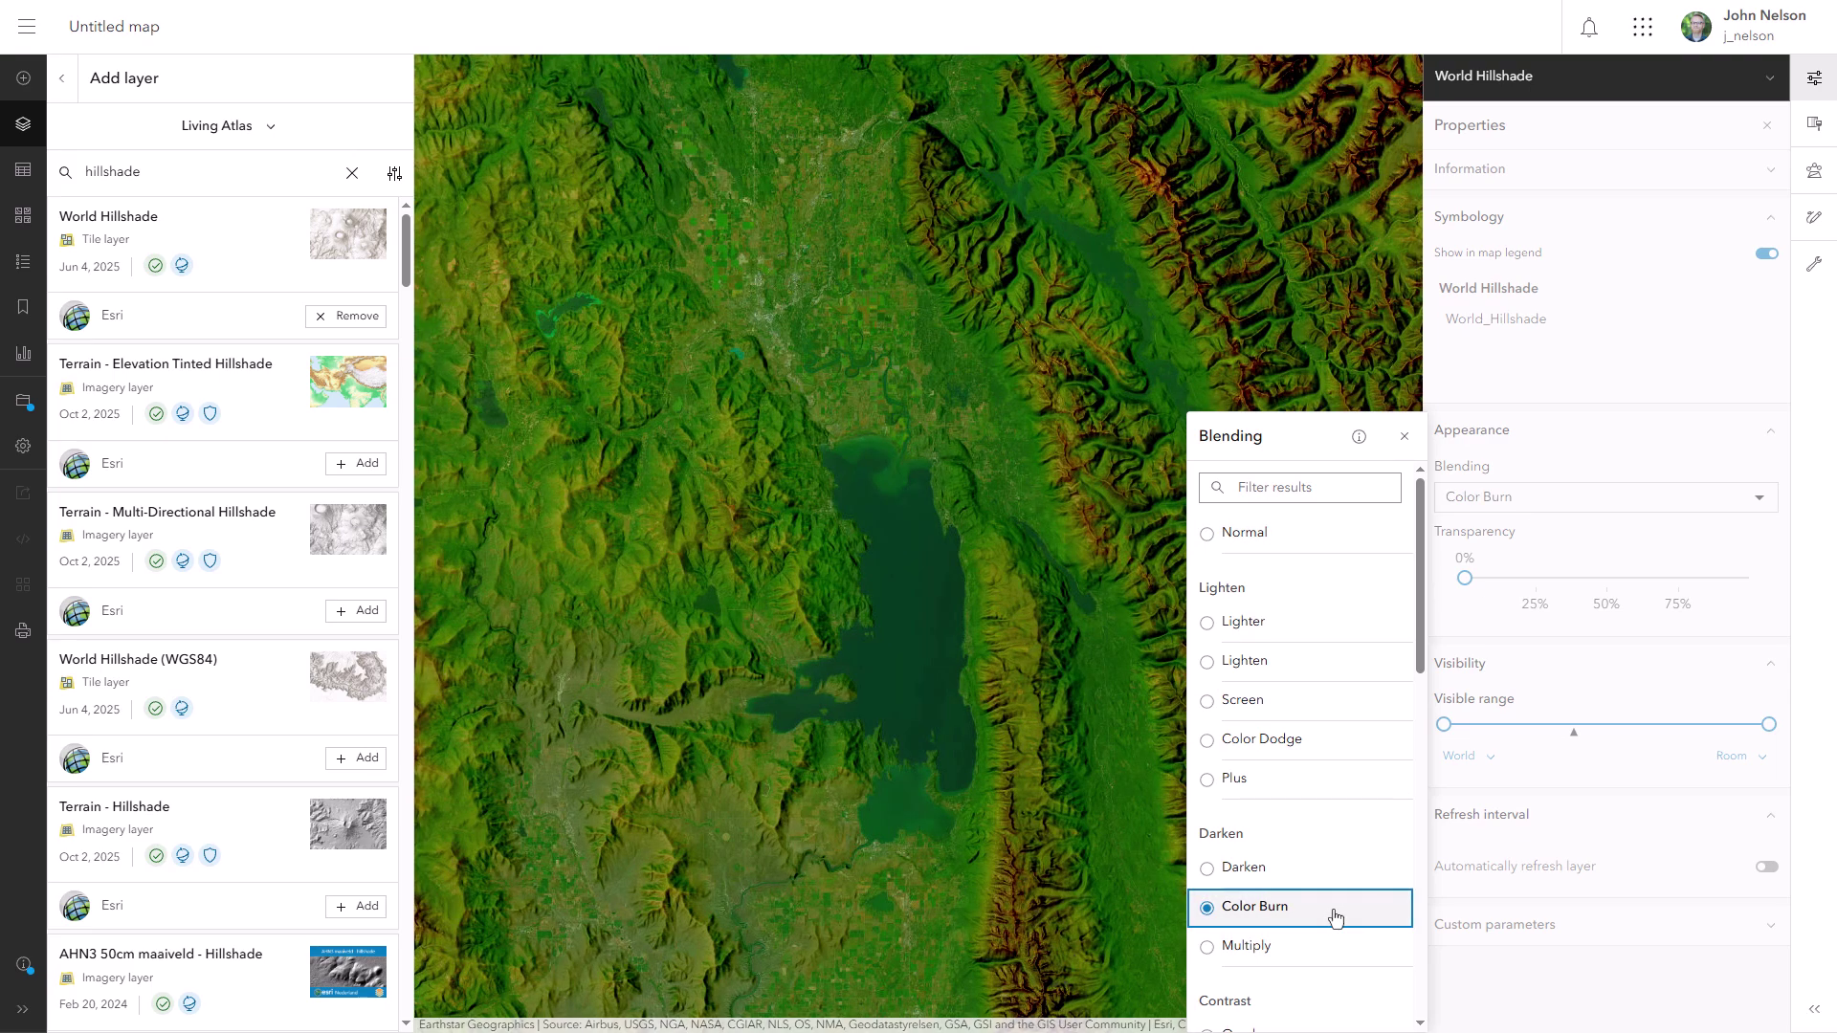
click(1403, 437)
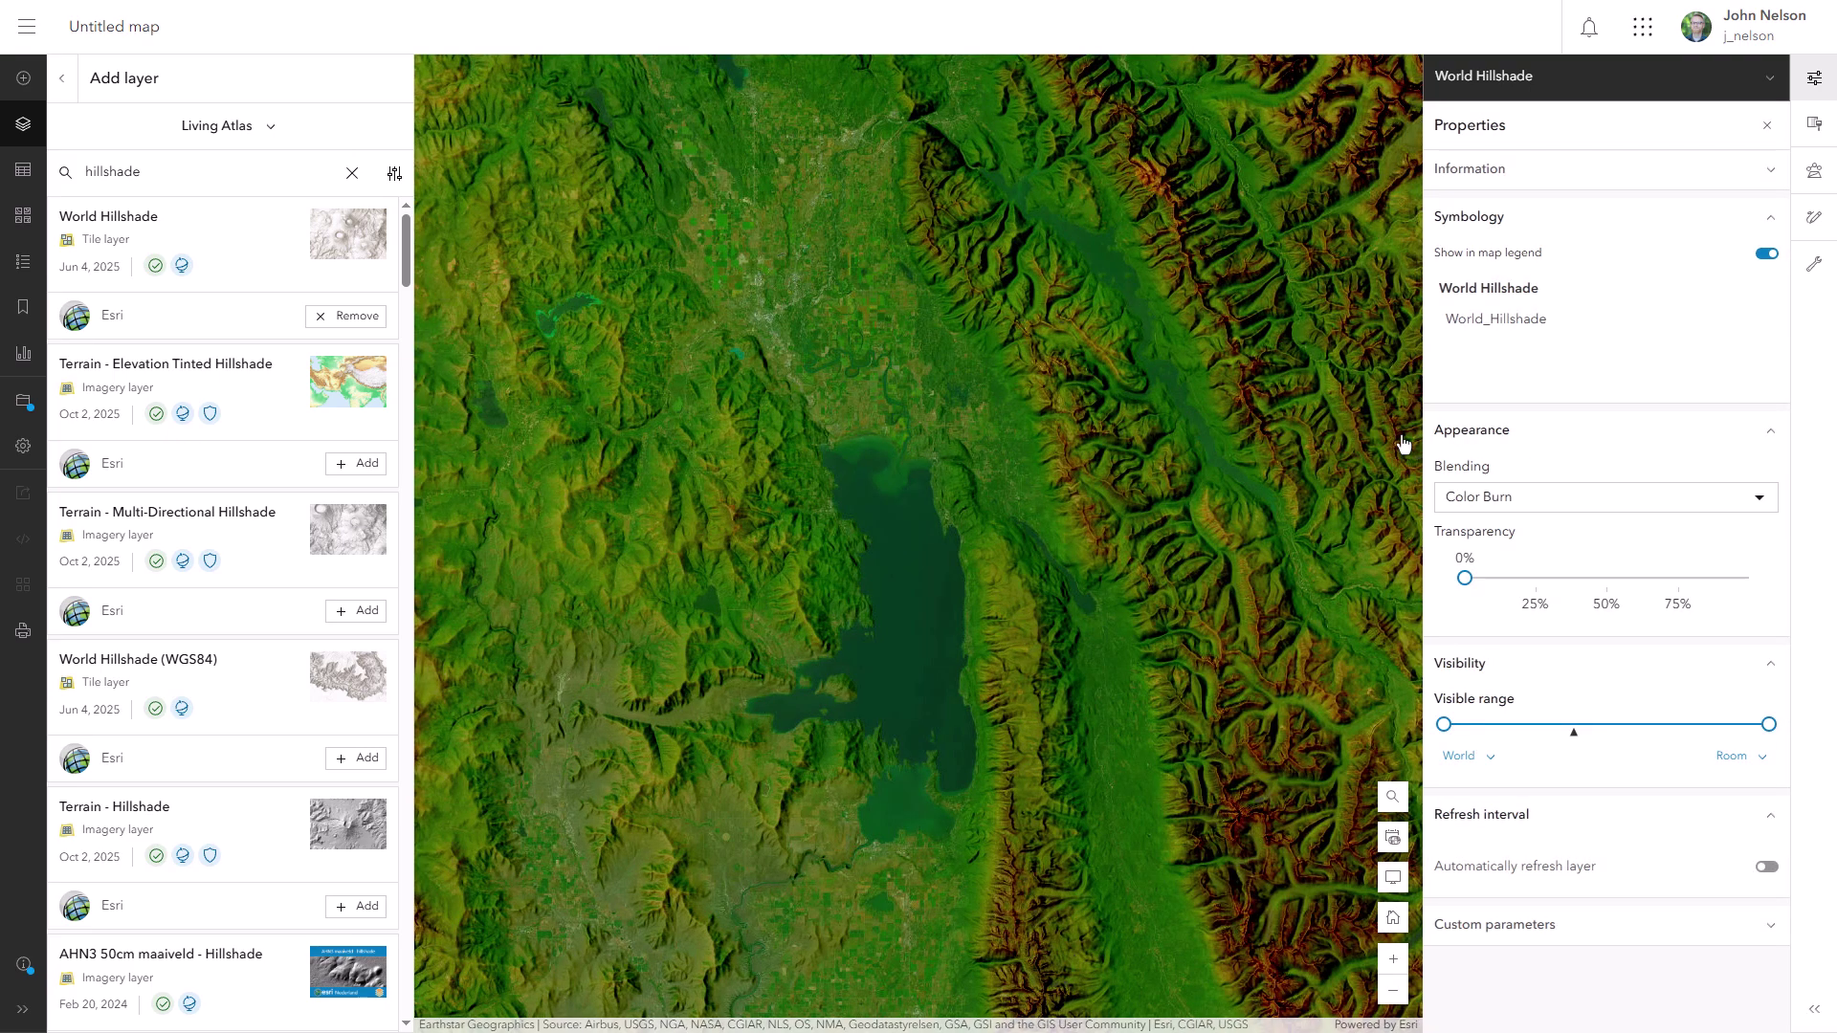
Add World Hillshade (Dark) from a 'hillshade dark' search and blend it with Plus
click(312, 181)
text(da)
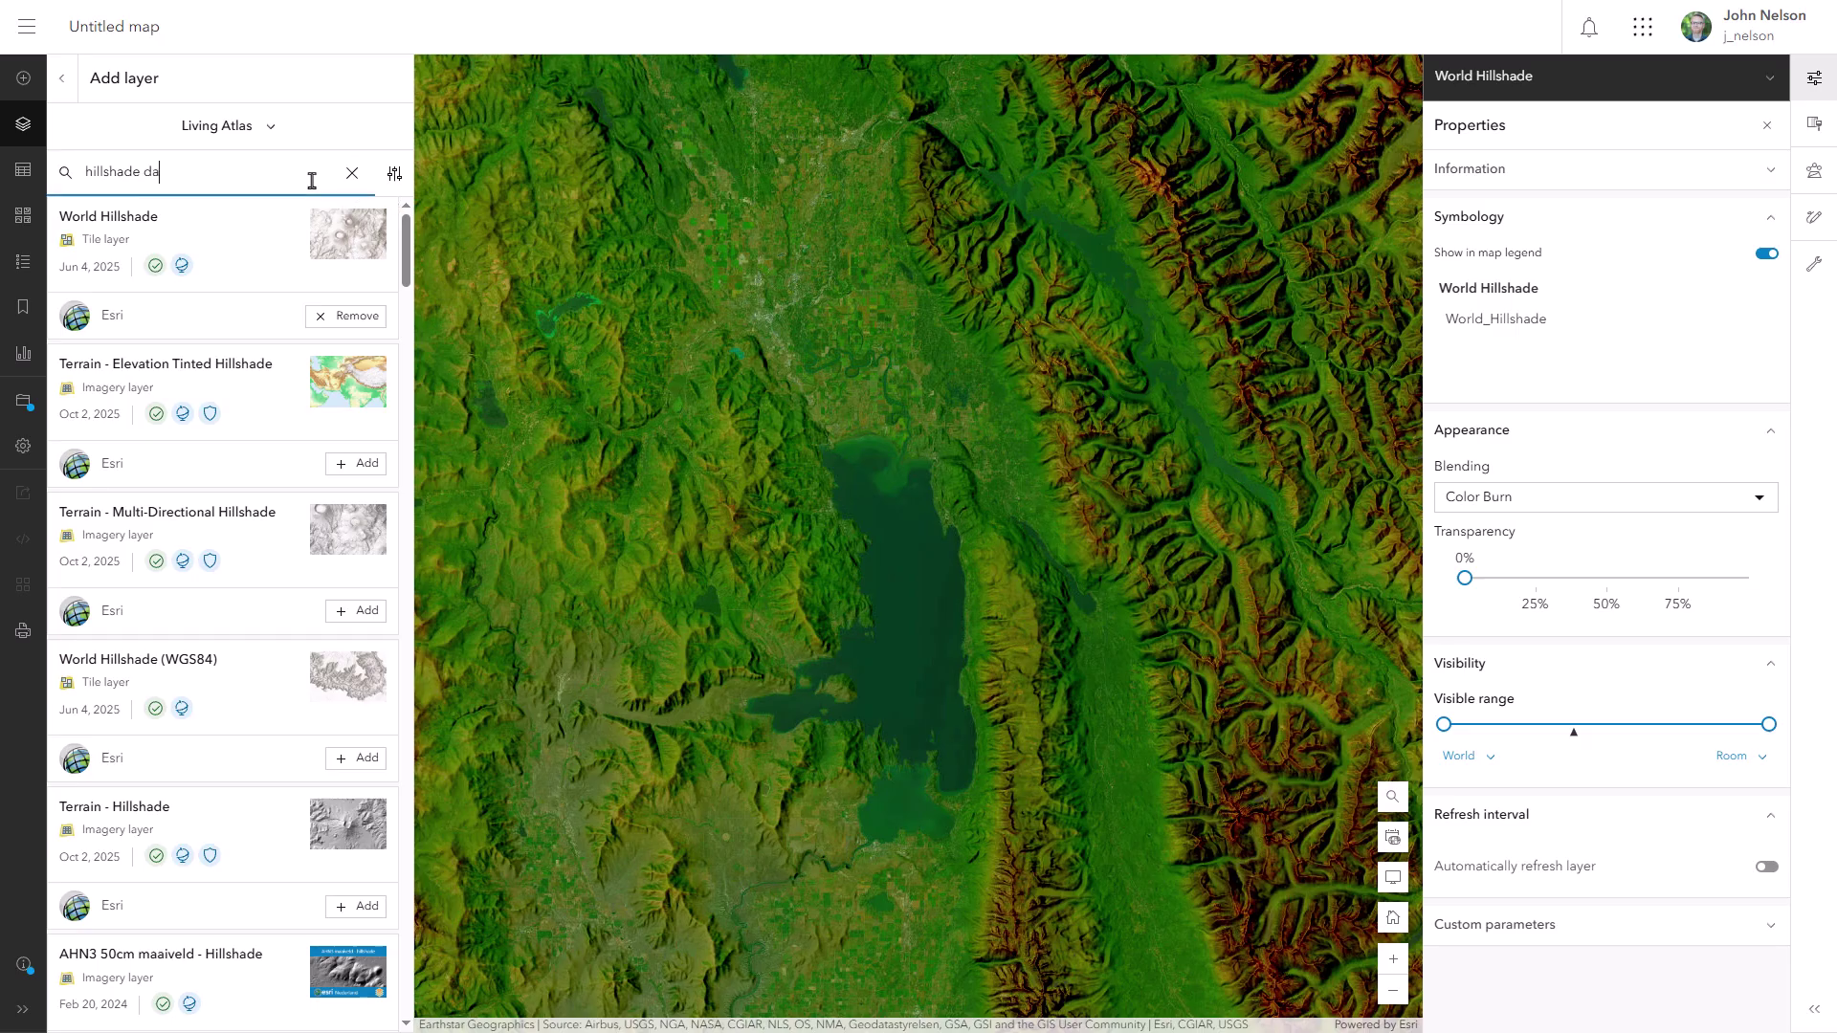
text(rk)
click(369, 464)
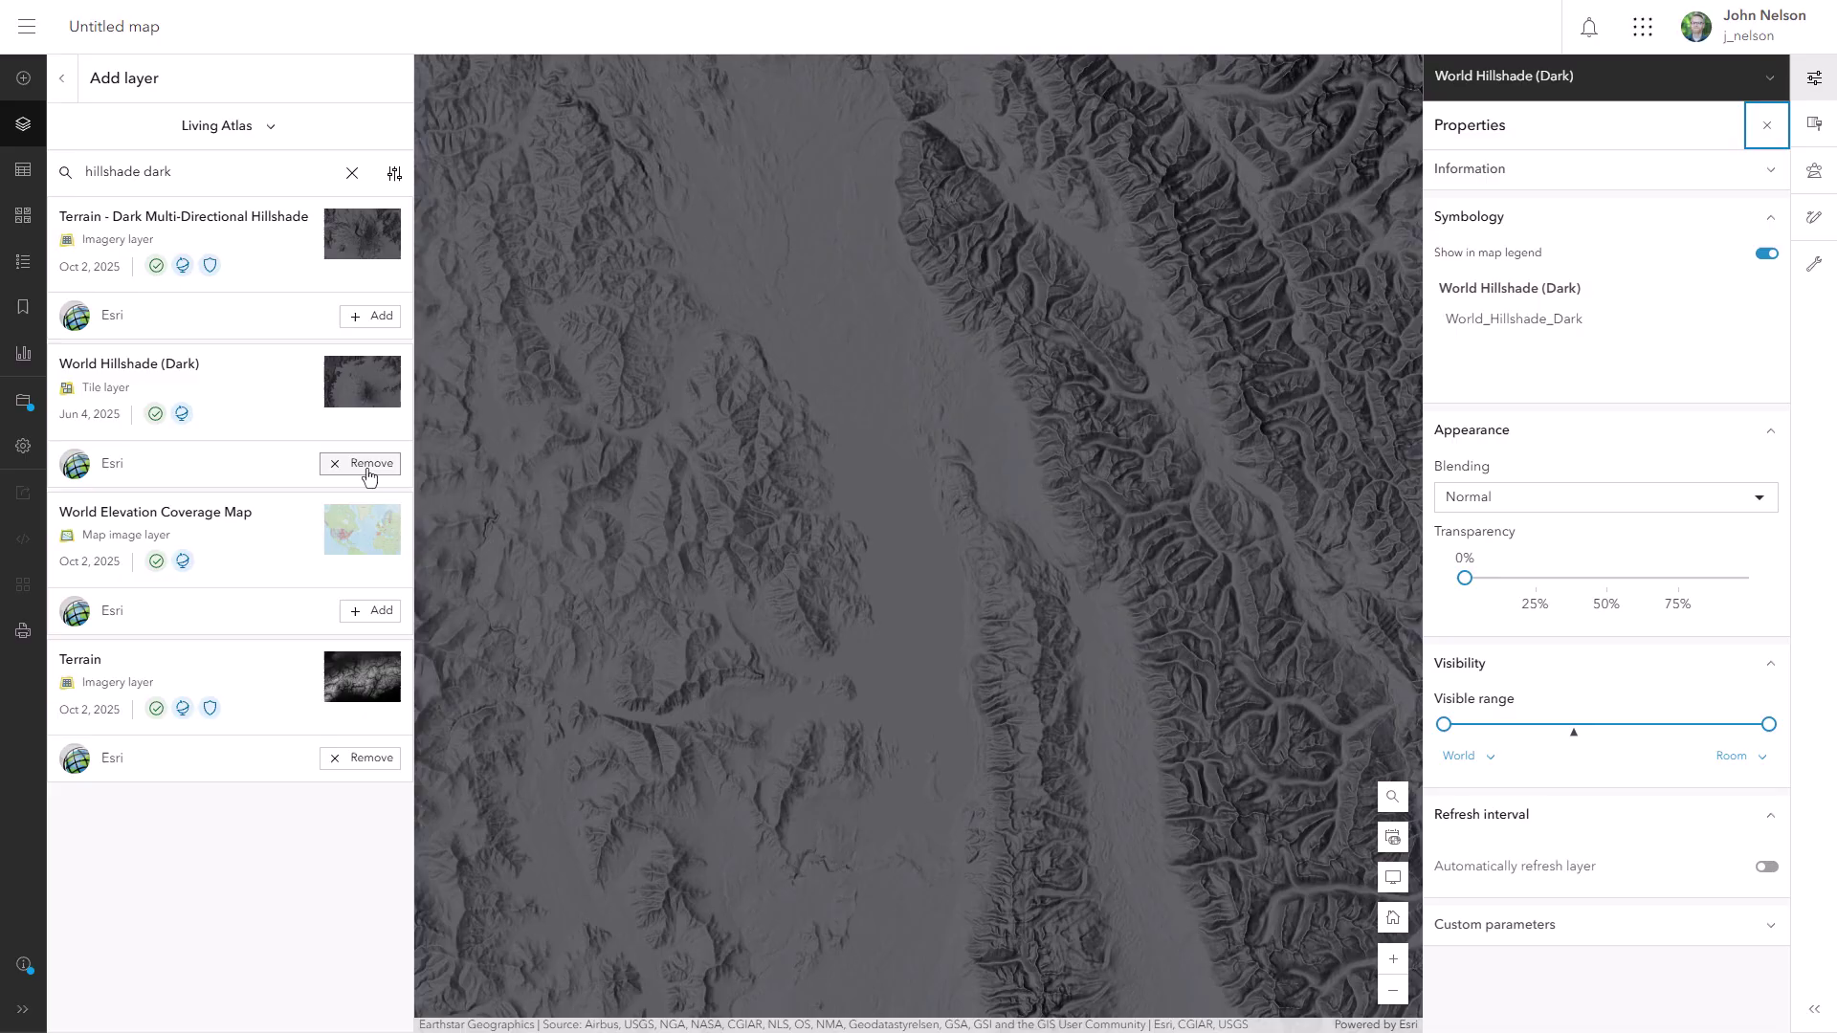
click(1533, 499)
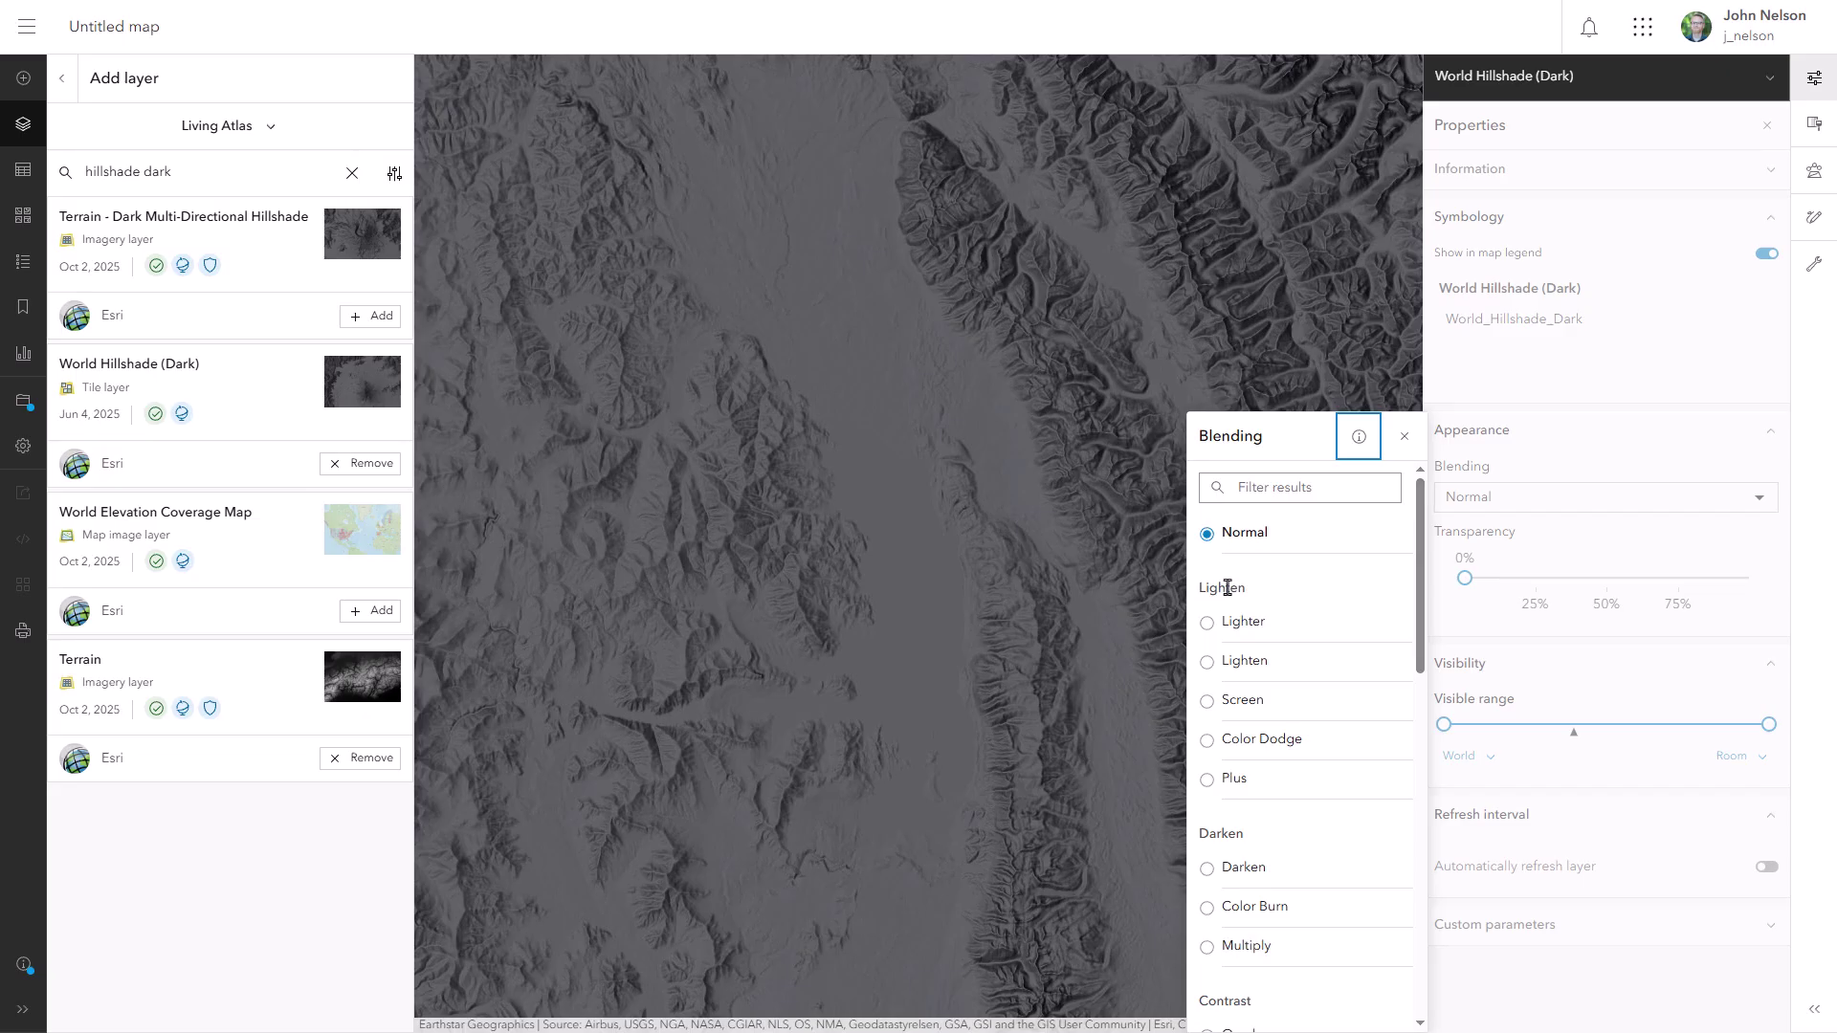
click(1220, 777)
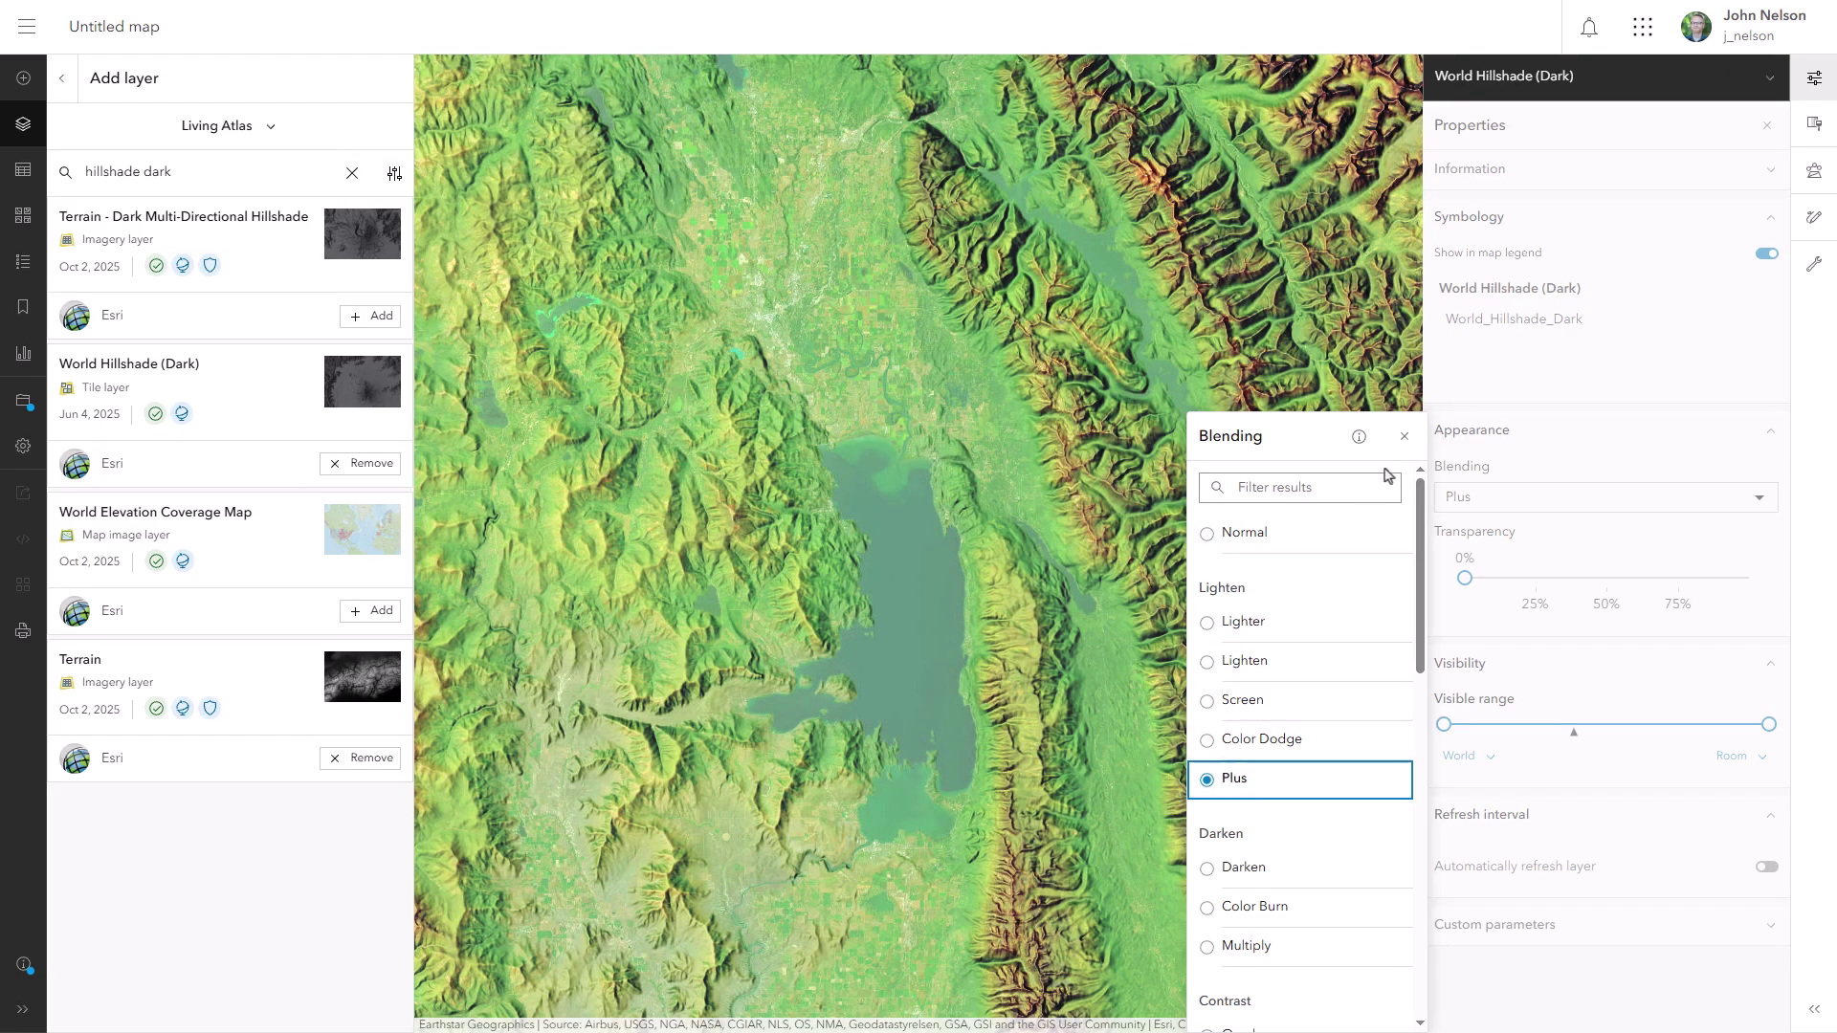
click(1403, 437)
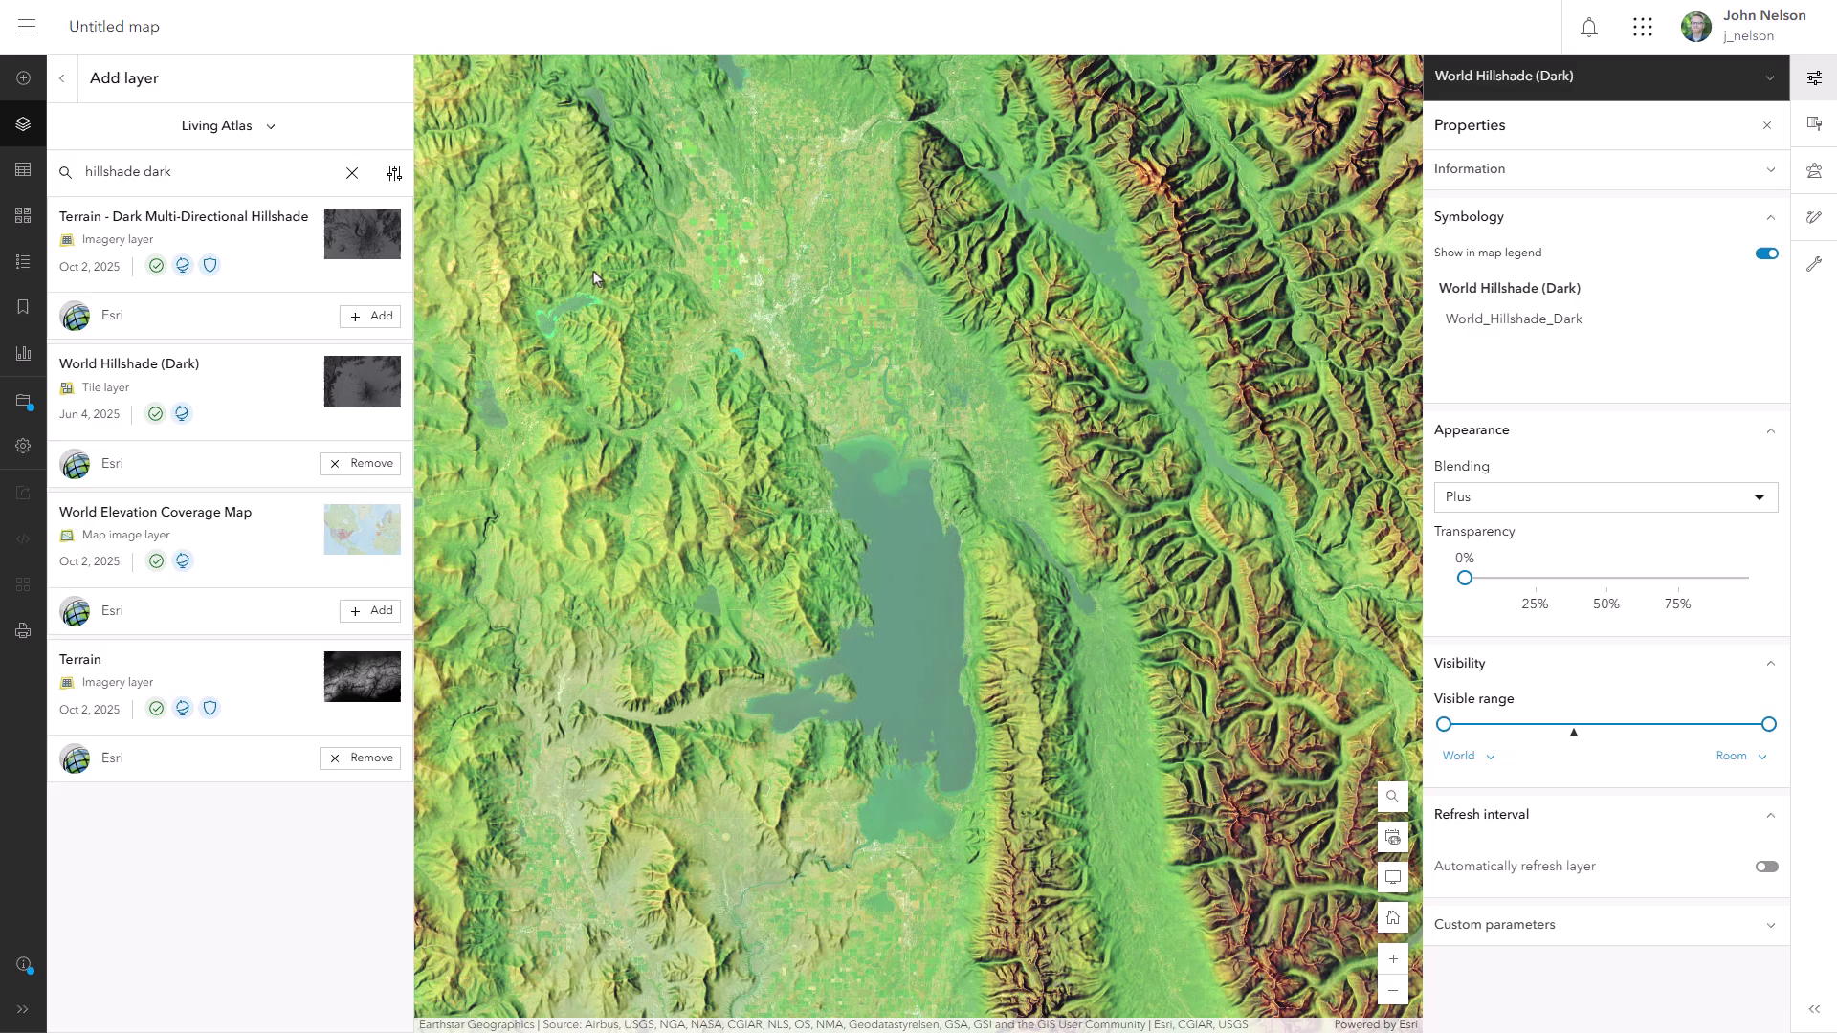
Add the Generalized Terrain & Bathymetry Hillshade, blend it with Color Burn, and close its properties
click(352, 174)
text(generalized)
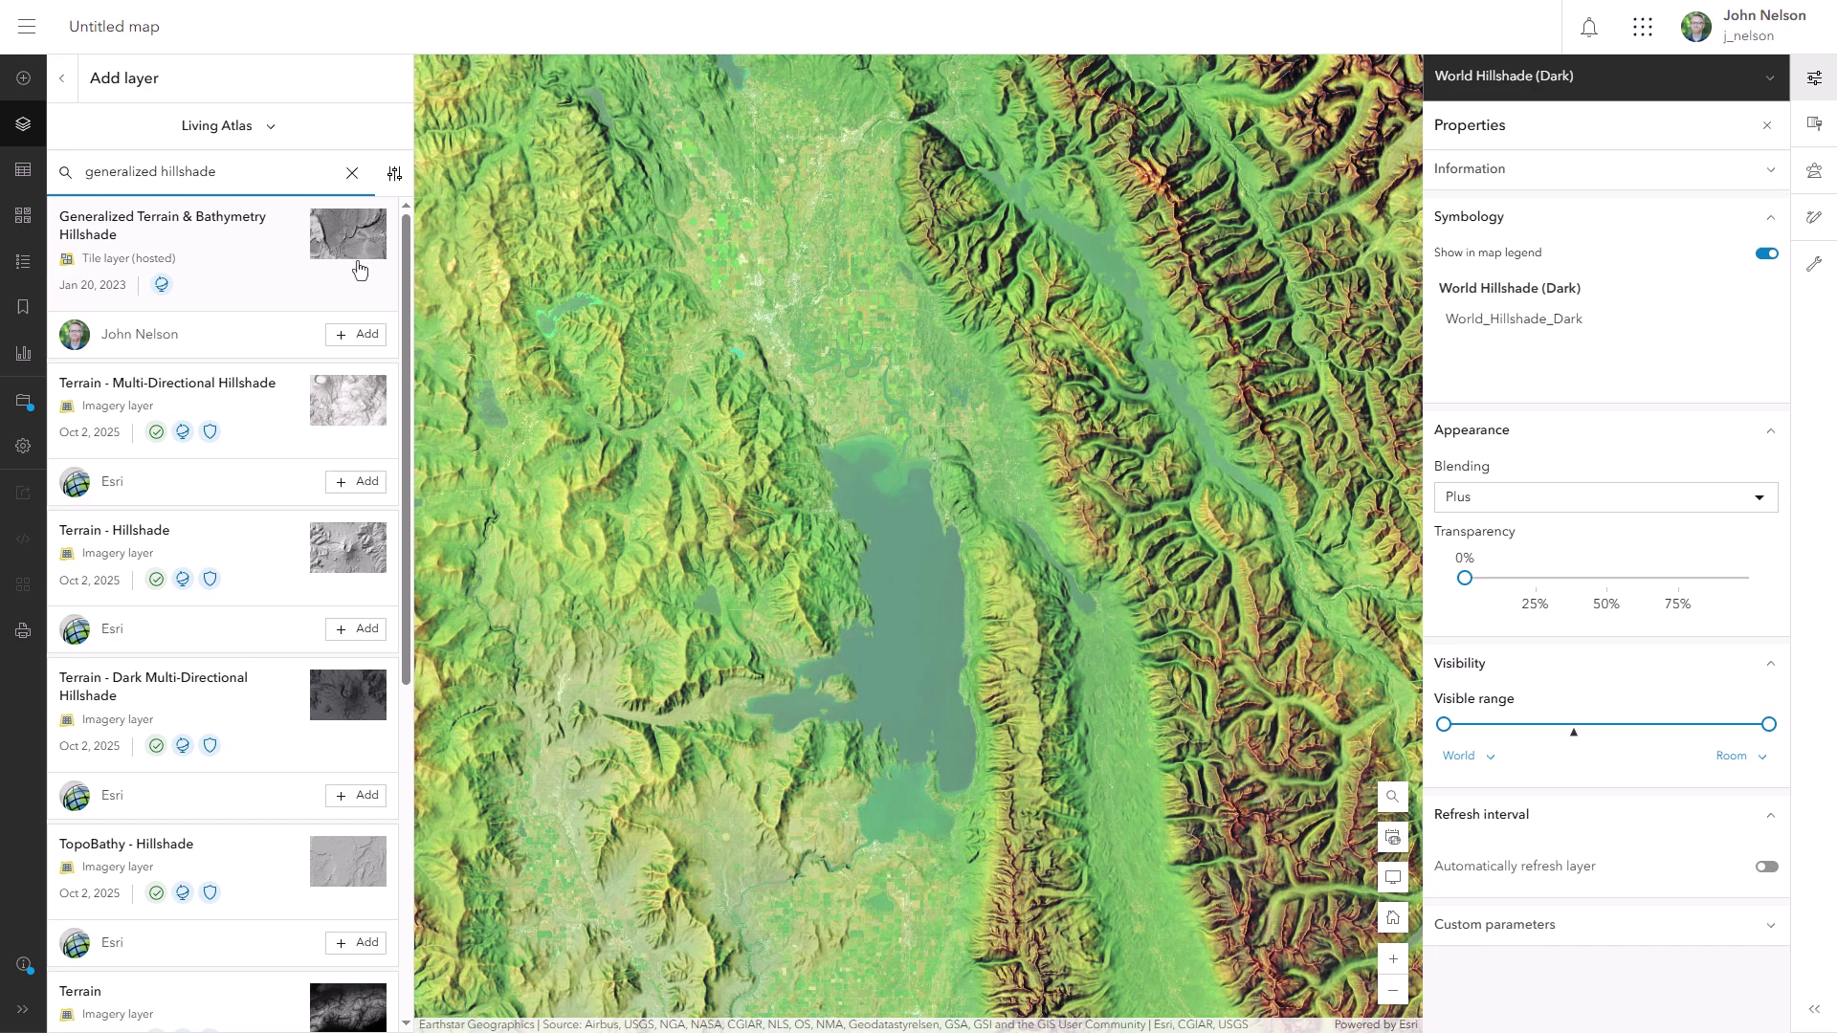
click(360, 336)
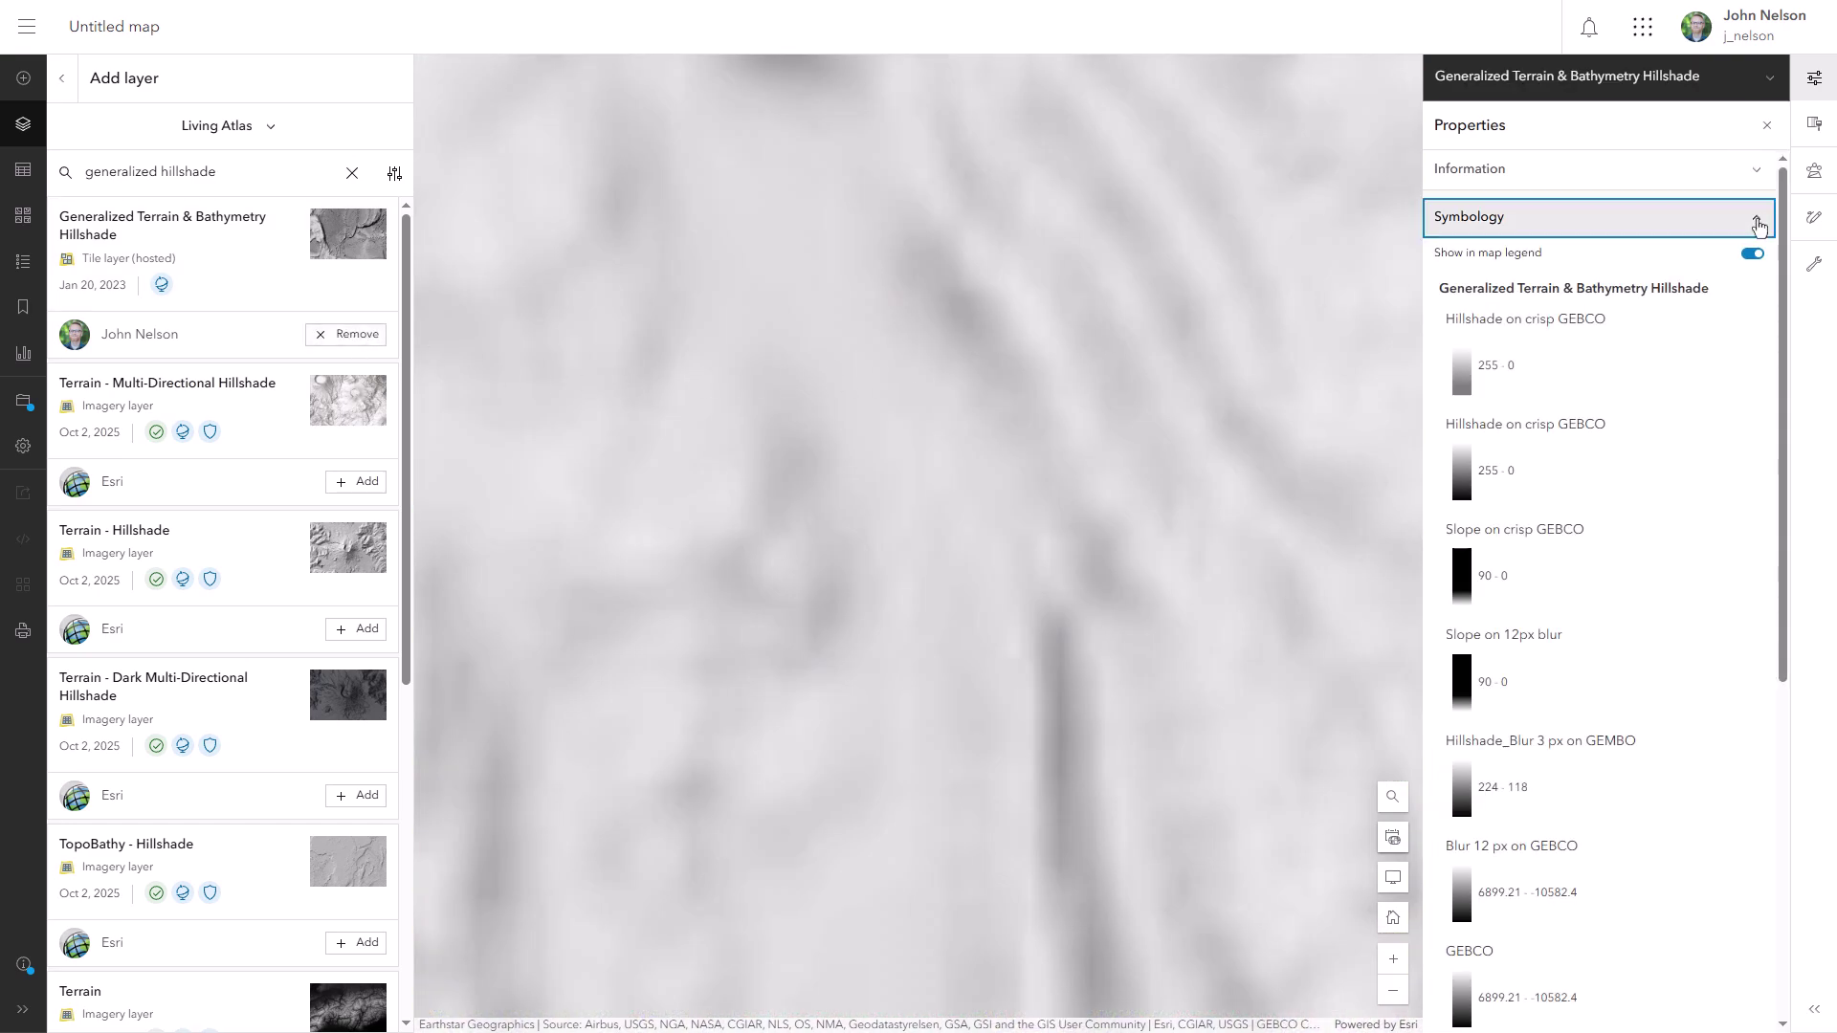
click(1754, 218)
click(1676, 326)
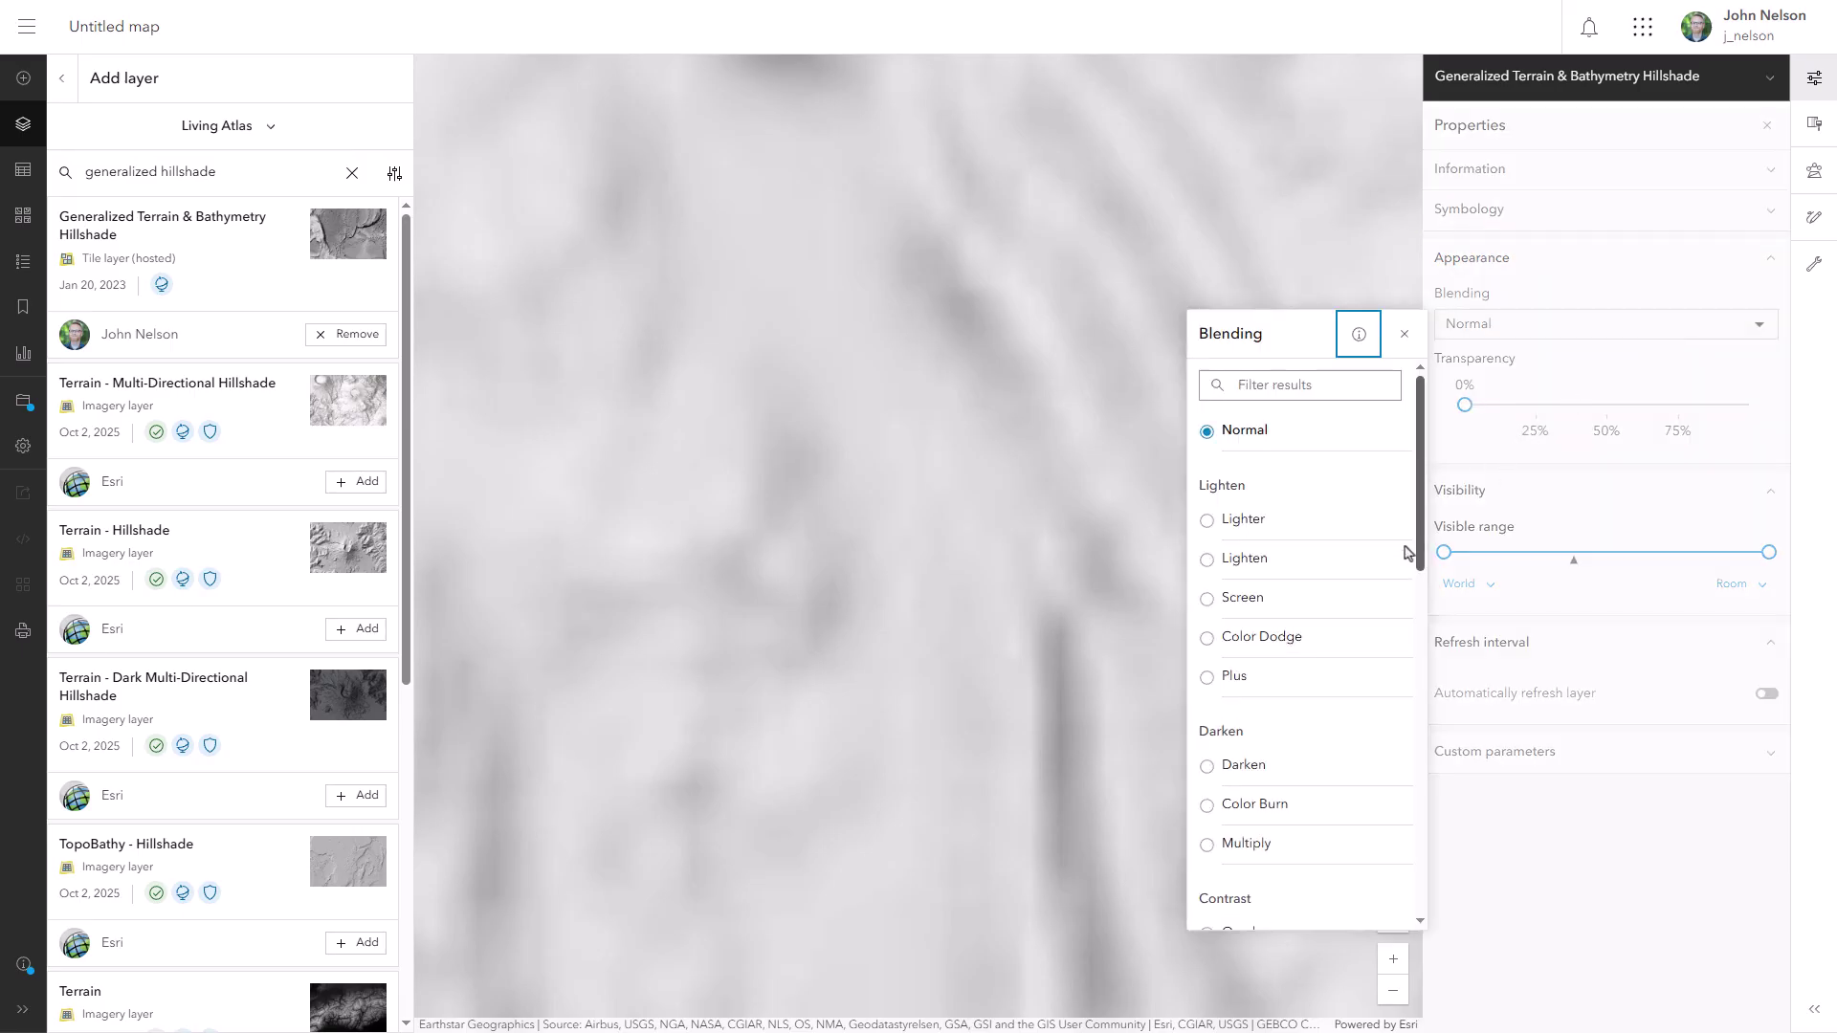
click(1246, 806)
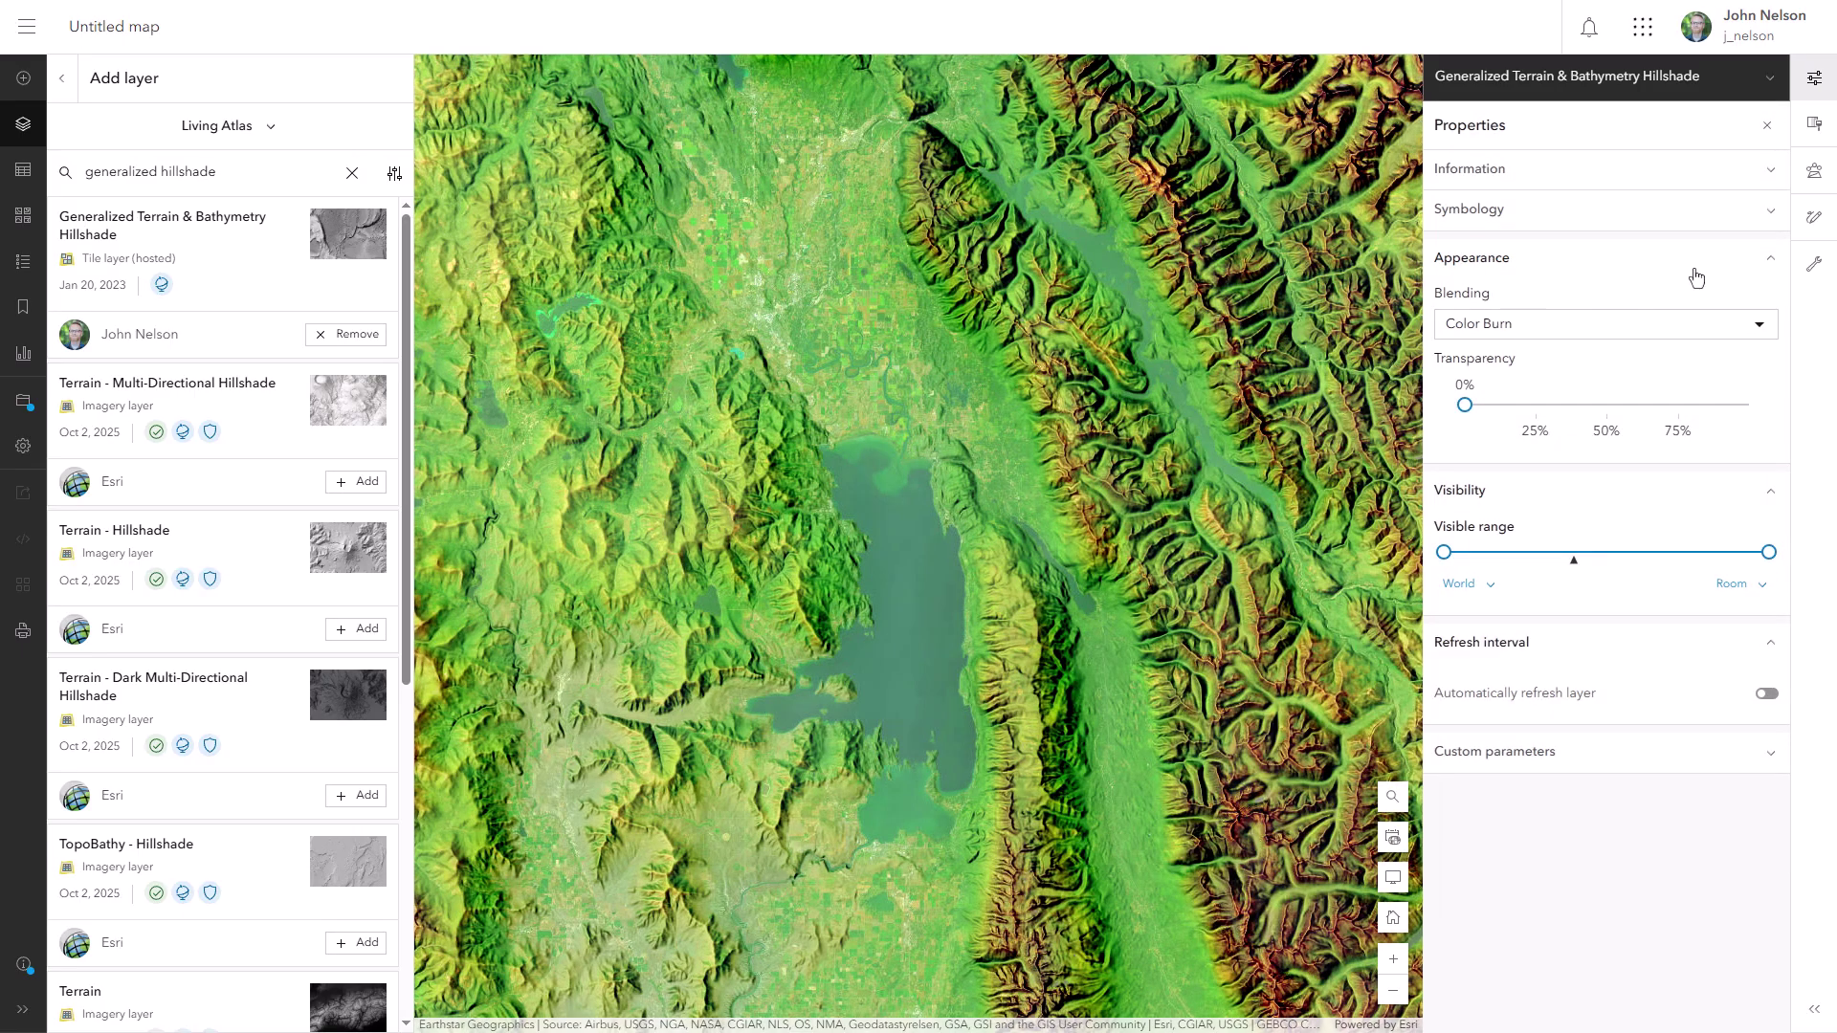
click(1814, 77)
click(62, 78)
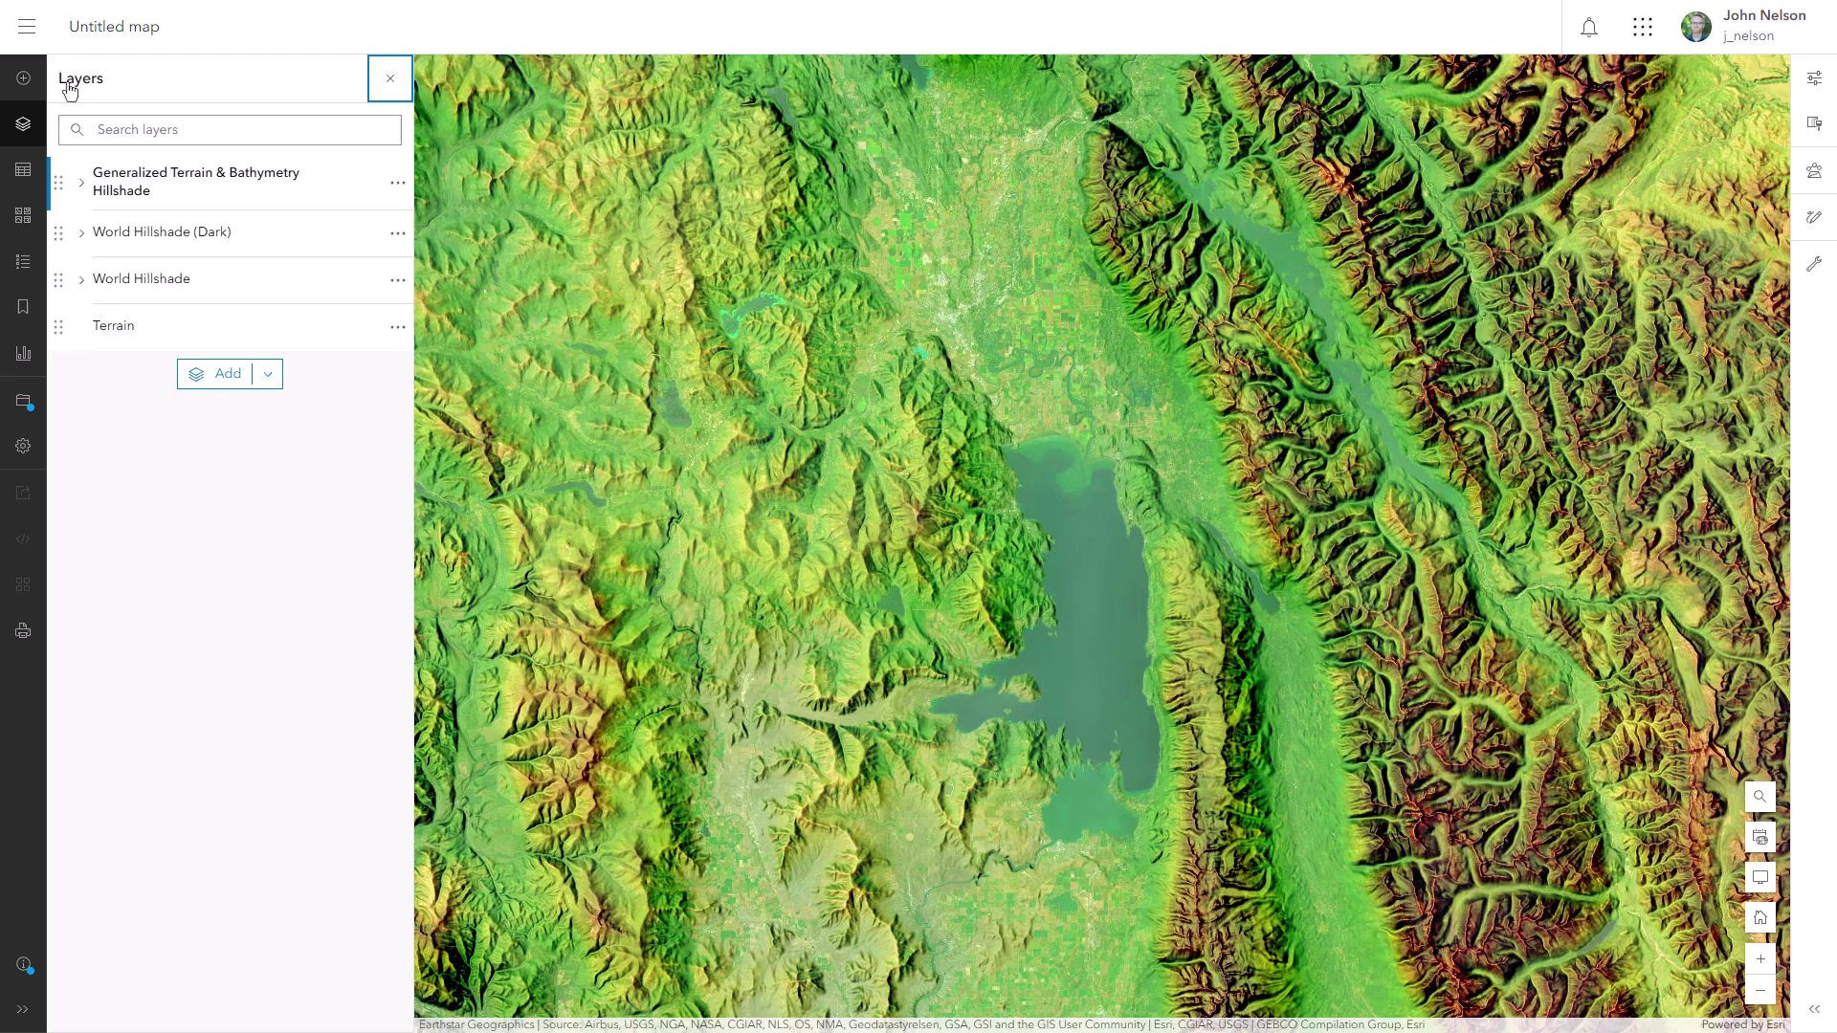
click(370, 185)
click(370, 185)
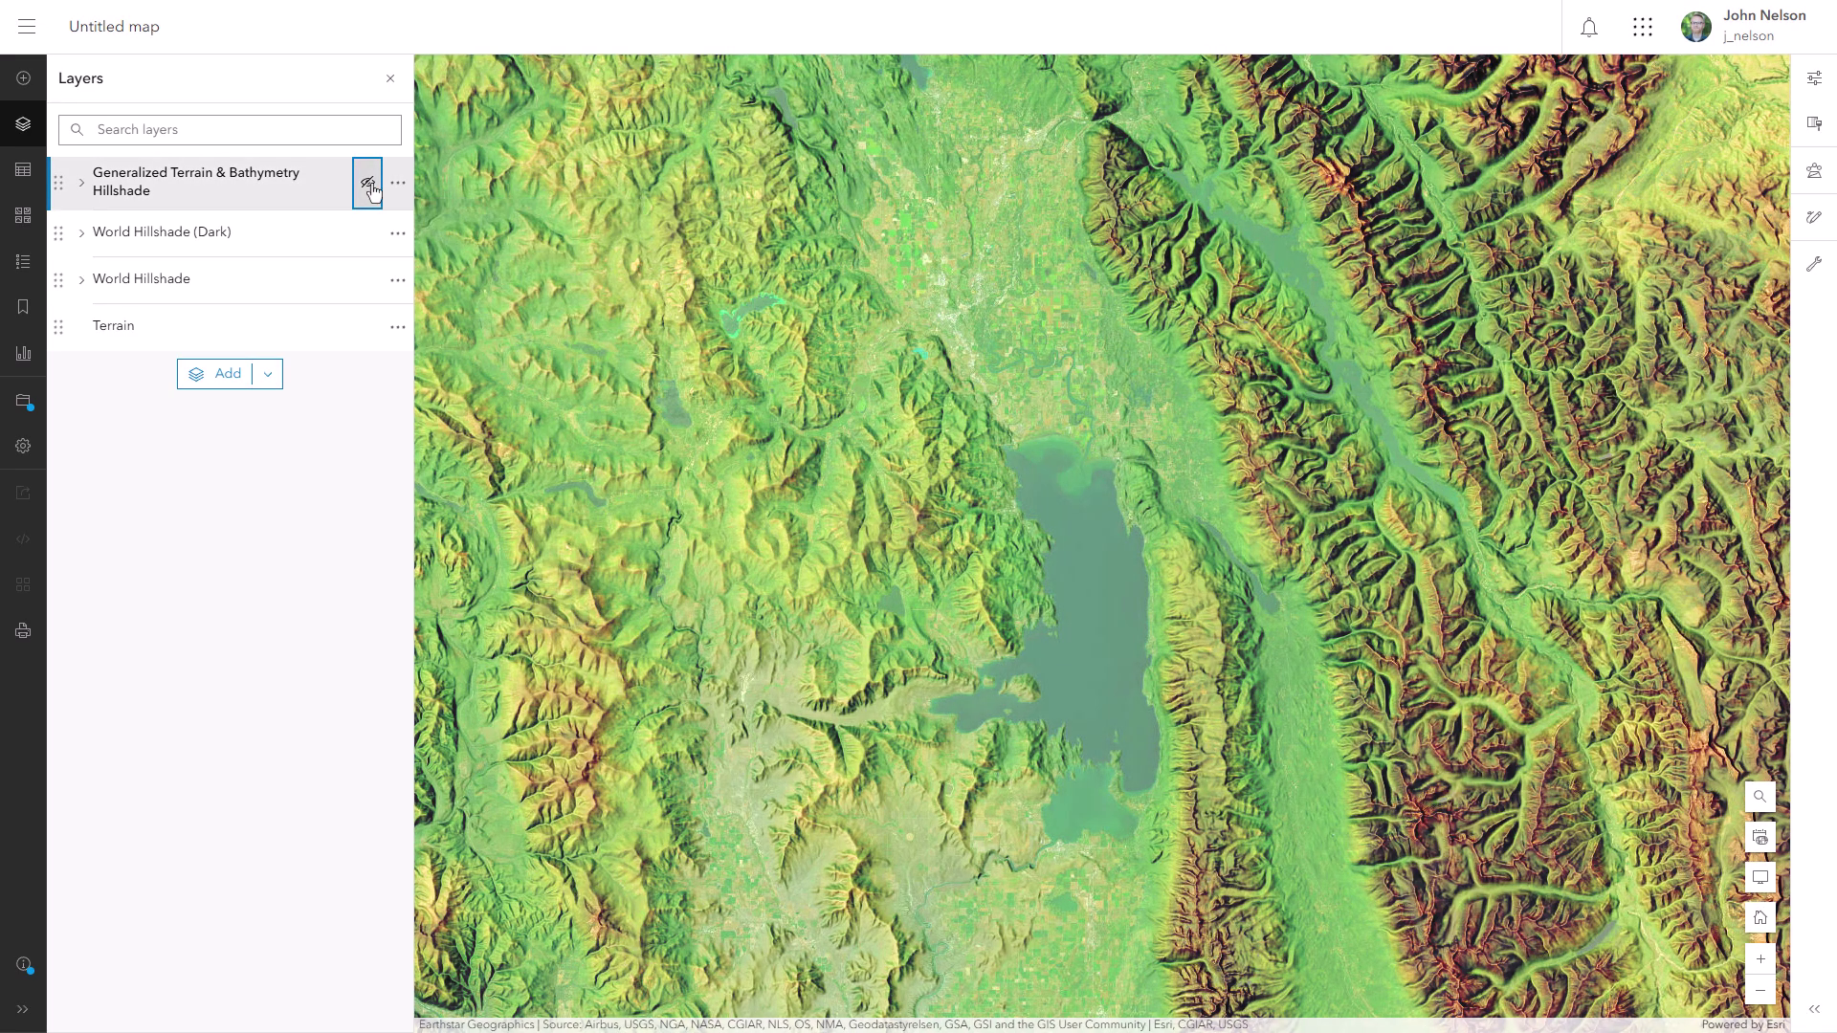
click(369, 184)
click(369, 185)
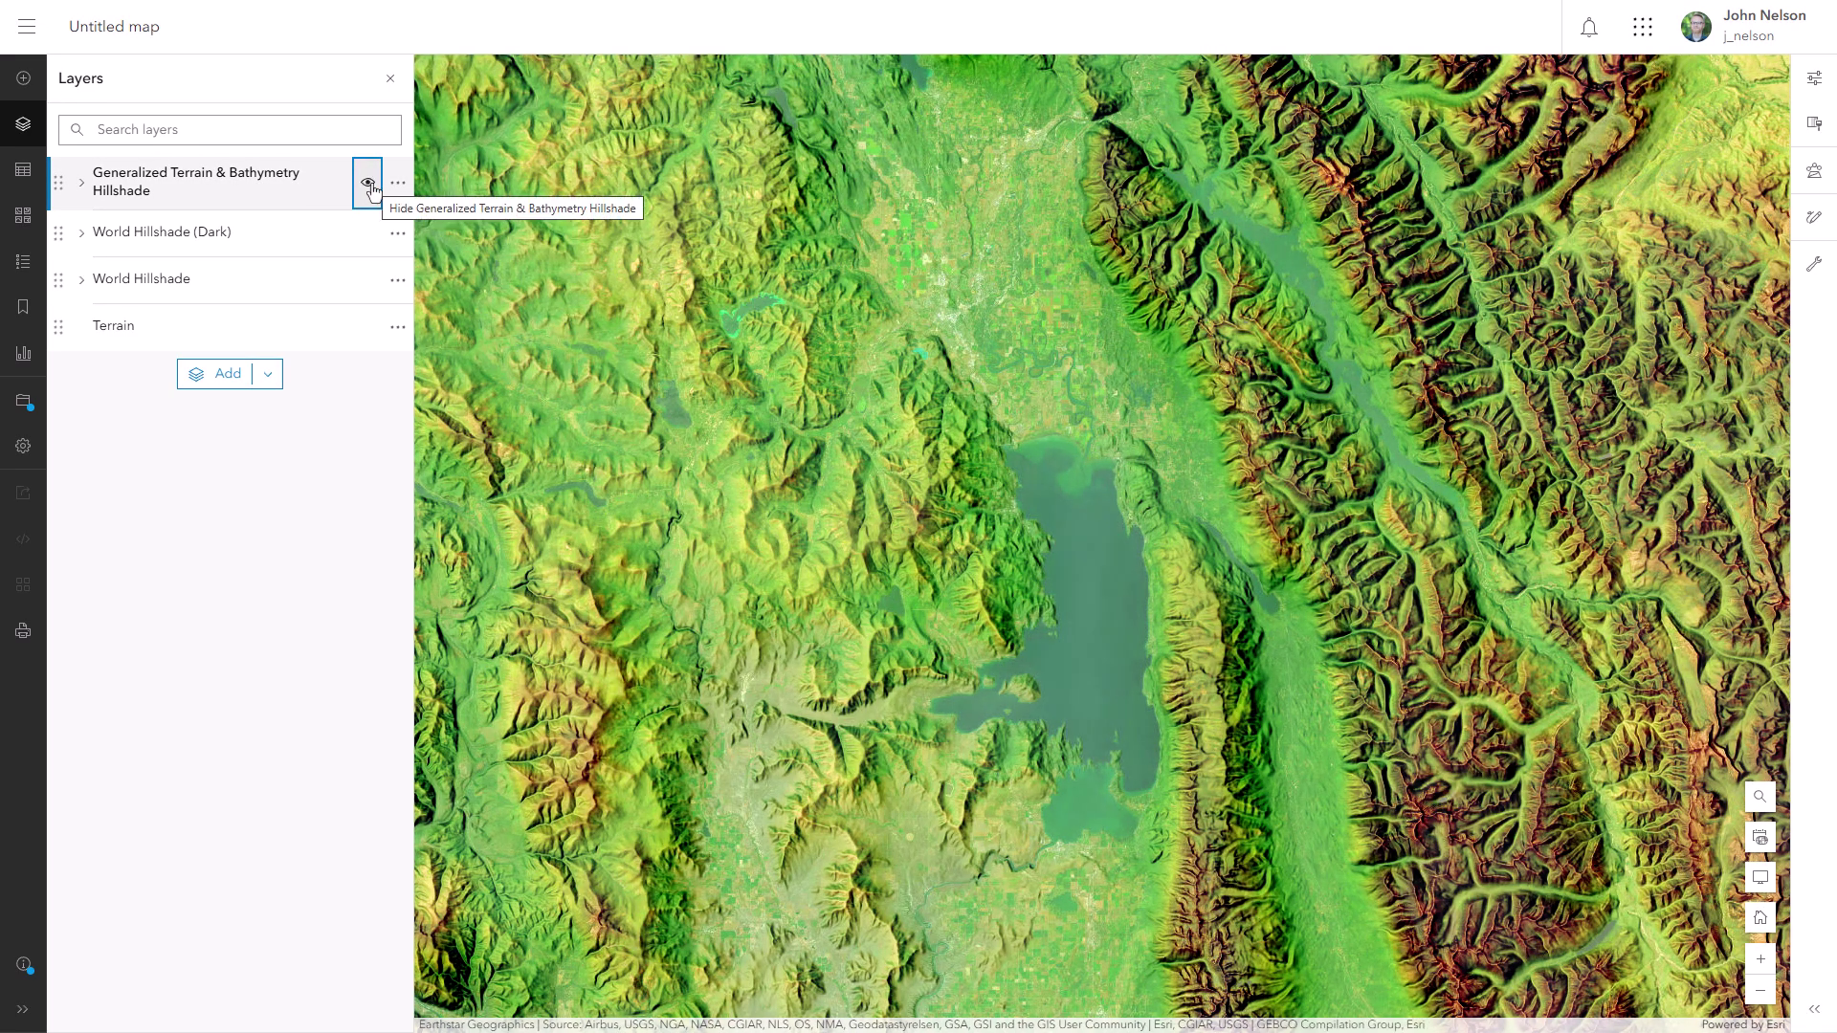
click(368, 233)
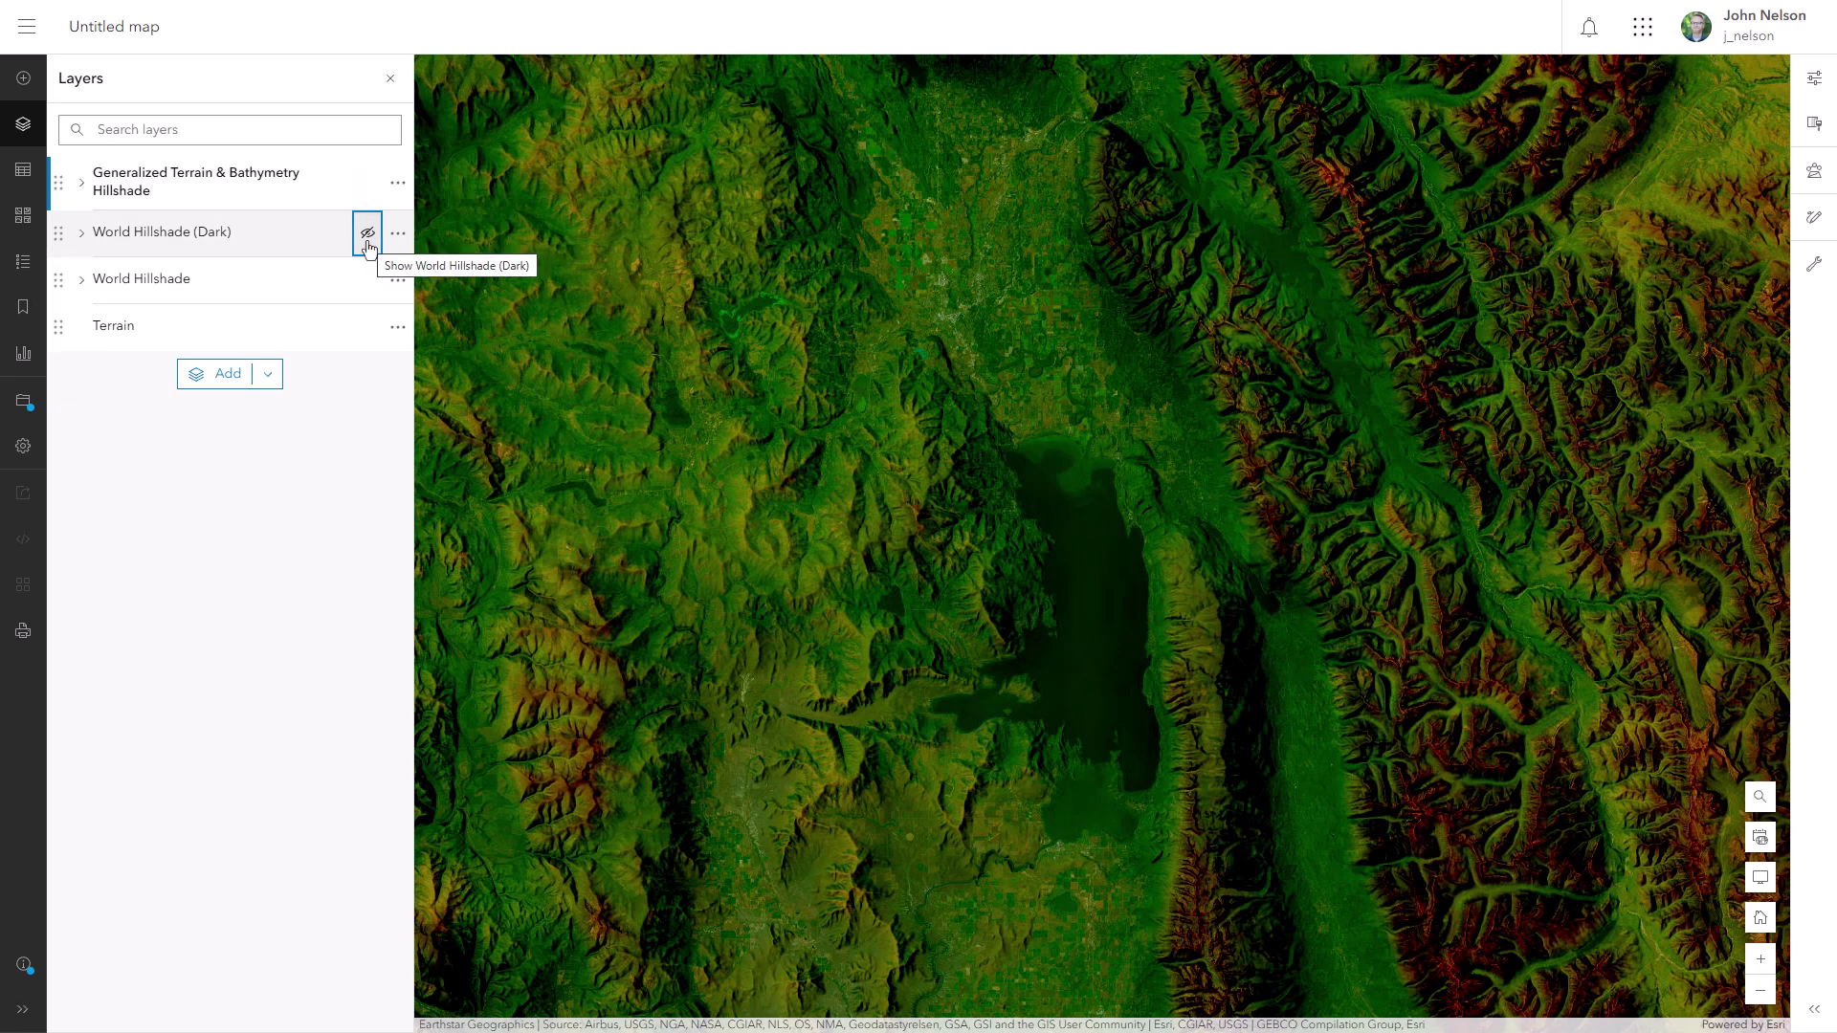
click(368, 233)
click(368, 241)
click(368, 241)
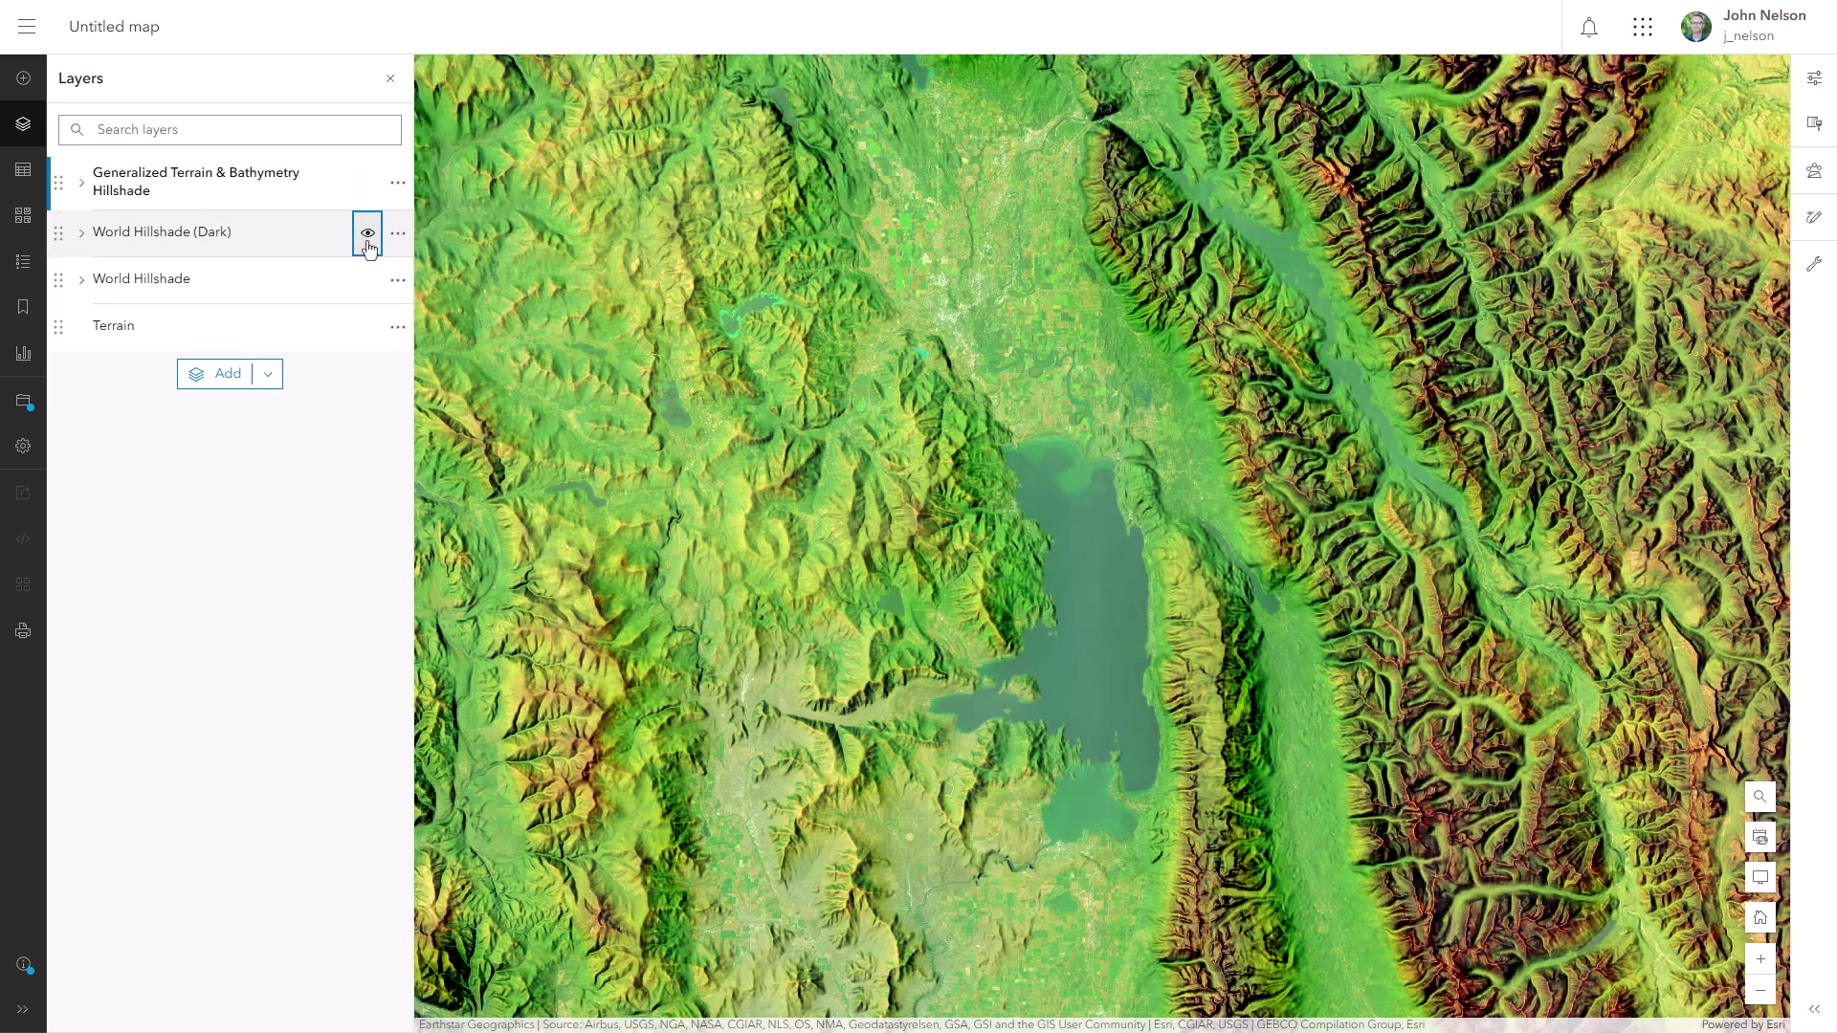
click(368, 285)
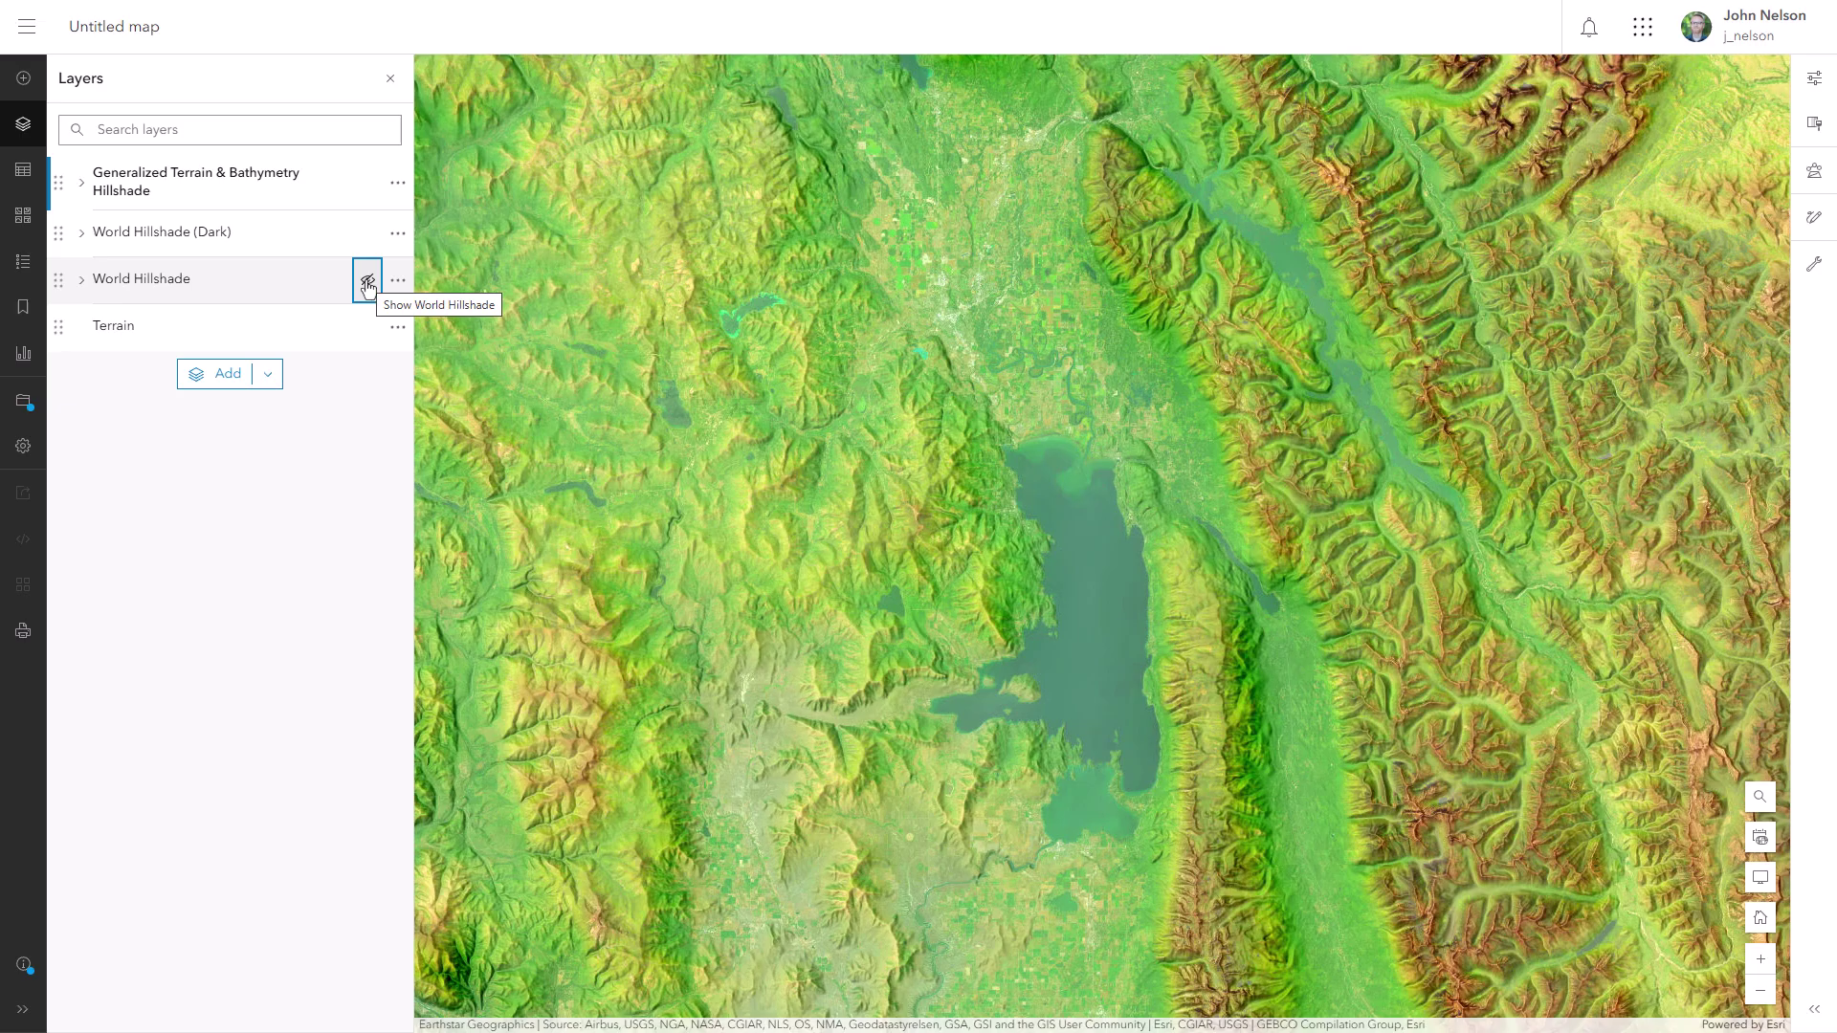
click(368, 285)
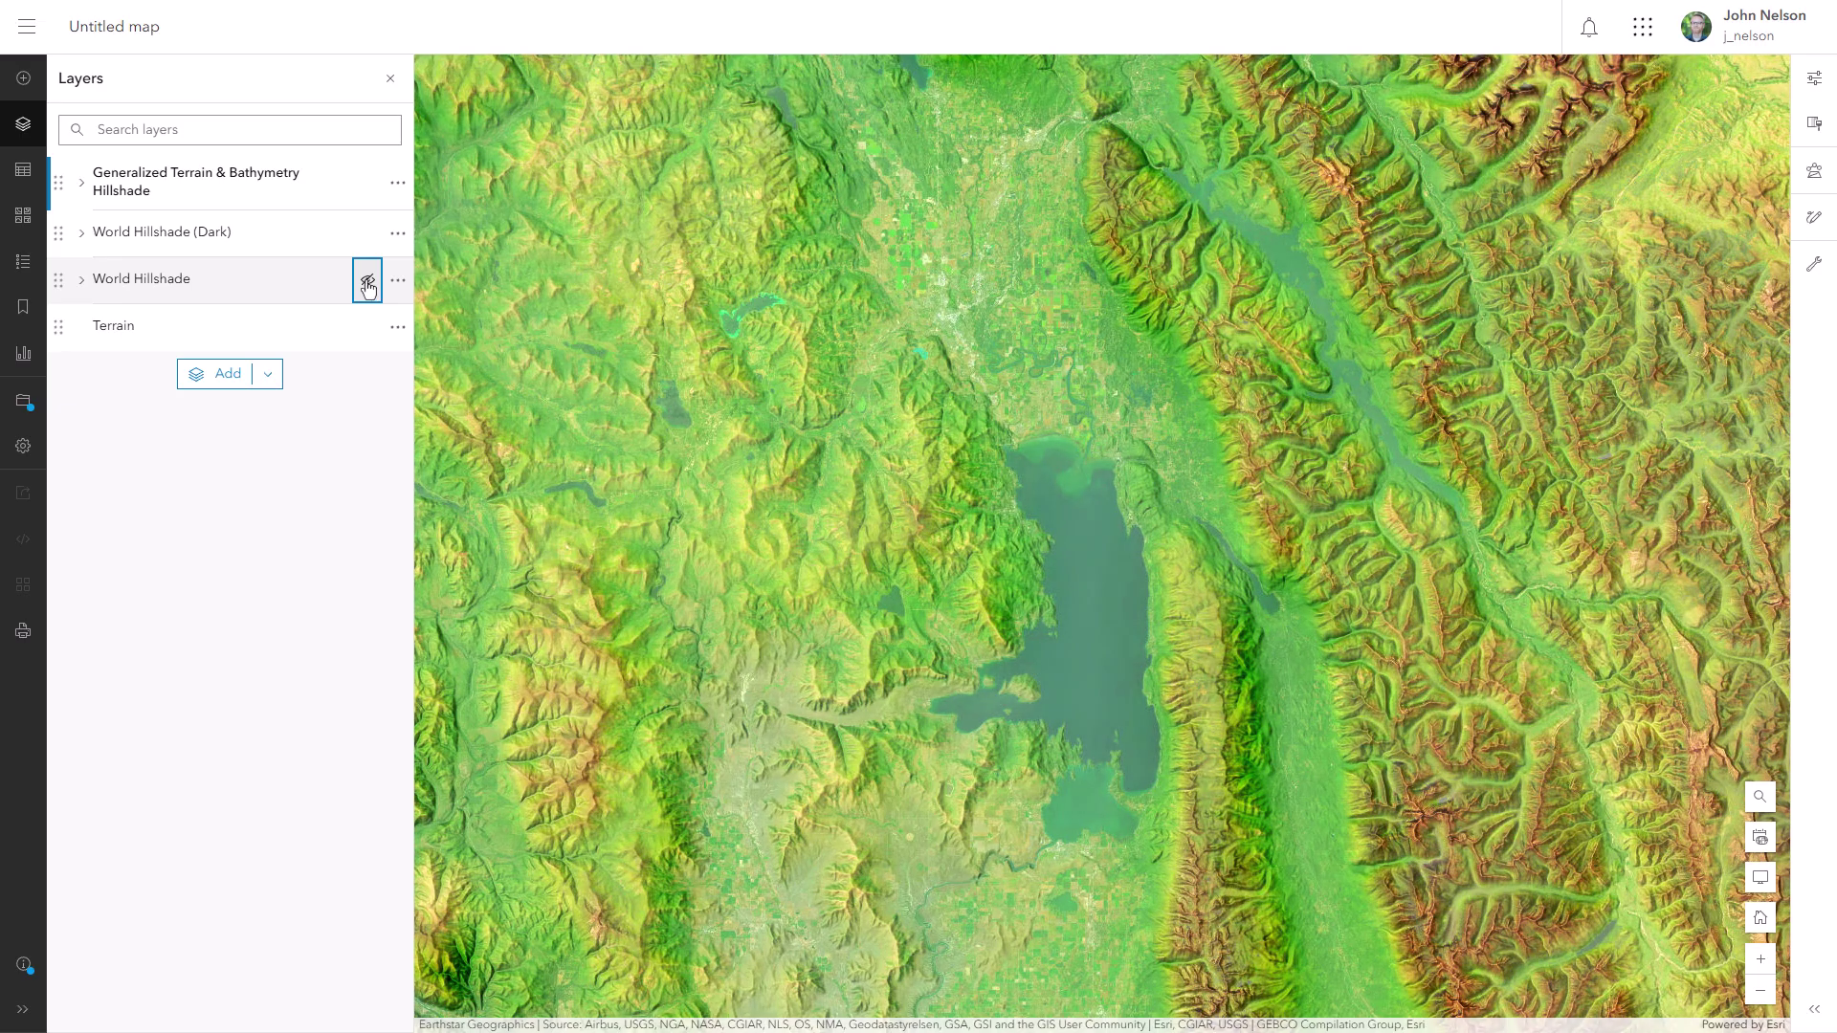
click(369, 285)
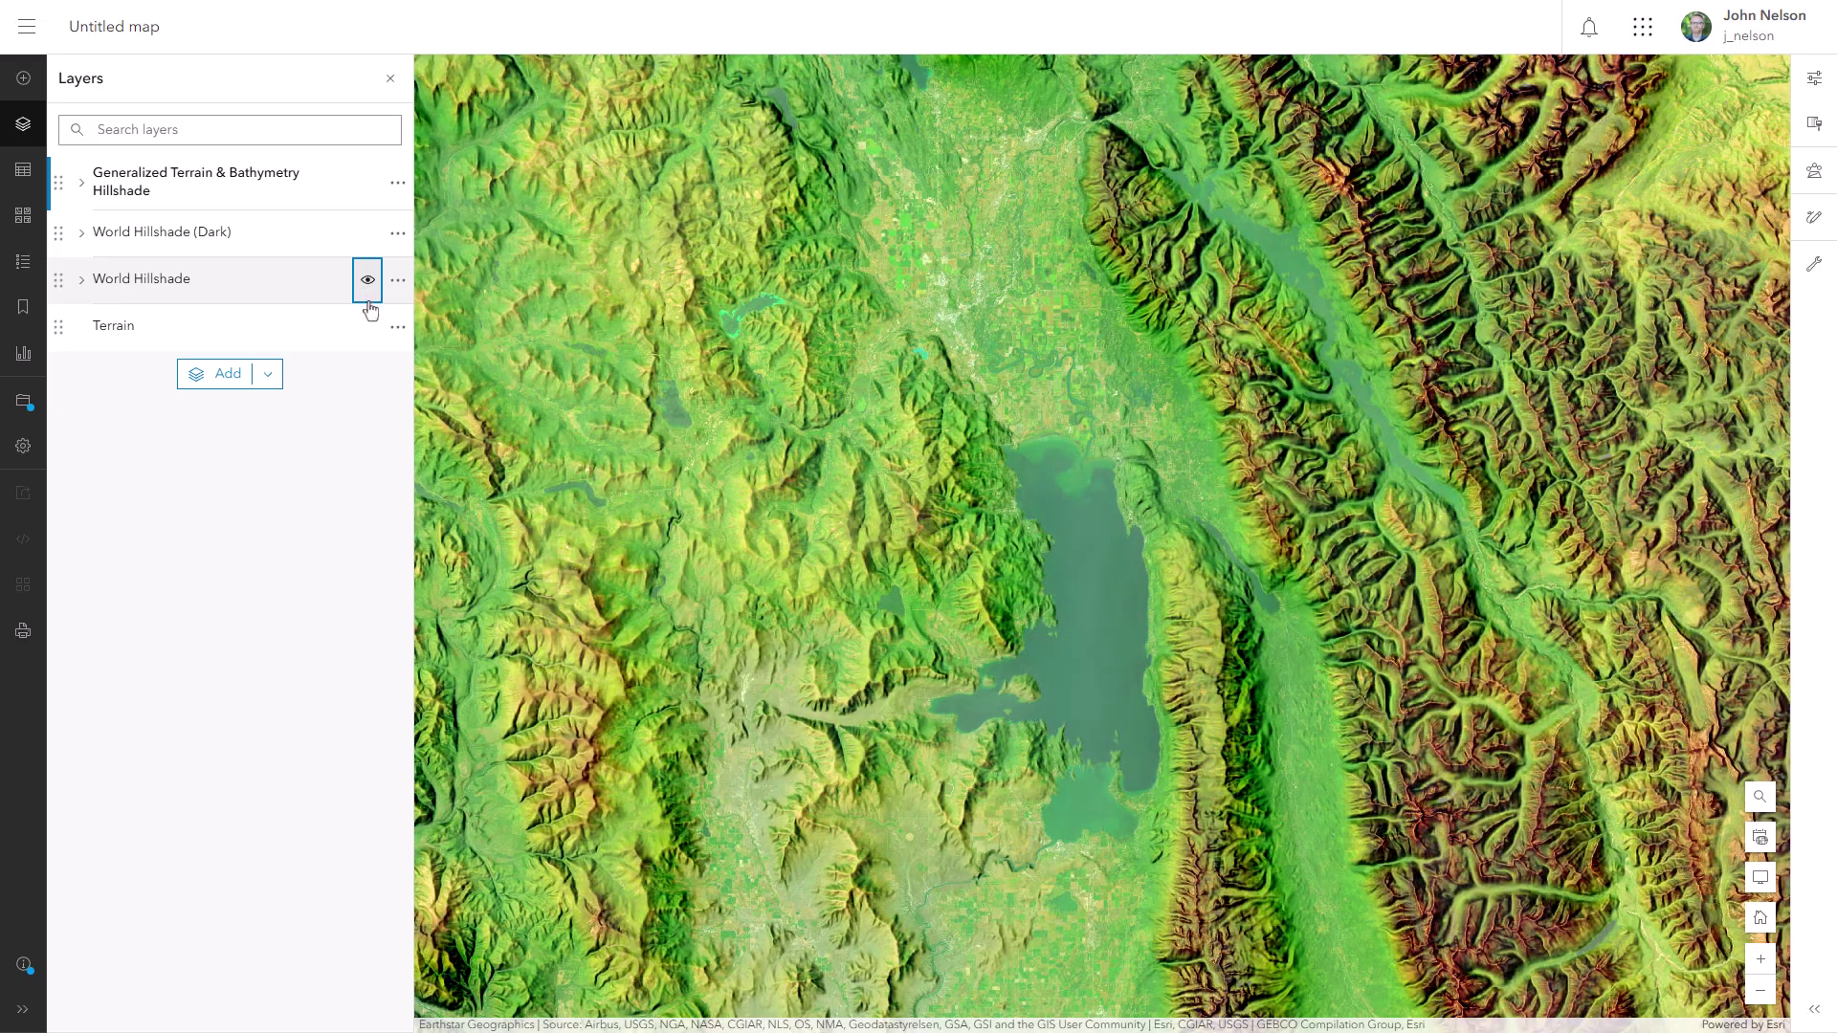
click(368, 330)
click(368, 330)
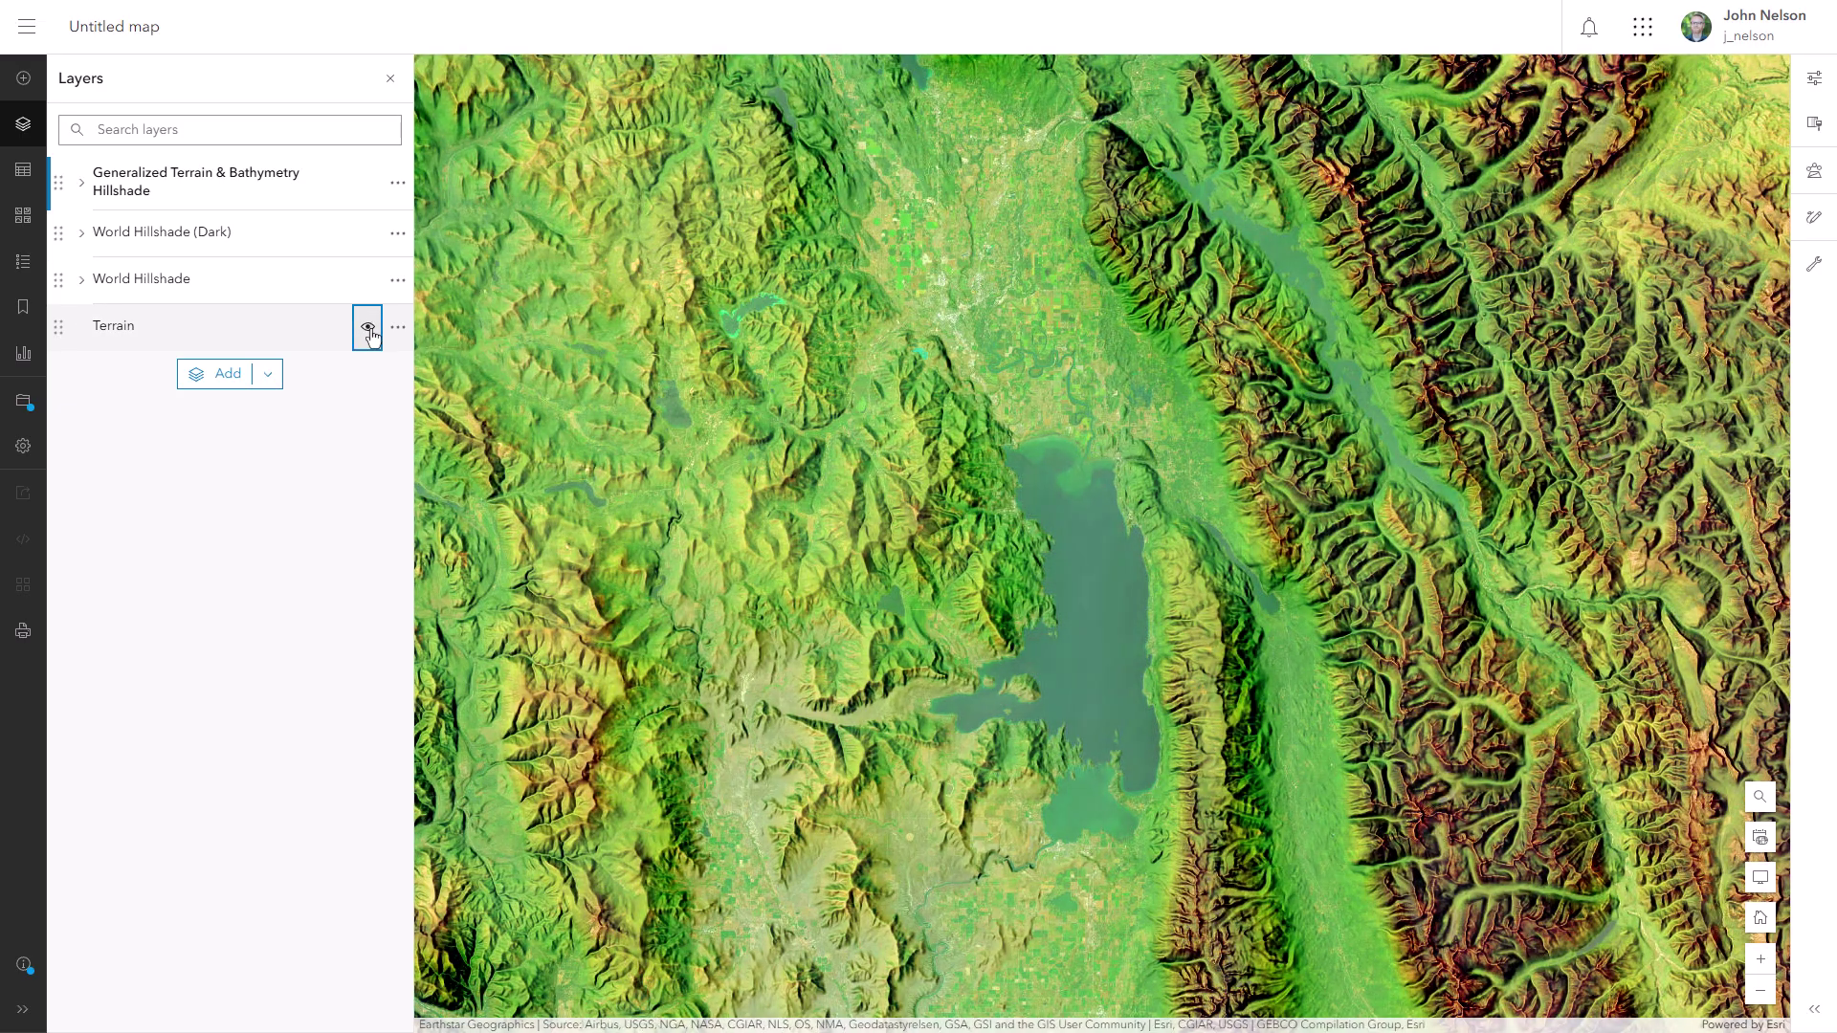
click(368, 330)
click(368, 330)
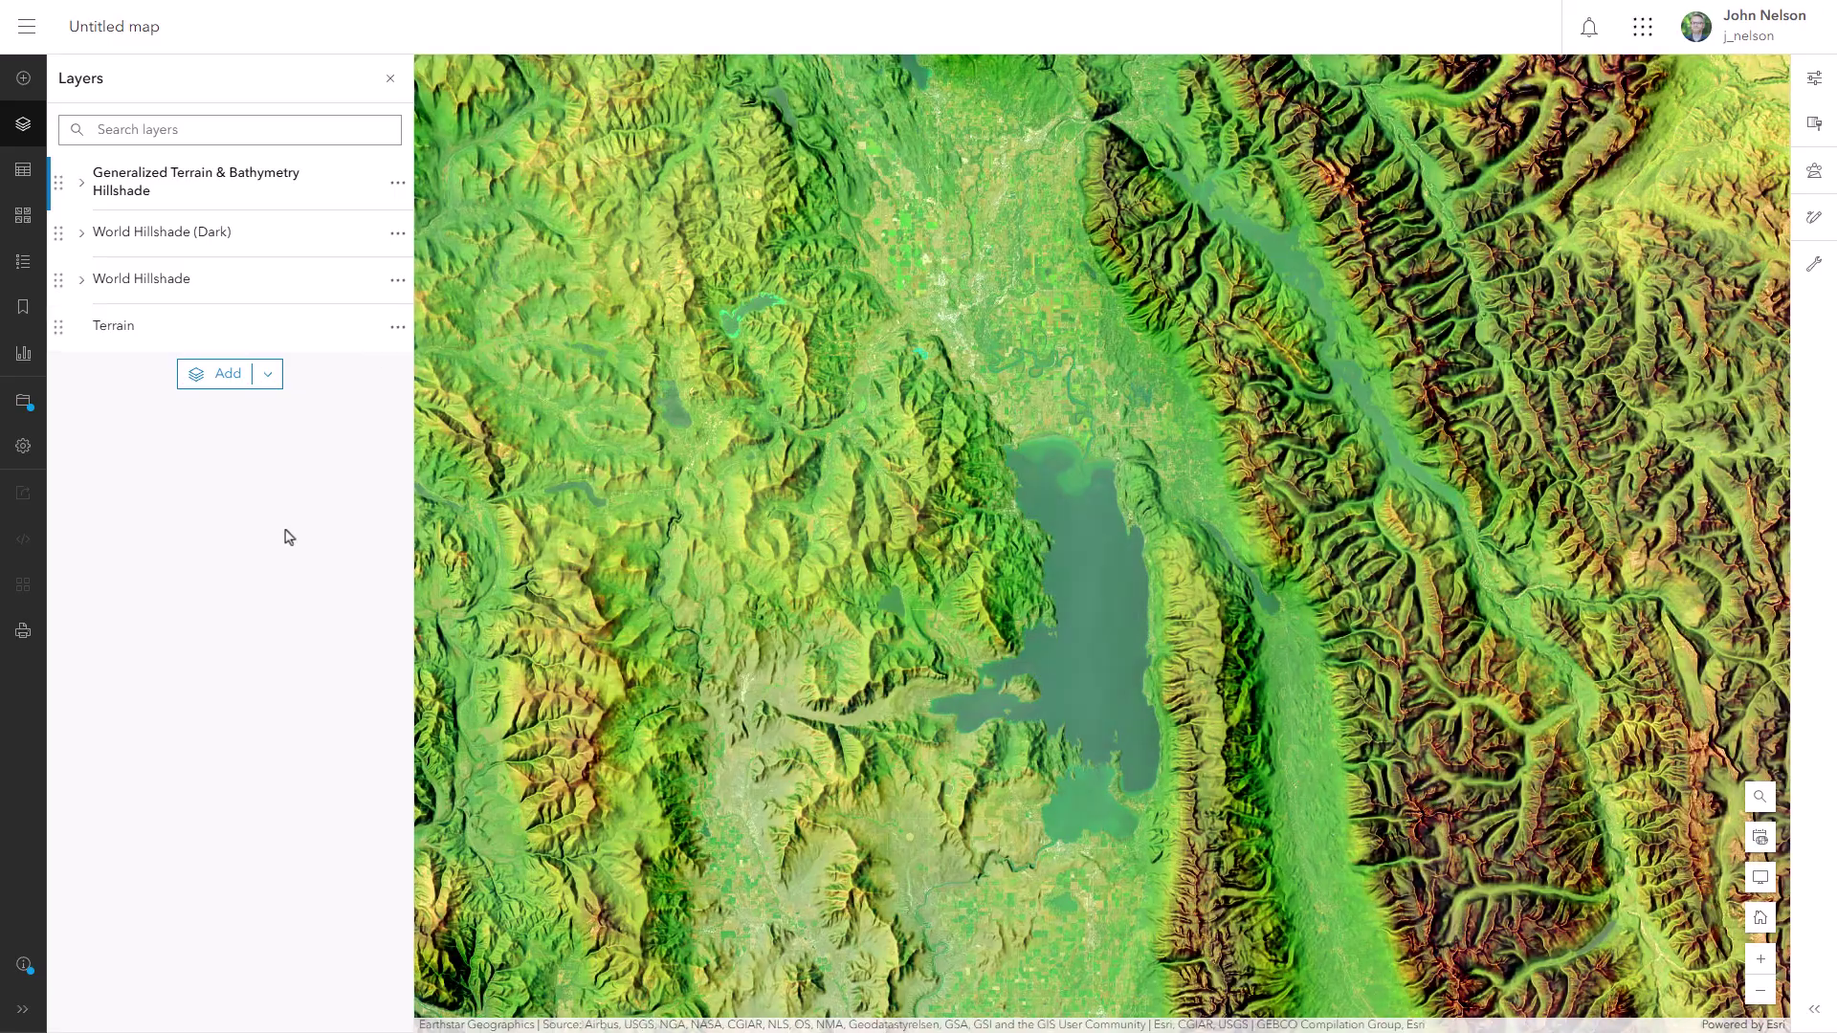
scroll(1020, 580, down, 2)
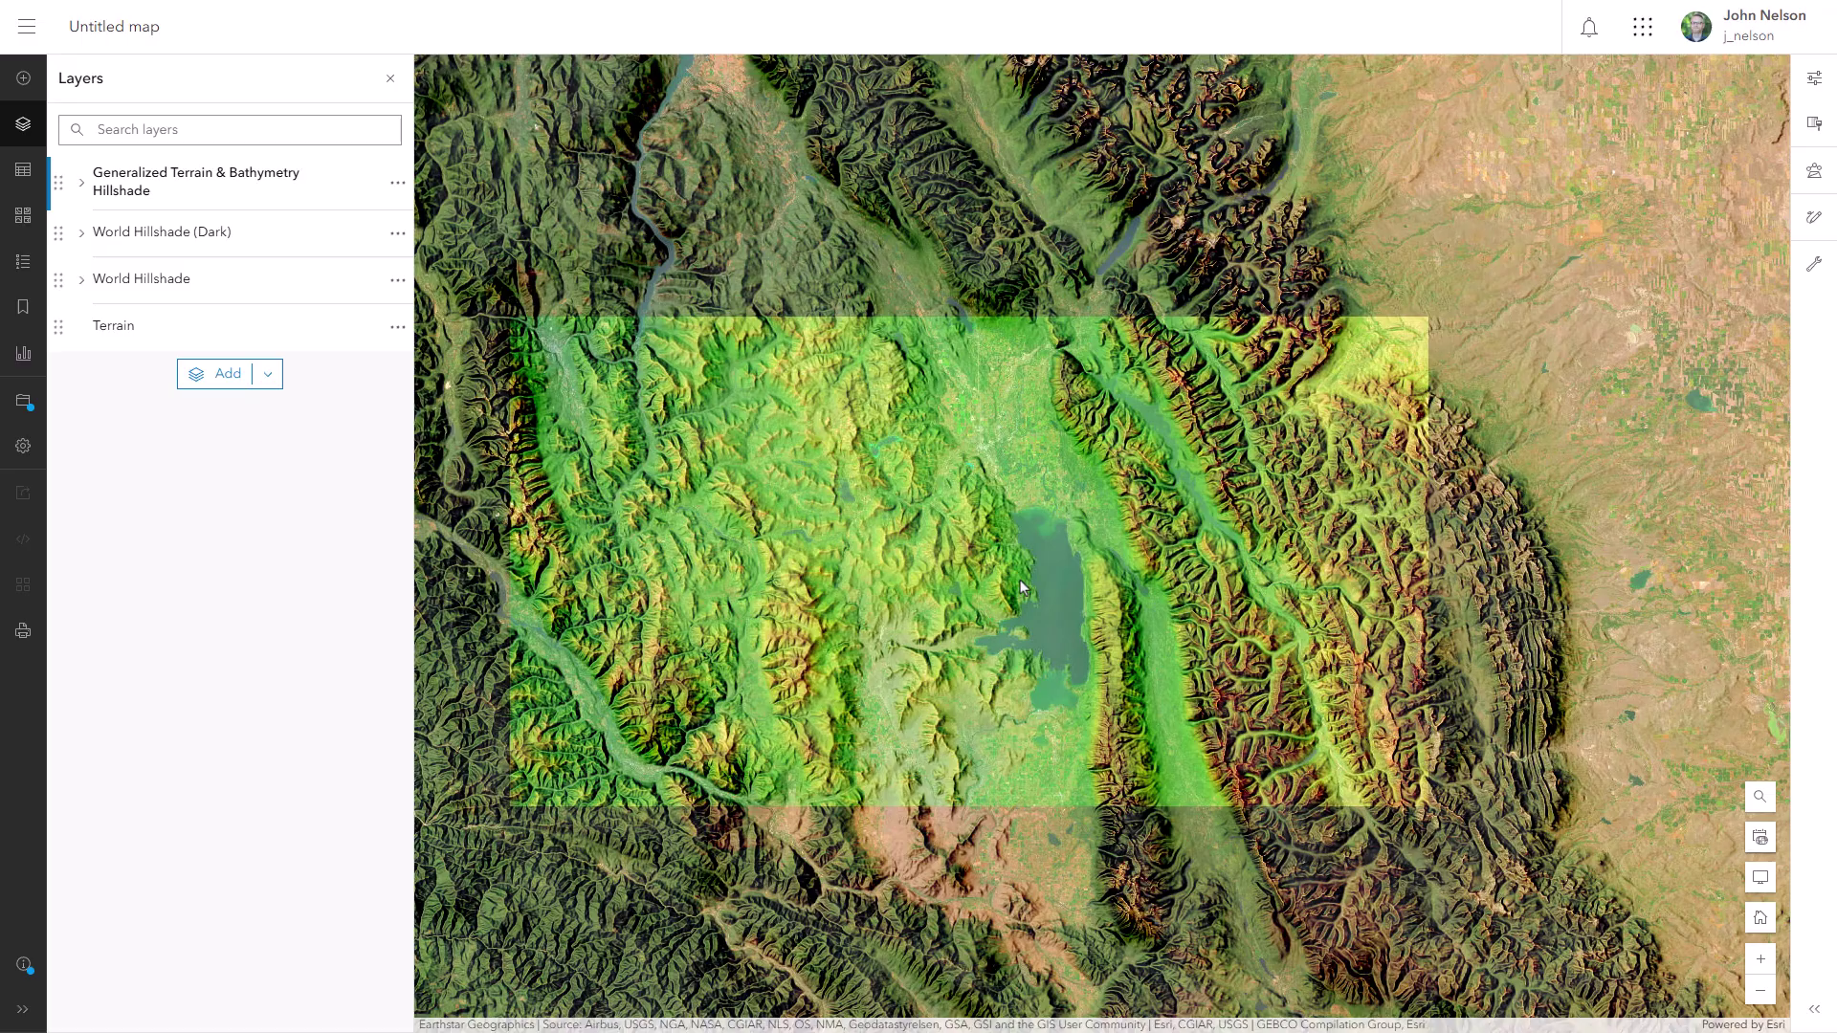
scroll(1020, 587, down, 2)
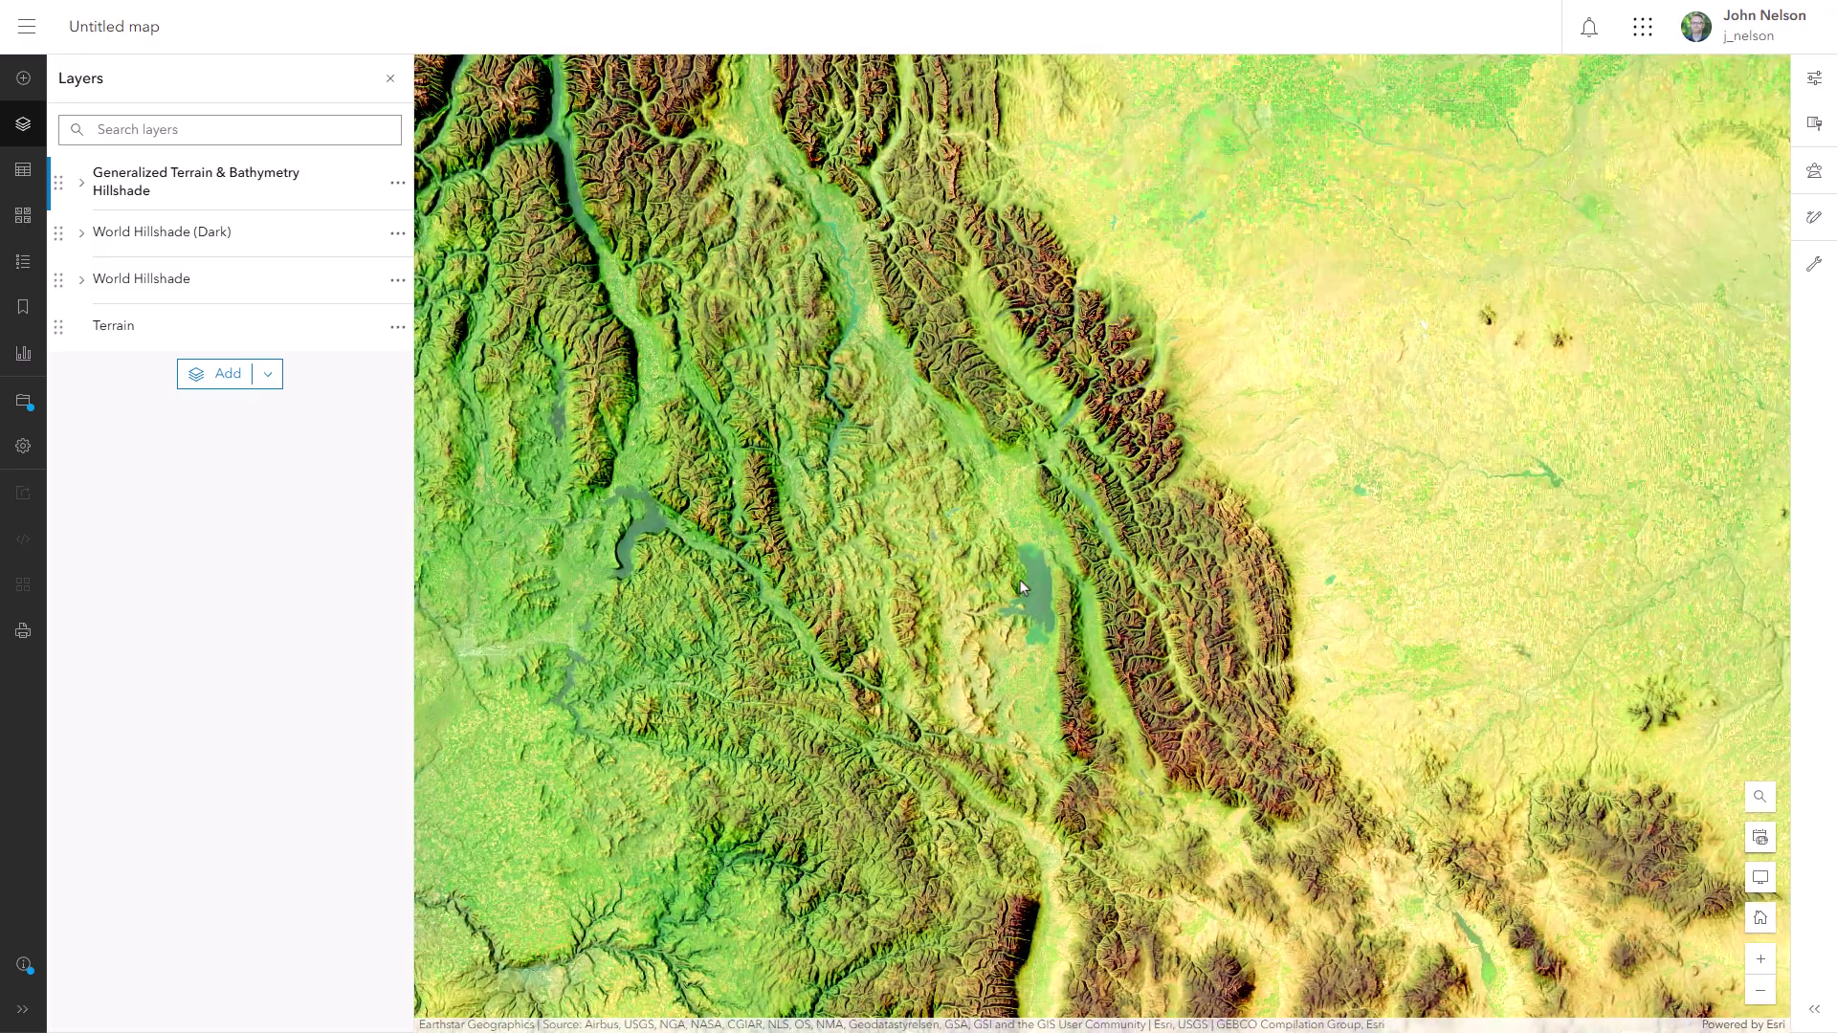
scroll(1018, 580, up, 4)
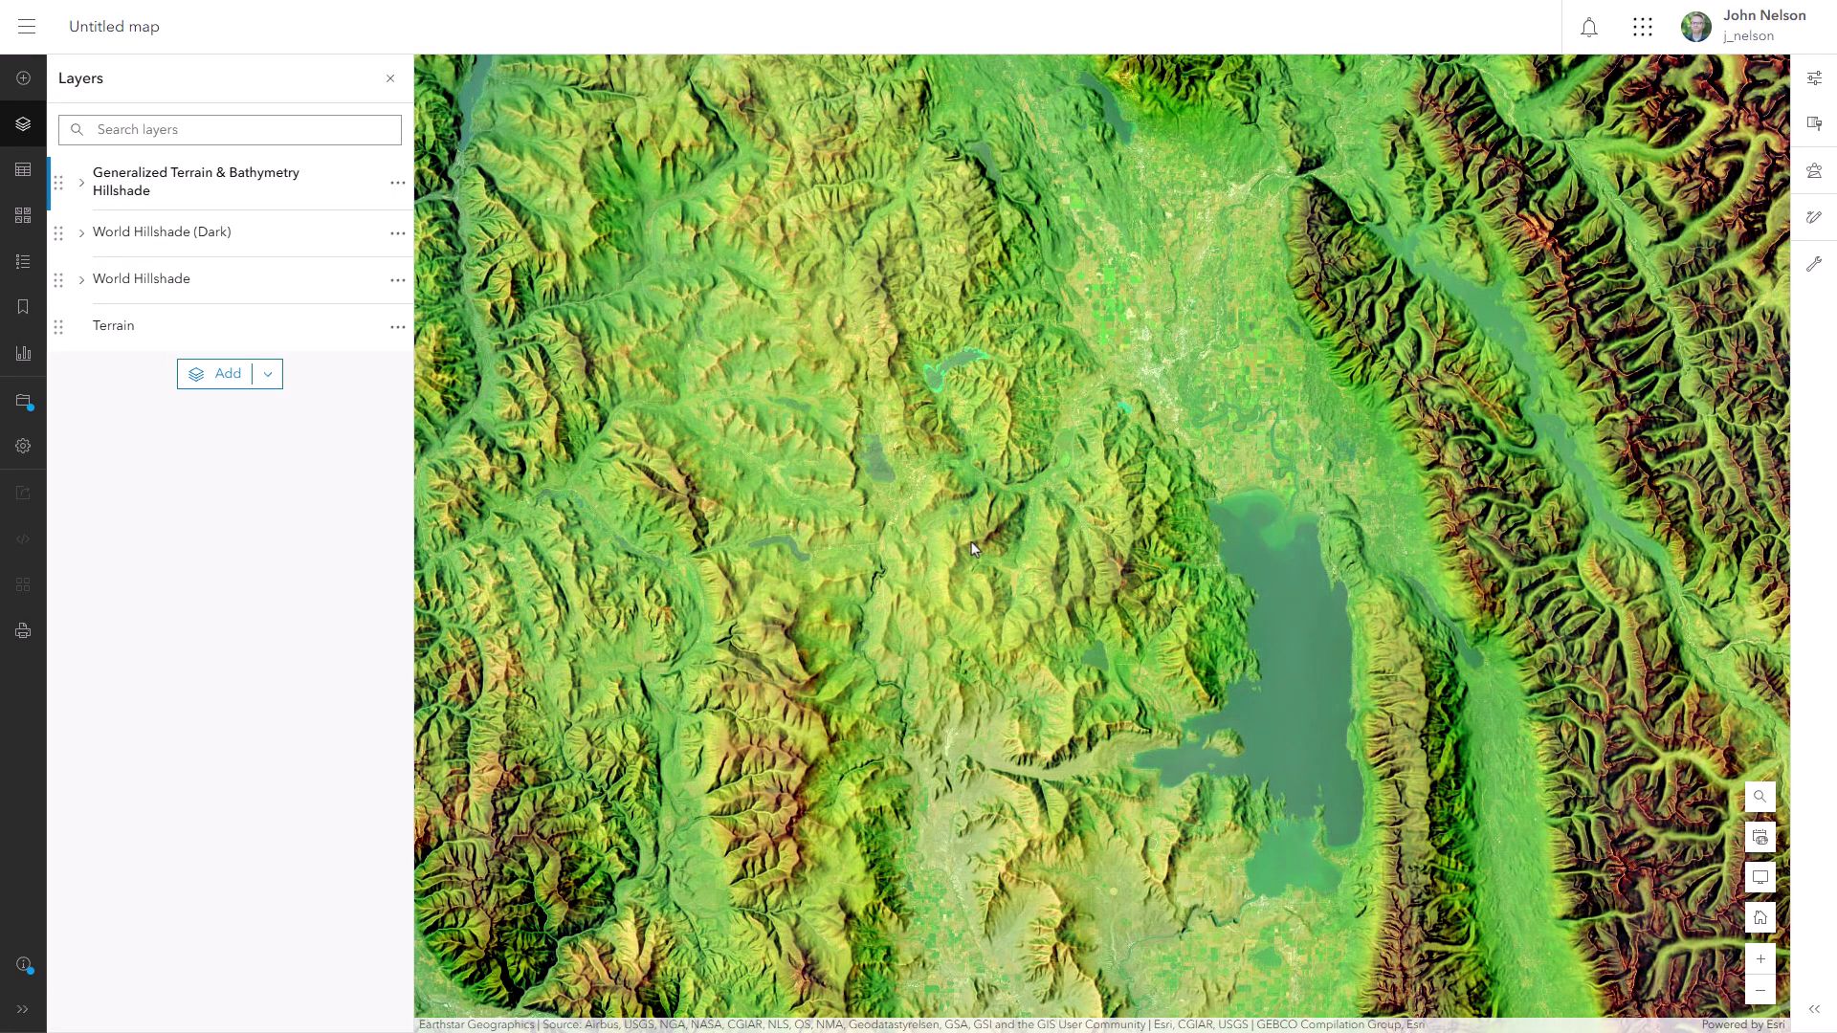
Search Living Atlas for terrain elevation layers and add another Terrain layer
click(217, 375)
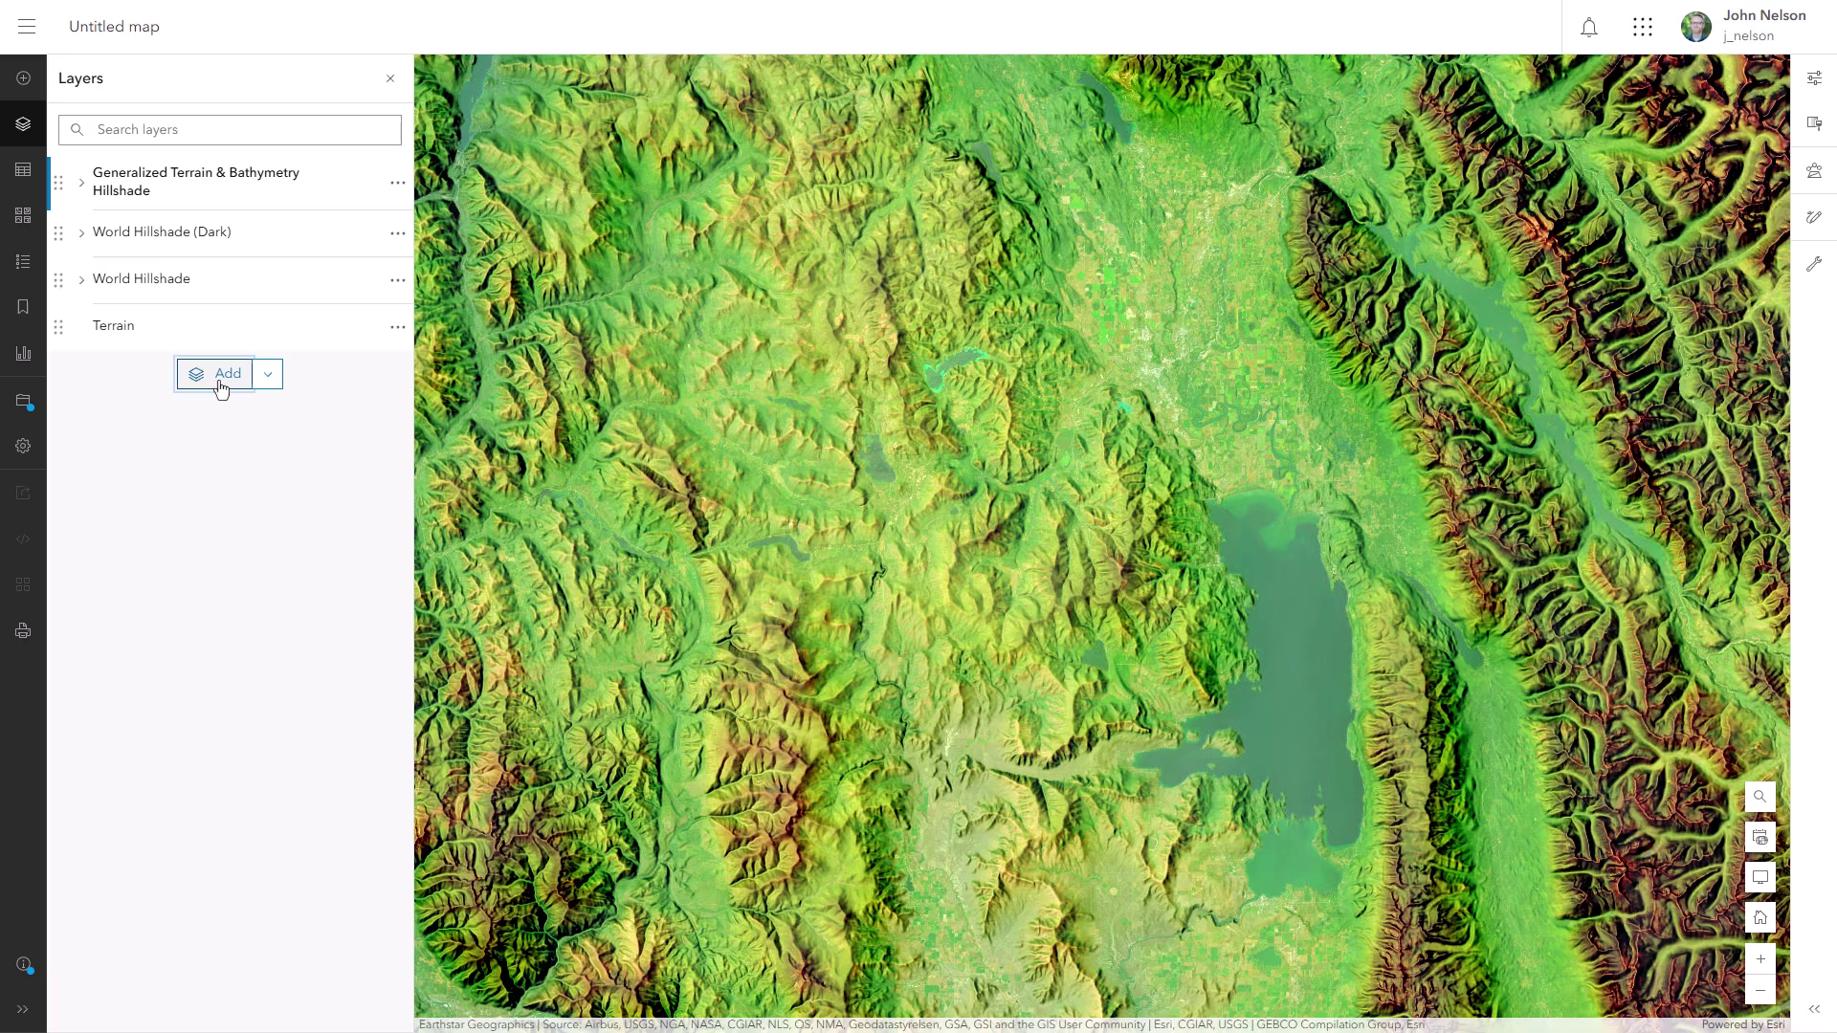
click(311, 182)
text(terrain elevation)
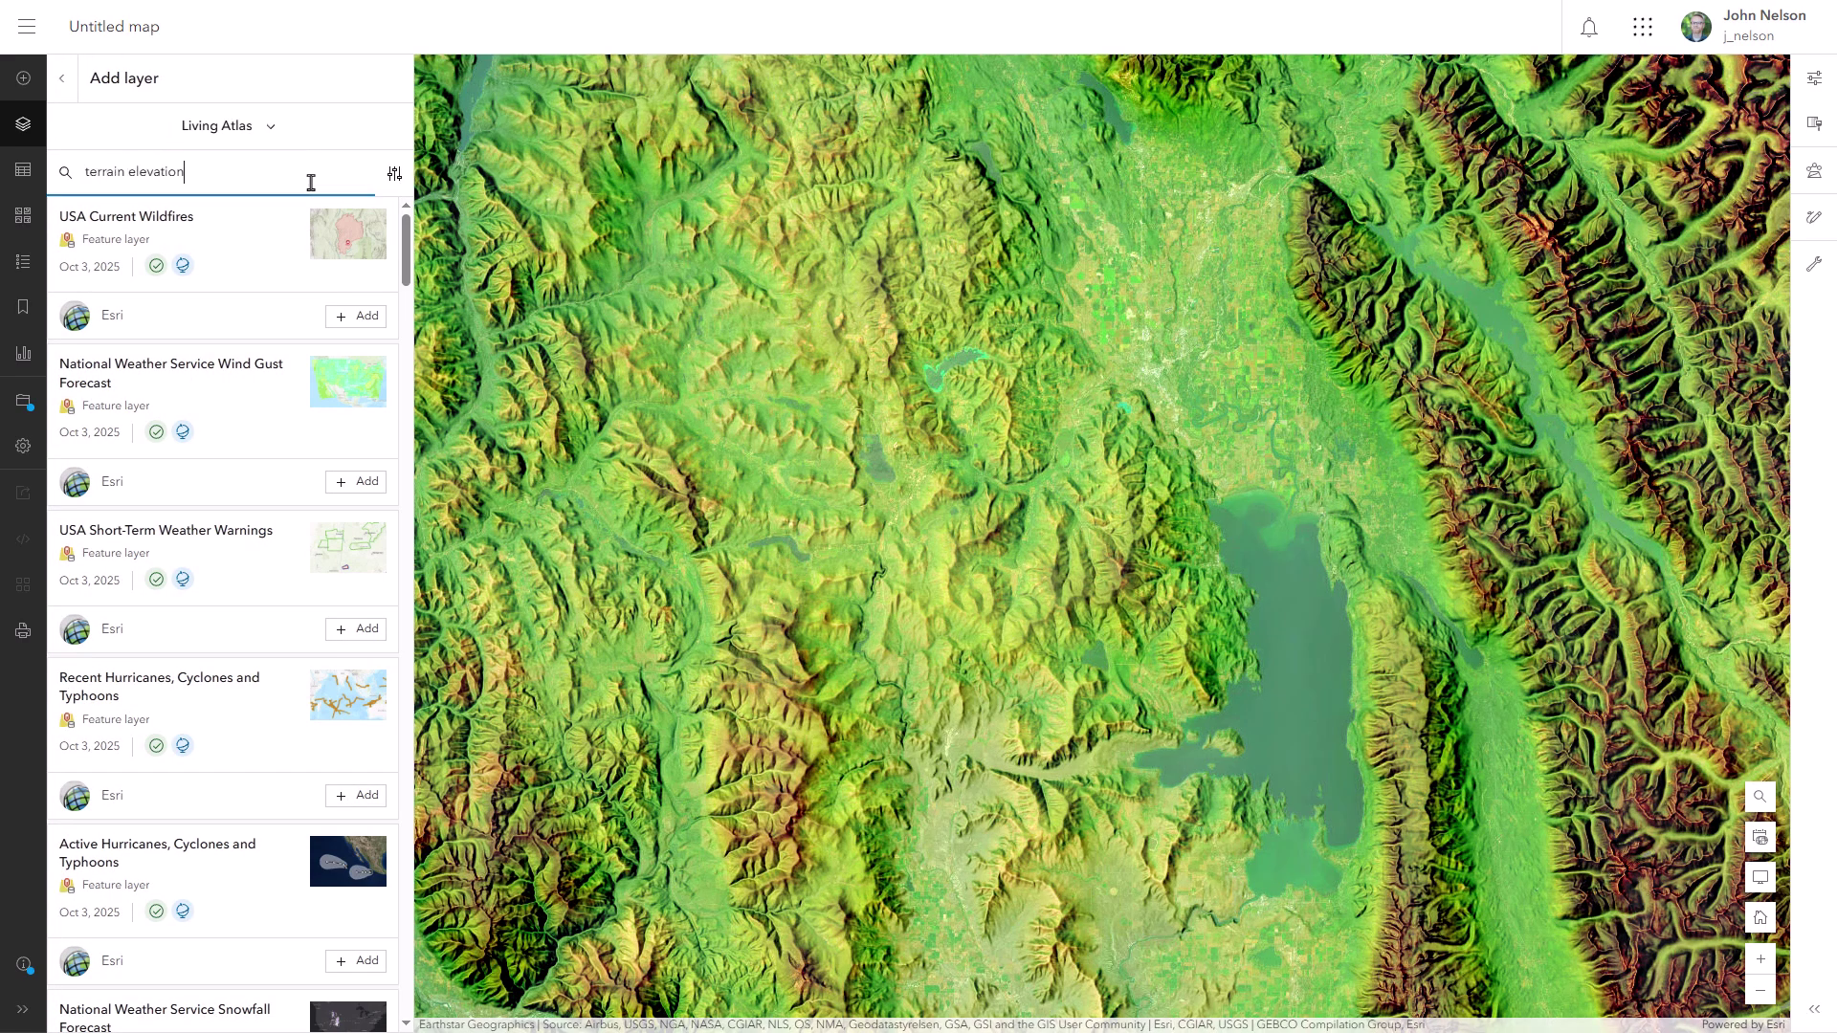
key(Return)
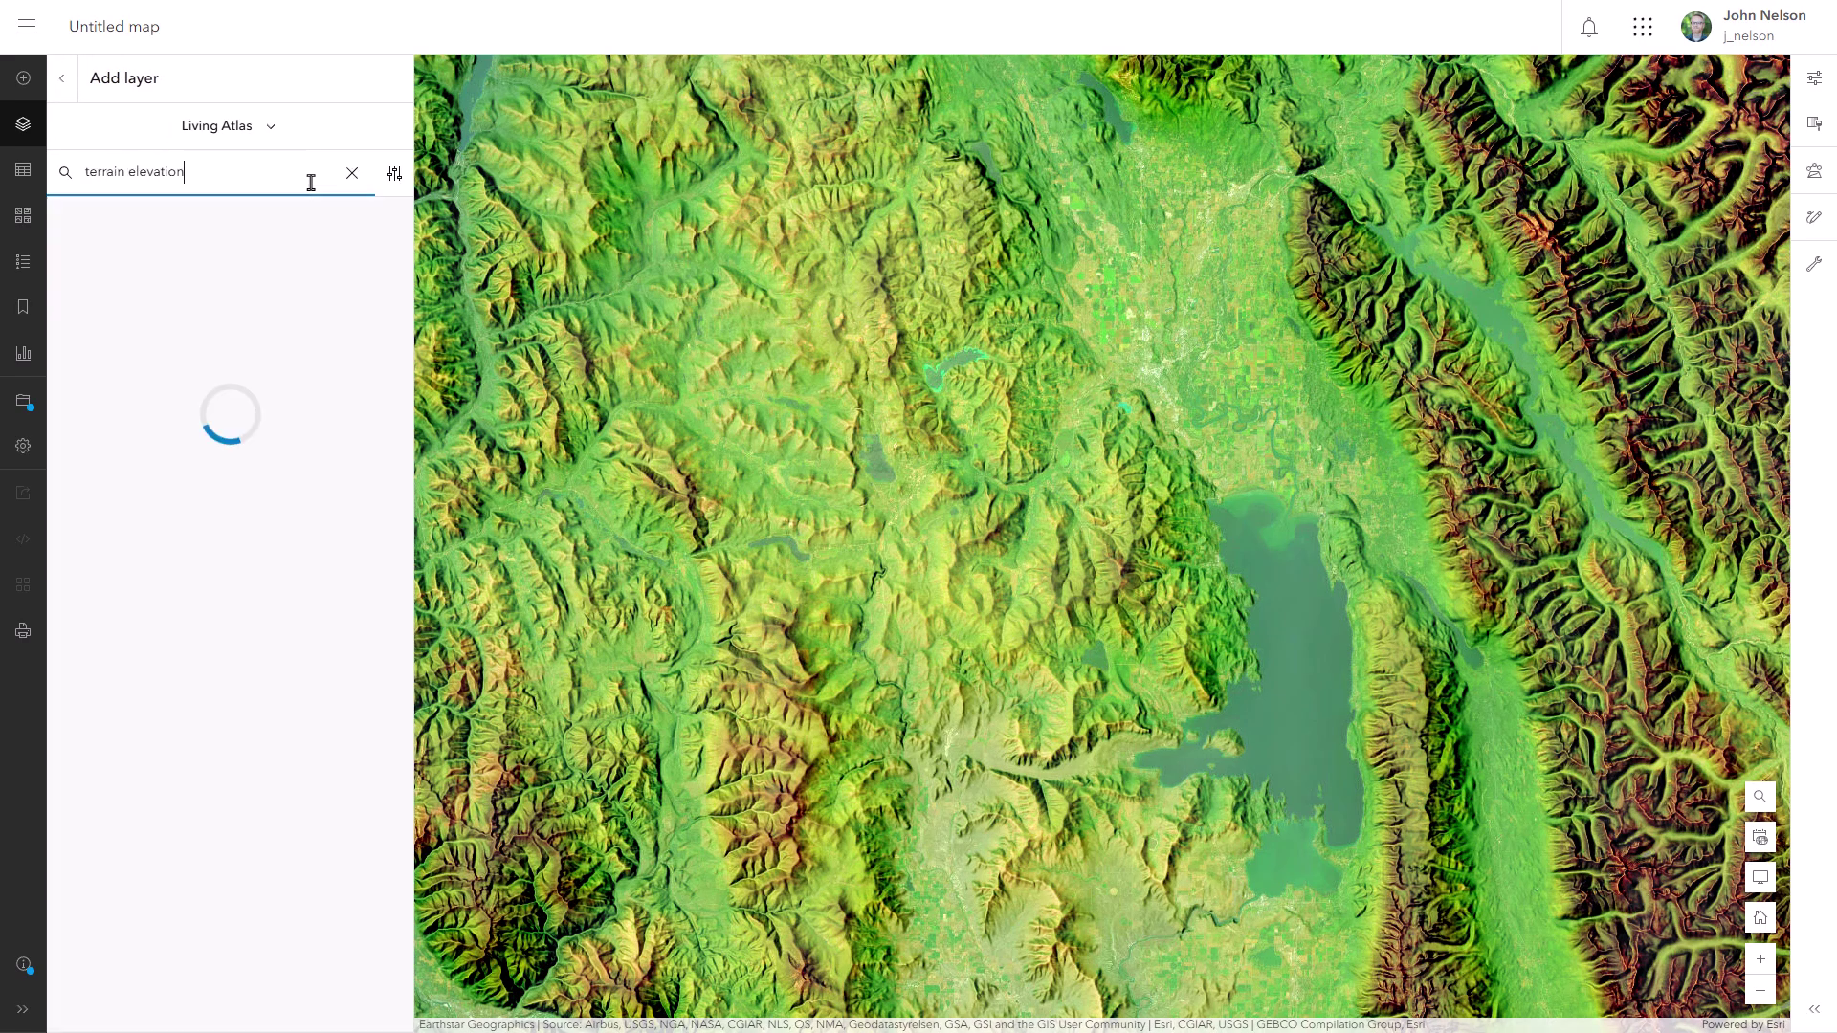
click(348, 904)
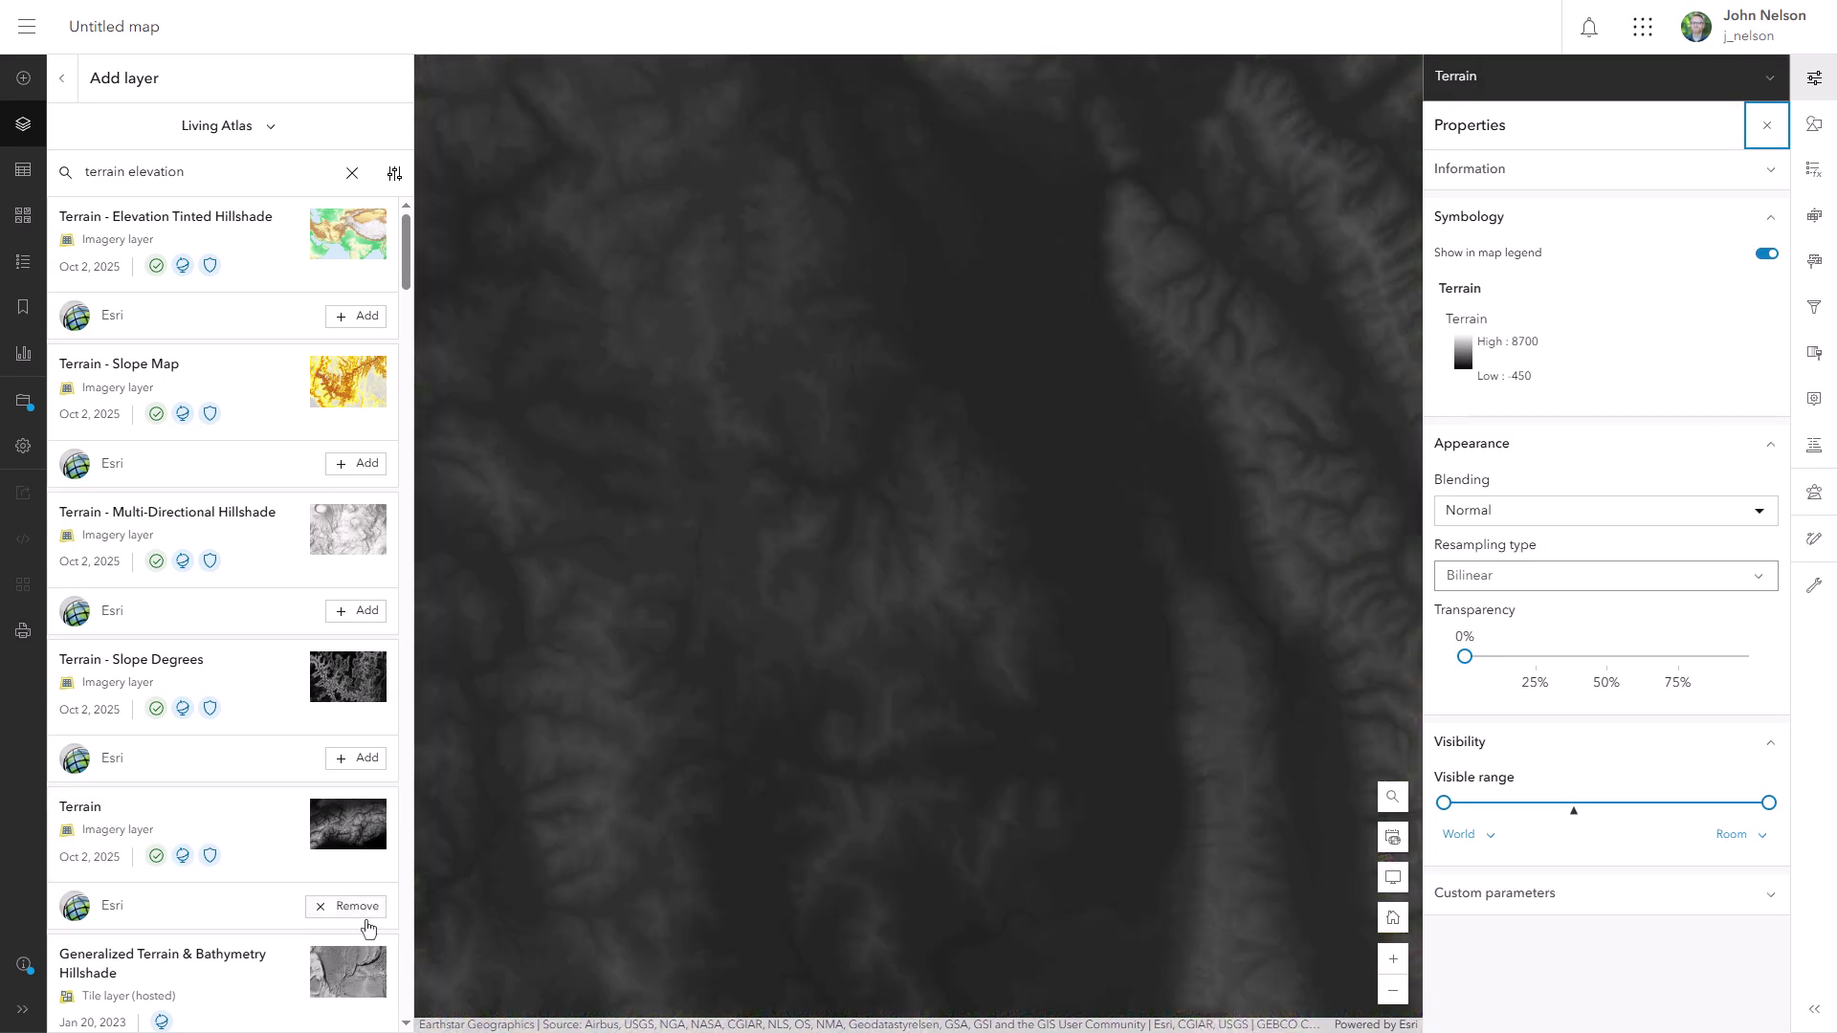
Enable dynamic range and use a Standard deviation stretch of 3 on the new Terrain layer
click(1815, 131)
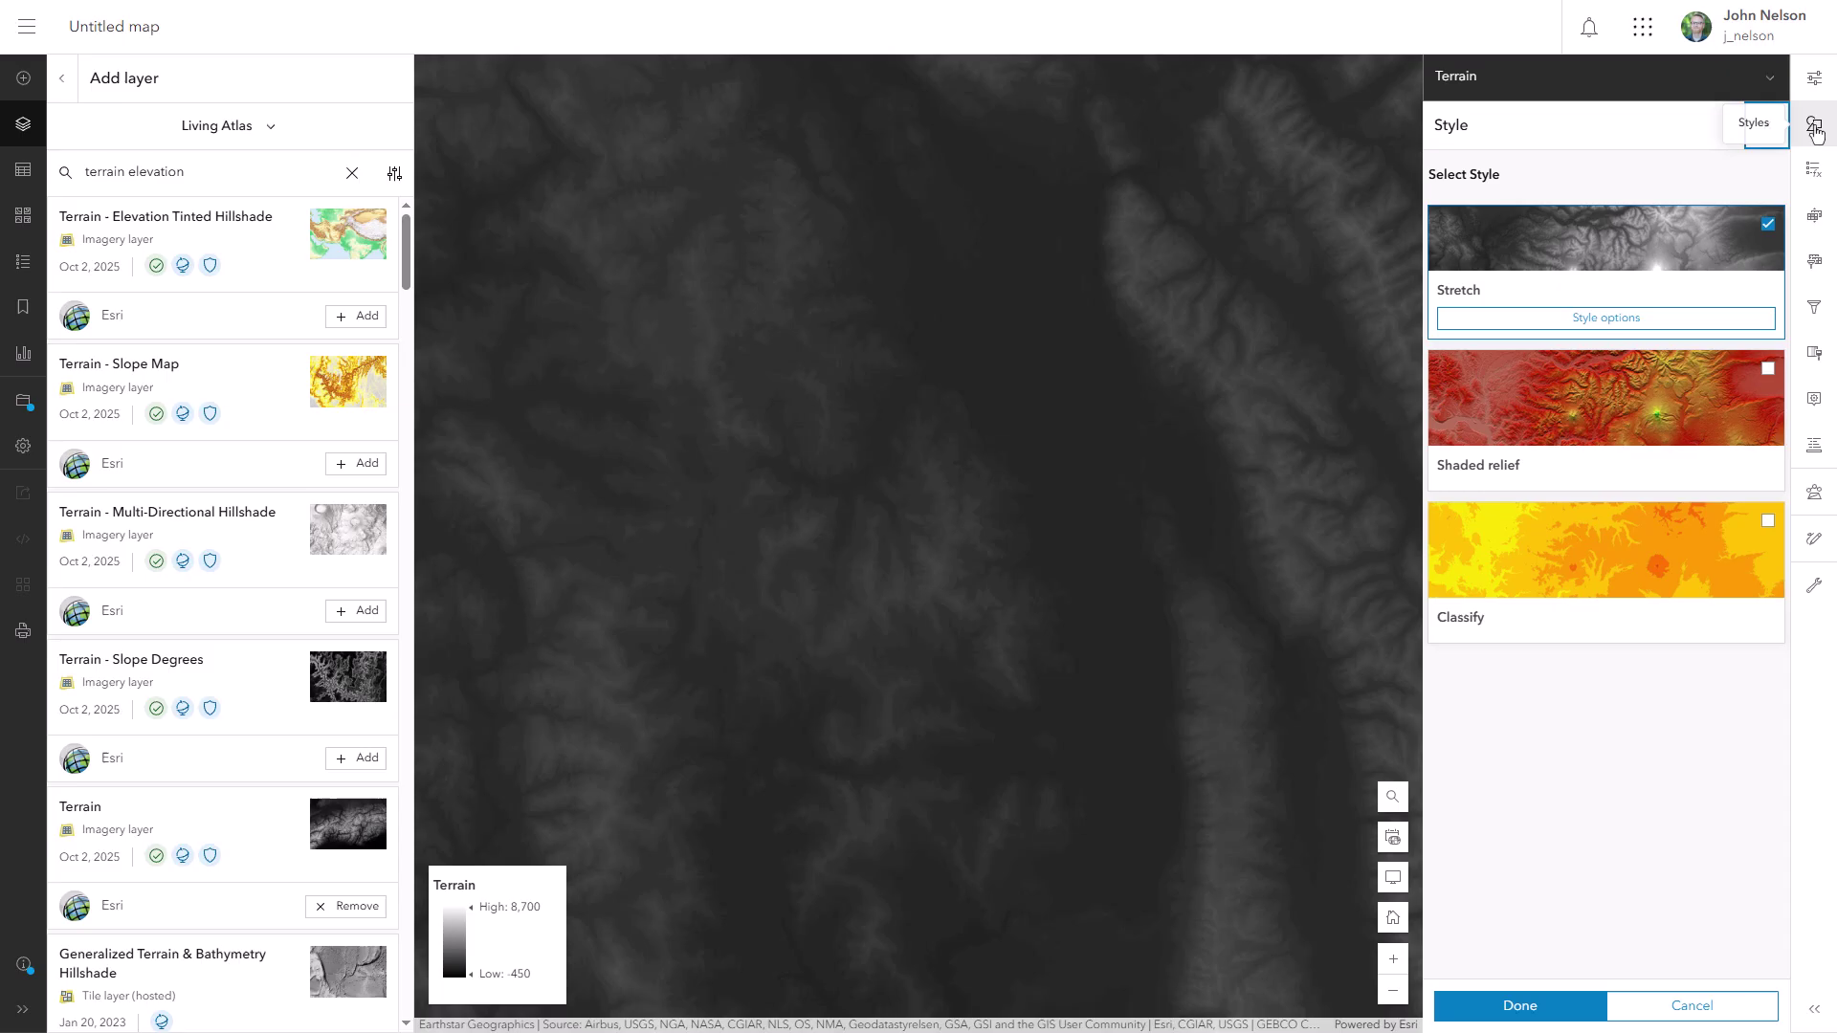
click(1729, 329)
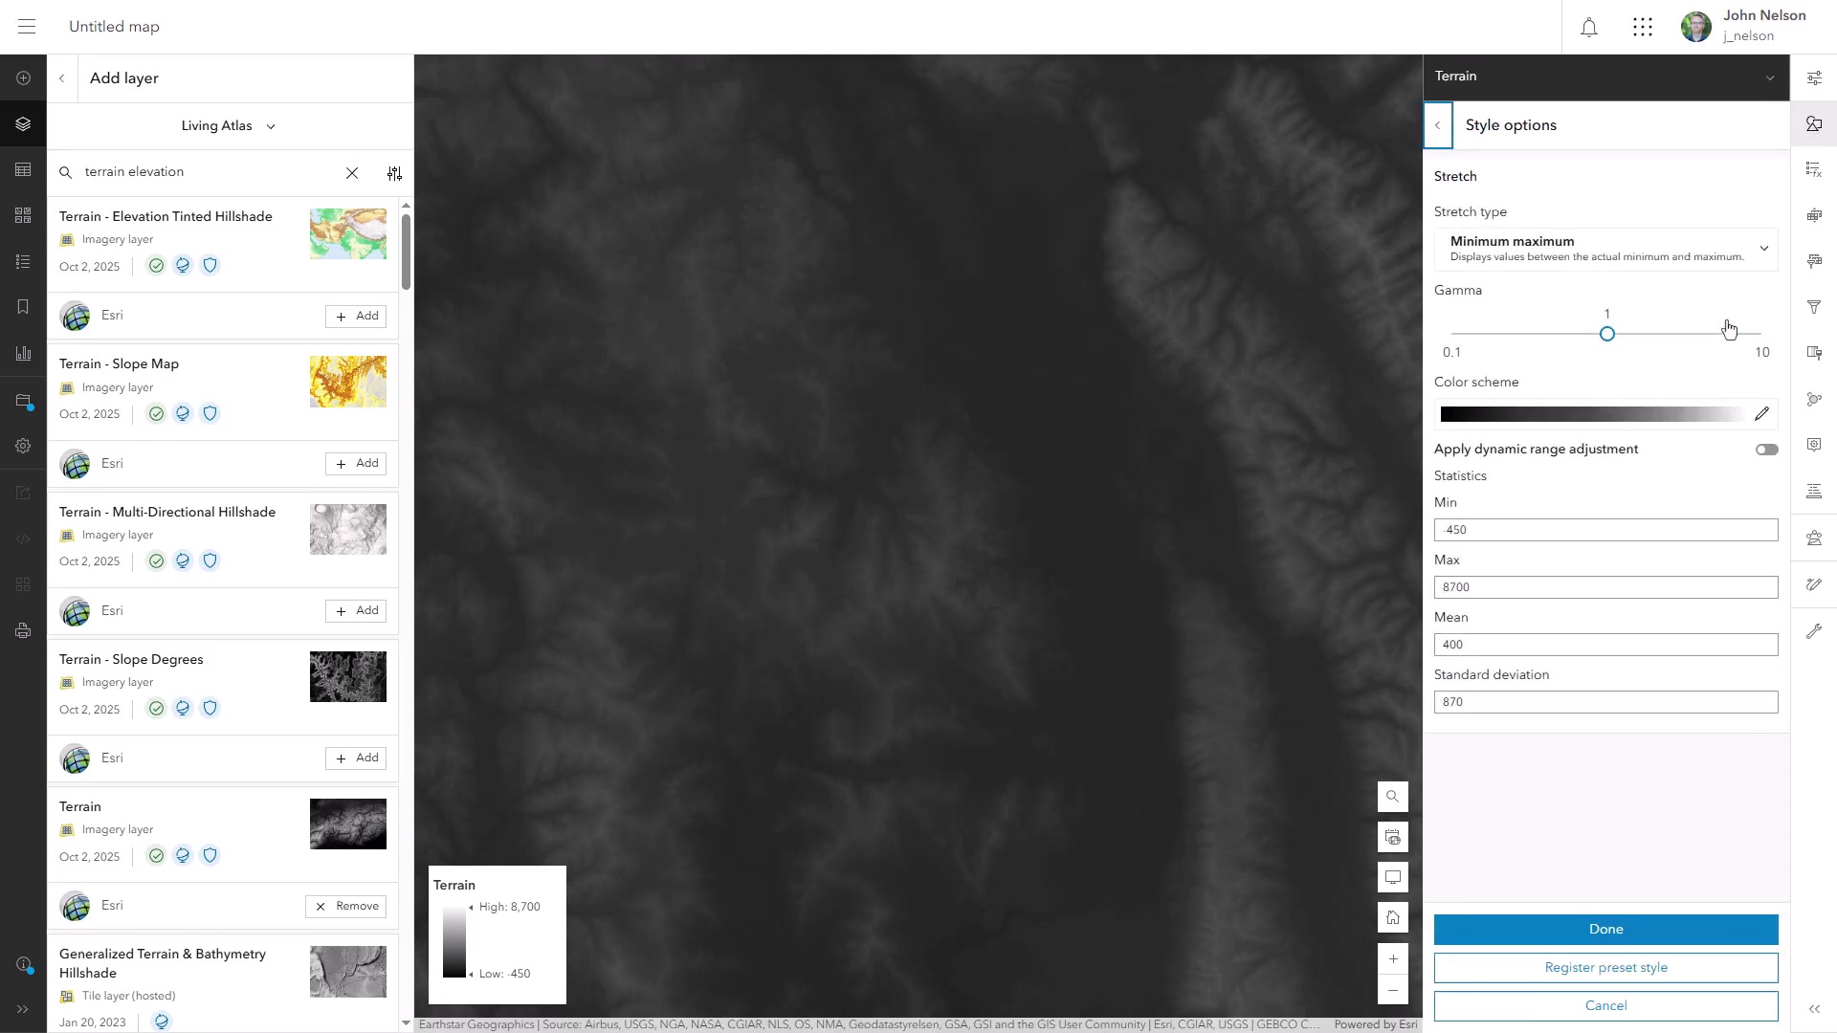
click(1765, 451)
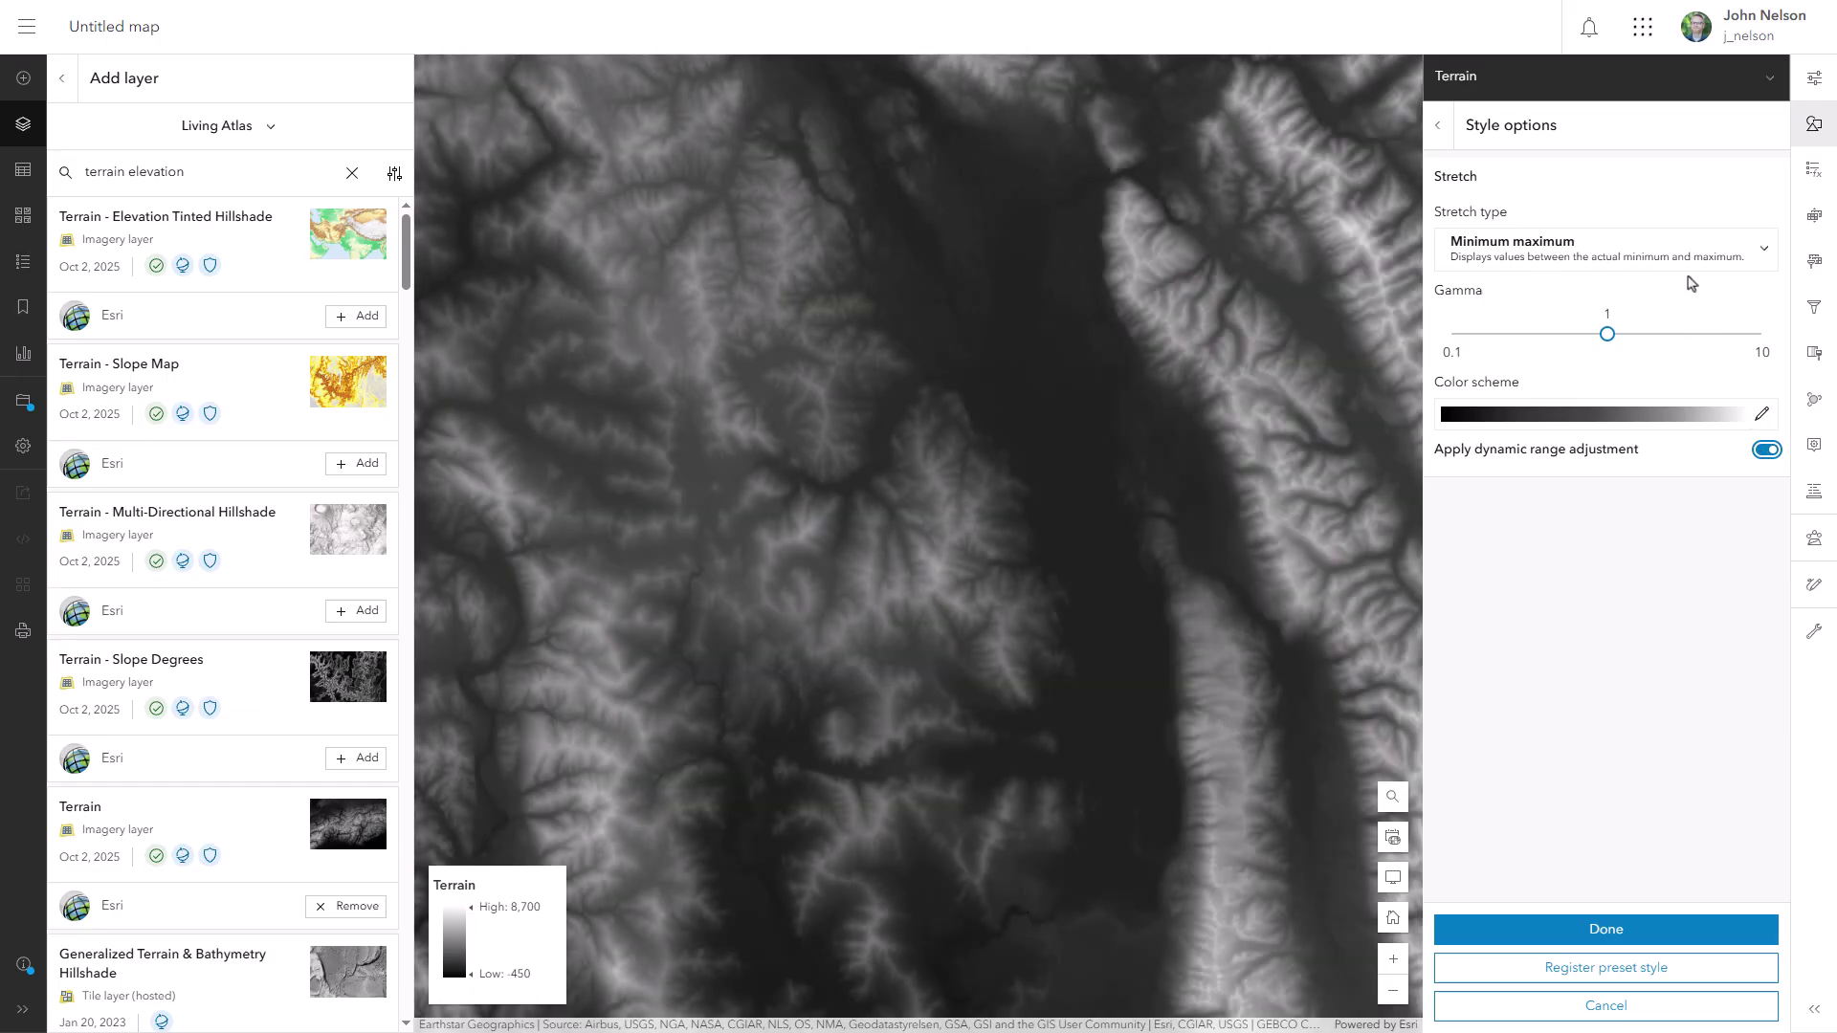
click(1688, 251)
click(1612, 507)
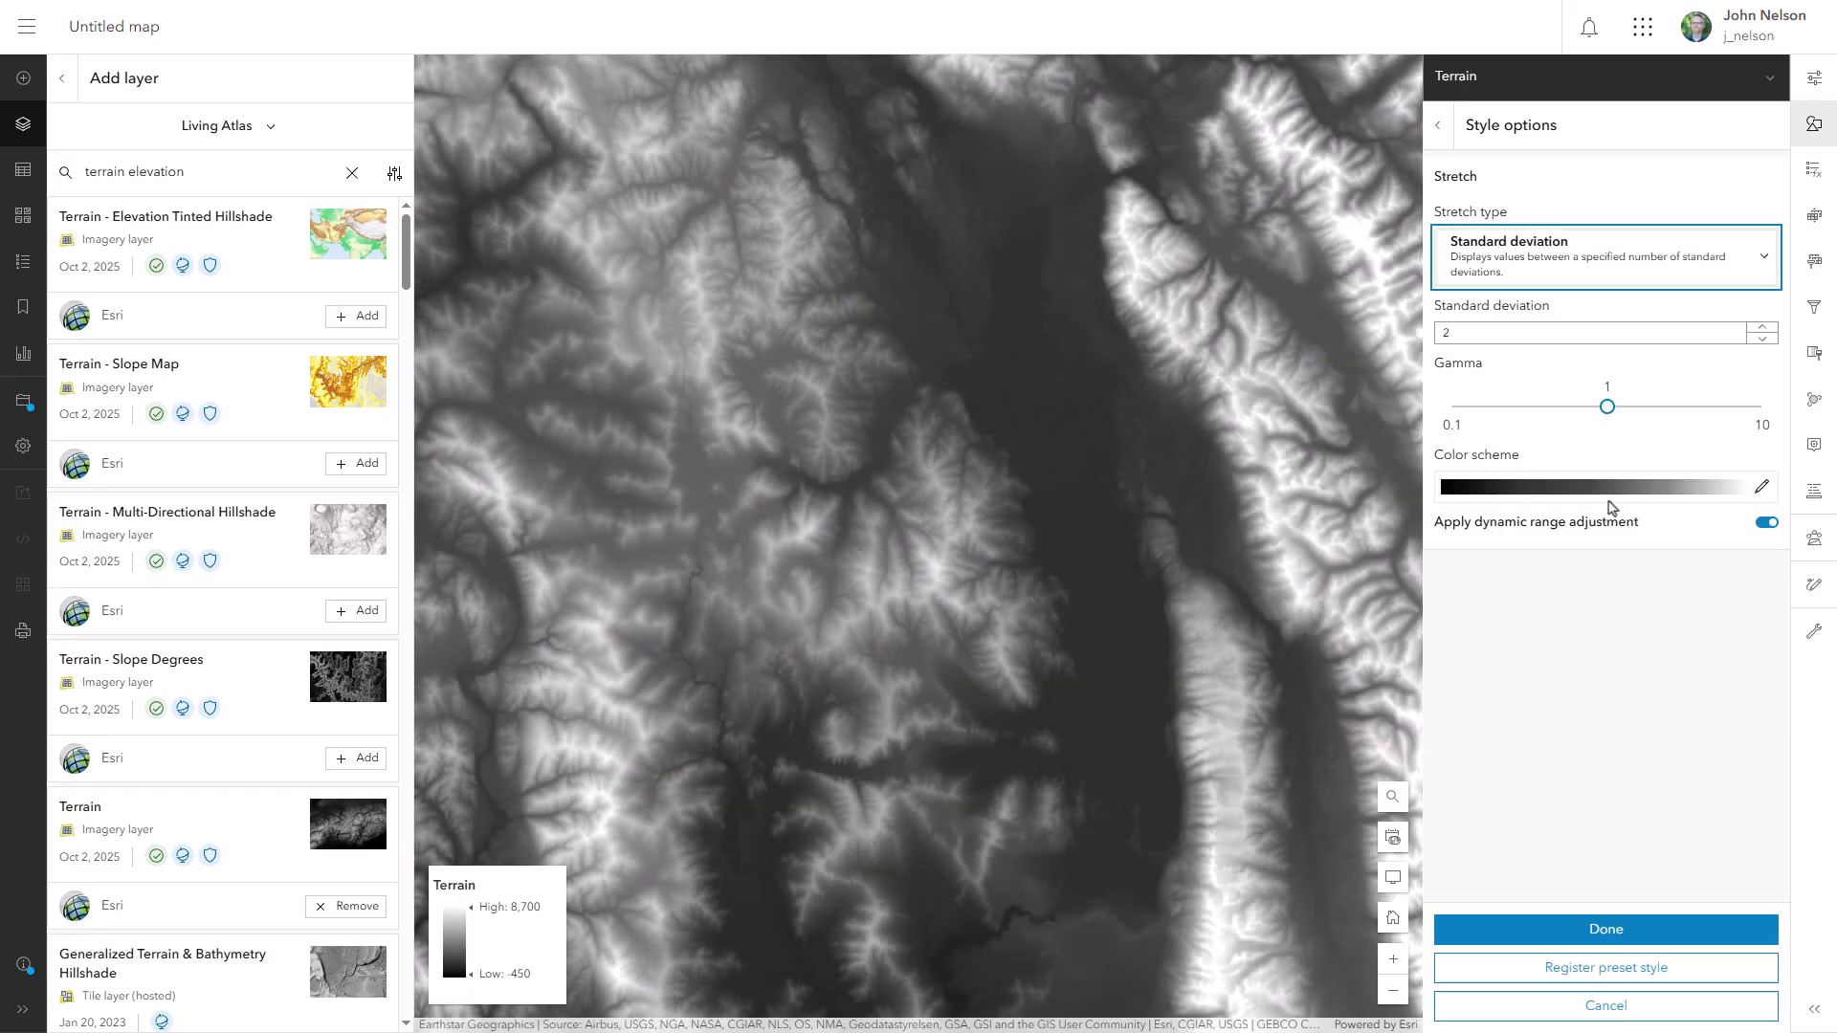
double_click(1445, 333)
text(3)
key(Tab)
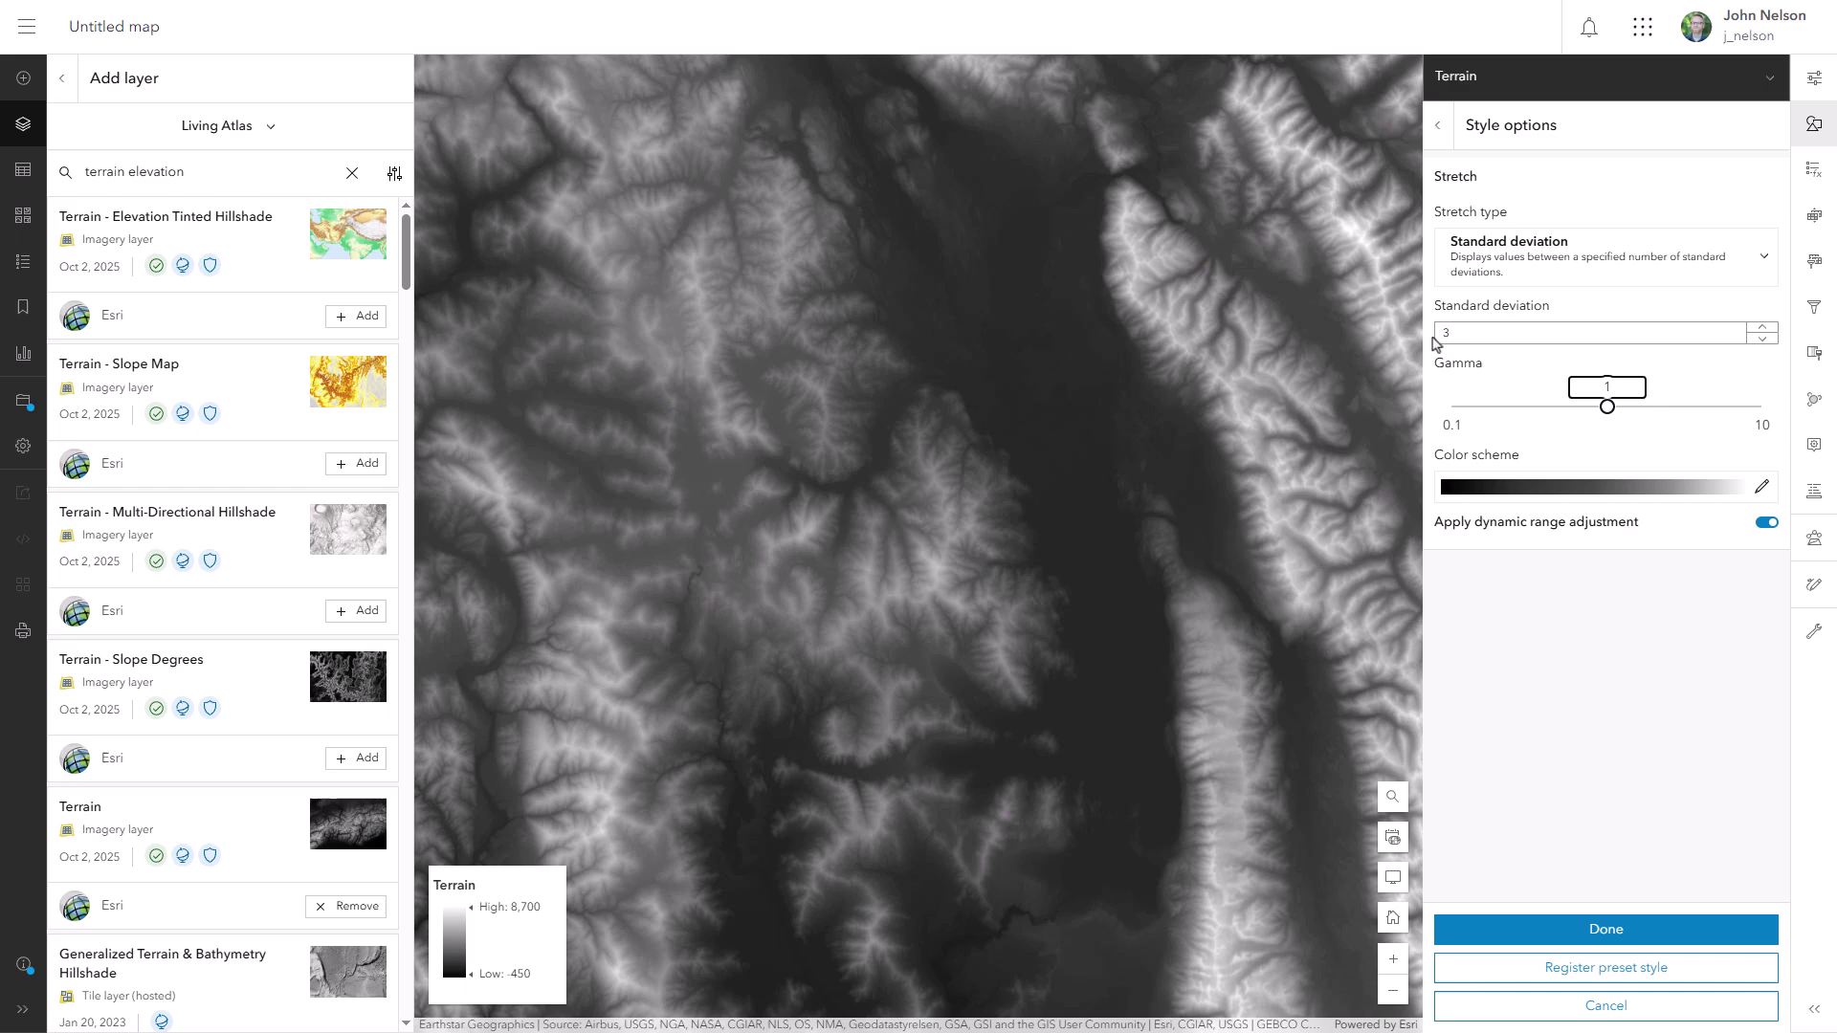
Flip the grey colour ramp so lowlands are light and peaks dark
click(1524, 495)
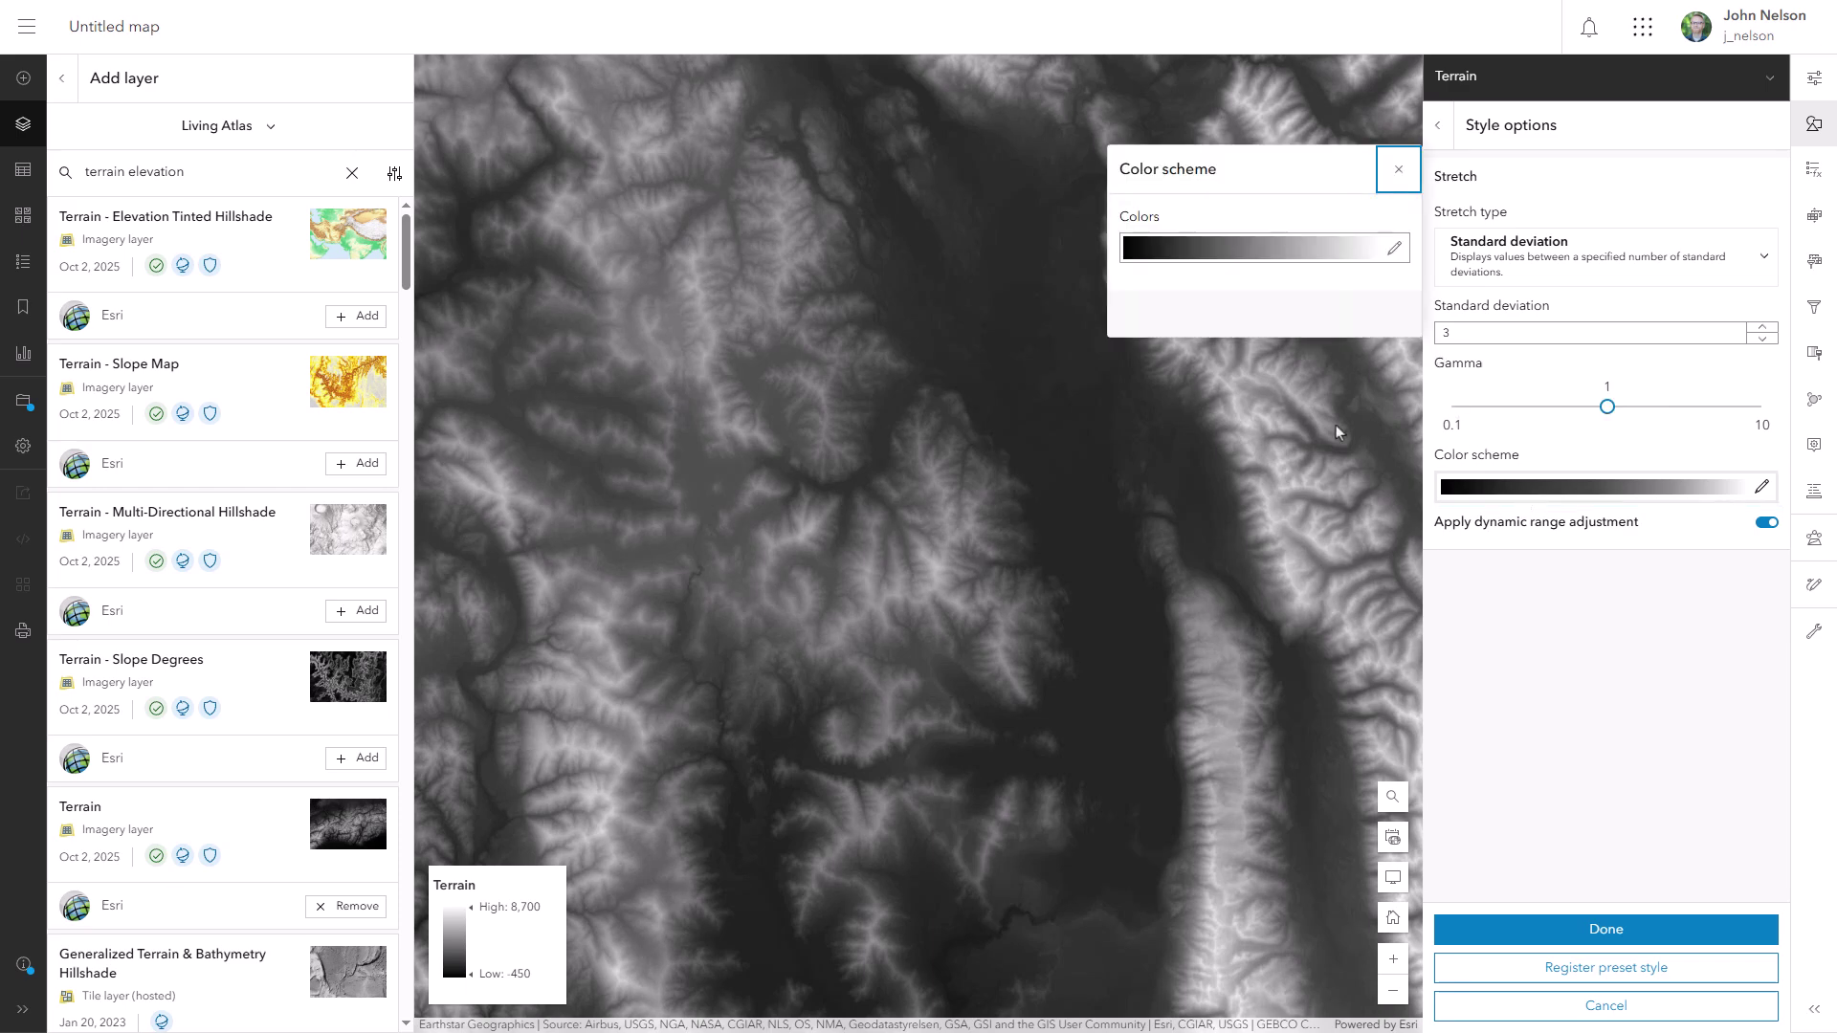
click(1284, 256)
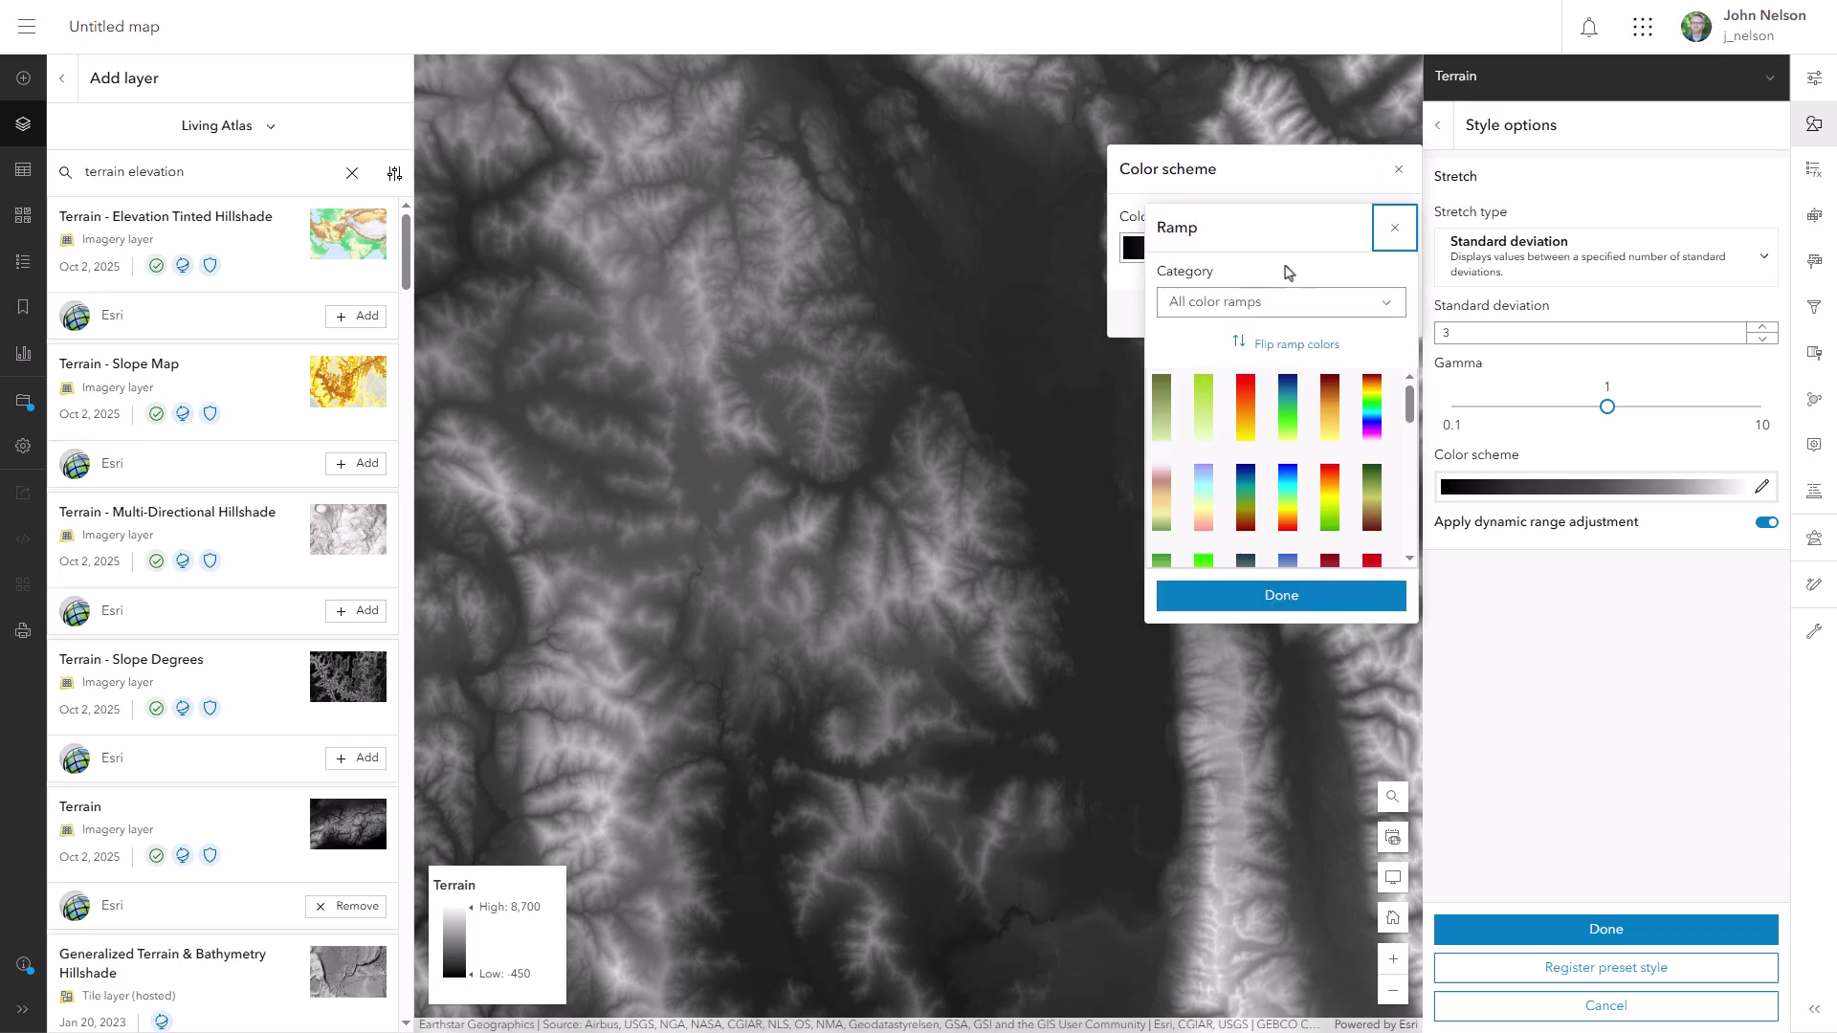
click(1296, 347)
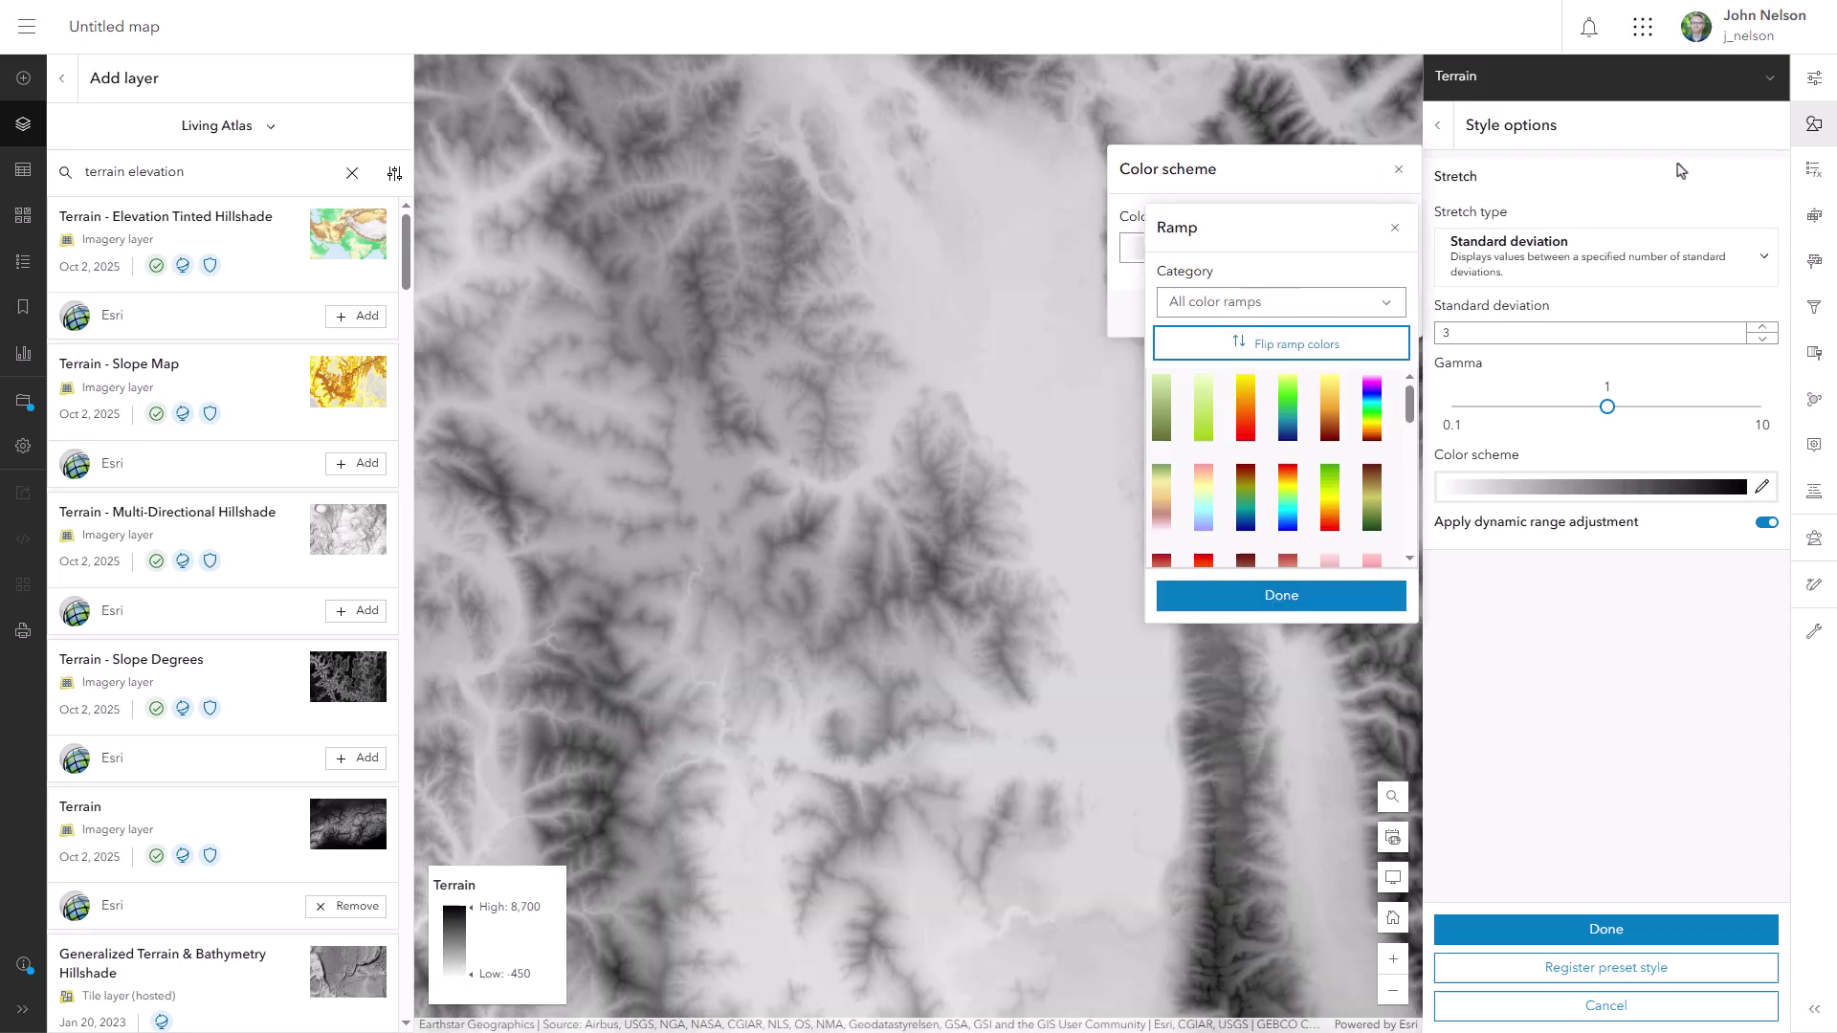
click(1813, 78)
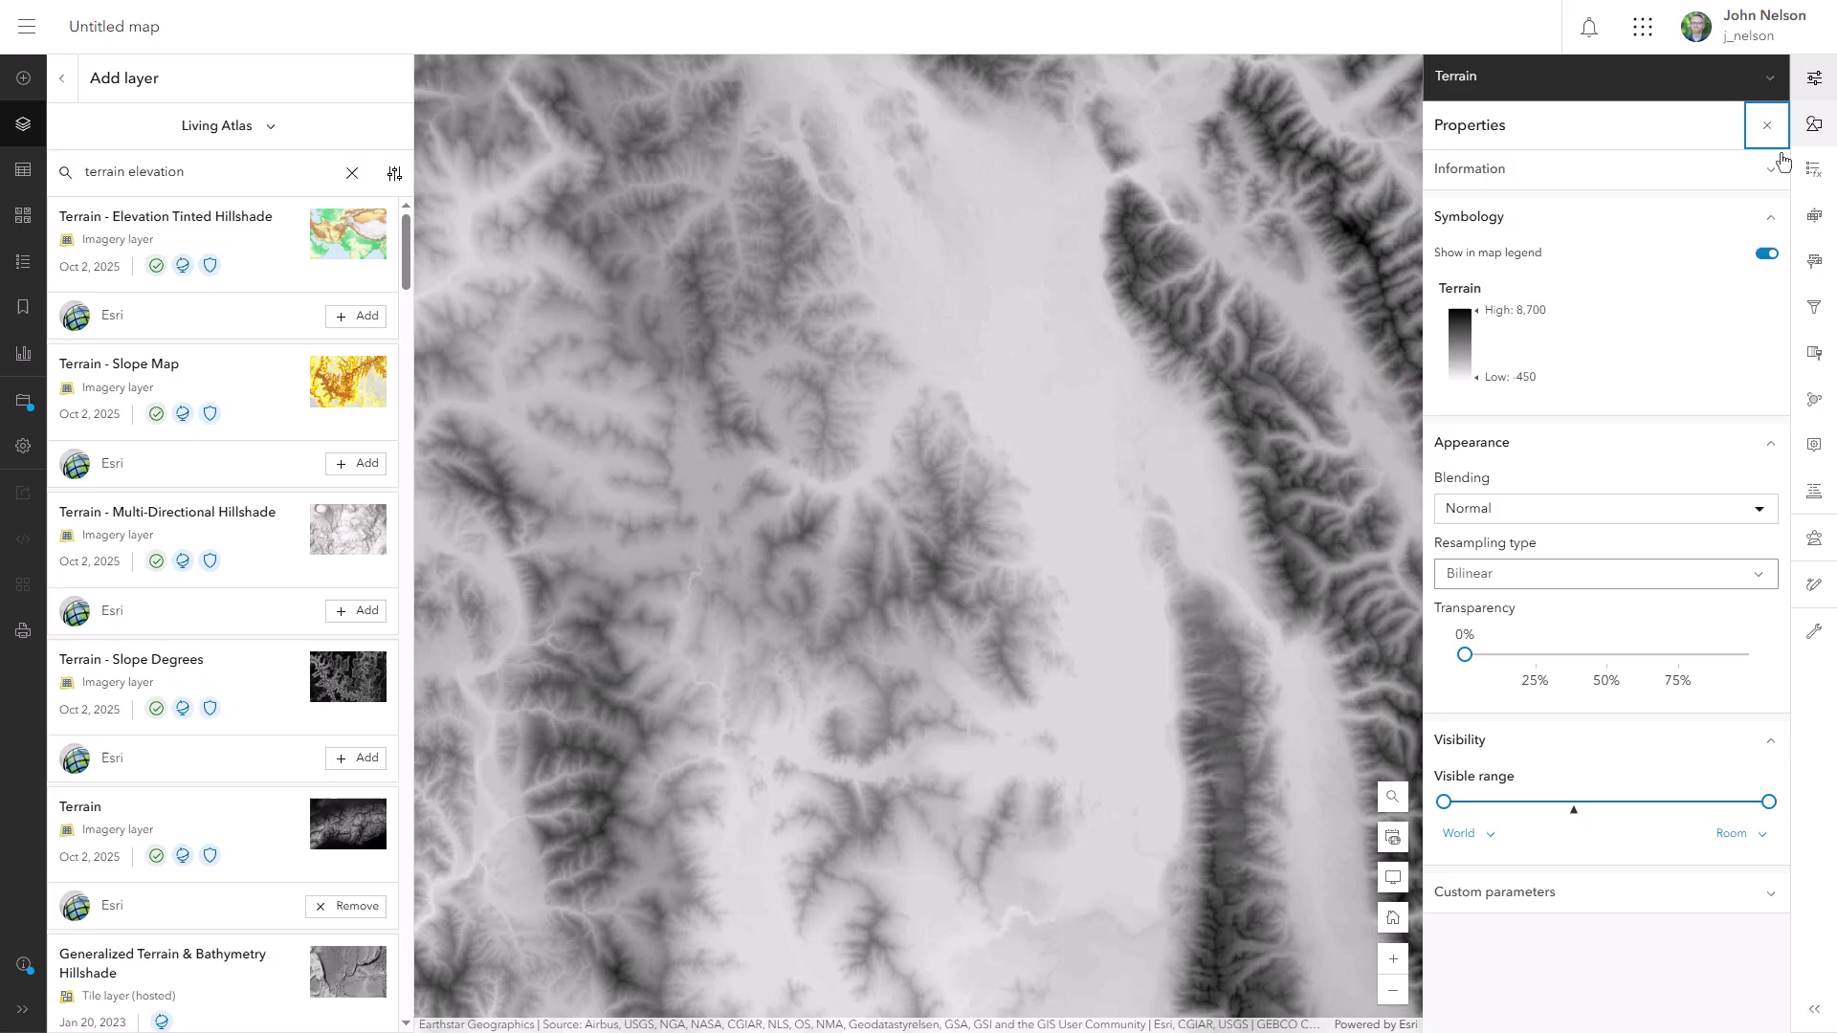
Set the second Terrain layer's blend mode to Screen
click(1578, 528)
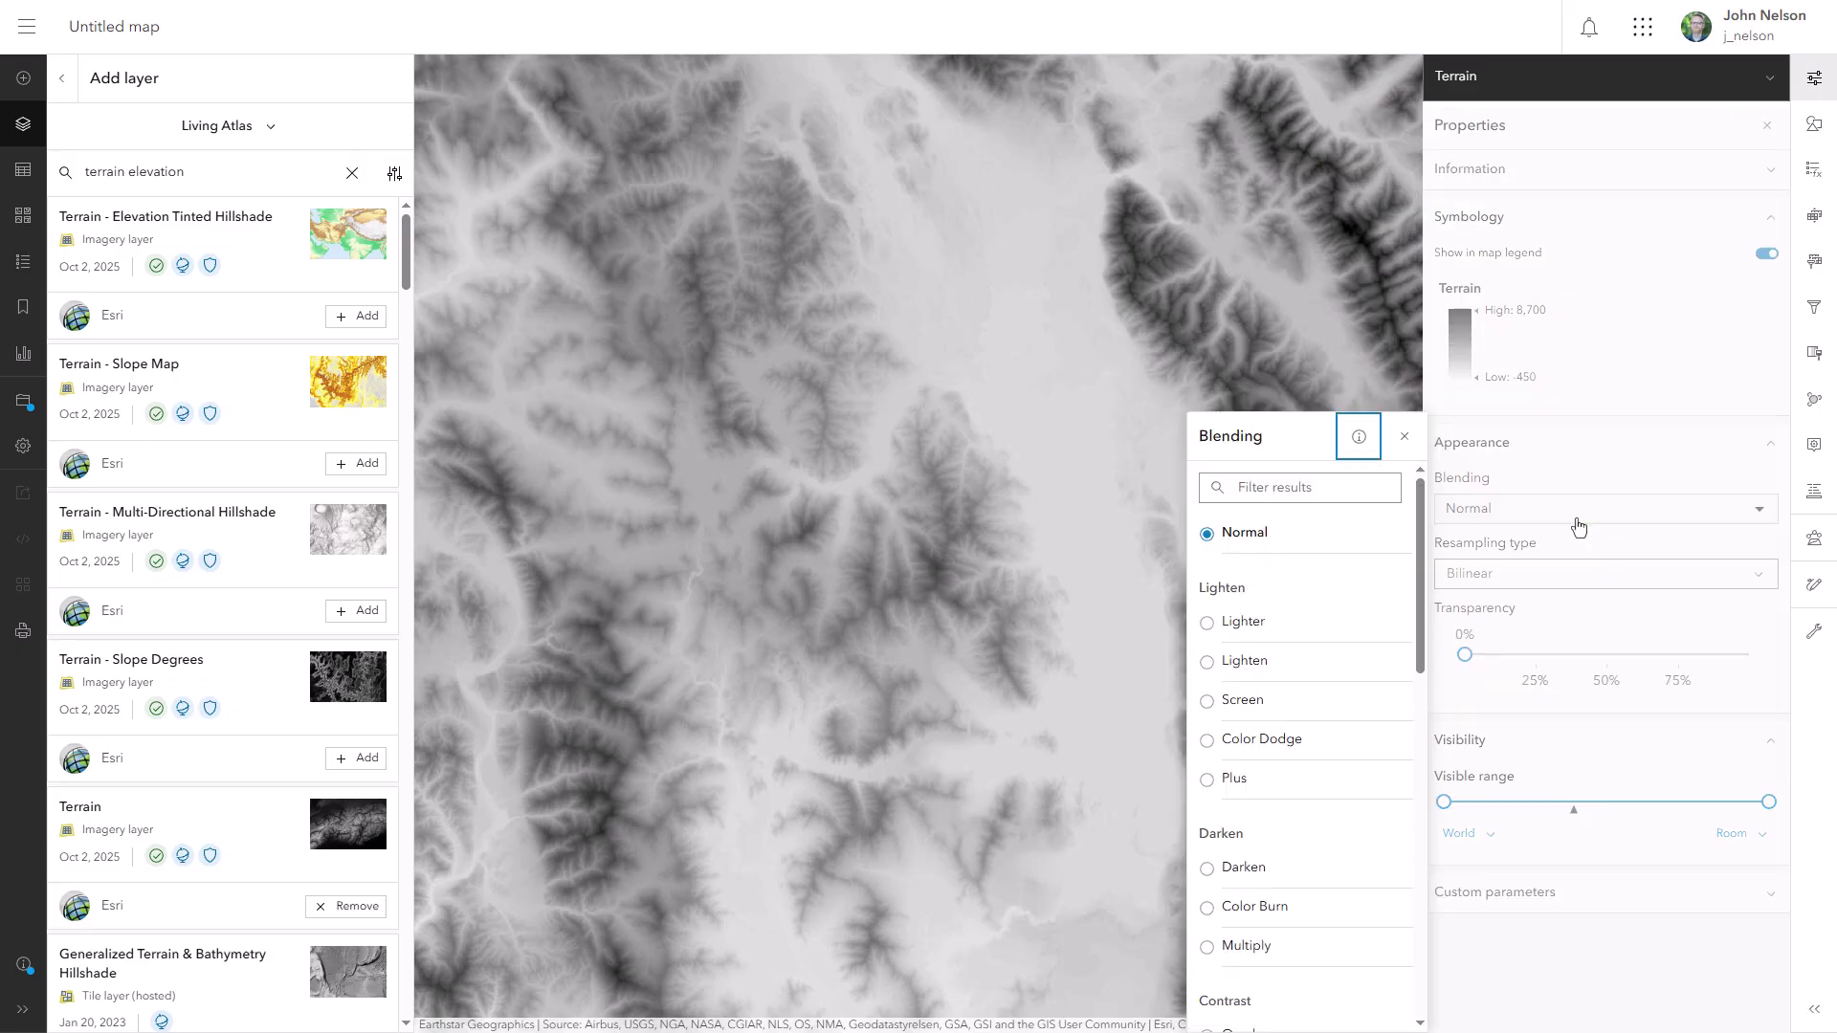
drag(1421, 612, 1421, 636)
click(1237, 648)
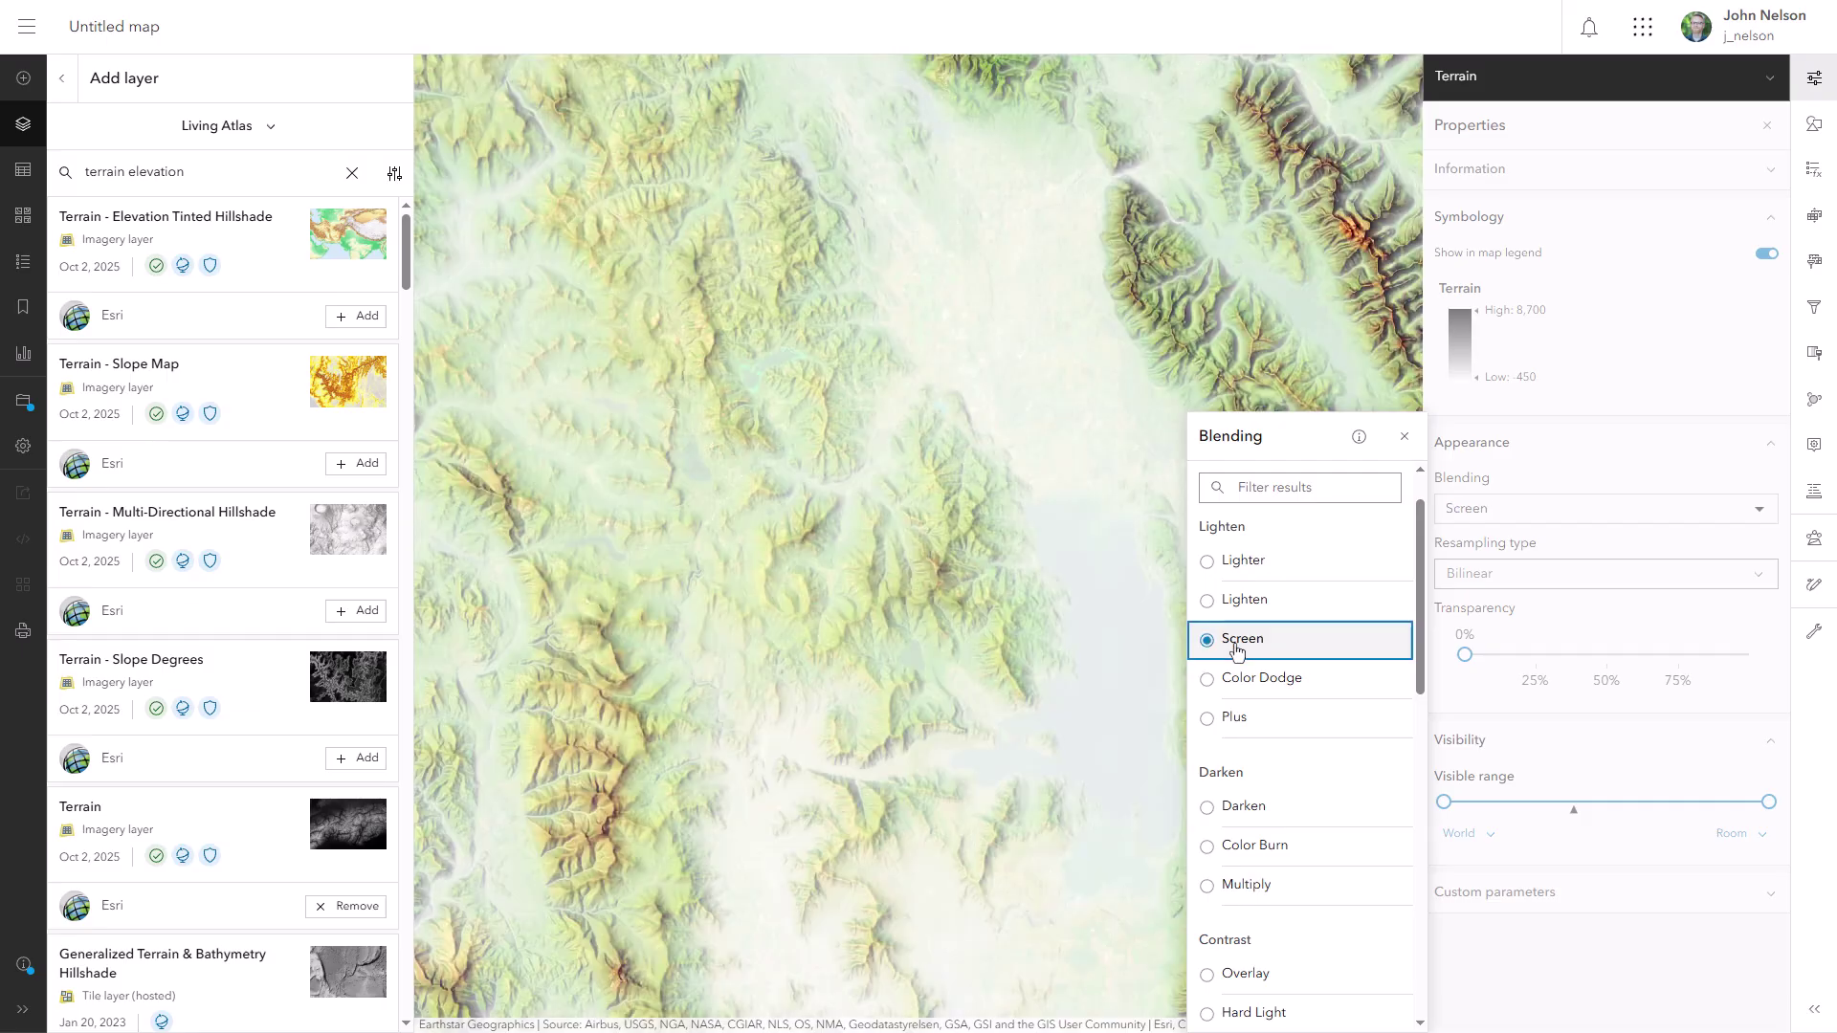
click(1405, 437)
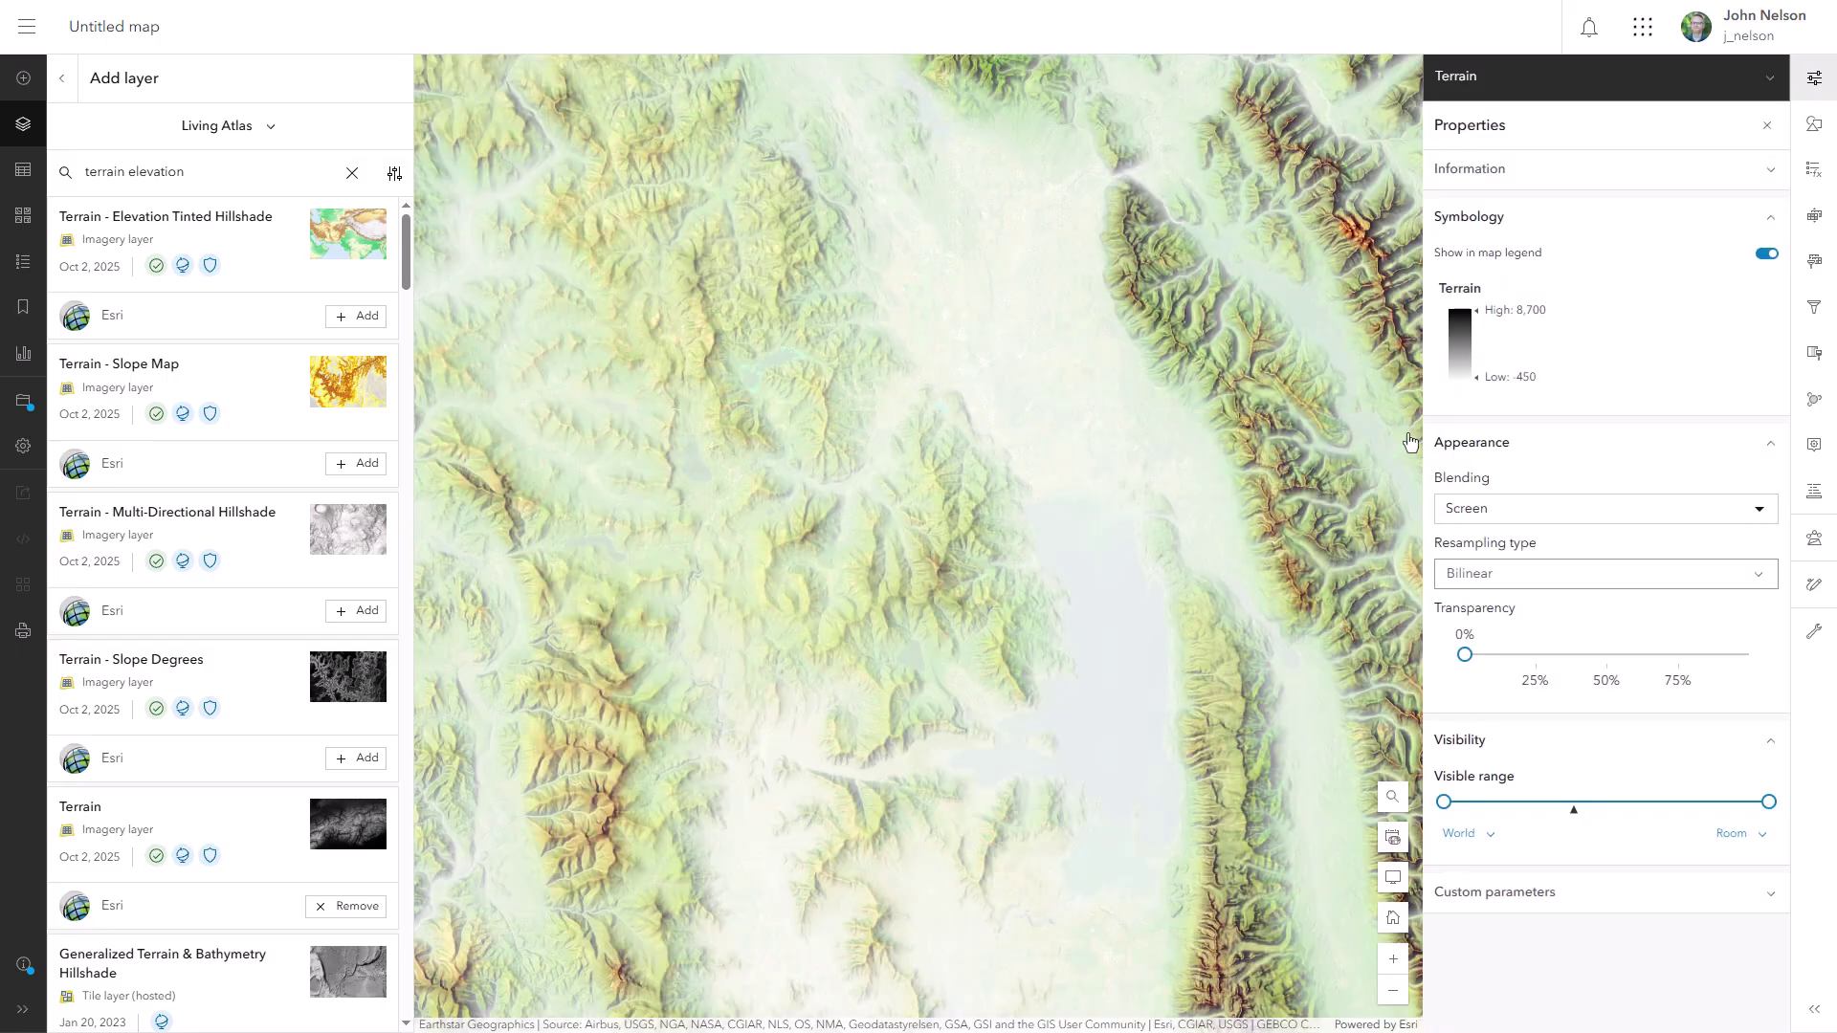
Expand the map to fill the window, zoom out to the whole region, then zoom in one level
click(1391, 880)
click(1806, 991)
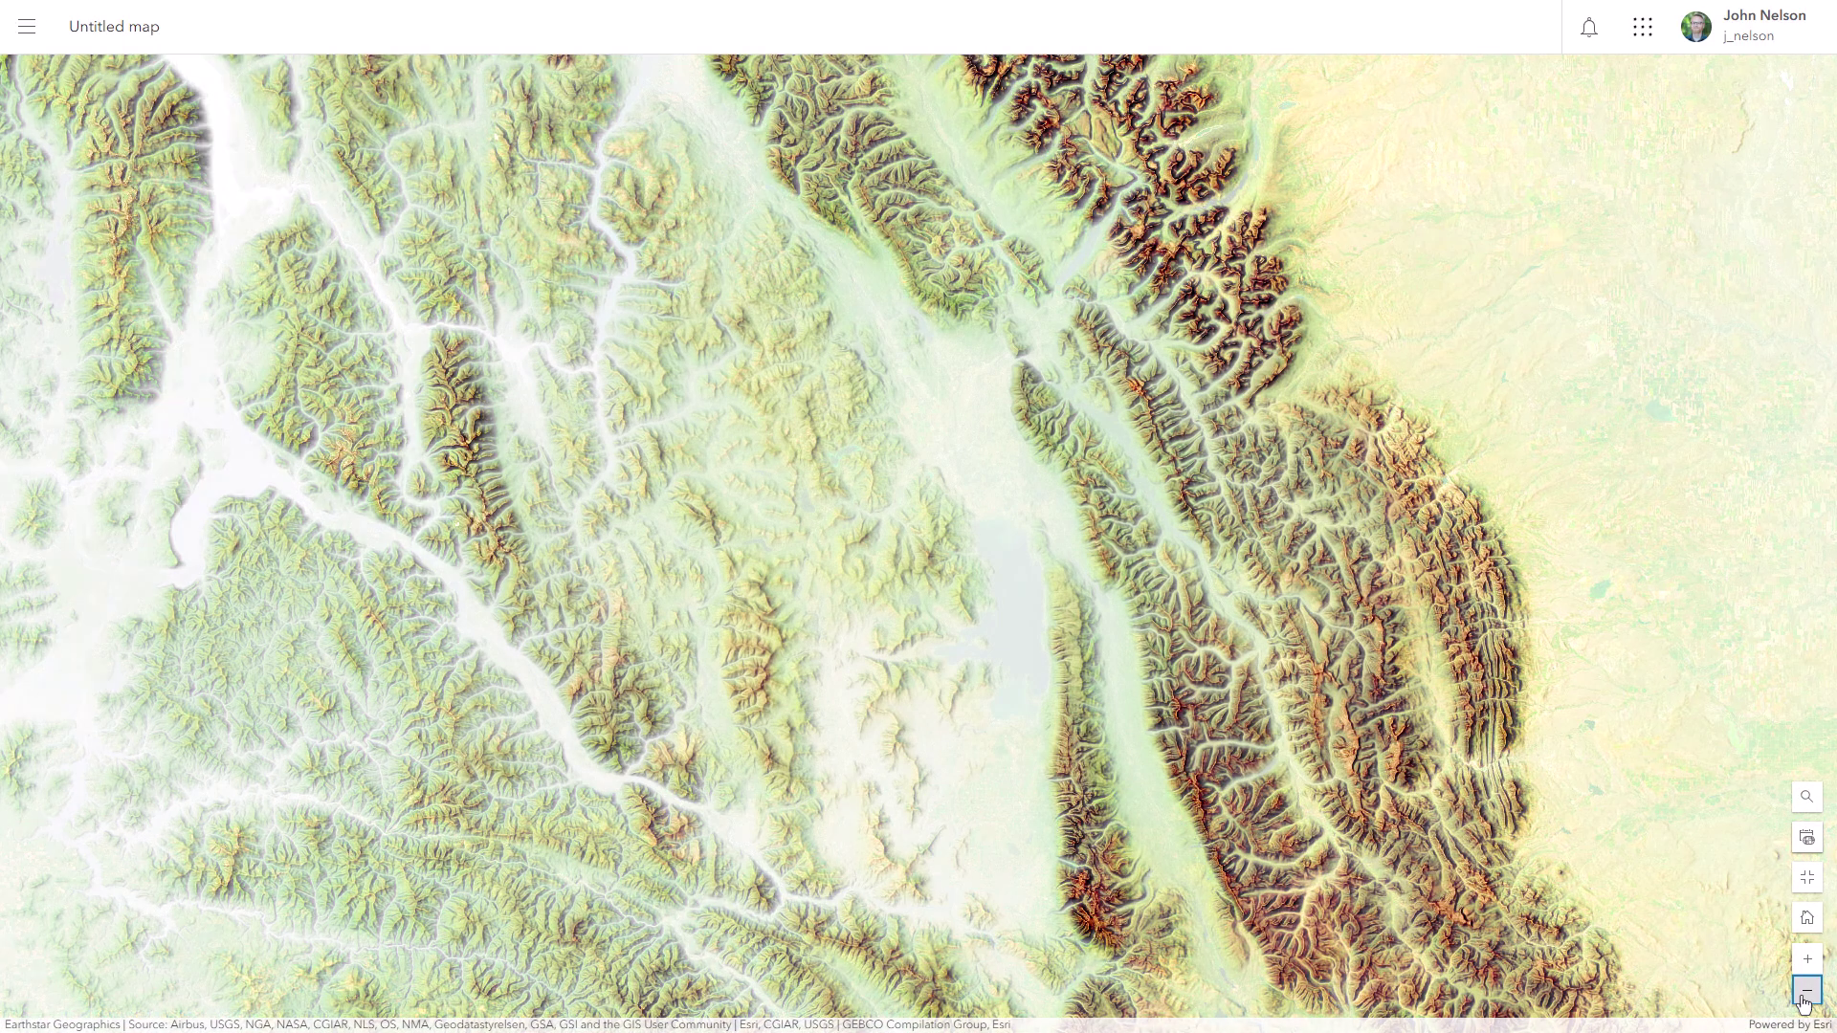
click(1806, 991)
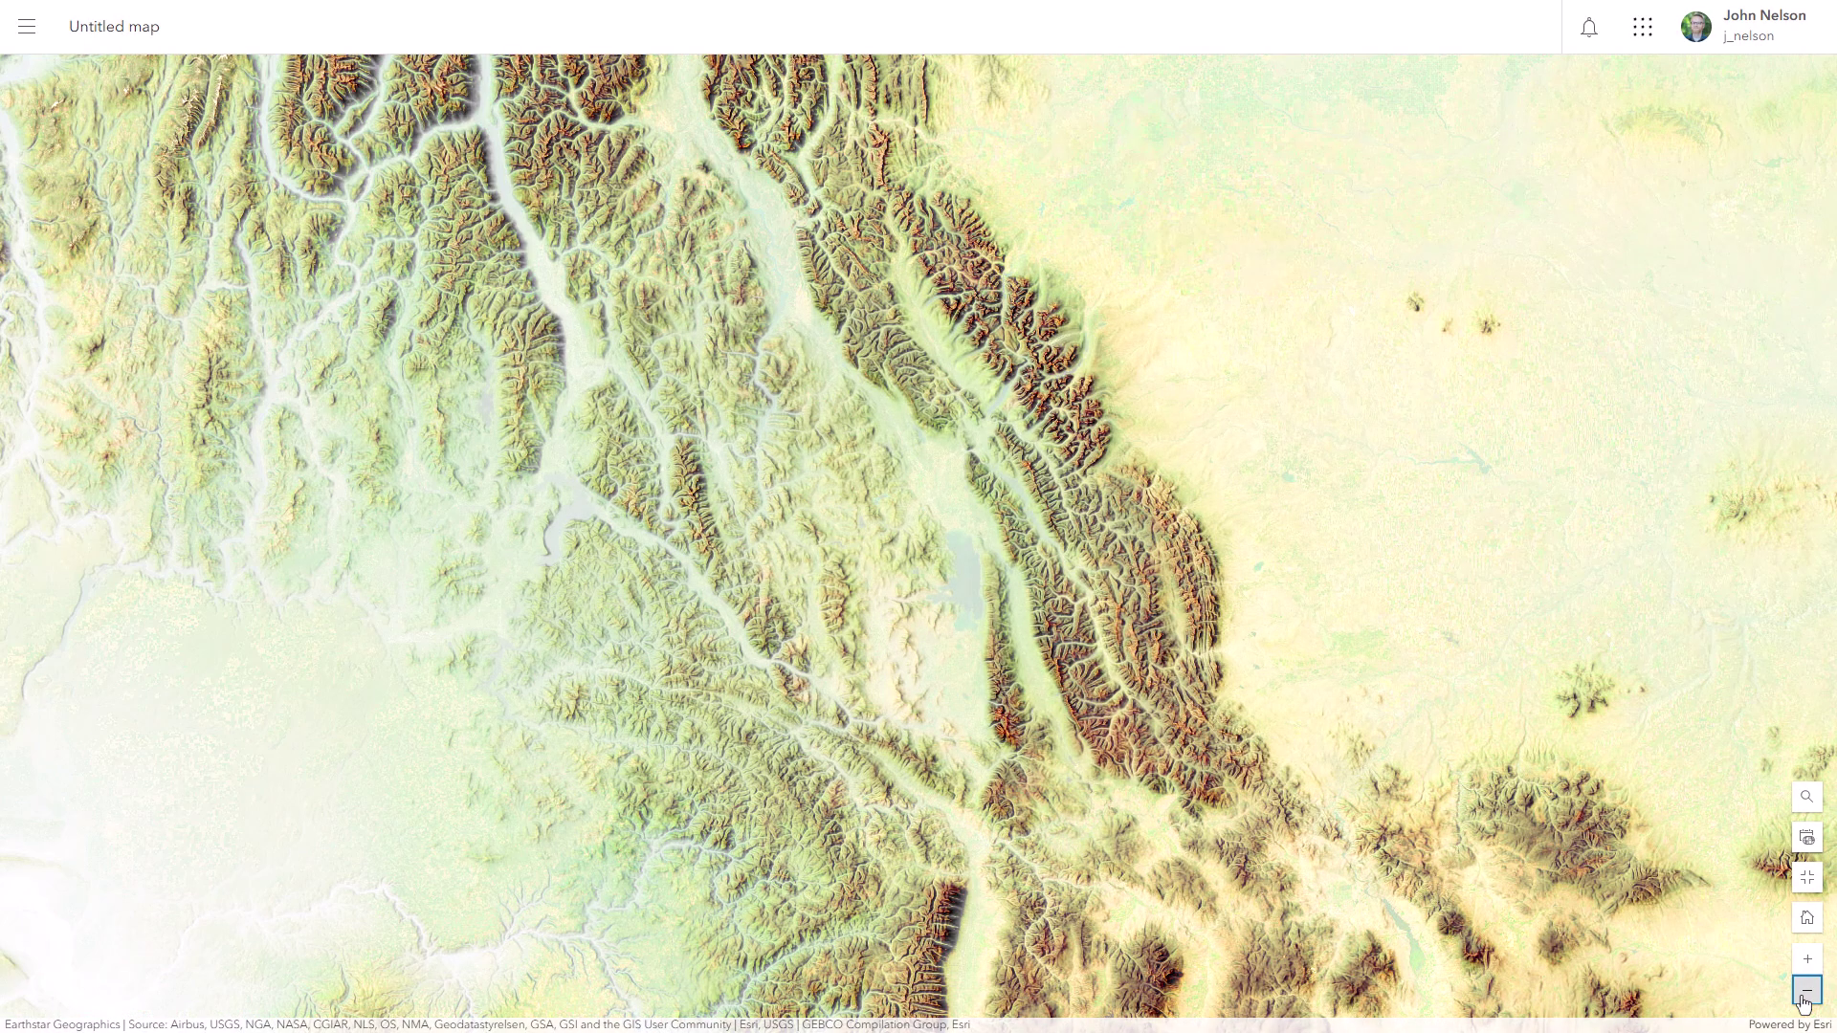
click(1806, 991)
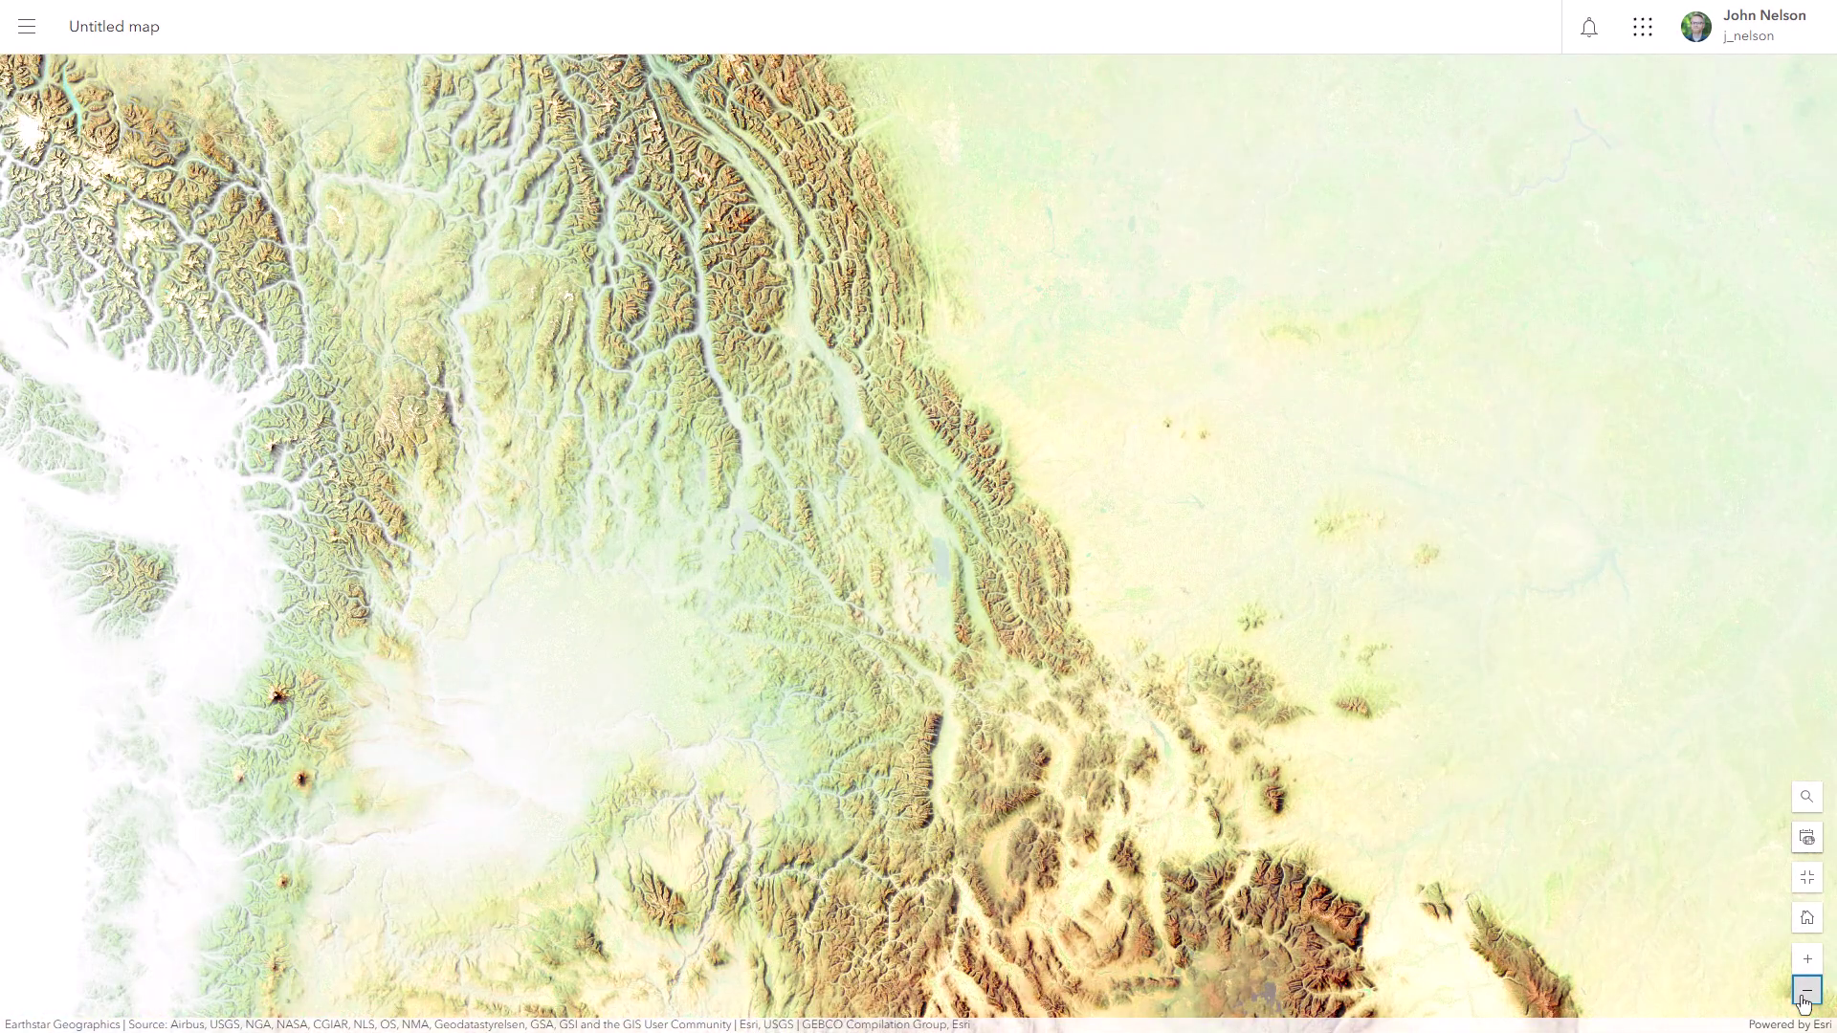
click(1808, 960)
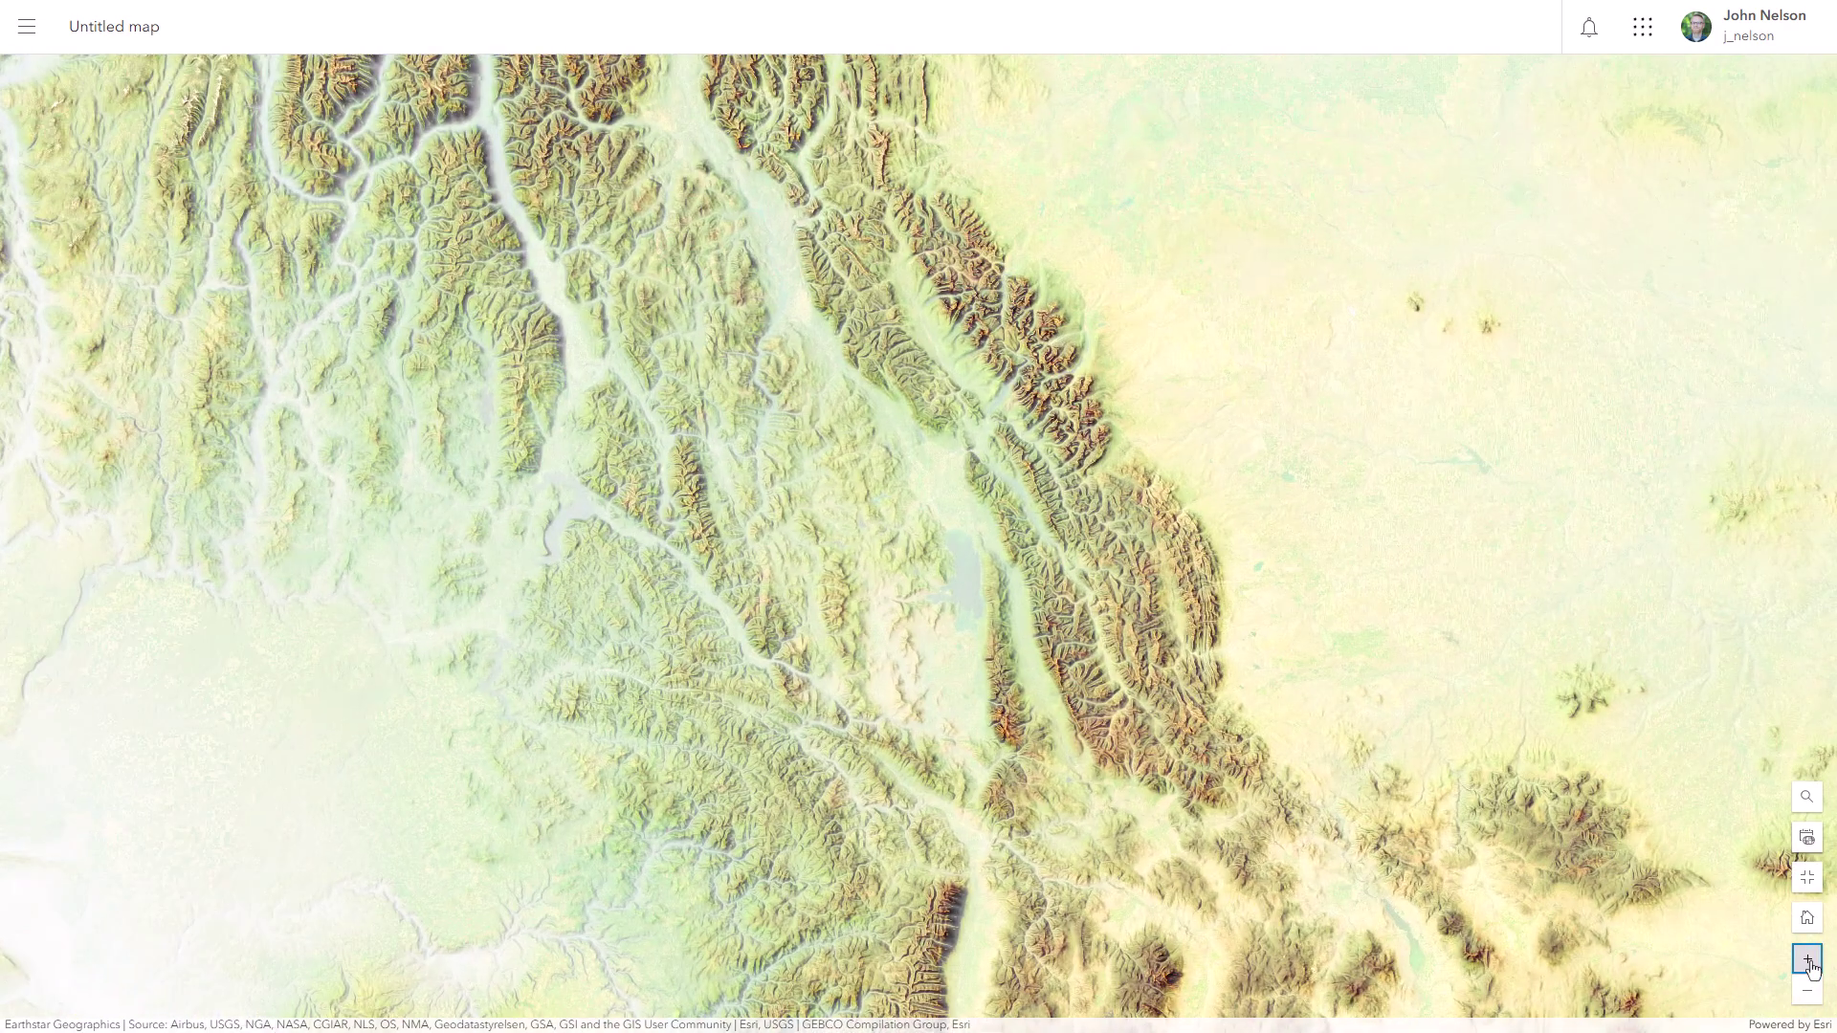
Zoom in further and set the top Terrain layer's transparency to 25%
click(1808, 961)
click(1808, 960)
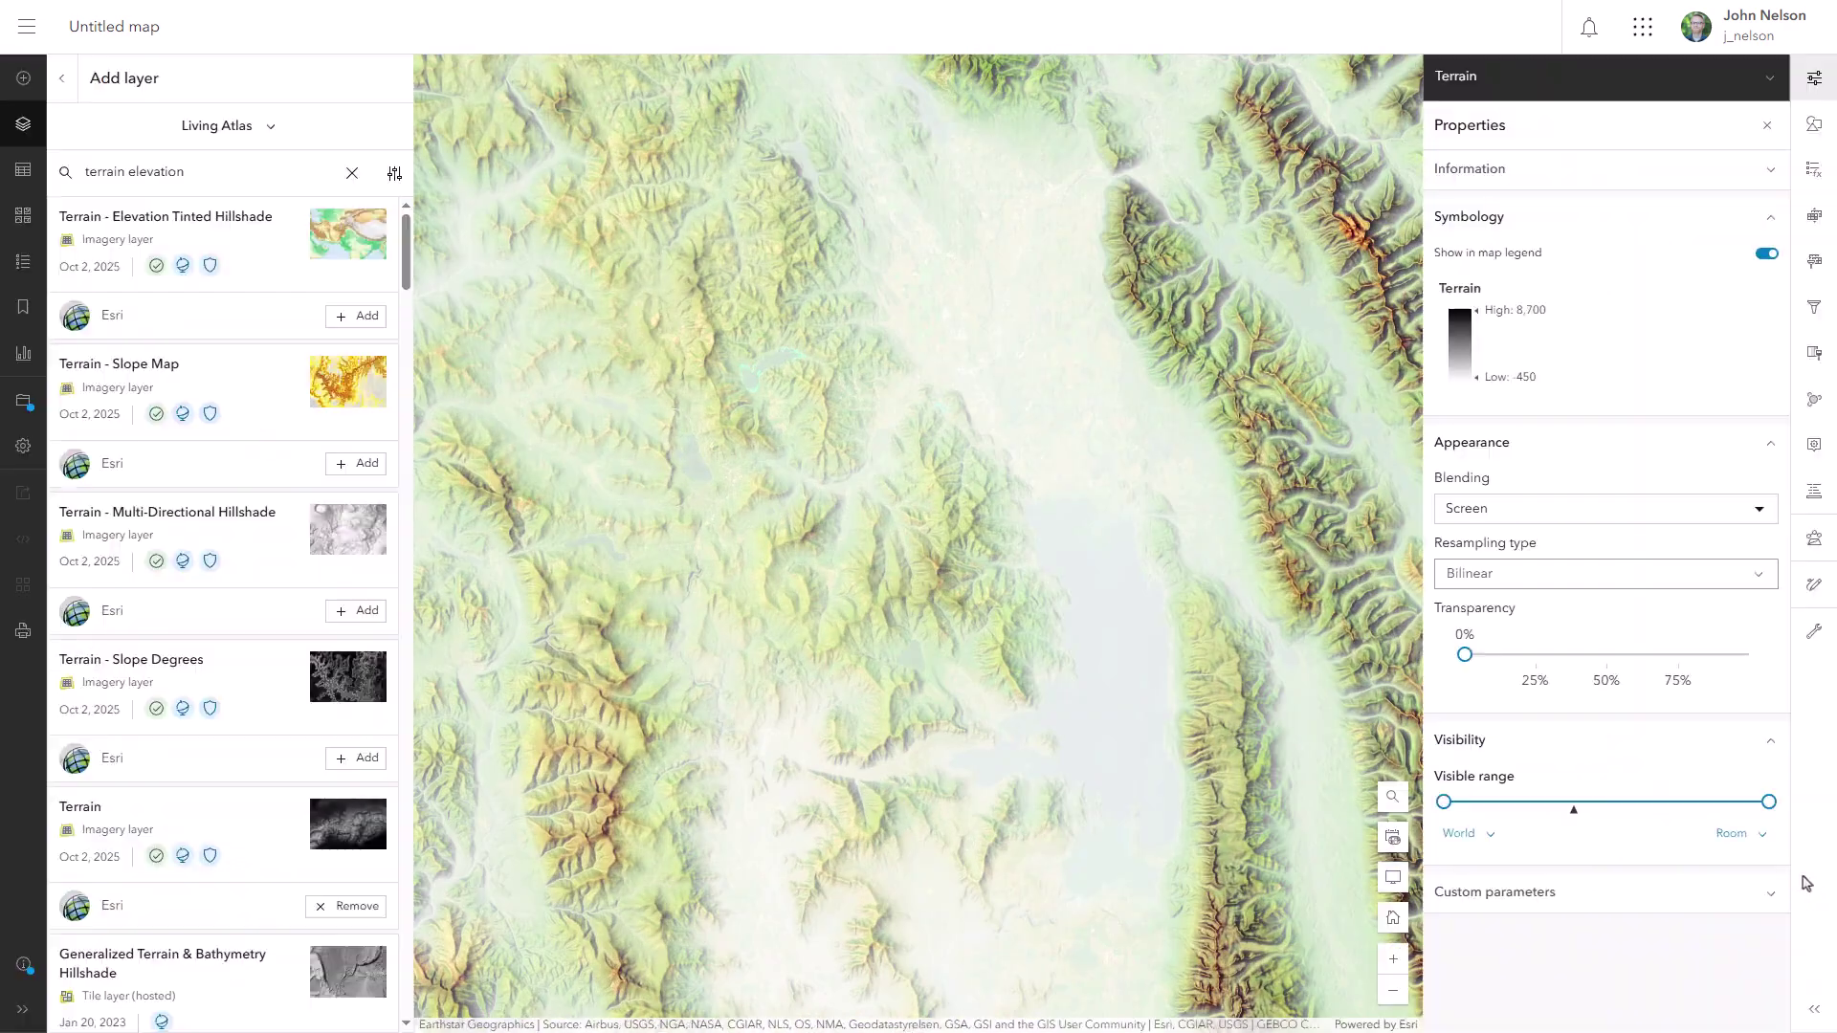
click(61, 79)
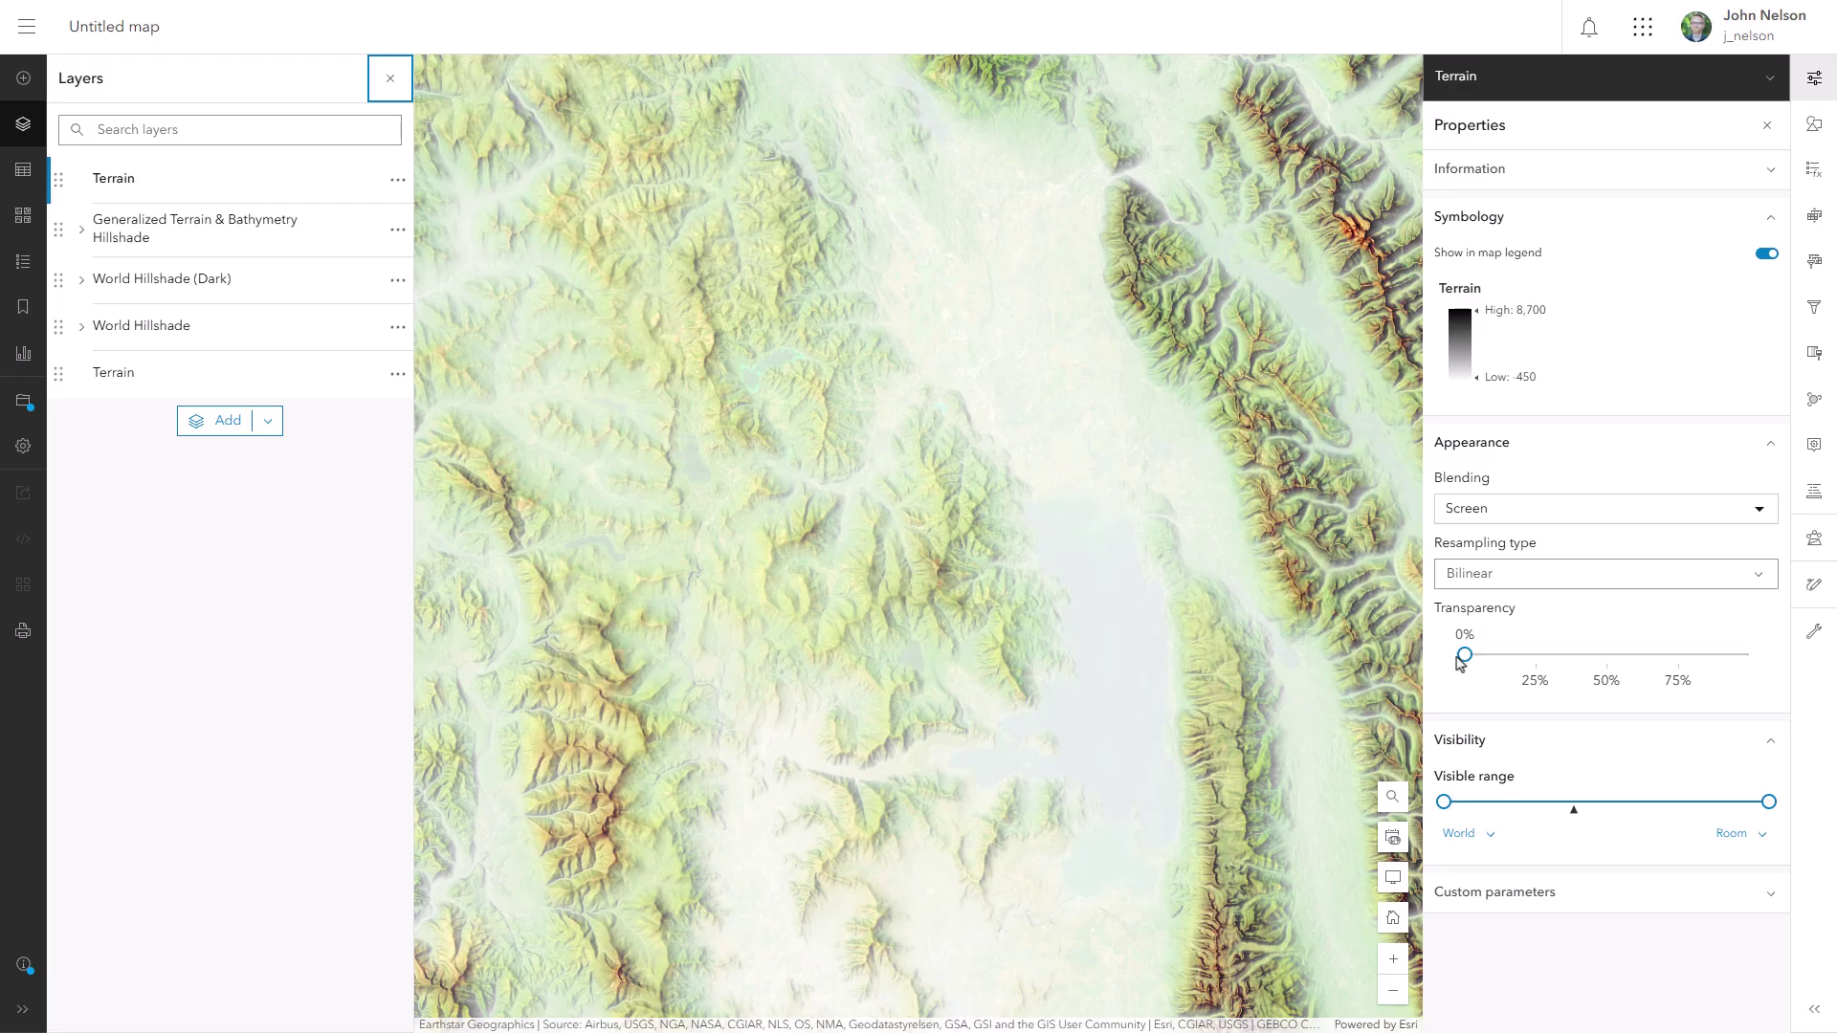
drag(1461, 658, 1535, 656)
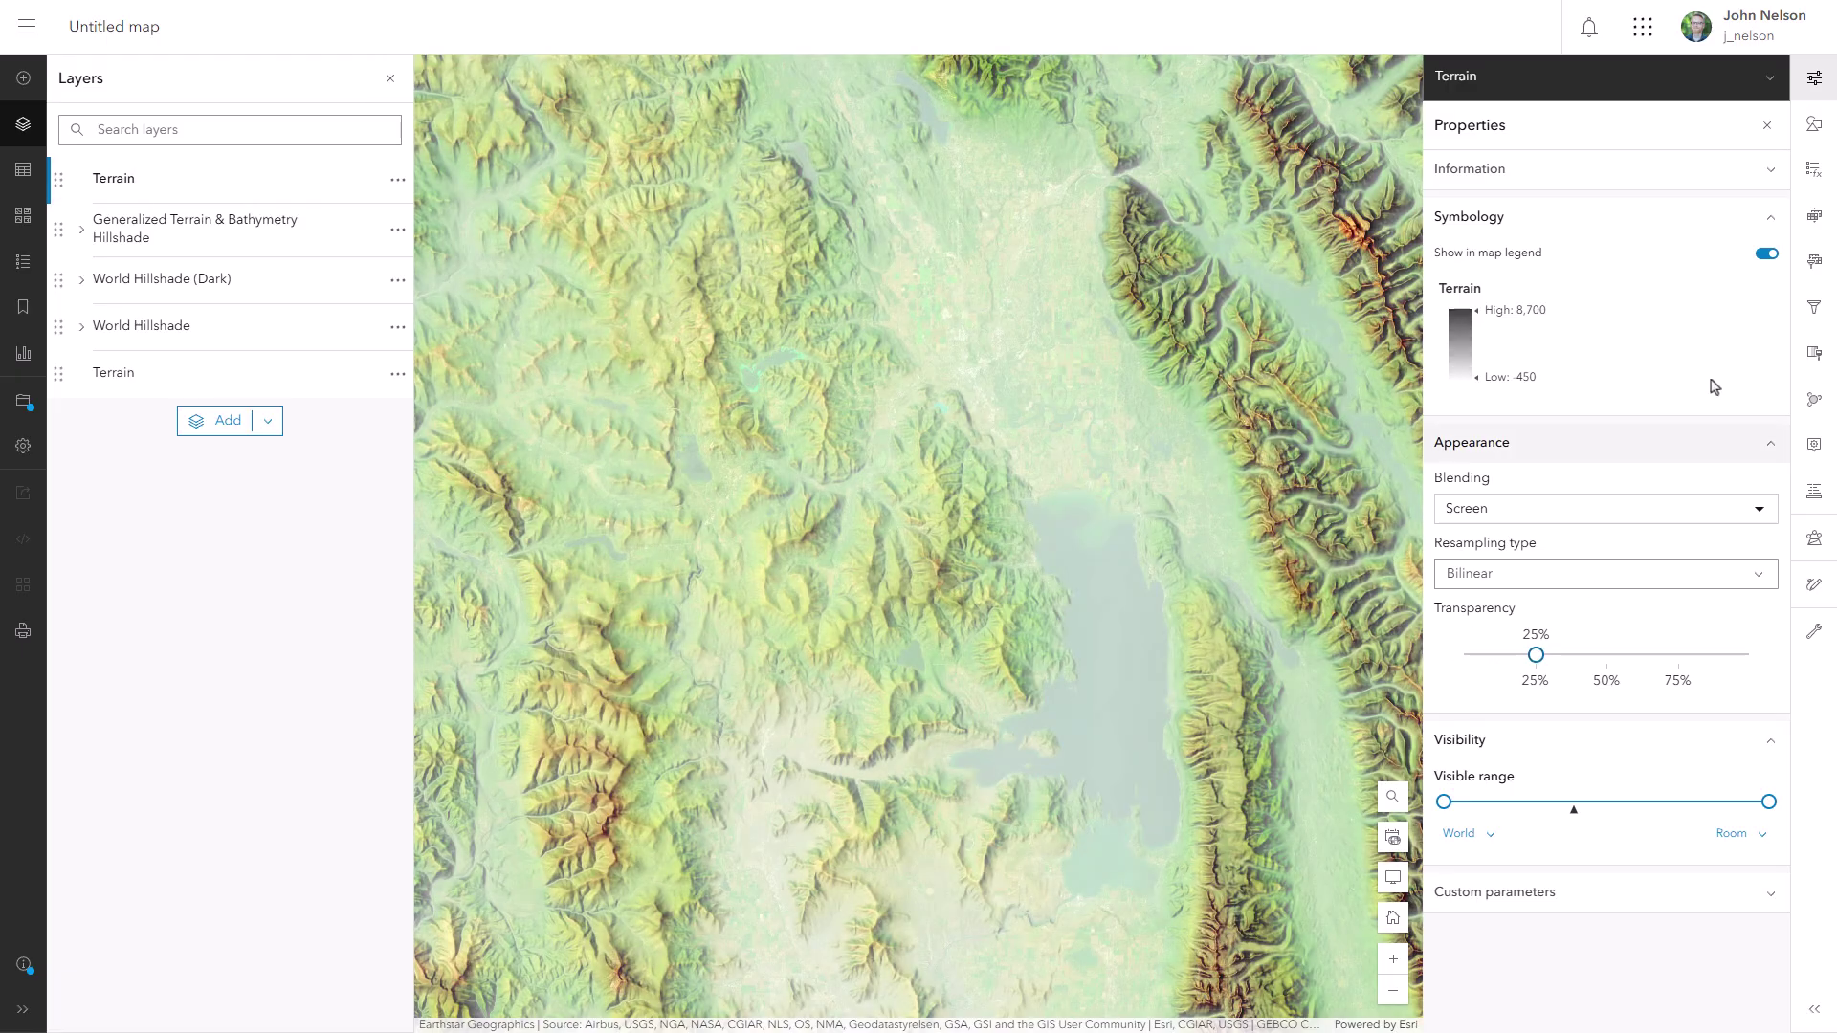
click(1822, 84)
Rename the top Terrain layer to 'Mist'
click(397, 180)
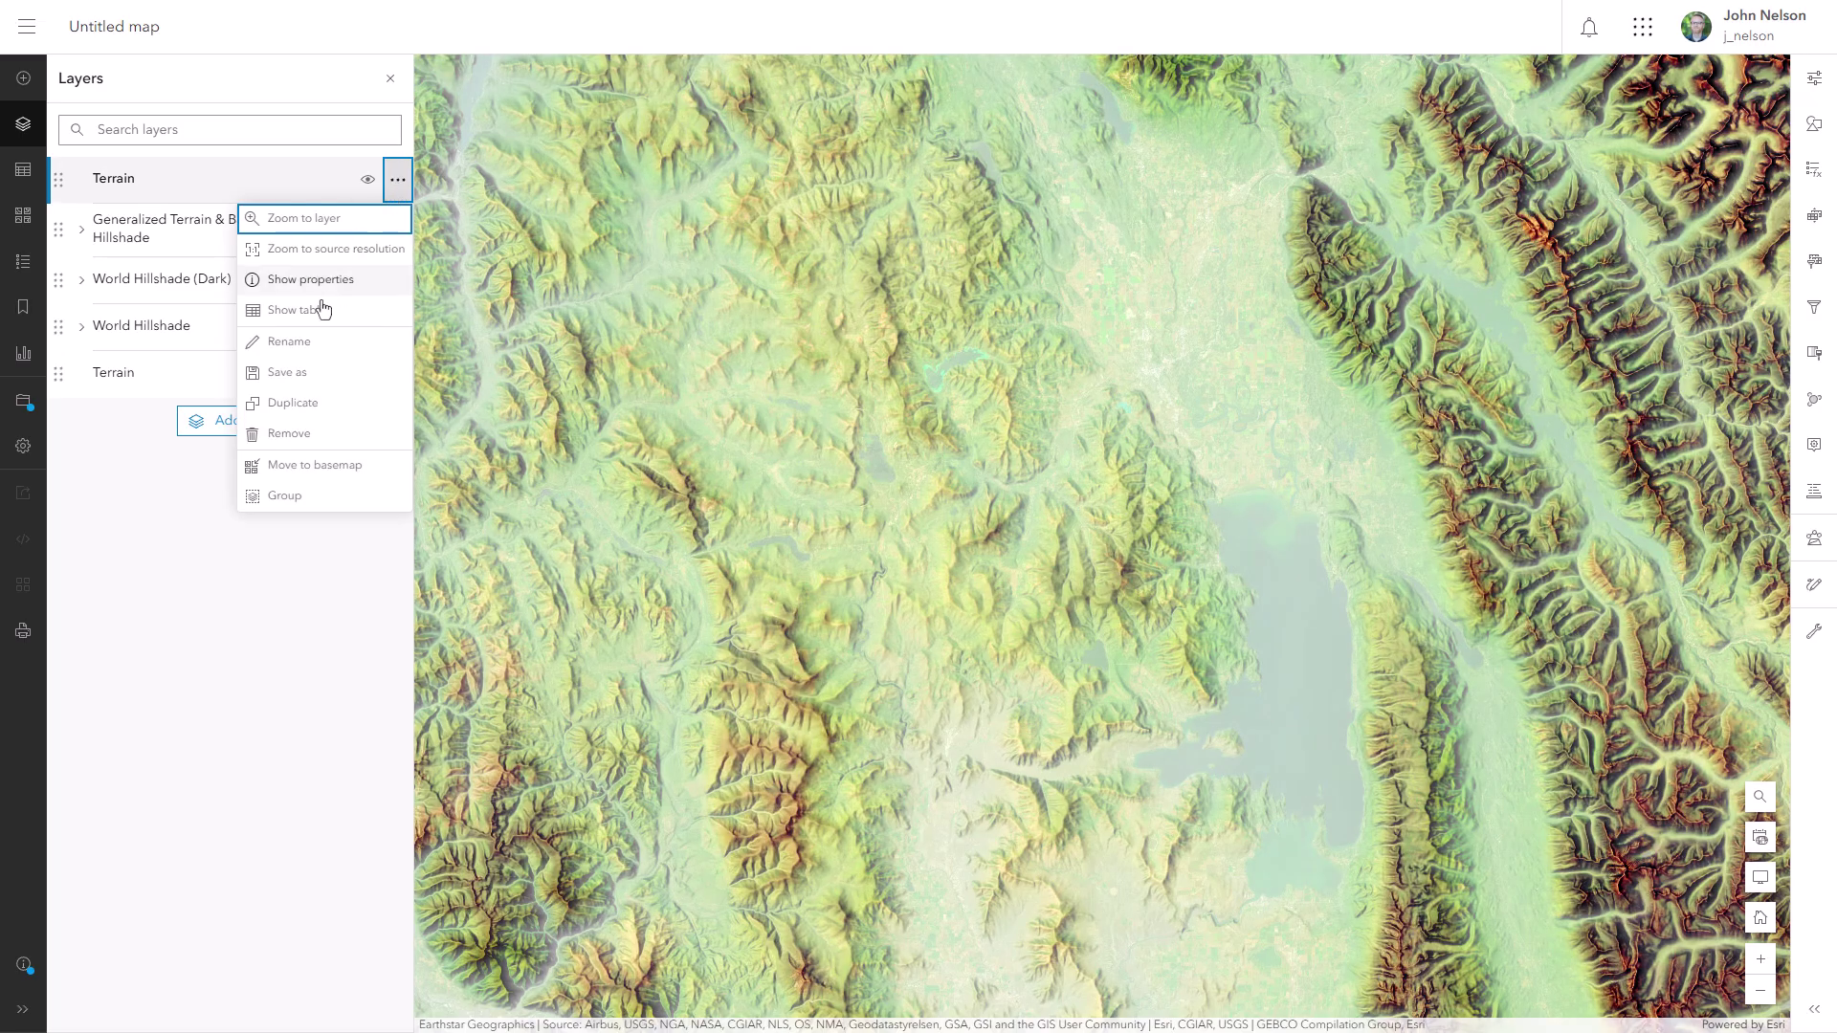
click(306, 343)
text(Mist)
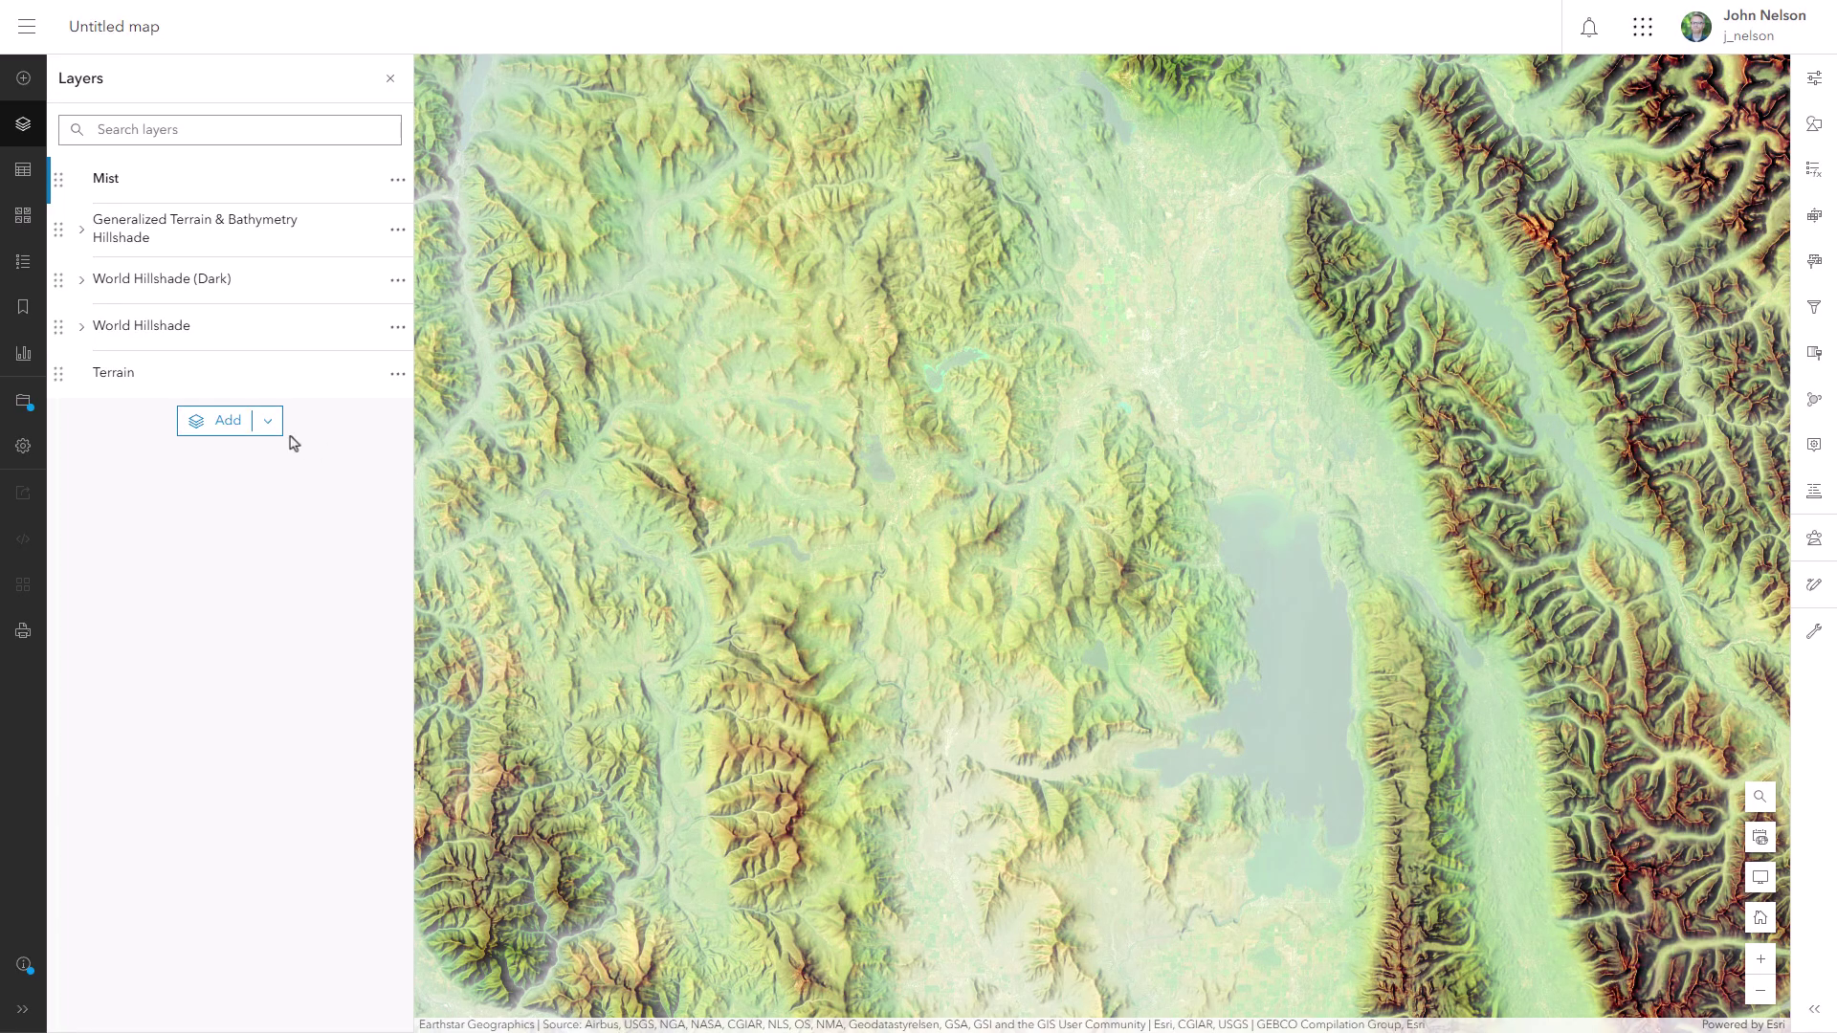
Search Living Atlas for 'bathymetry light' and add the Bathymetry Light layer to the map
click(211, 424)
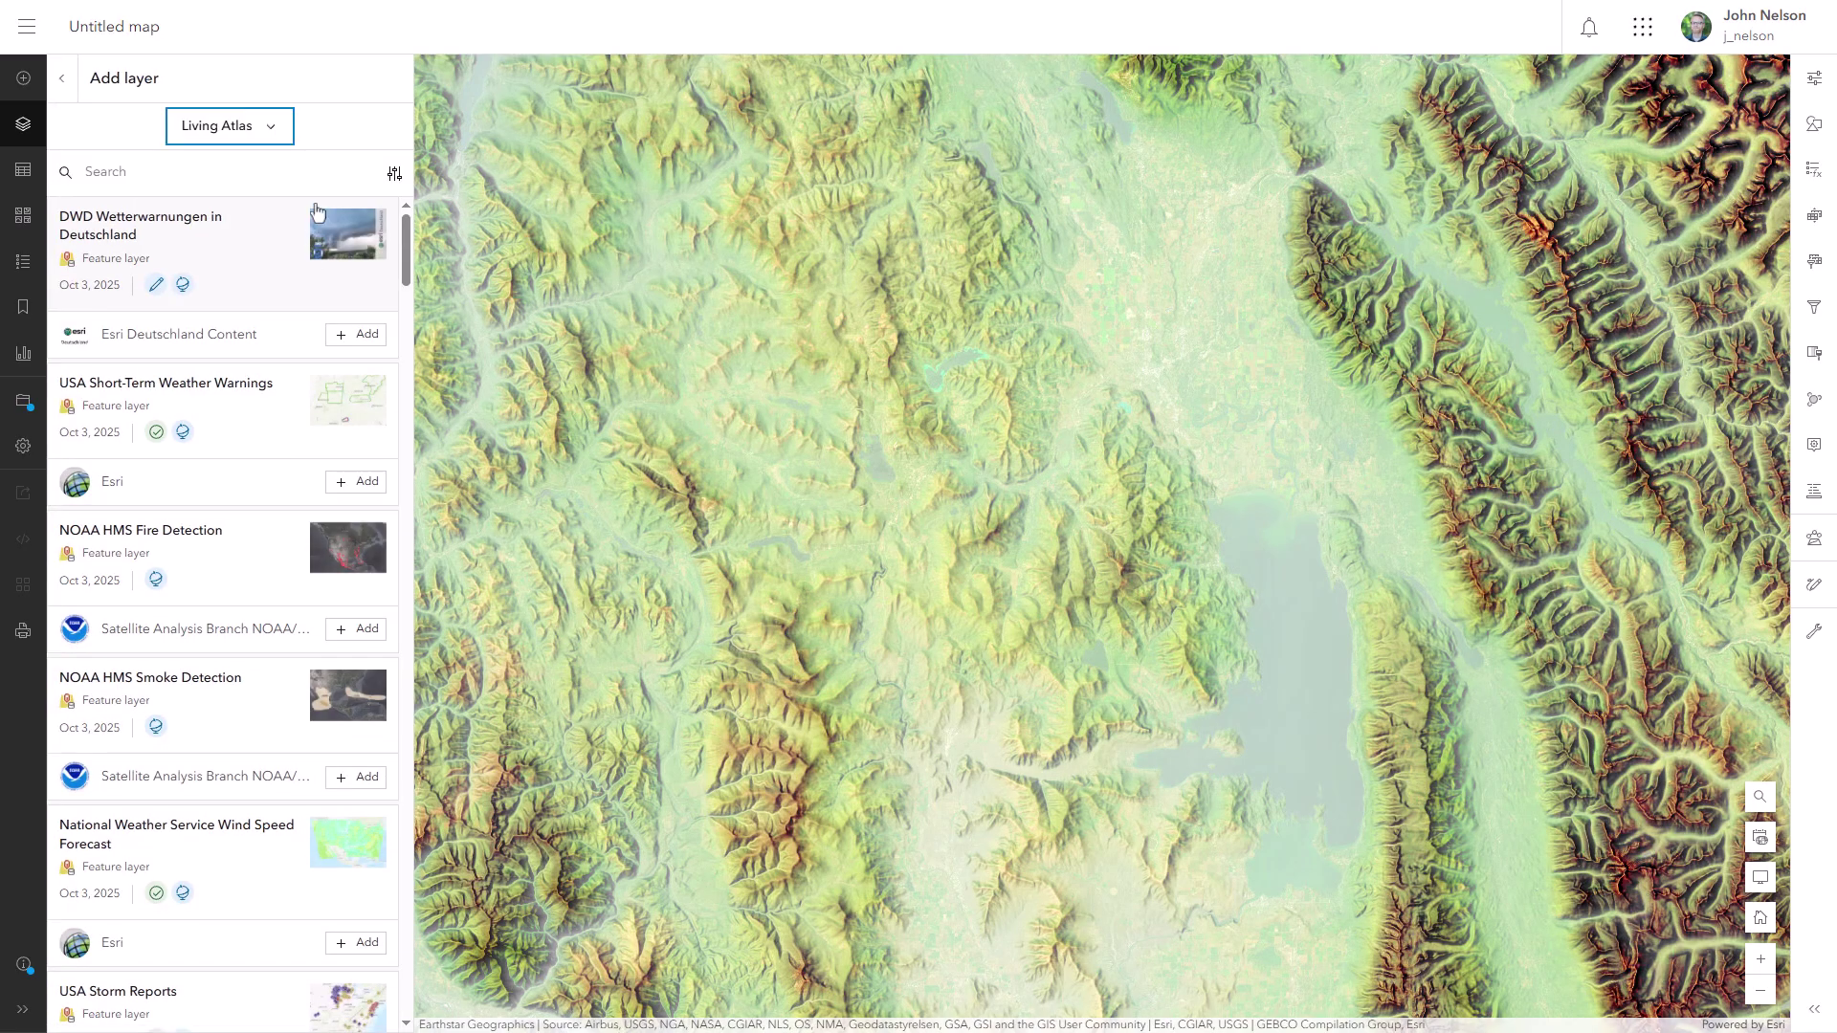
click(319, 176)
text(bathym)
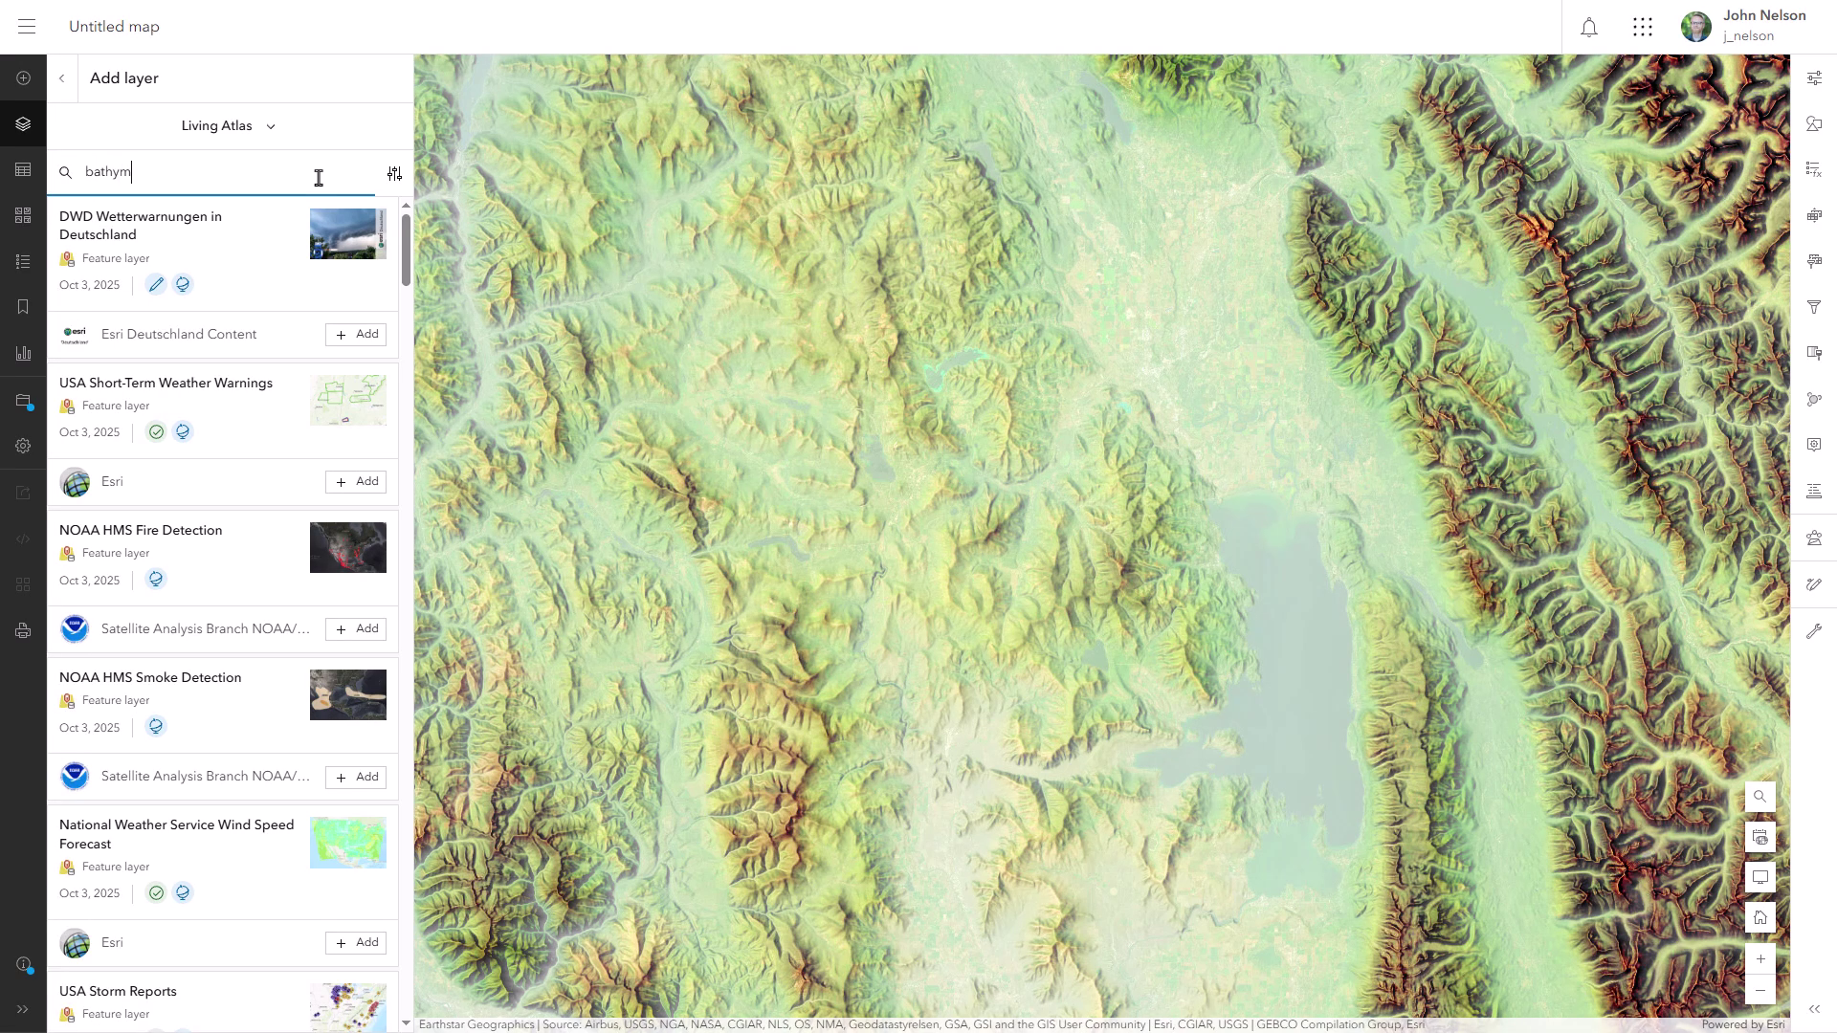
text(etry light)
key(Return)
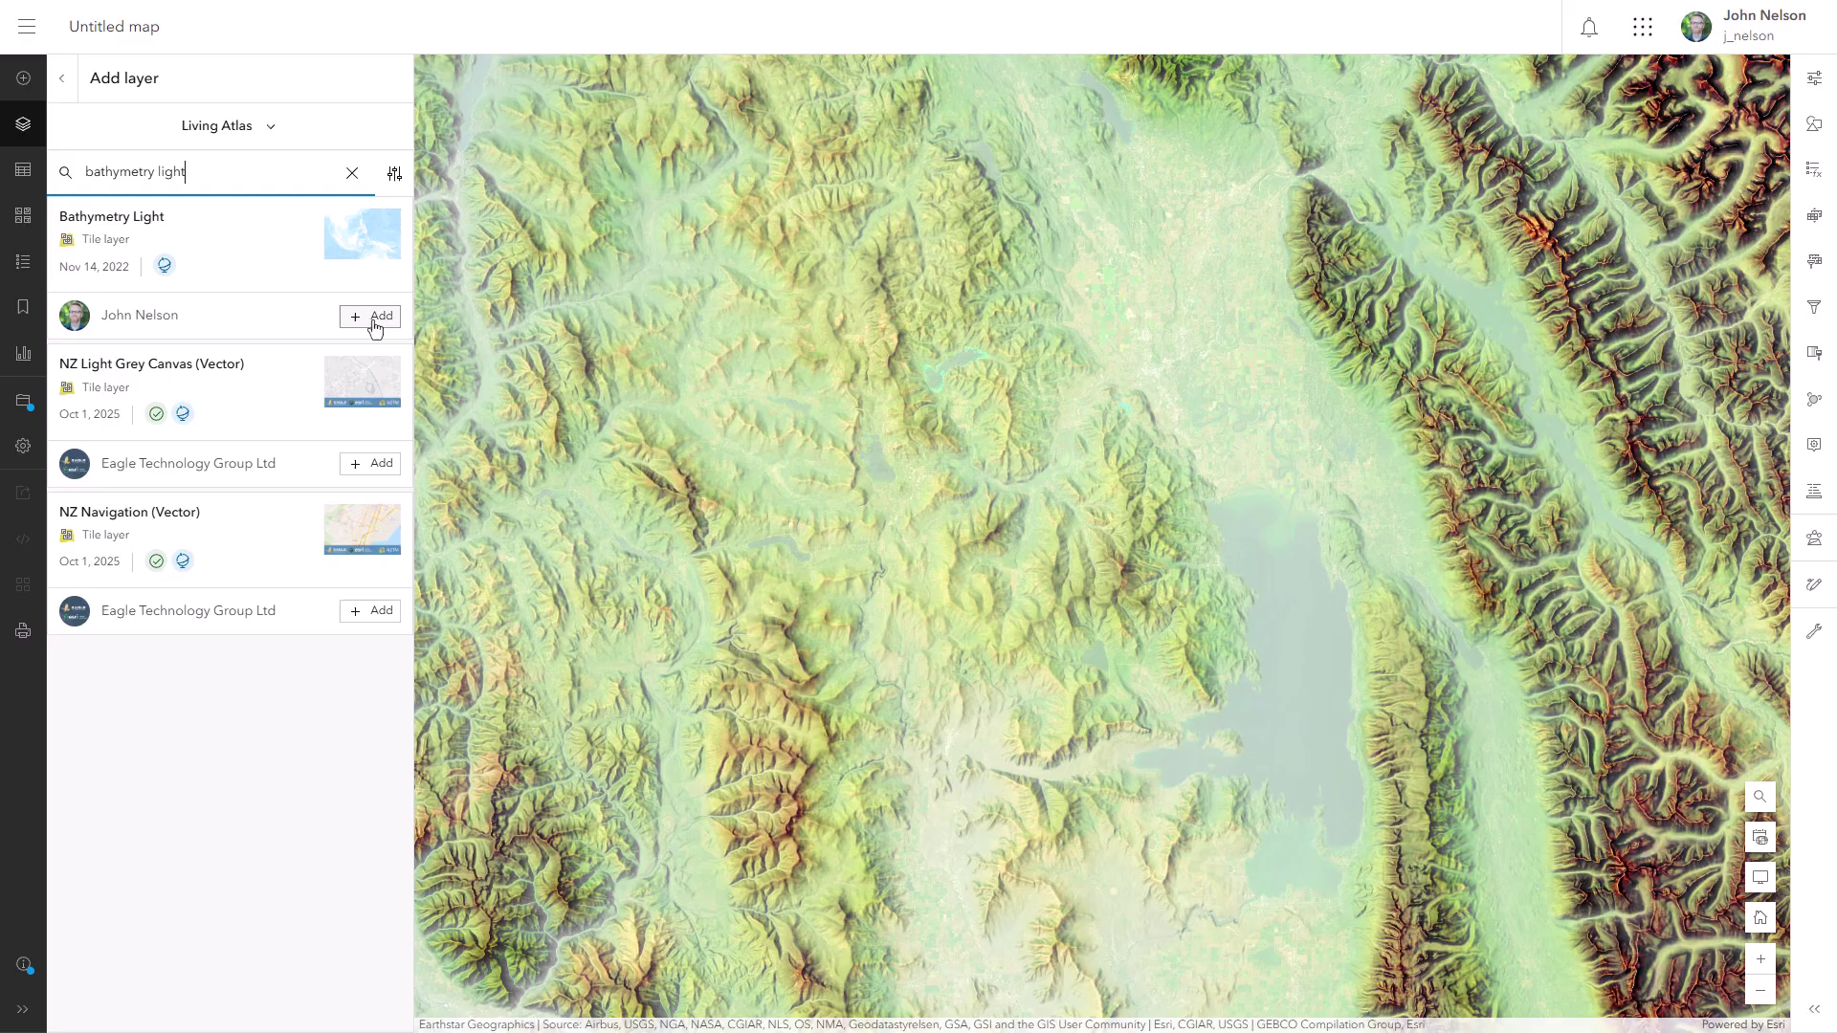
click(373, 321)
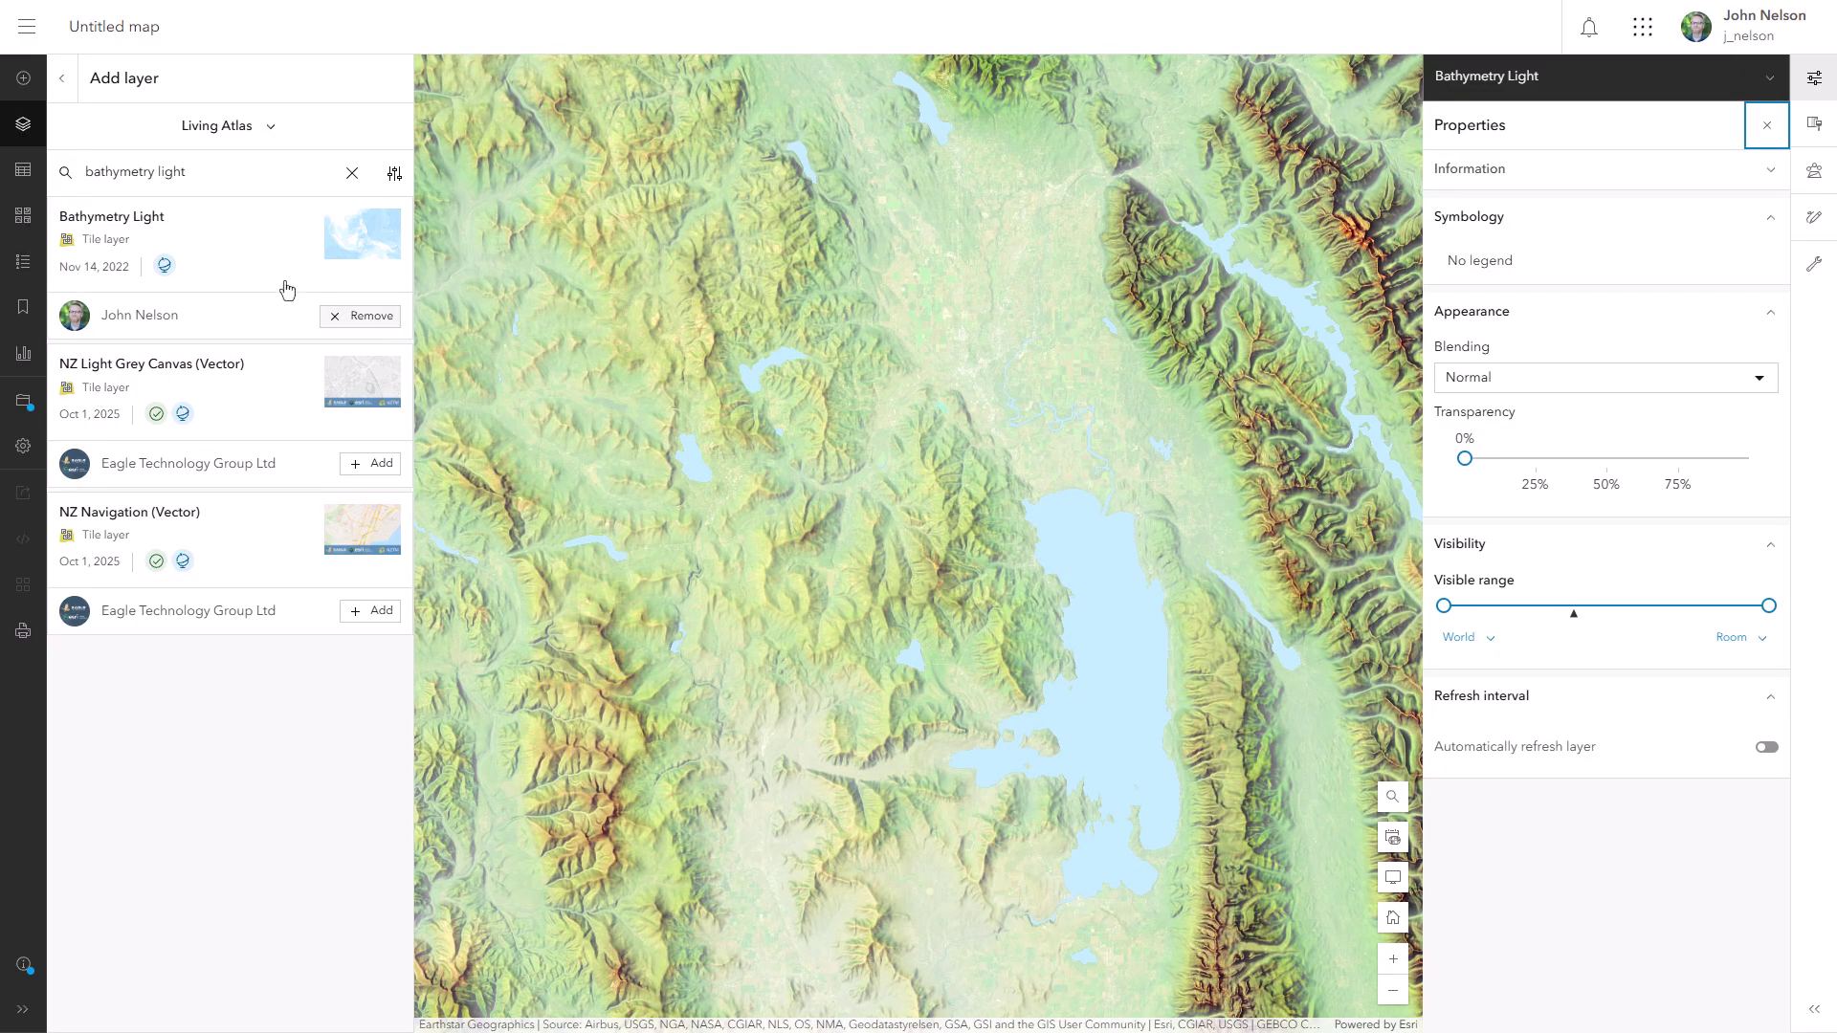
click(63, 81)
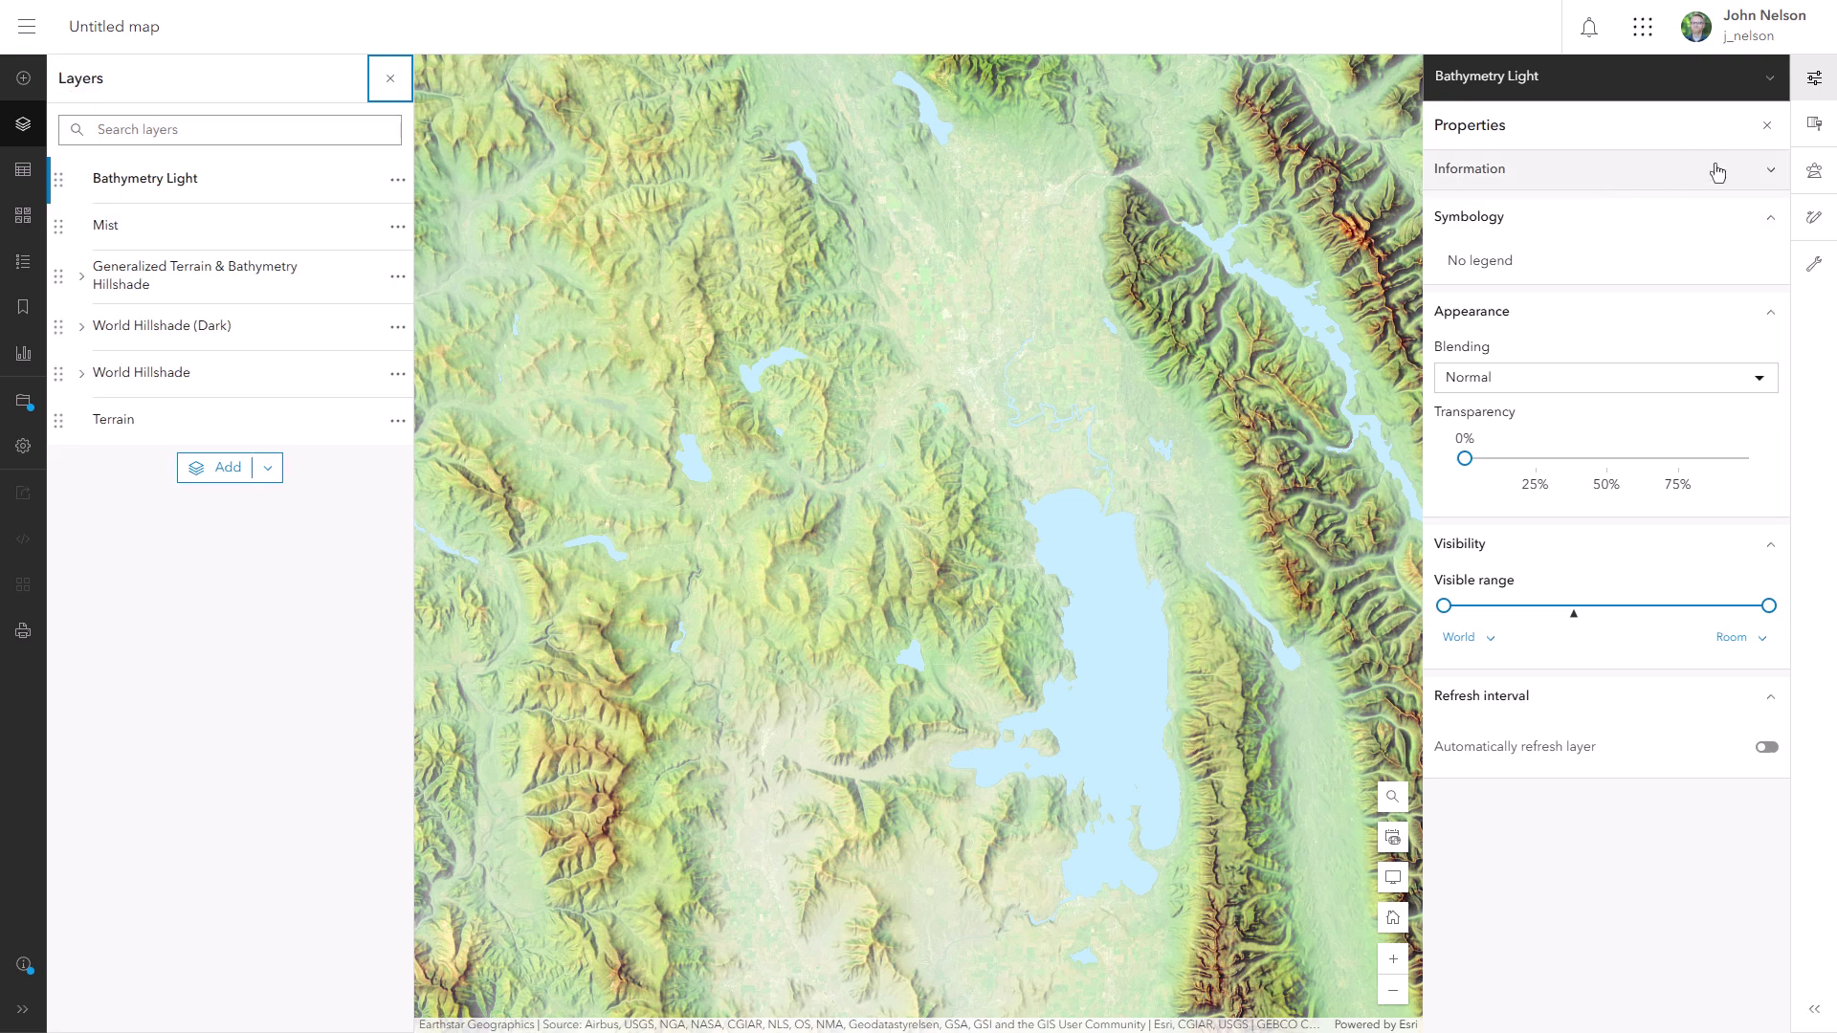
Give Bathymetry Light a bloom with strength 0.6, radius 2, threshold 0 and no scale auto-adjust
click(1816, 126)
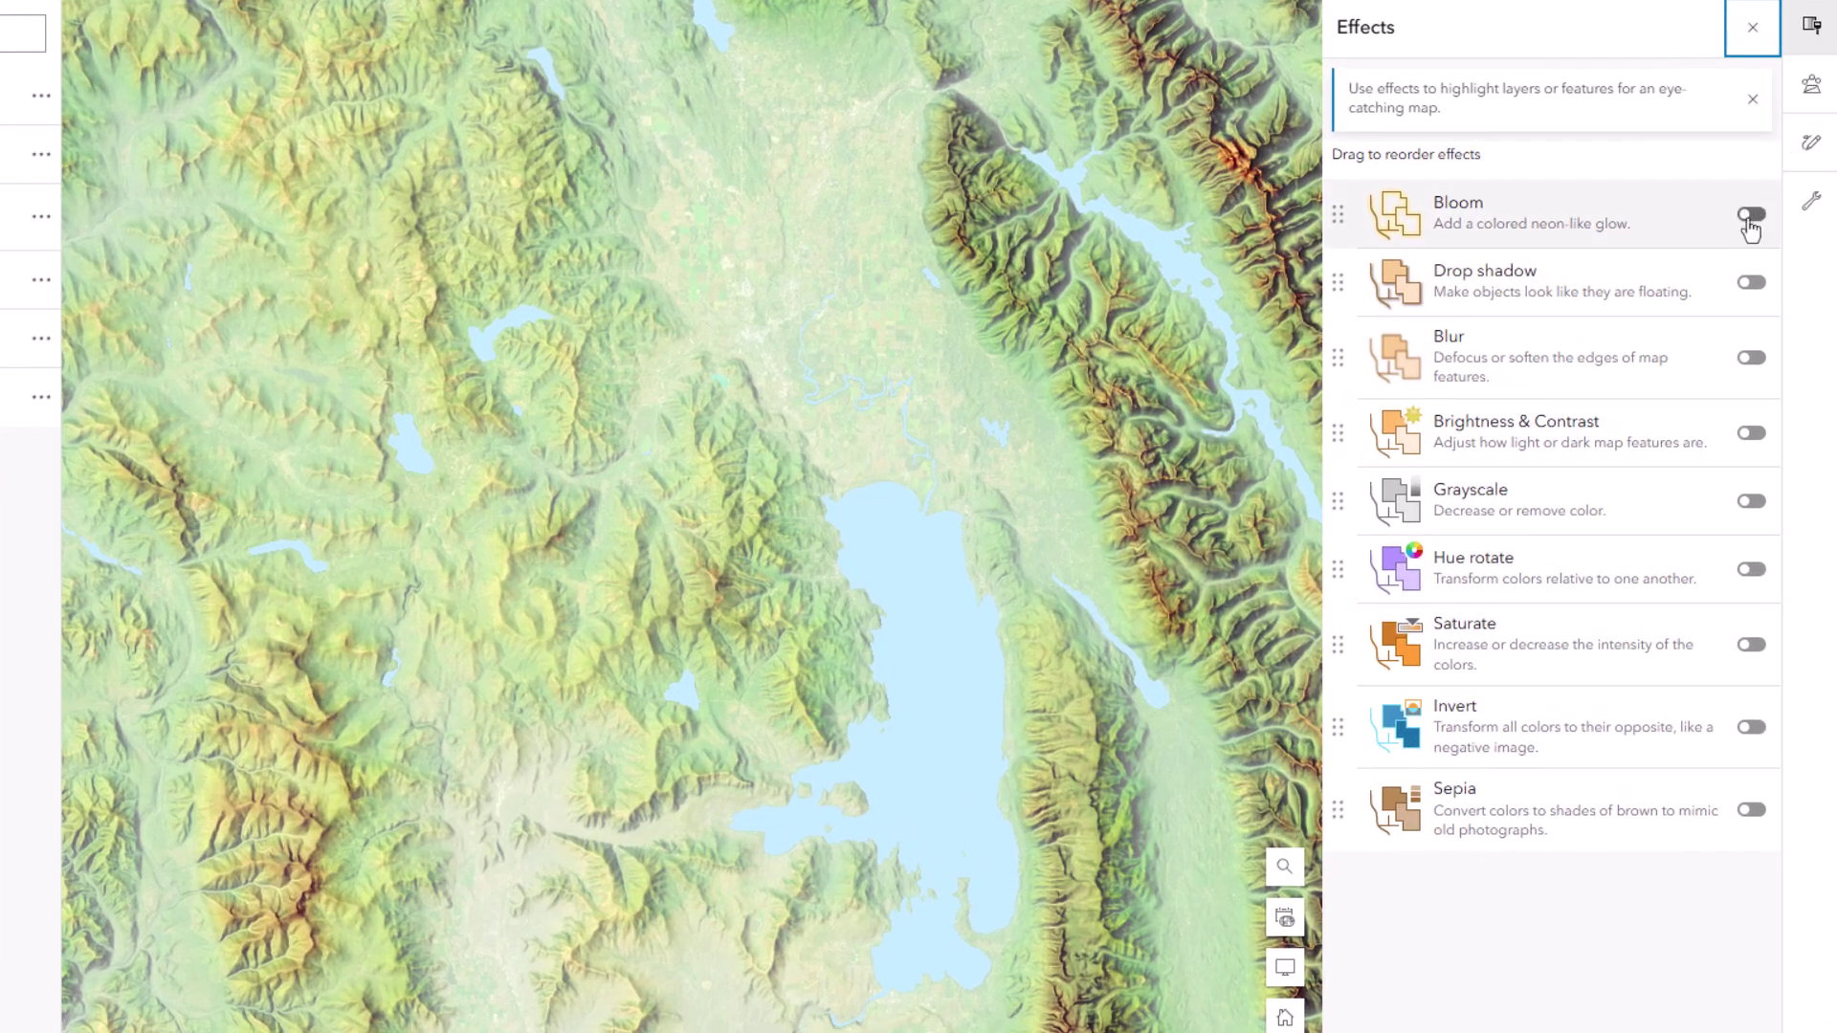
click(1750, 216)
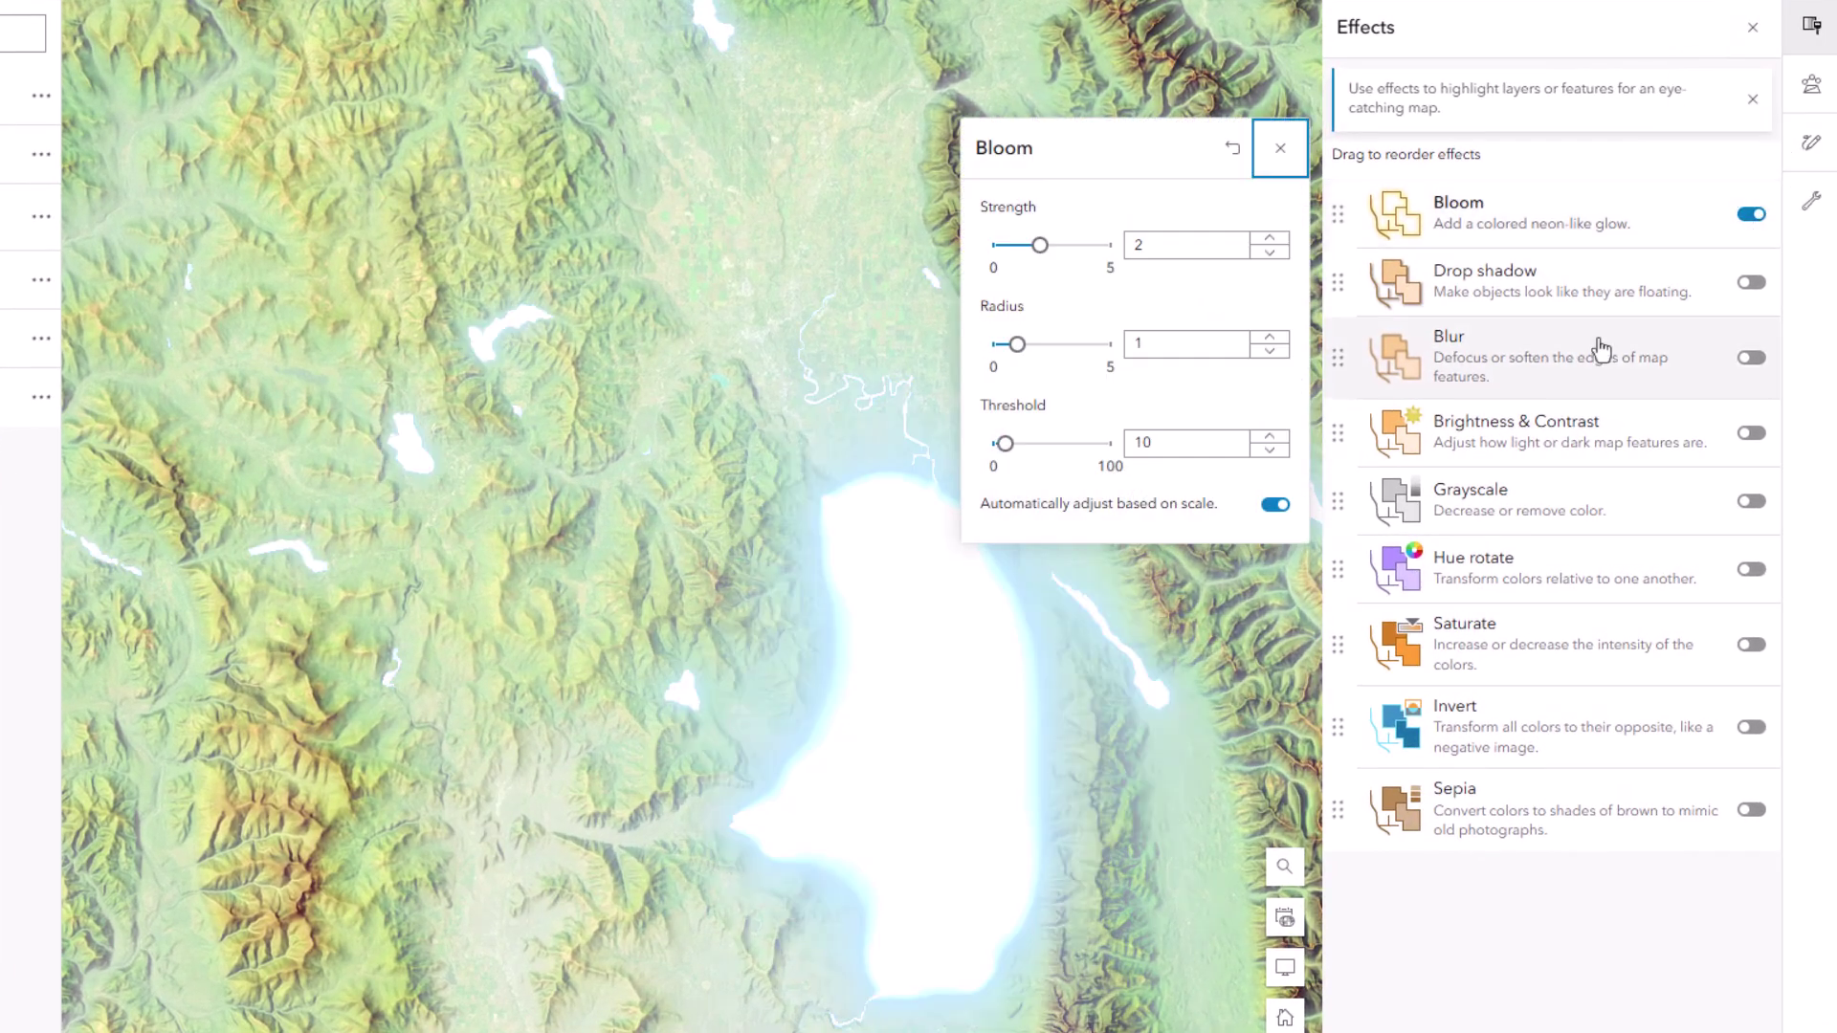
click(1275, 506)
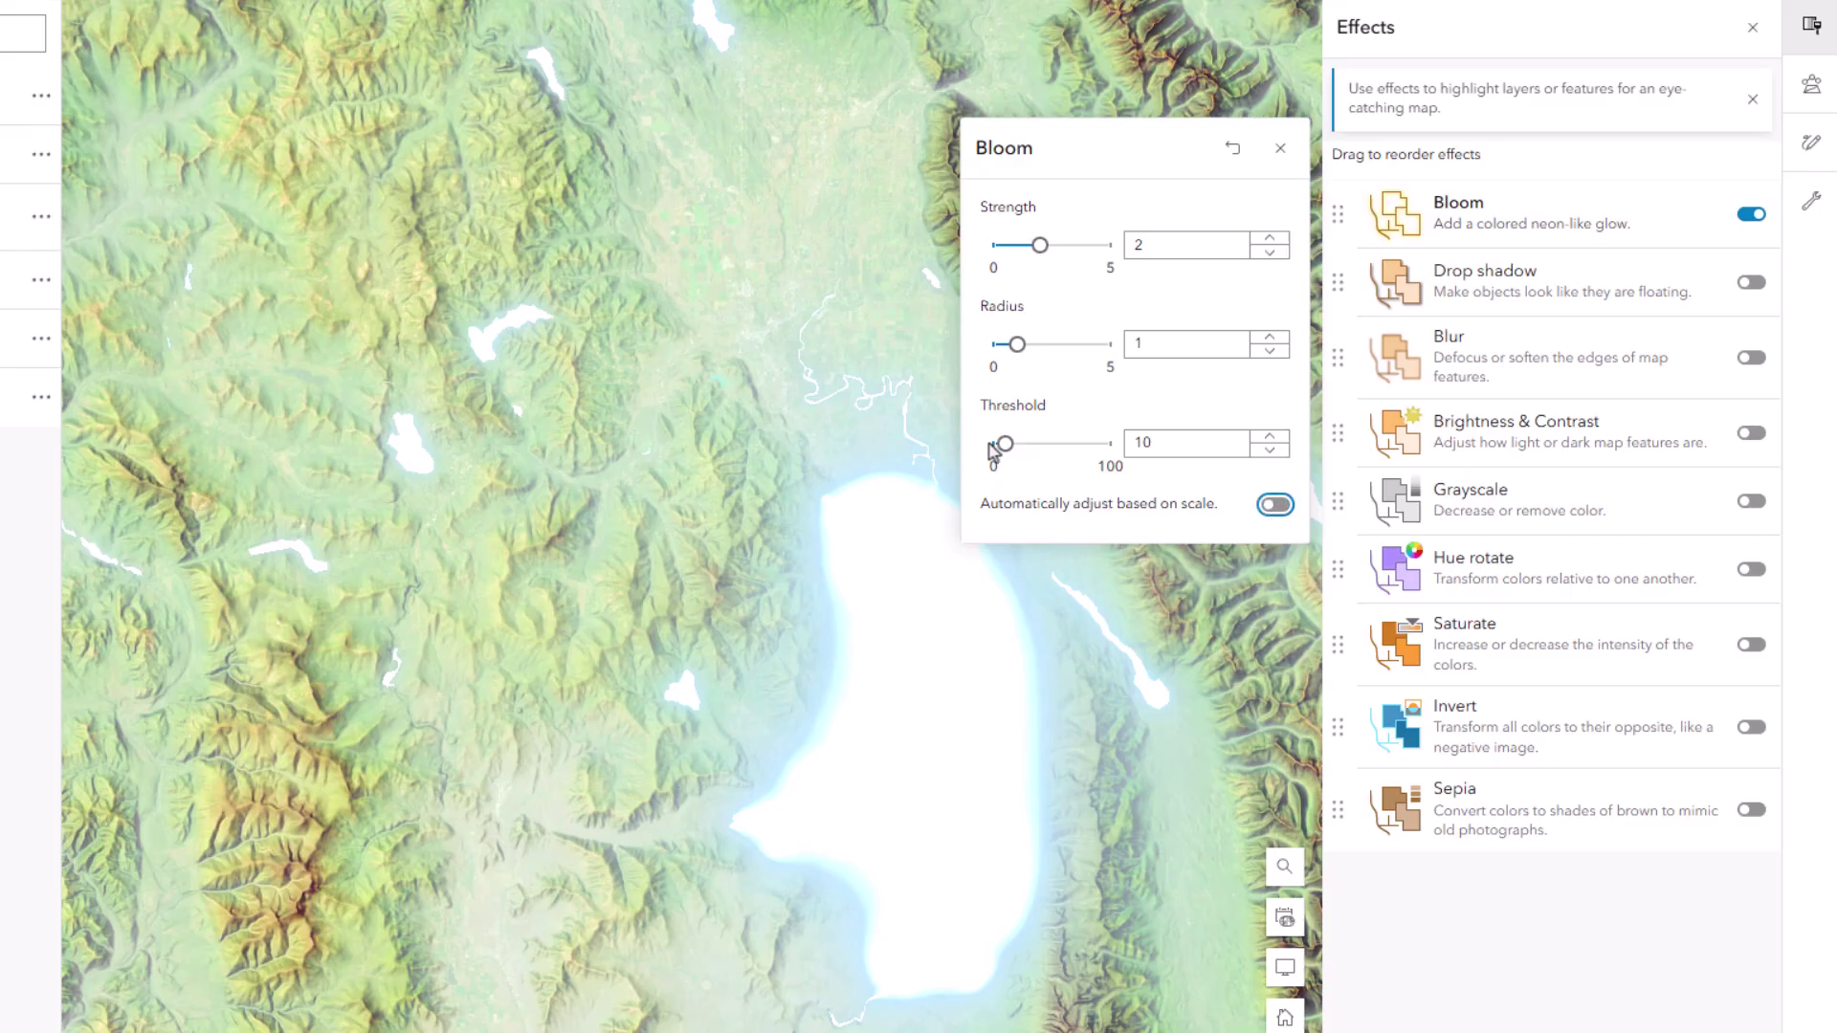
drag(1003, 445, 957, 454)
mouse_move(1017, 344)
mouse_down()
mouse_move(1058, 365)
mouse_move(1050, 380)
mouse_move(1012, 361)
mouse_up()
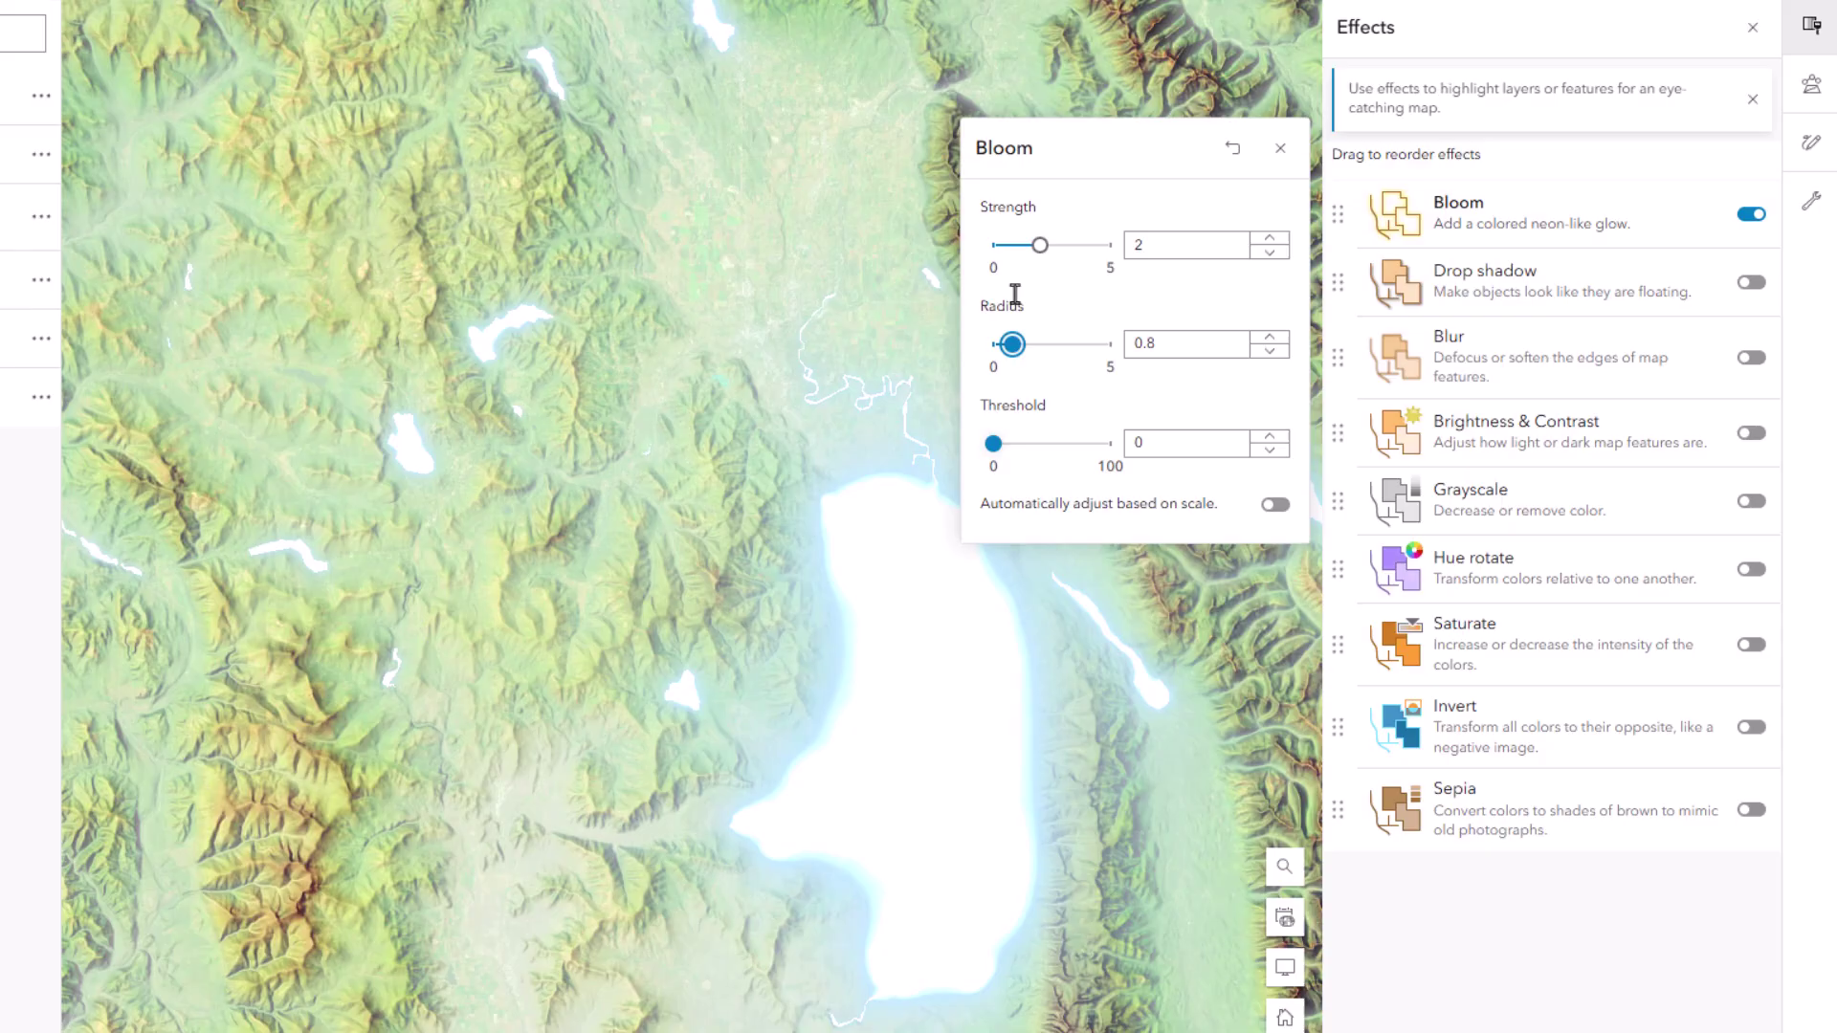
drag(1040, 245, 1001, 274)
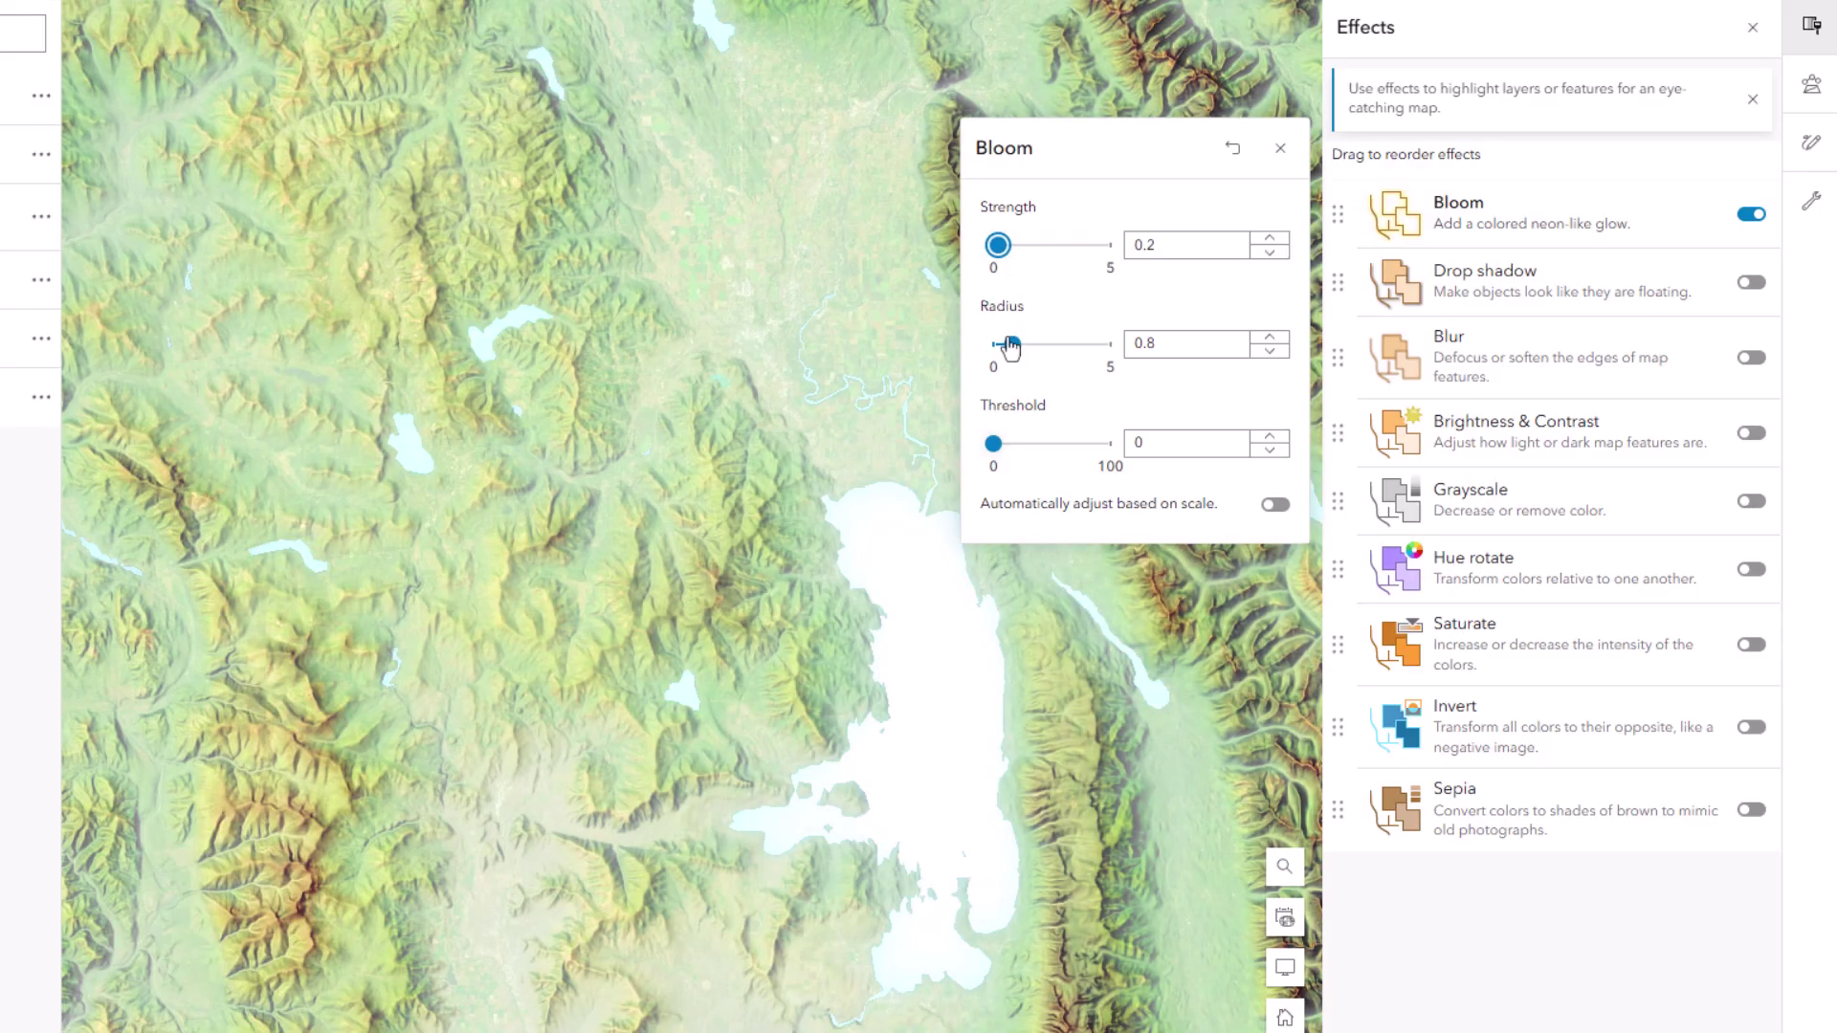
drag(1012, 346, 1045, 364)
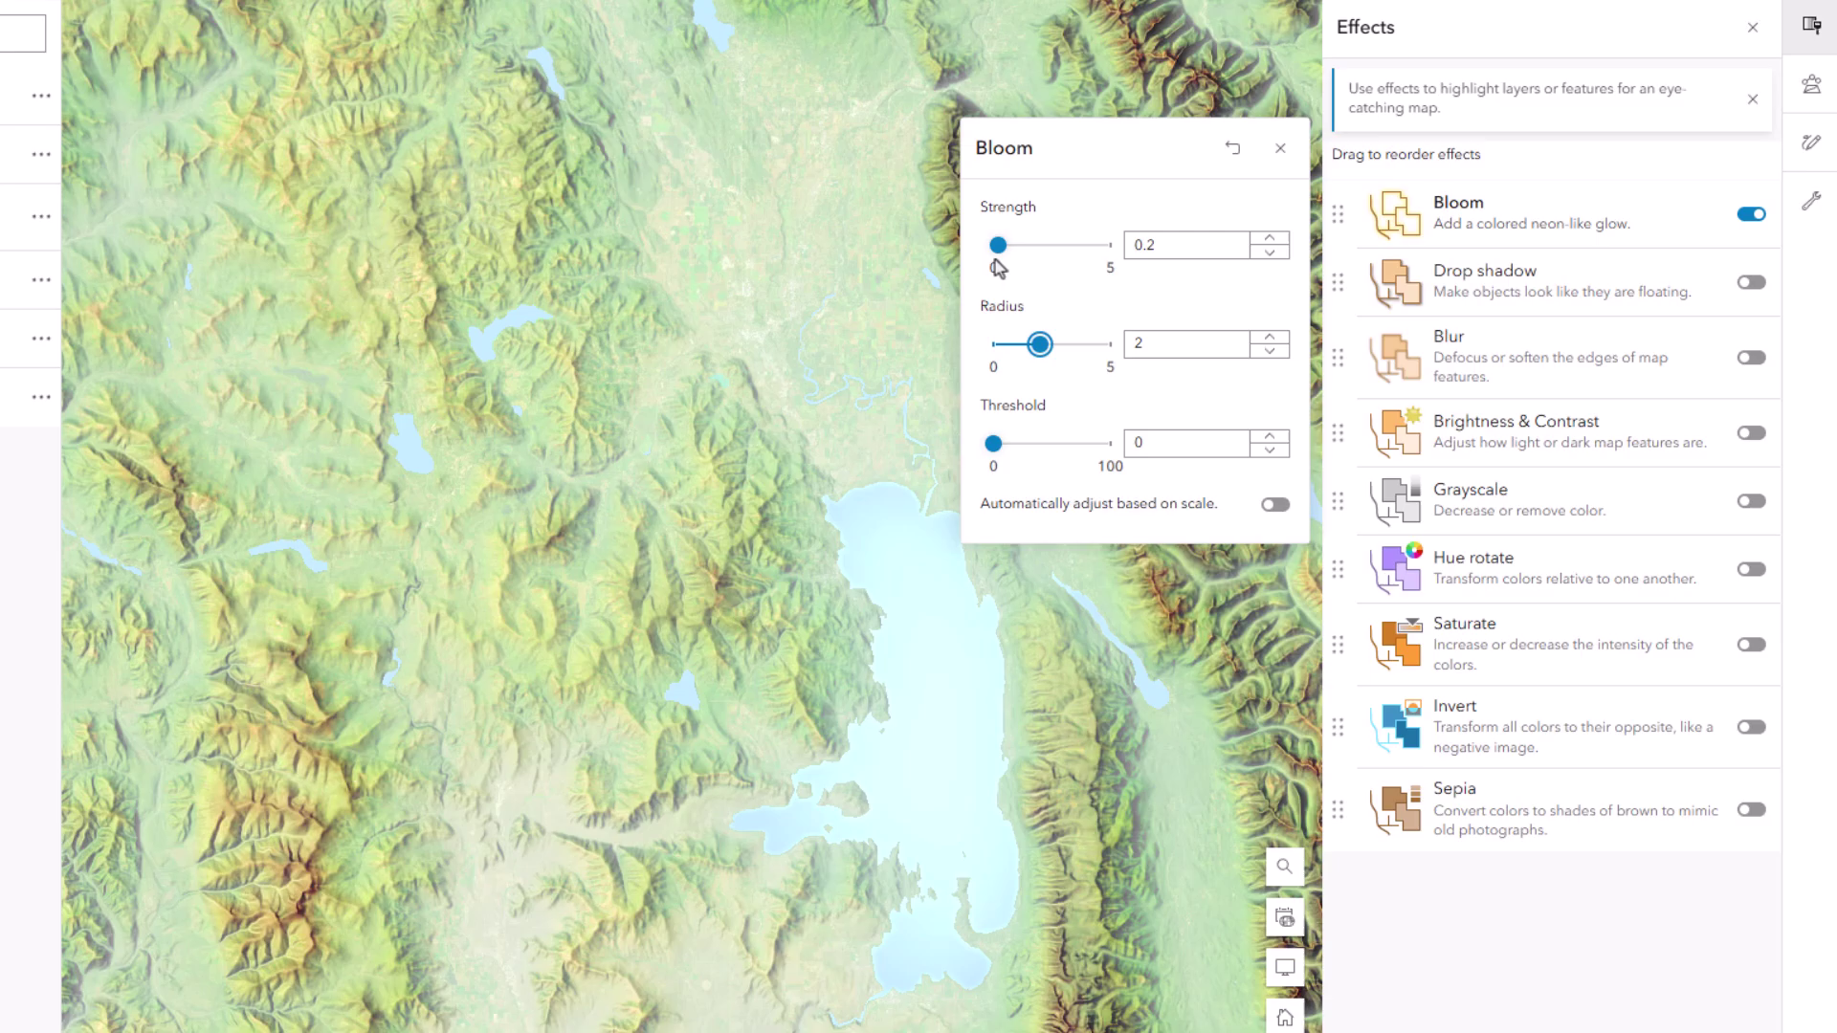
drag(998, 246, 1011, 259)
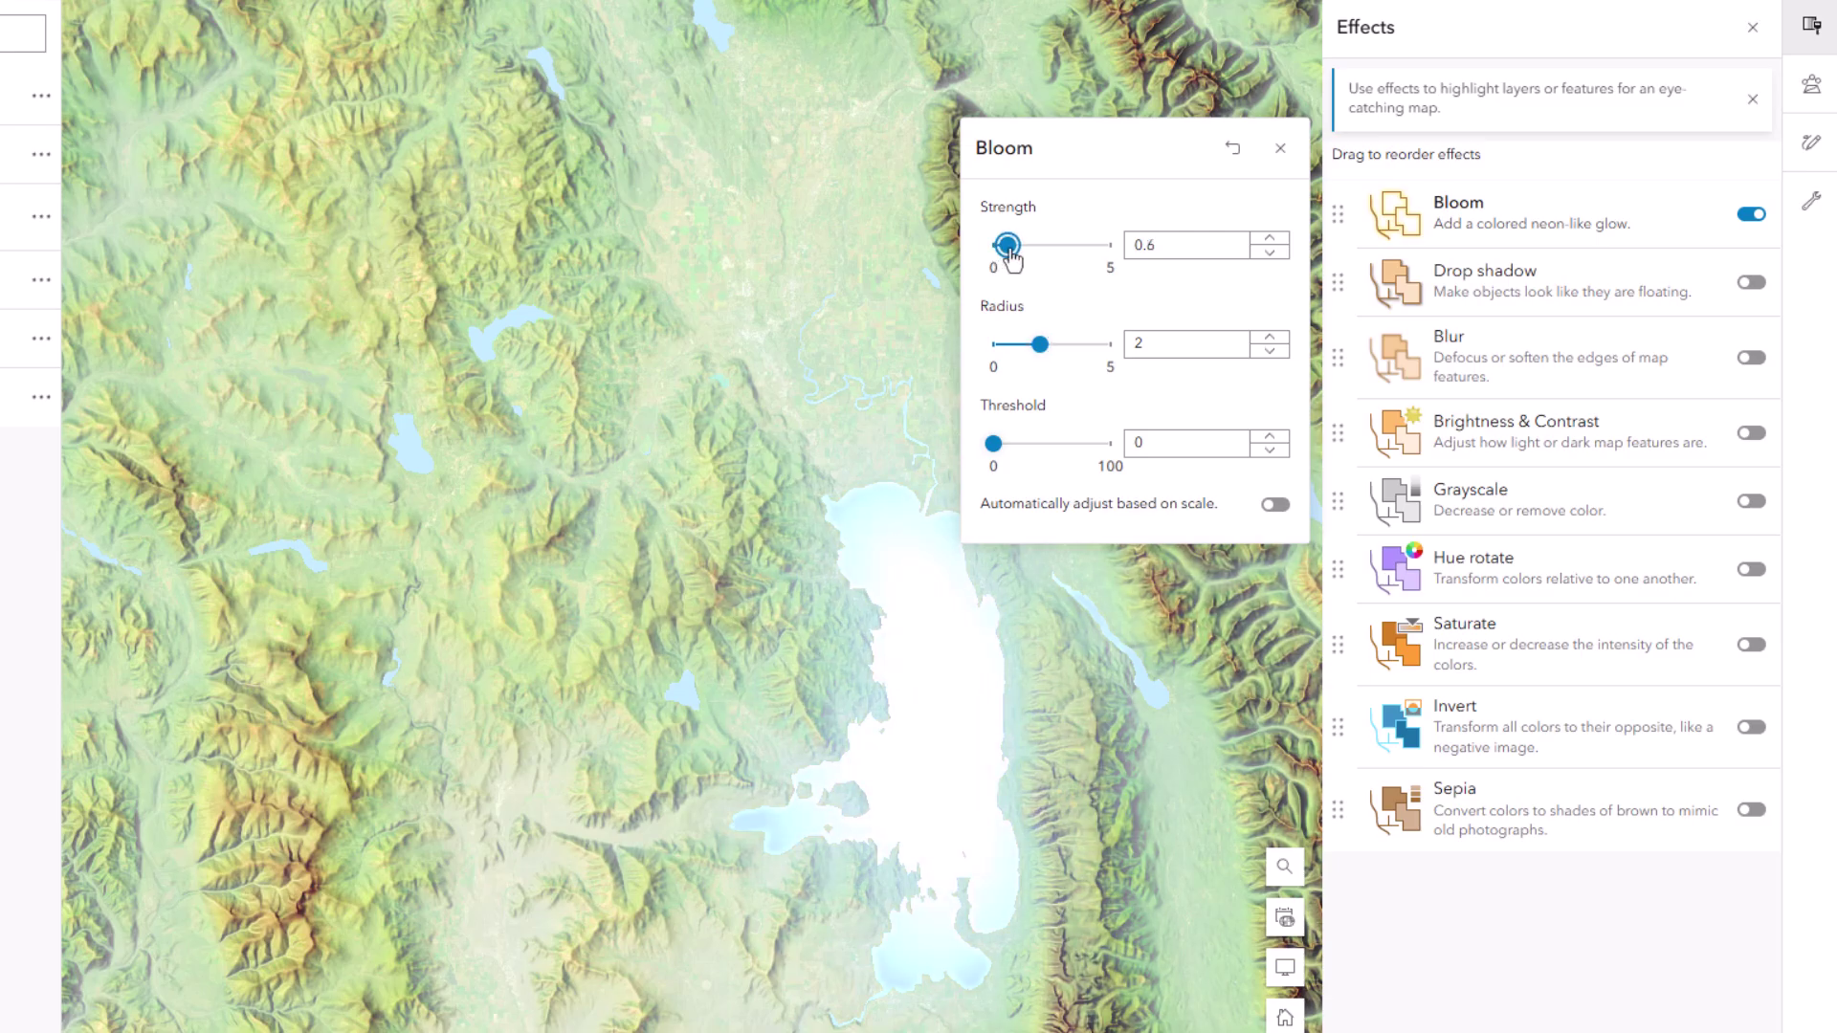
click(1281, 149)
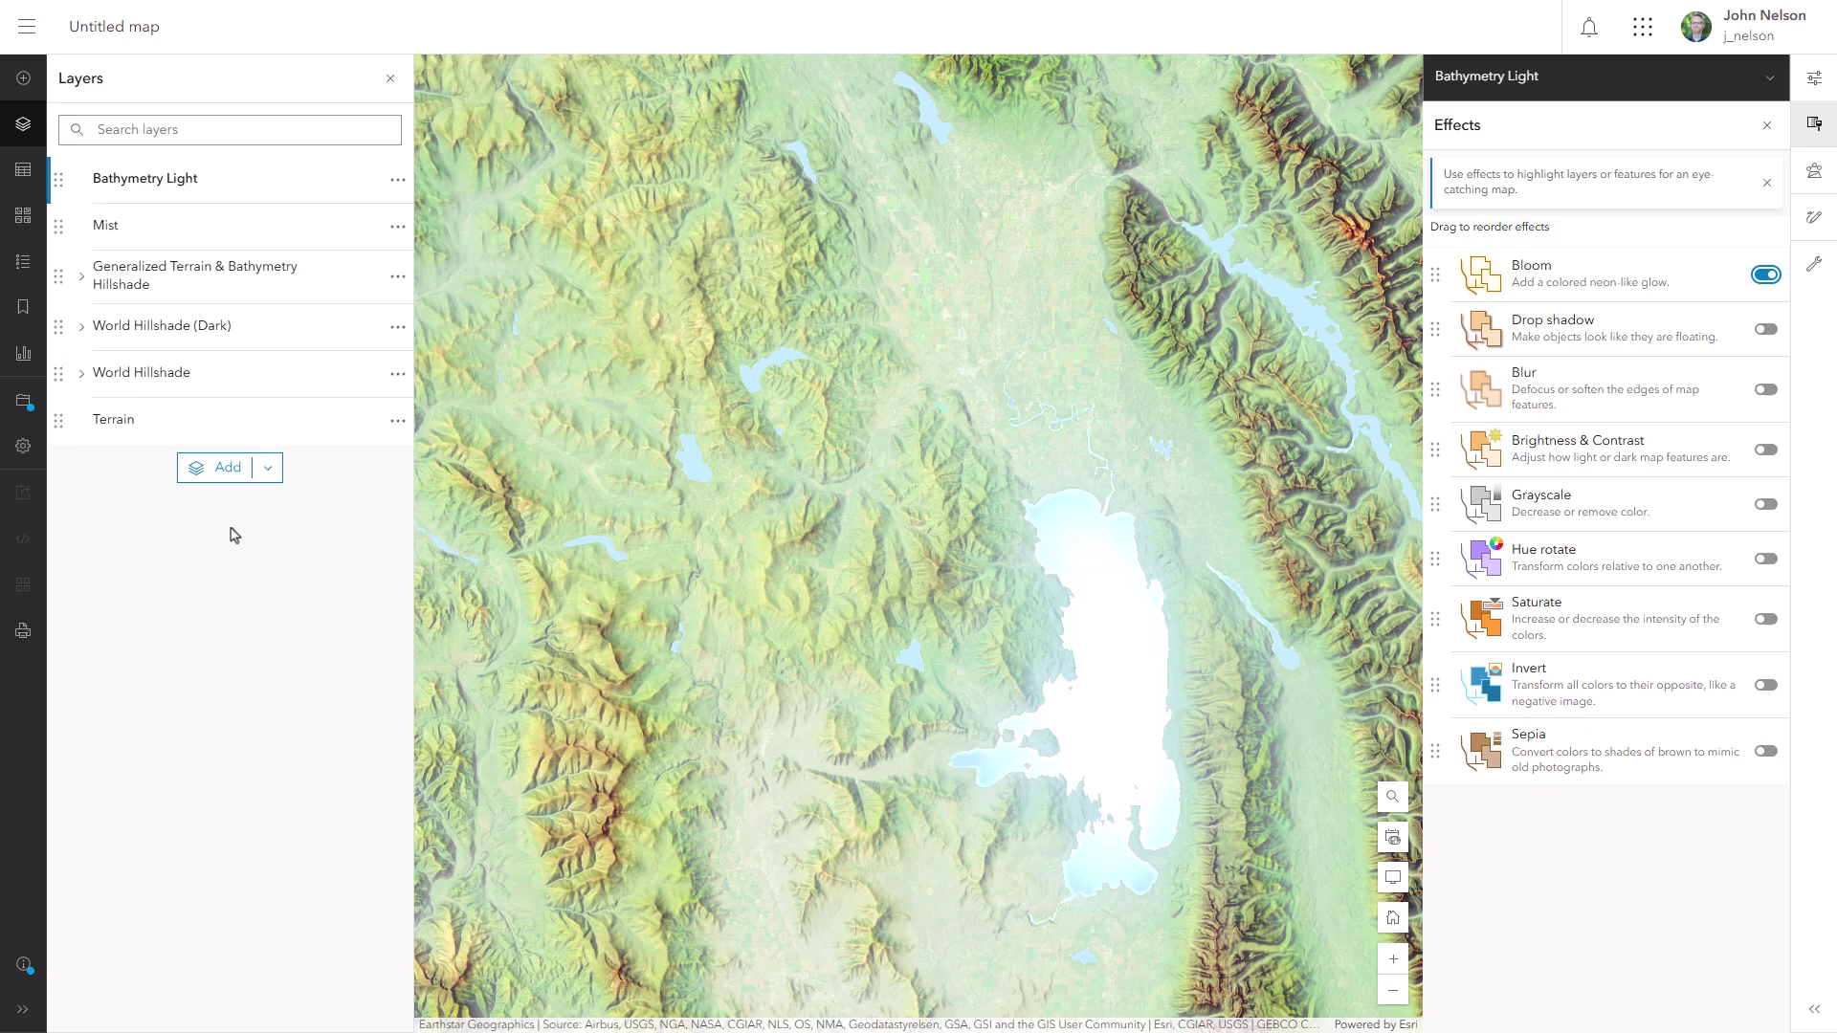
Add a second copy of Bathymetry Light from Living Atlas
click(222, 468)
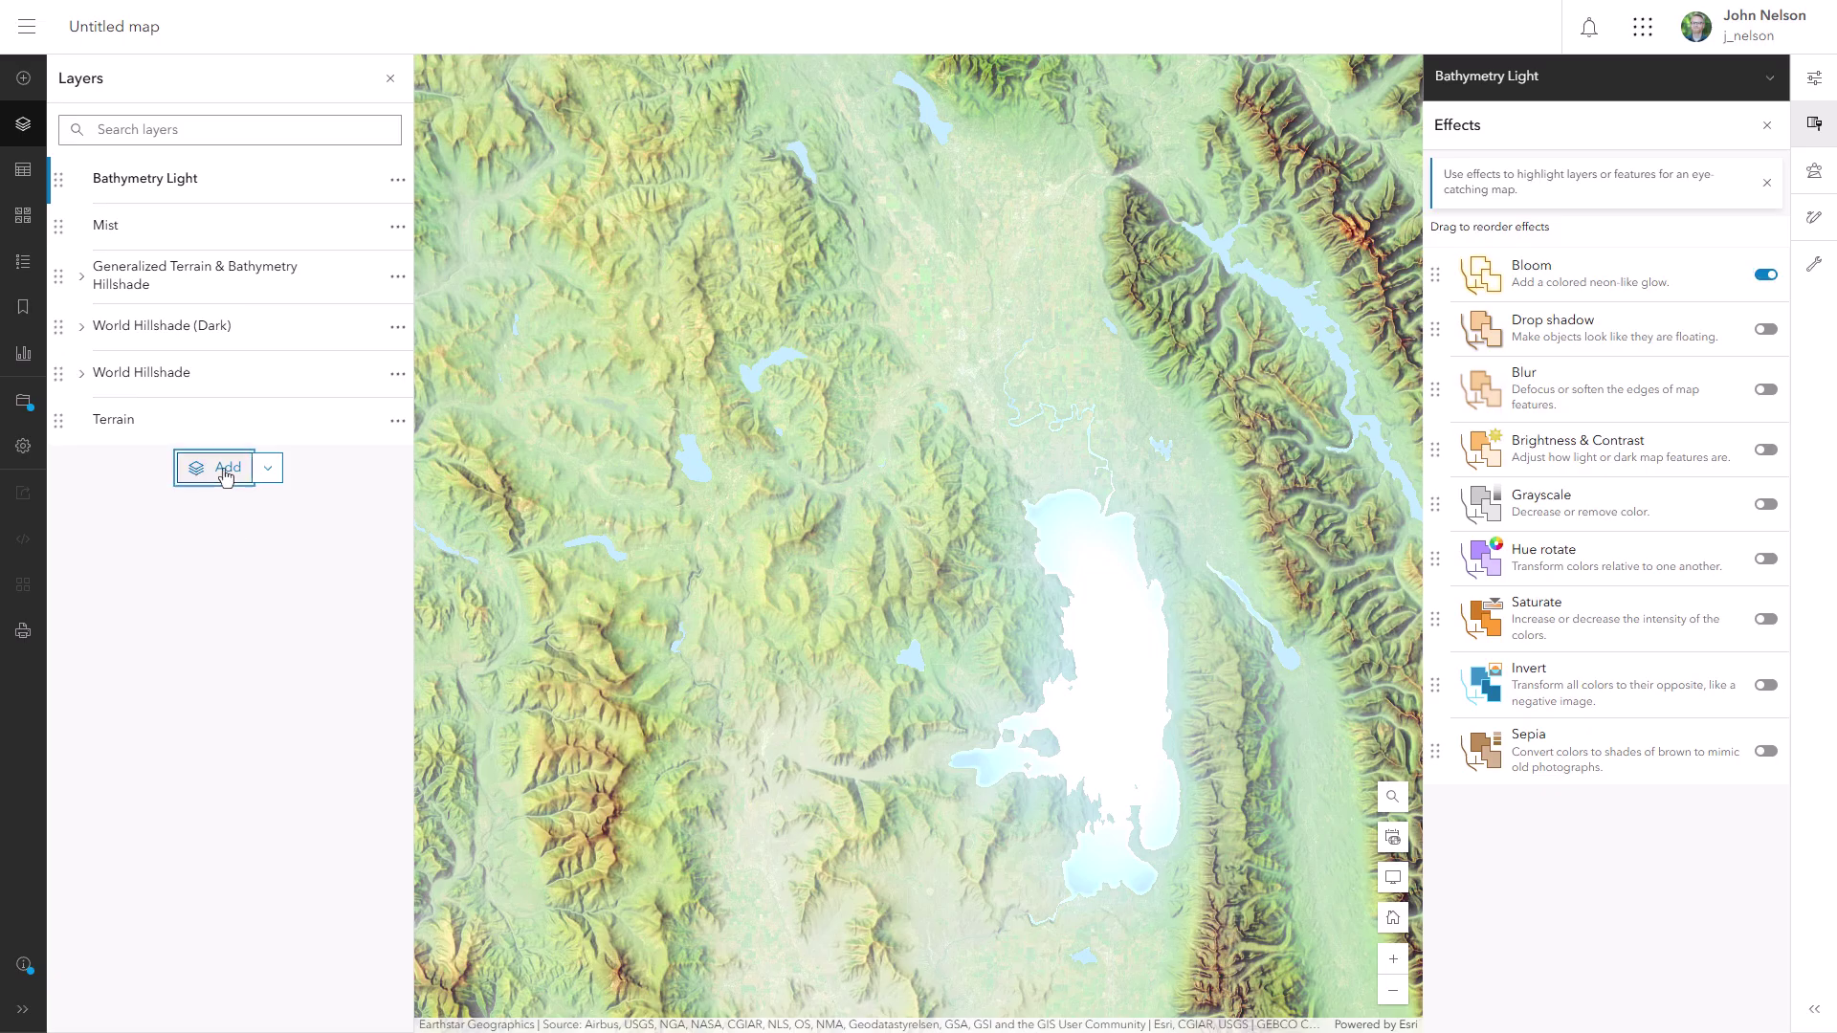
click(337, 174)
text(bathymetry light)
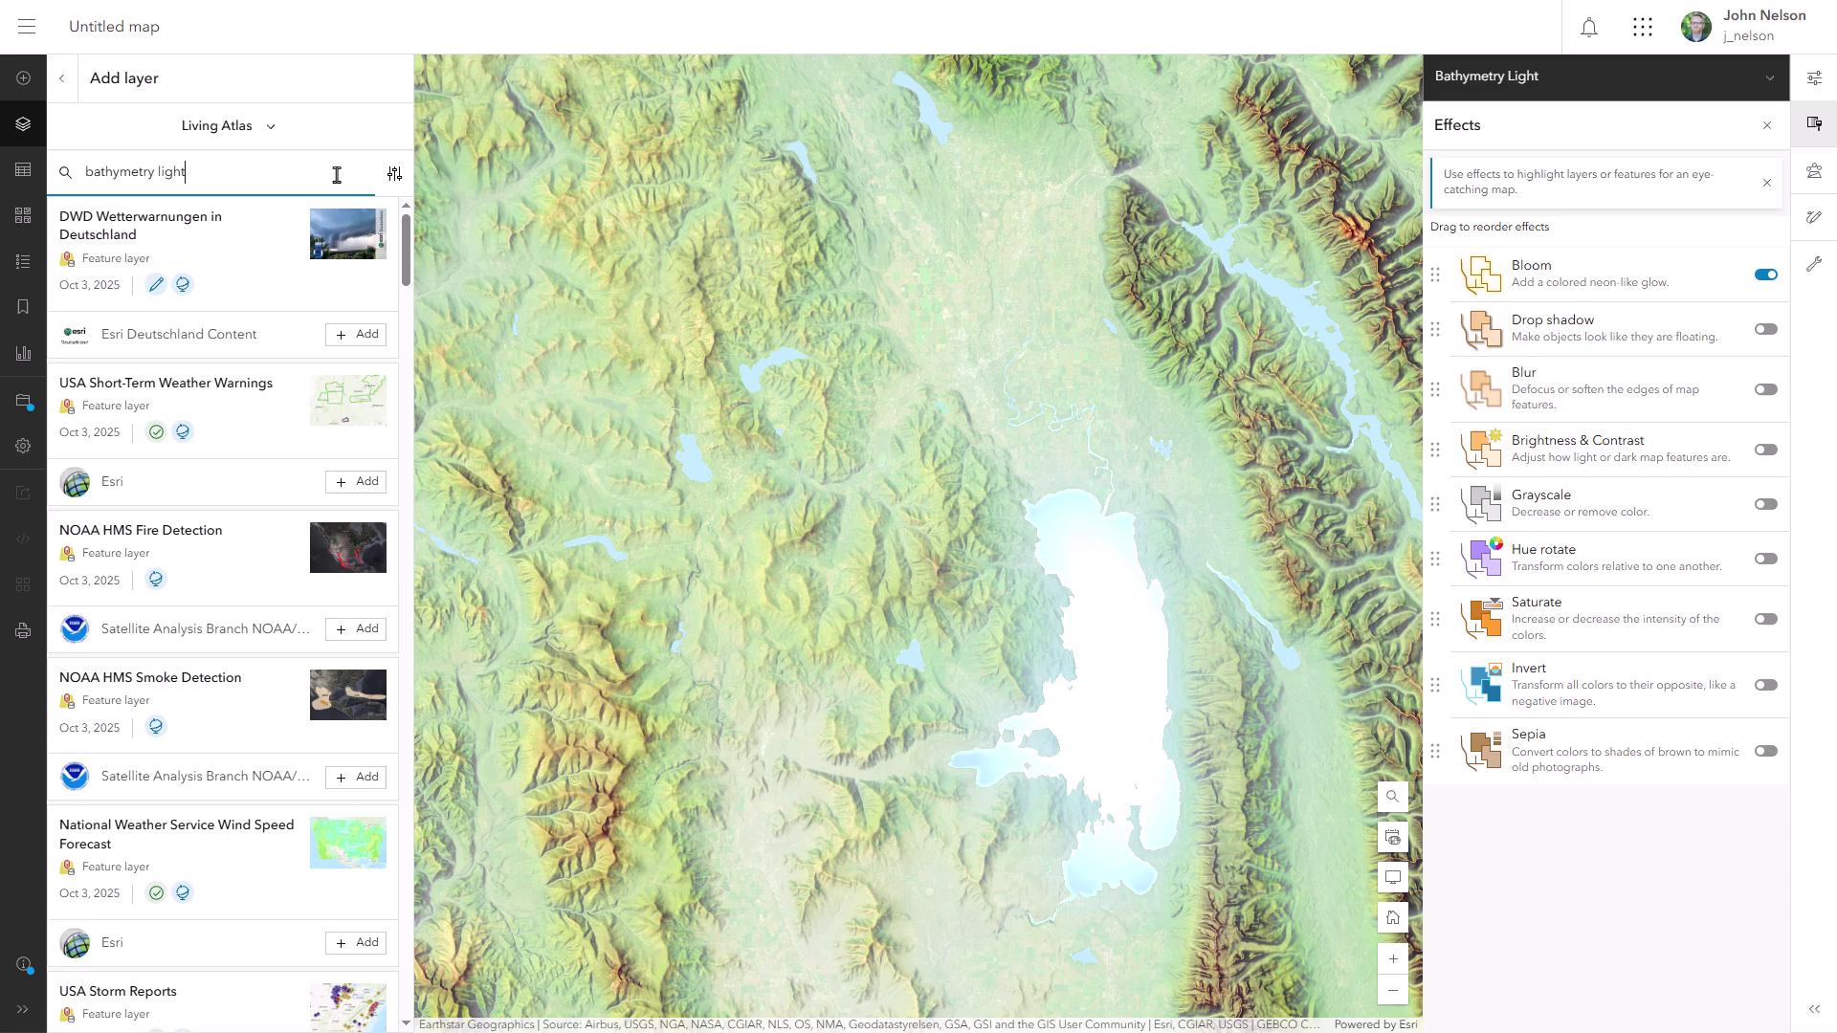
click(372, 319)
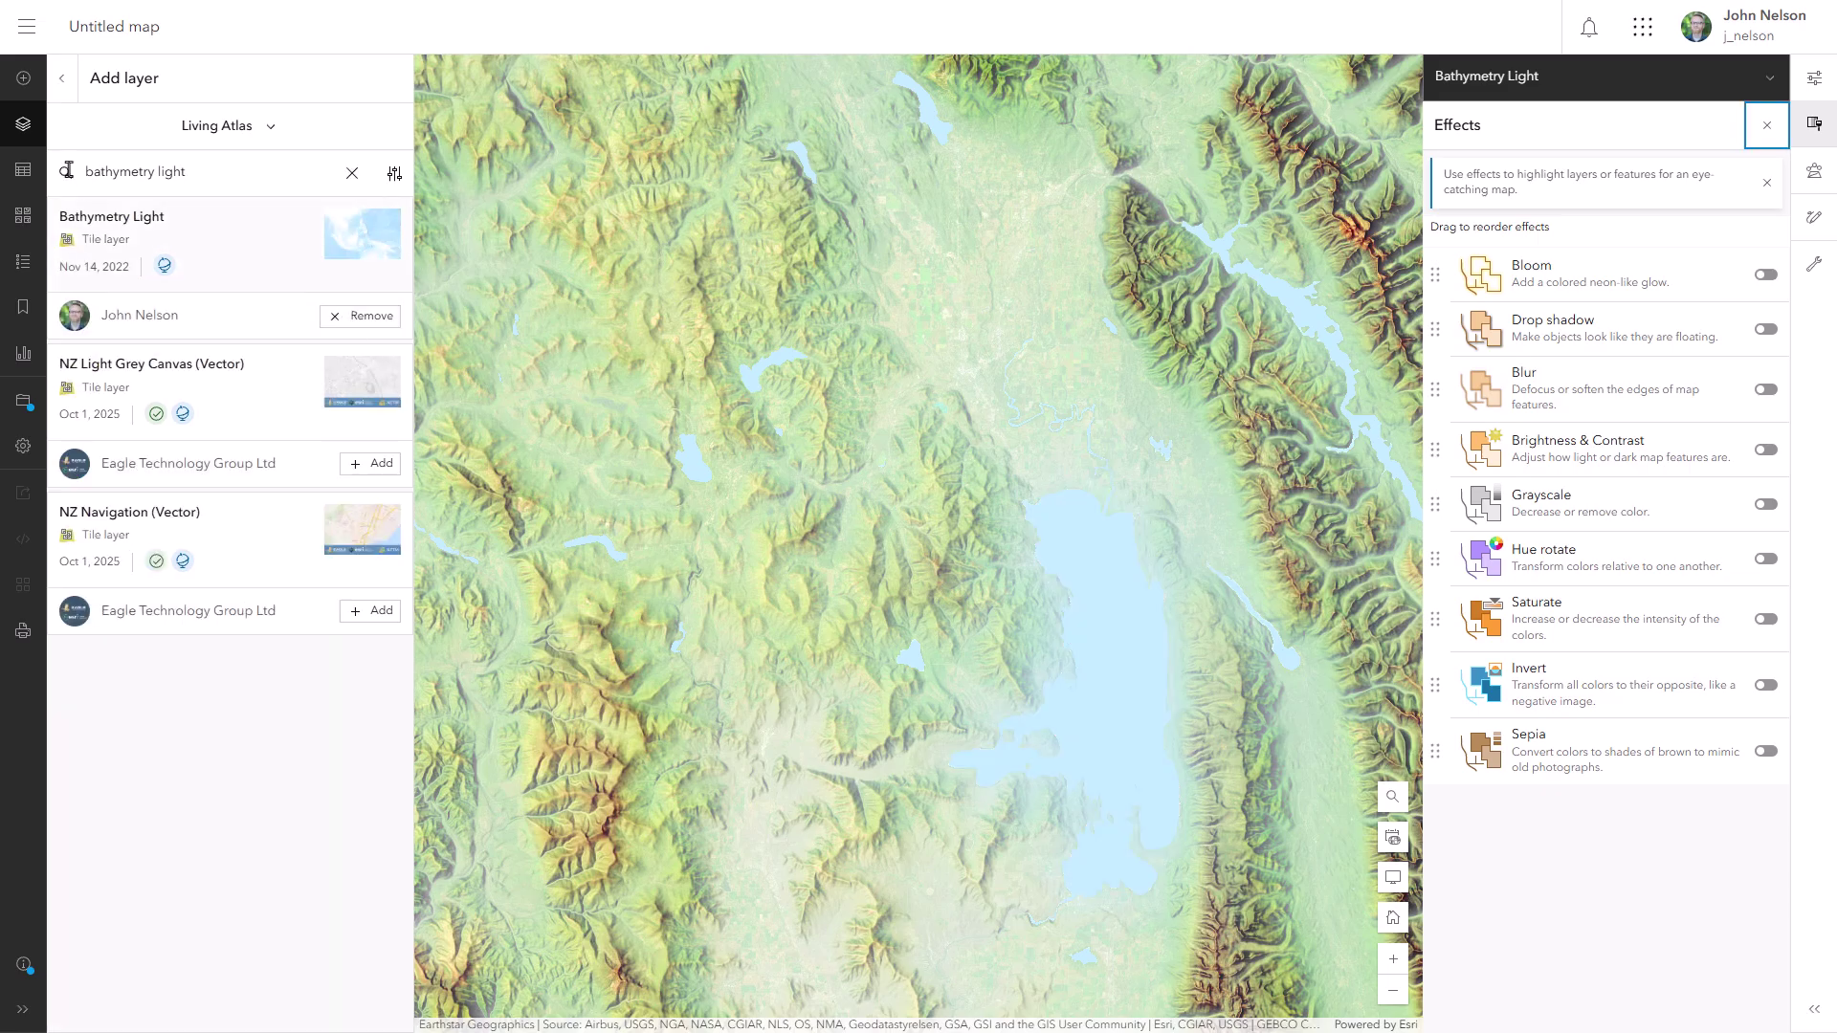
click(64, 92)
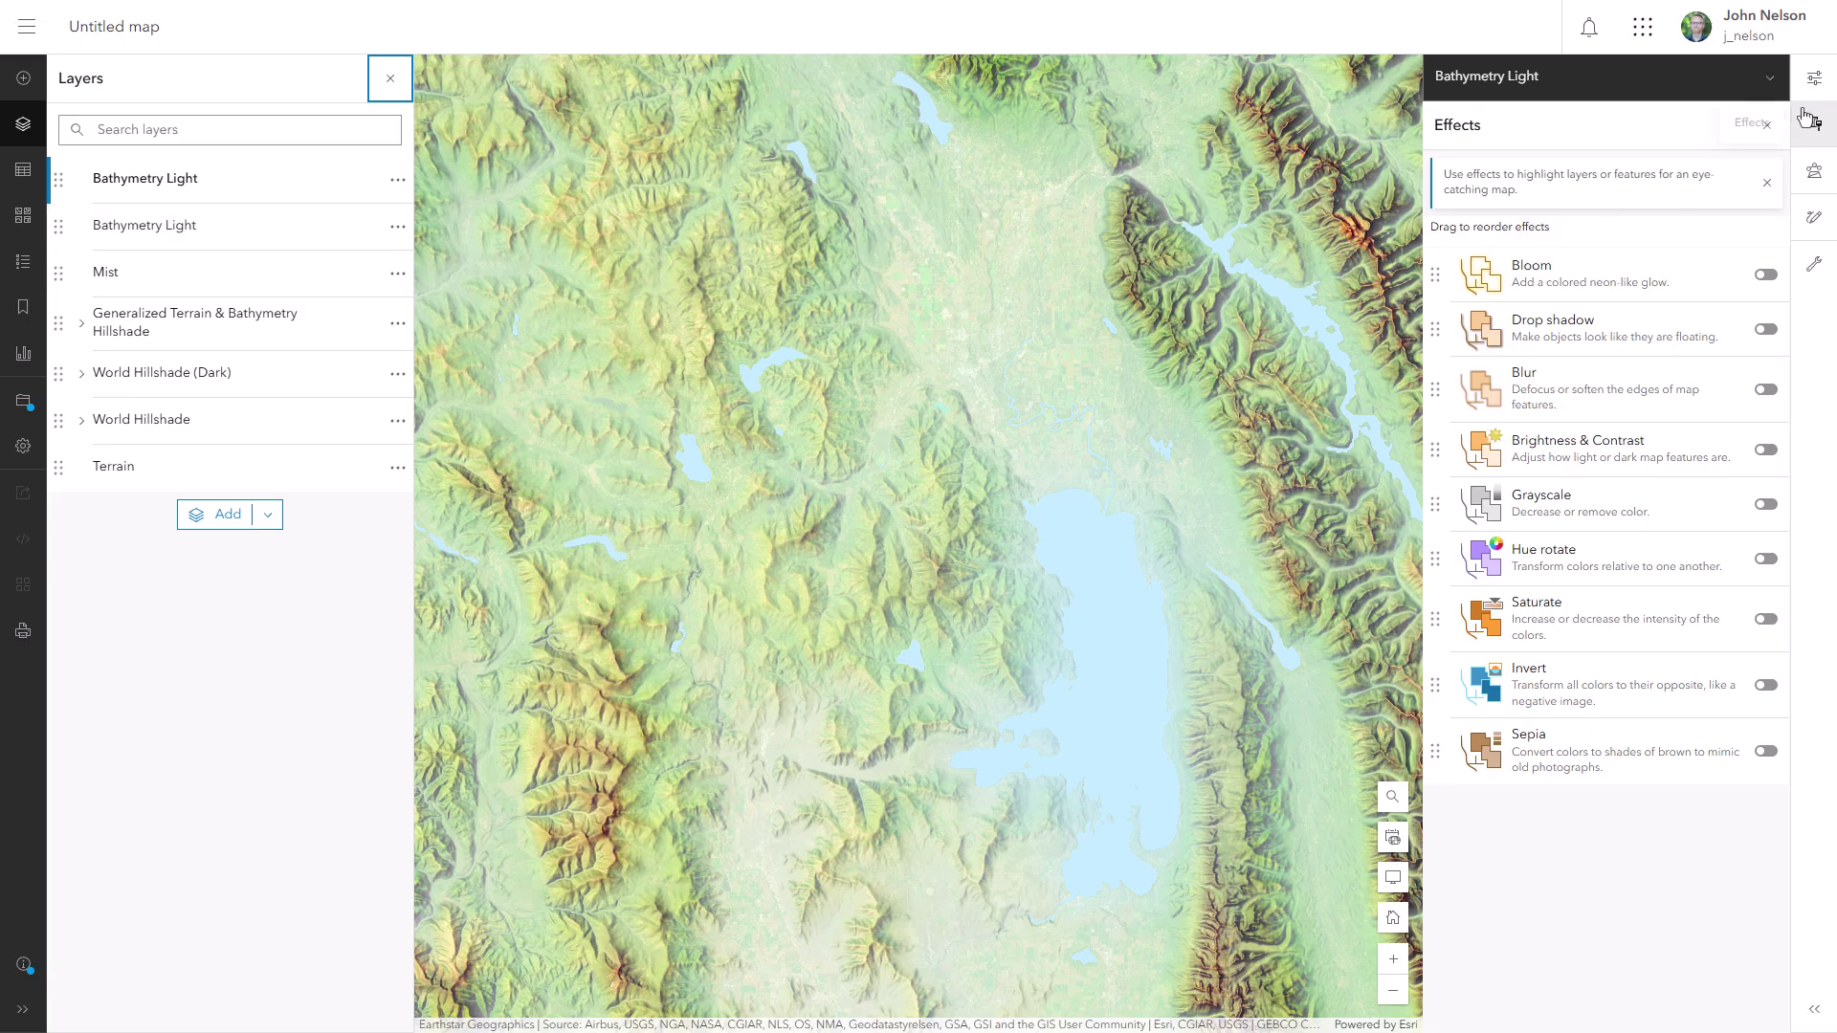
Set the new Bathymetry Light layer's blending to Destination In
click(1814, 77)
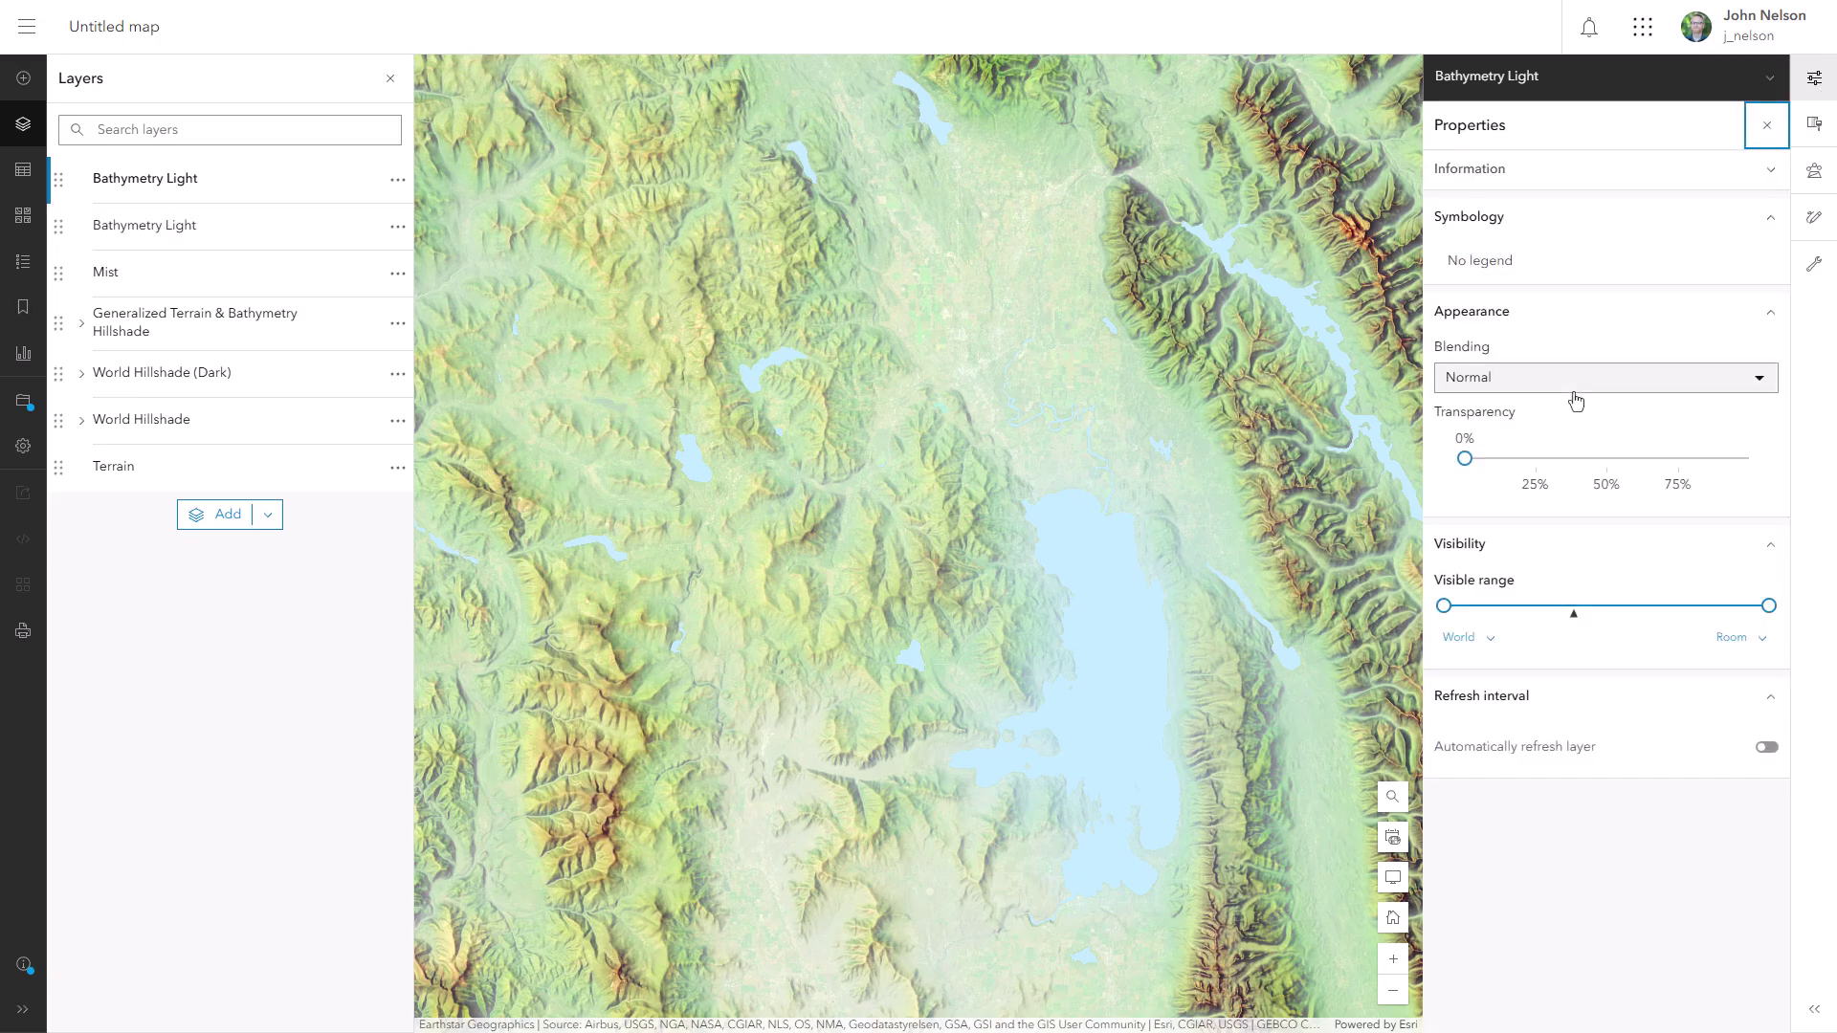
click(1573, 395)
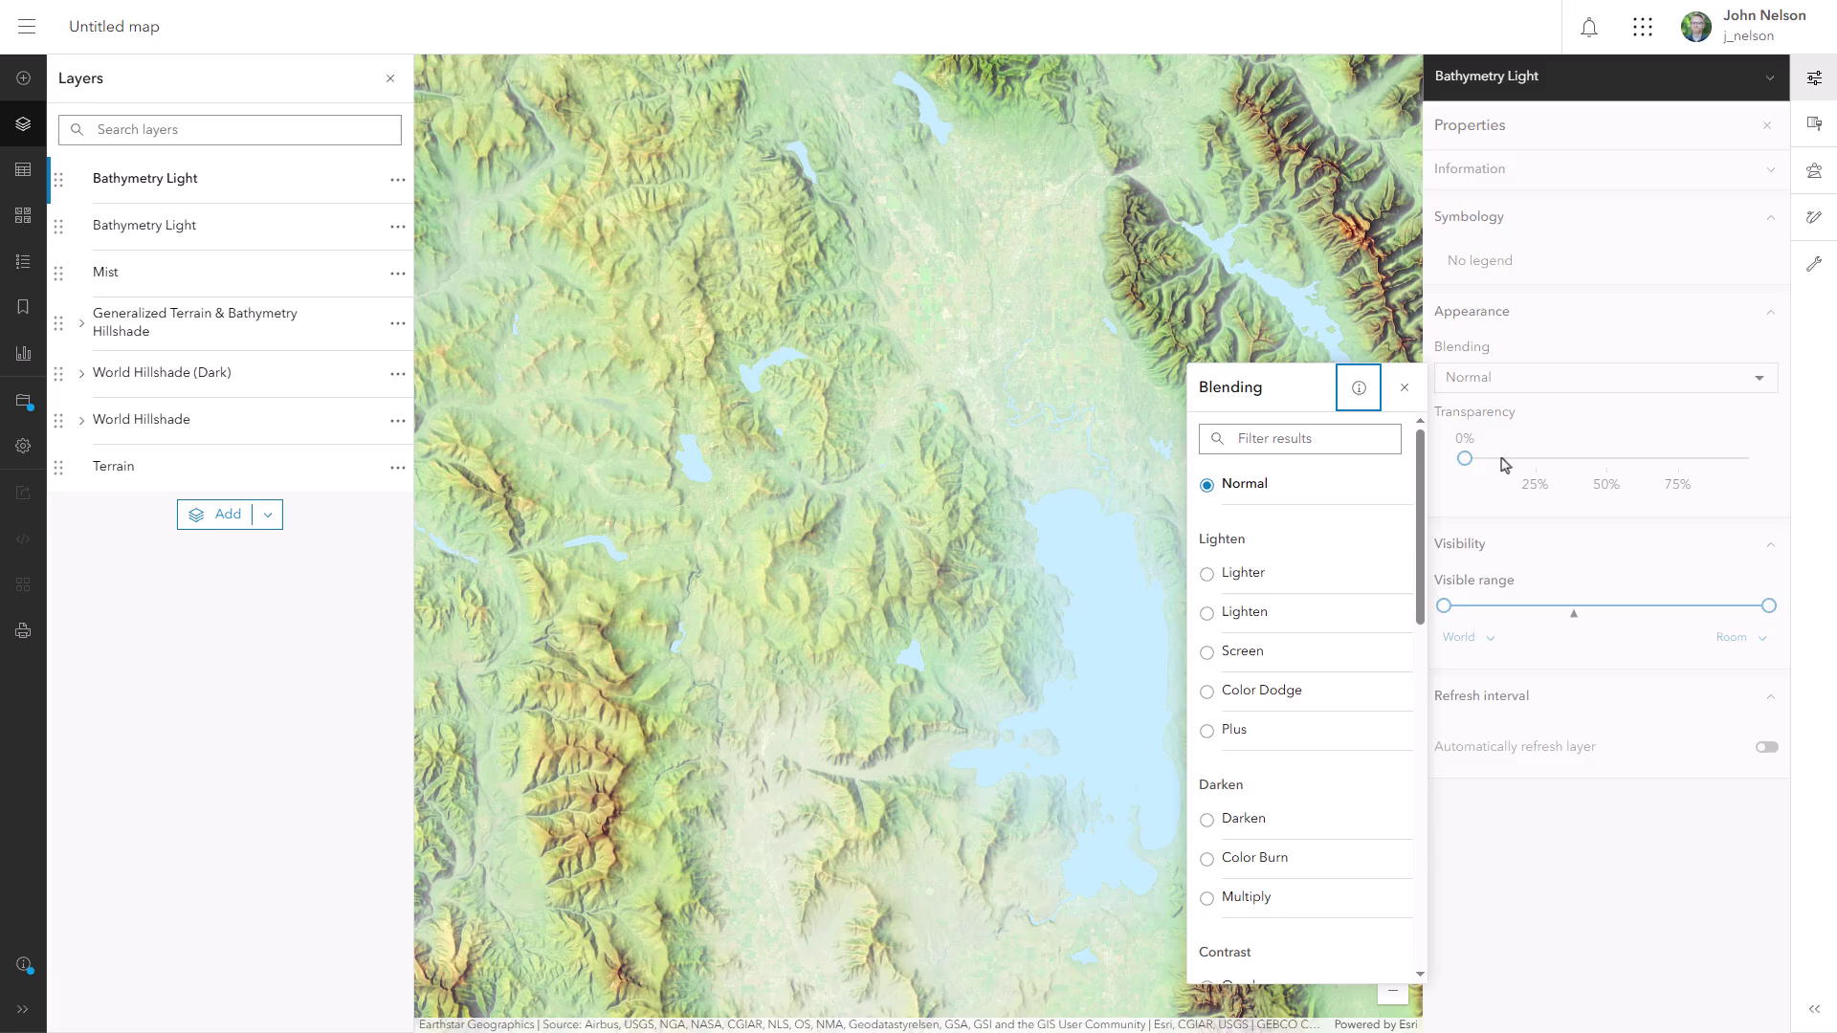
drag(1421, 528, 1418, 760)
click(1207, 803)
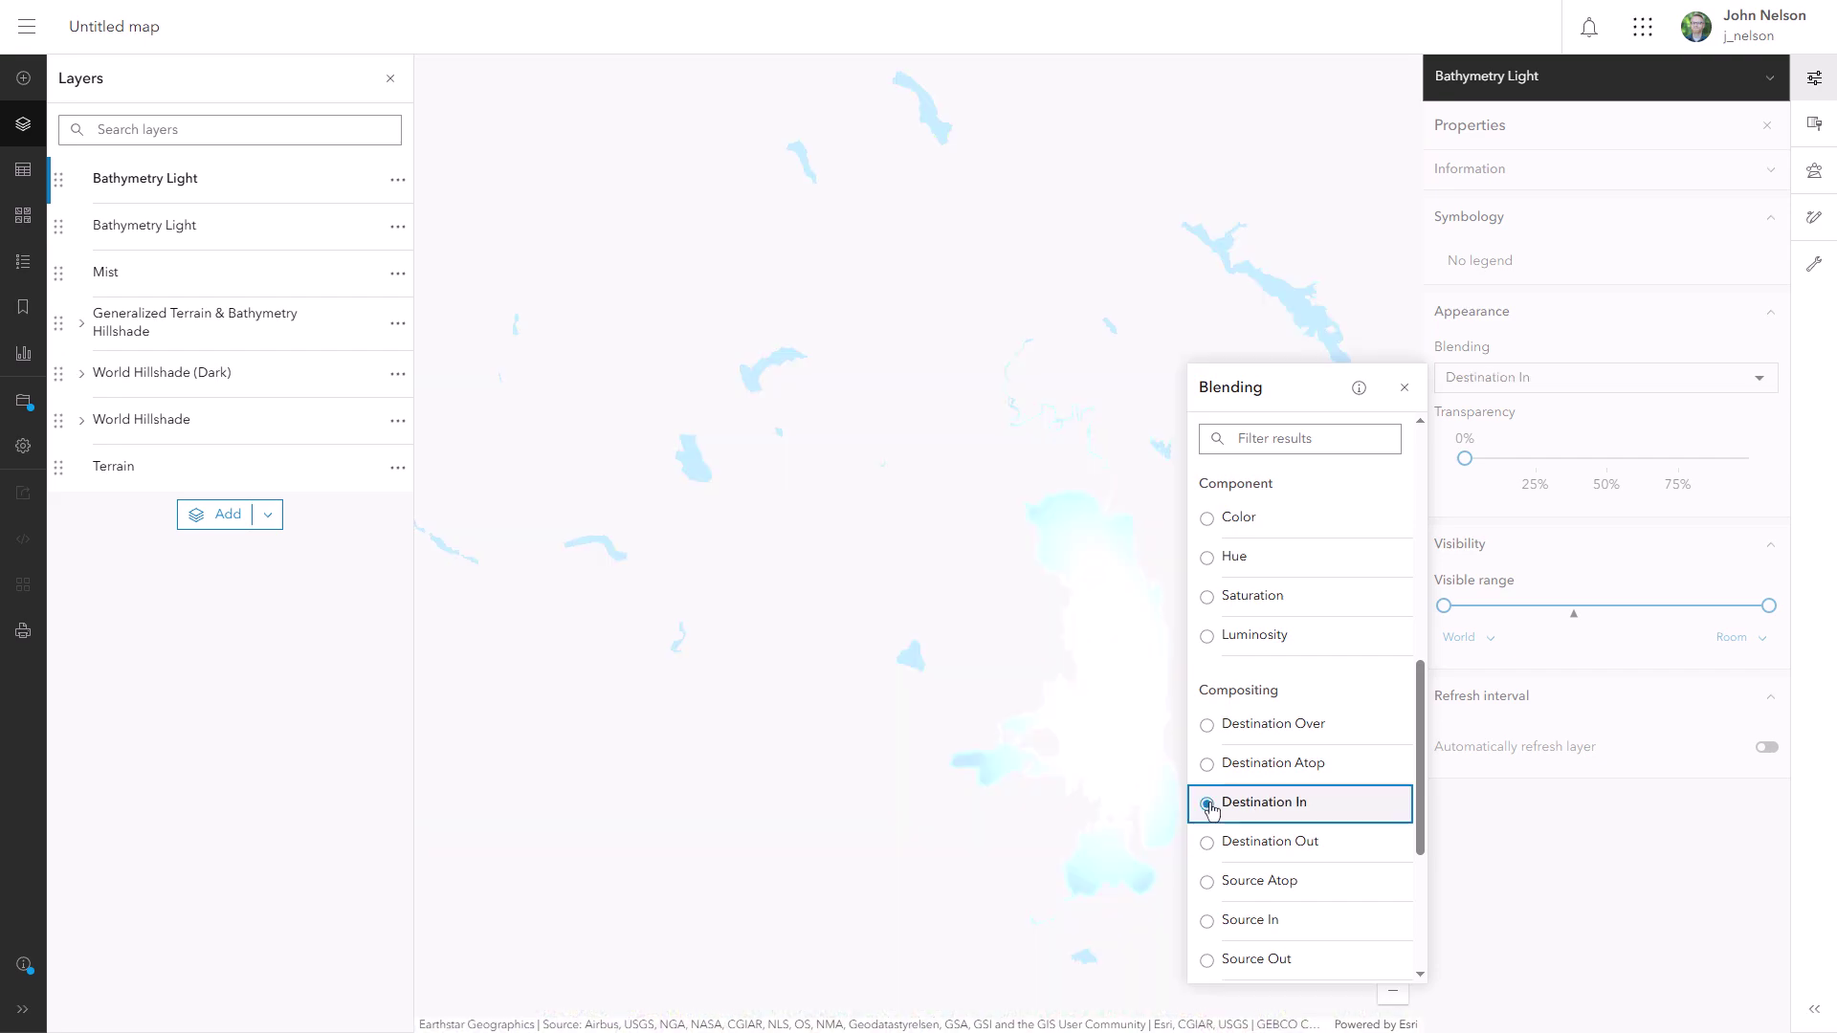
click(1405, 391)
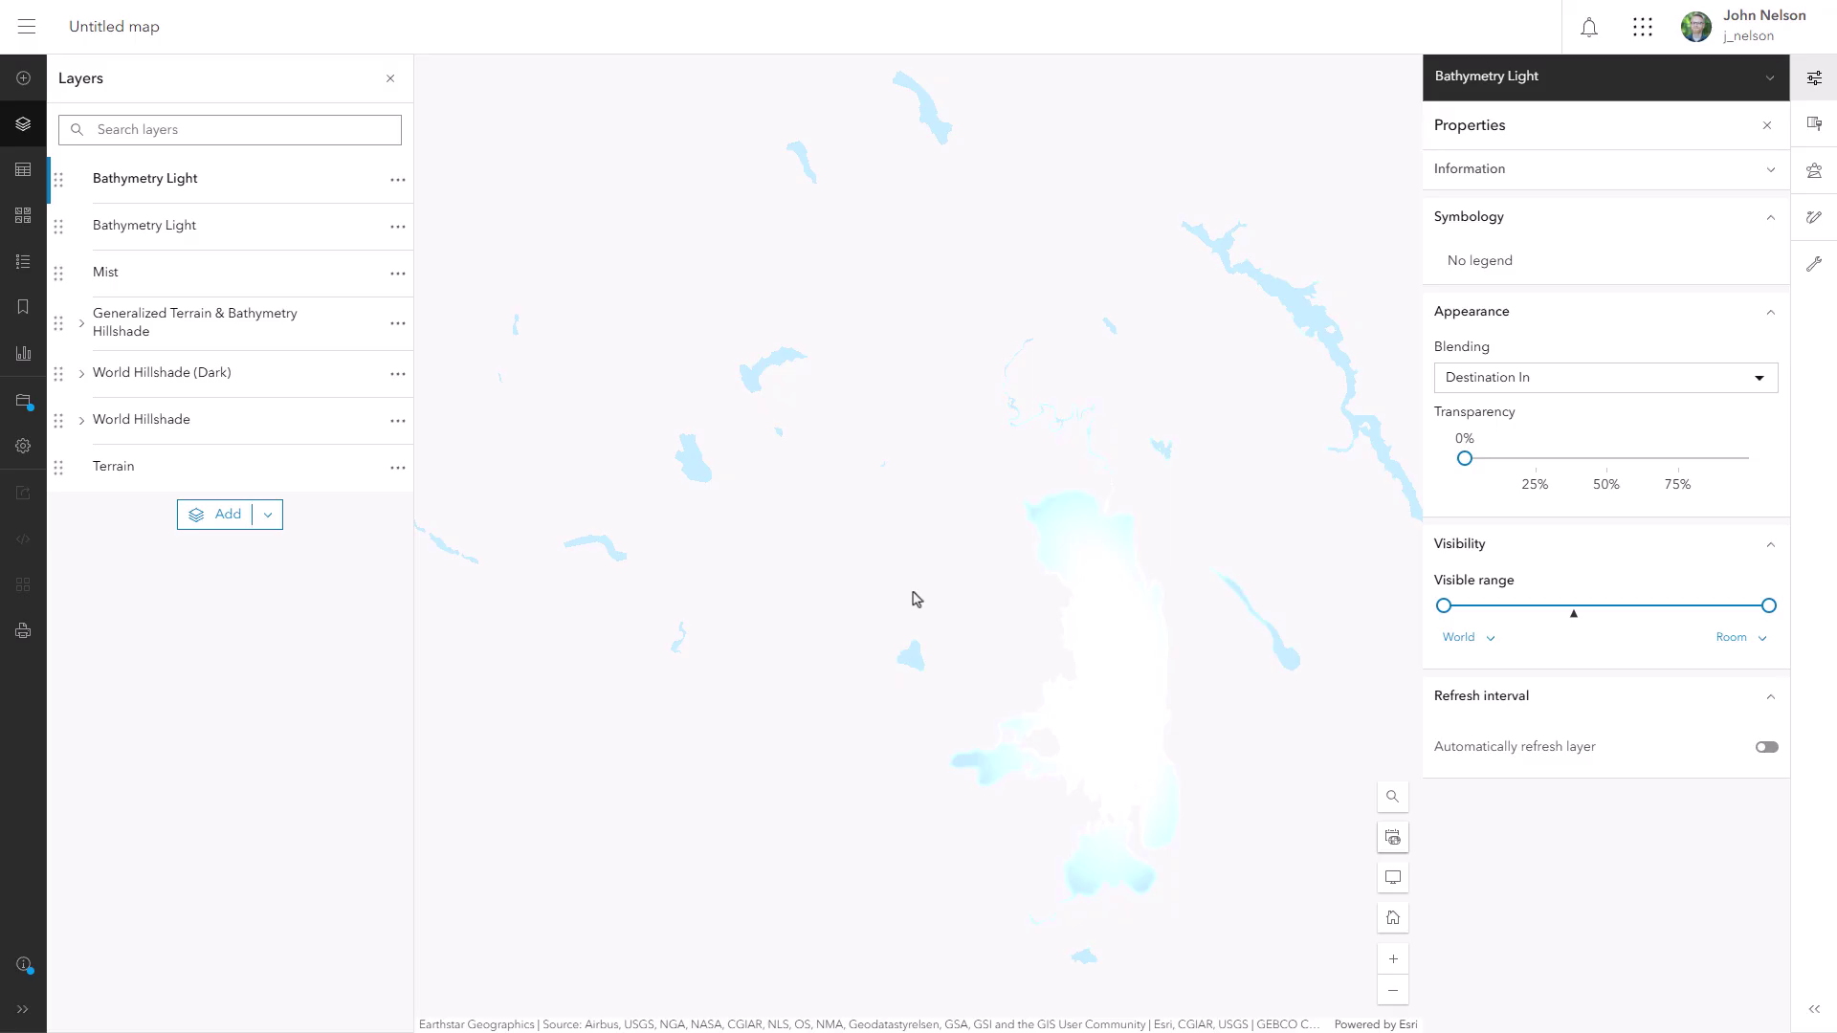
Put both Bathymetry Light layers into a Group Layer, toggling one's visibility to compare
click(397, 181)
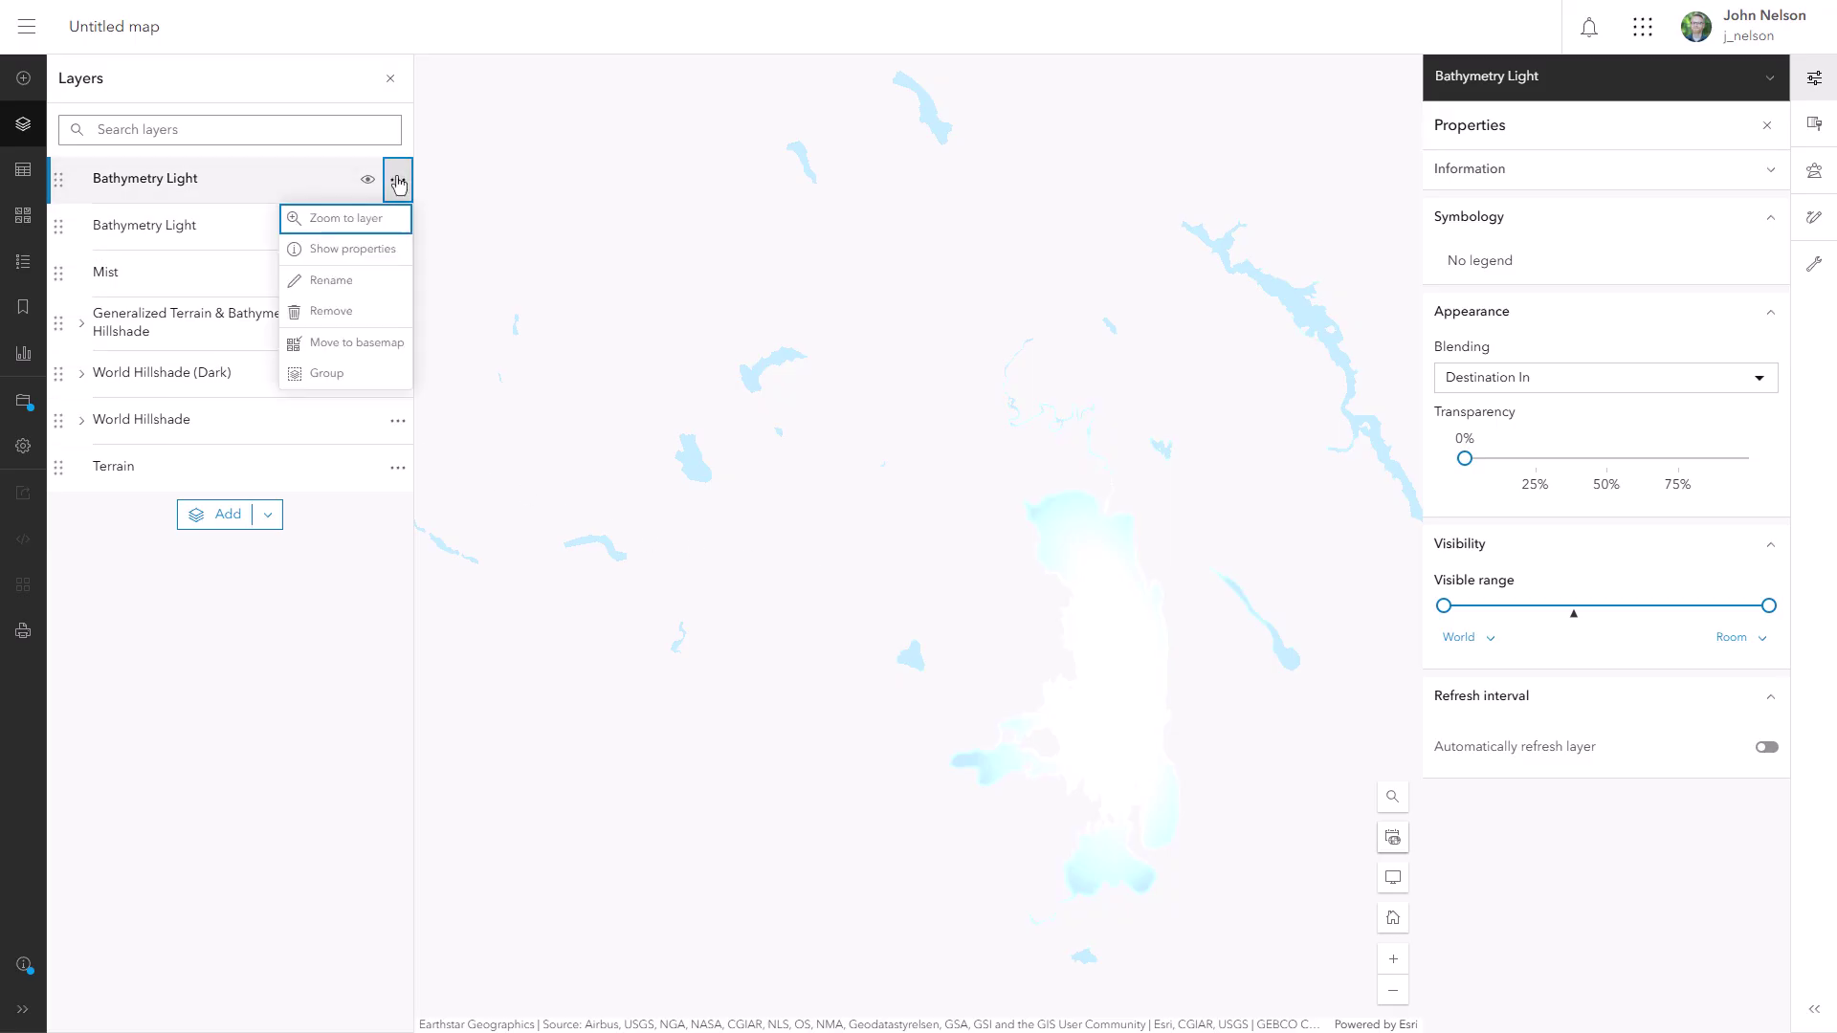
click(330, 374)
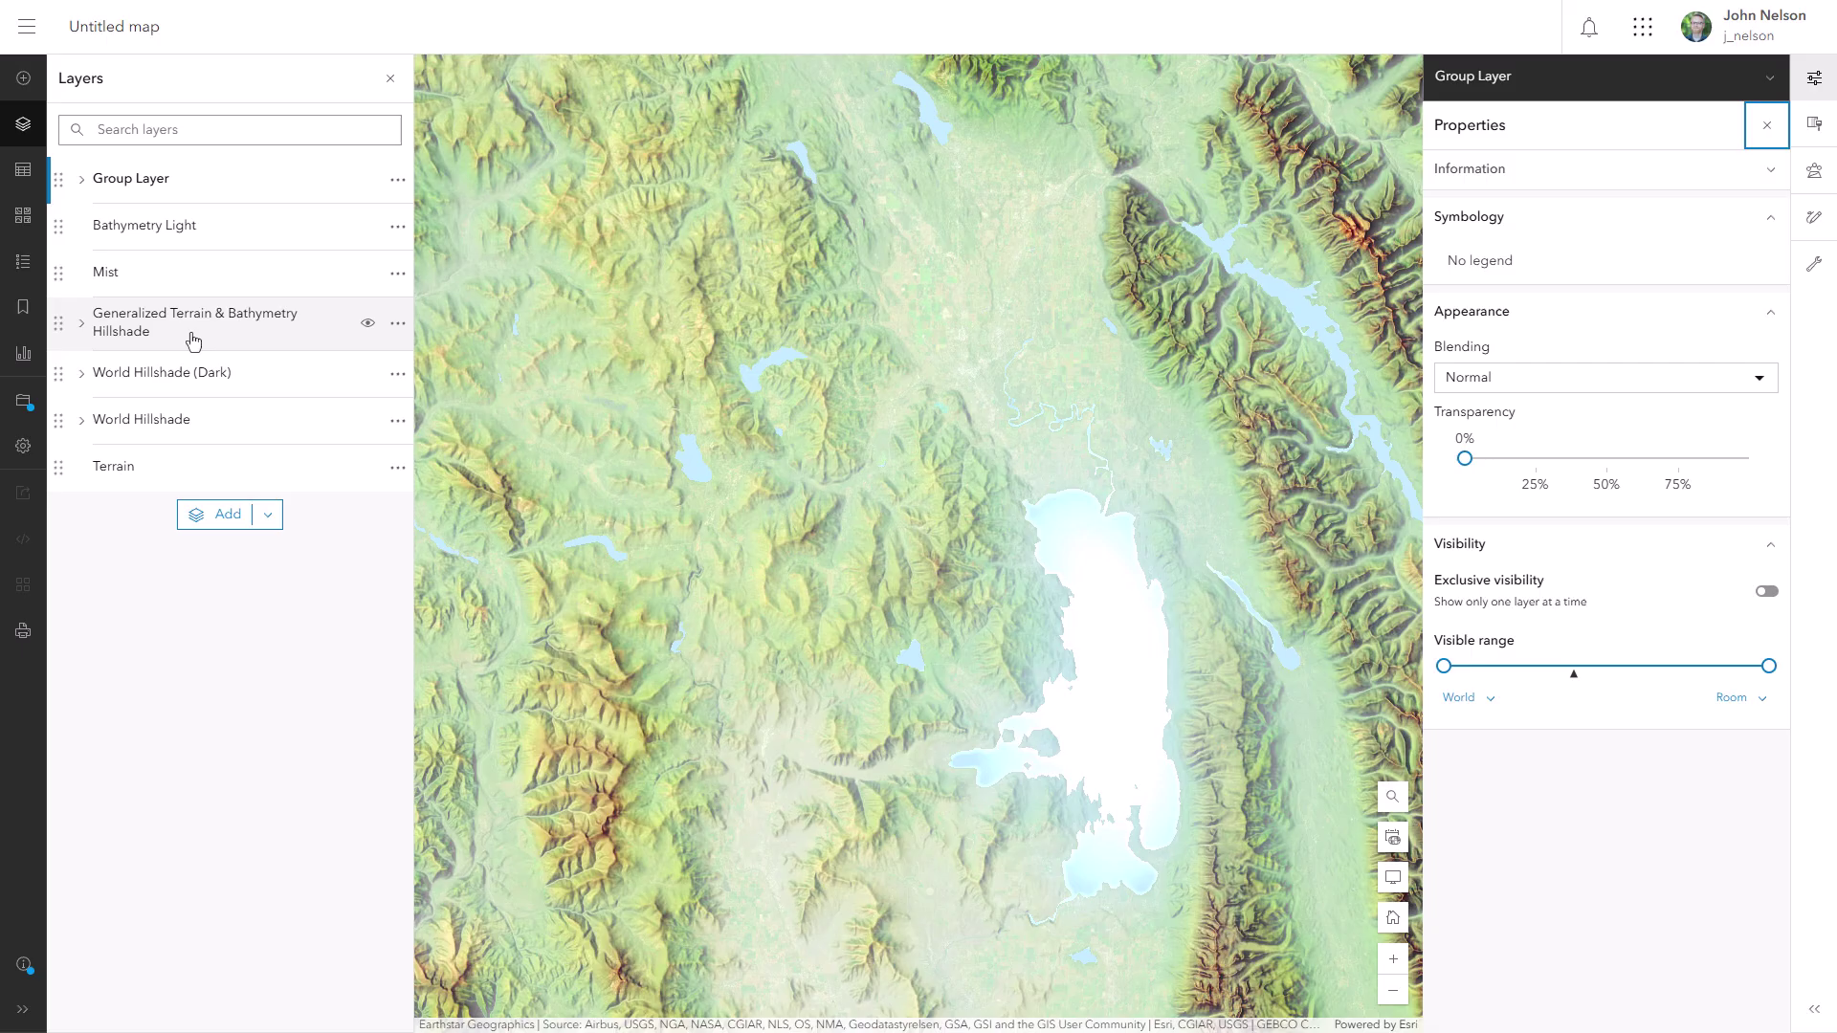
click(81, 179)
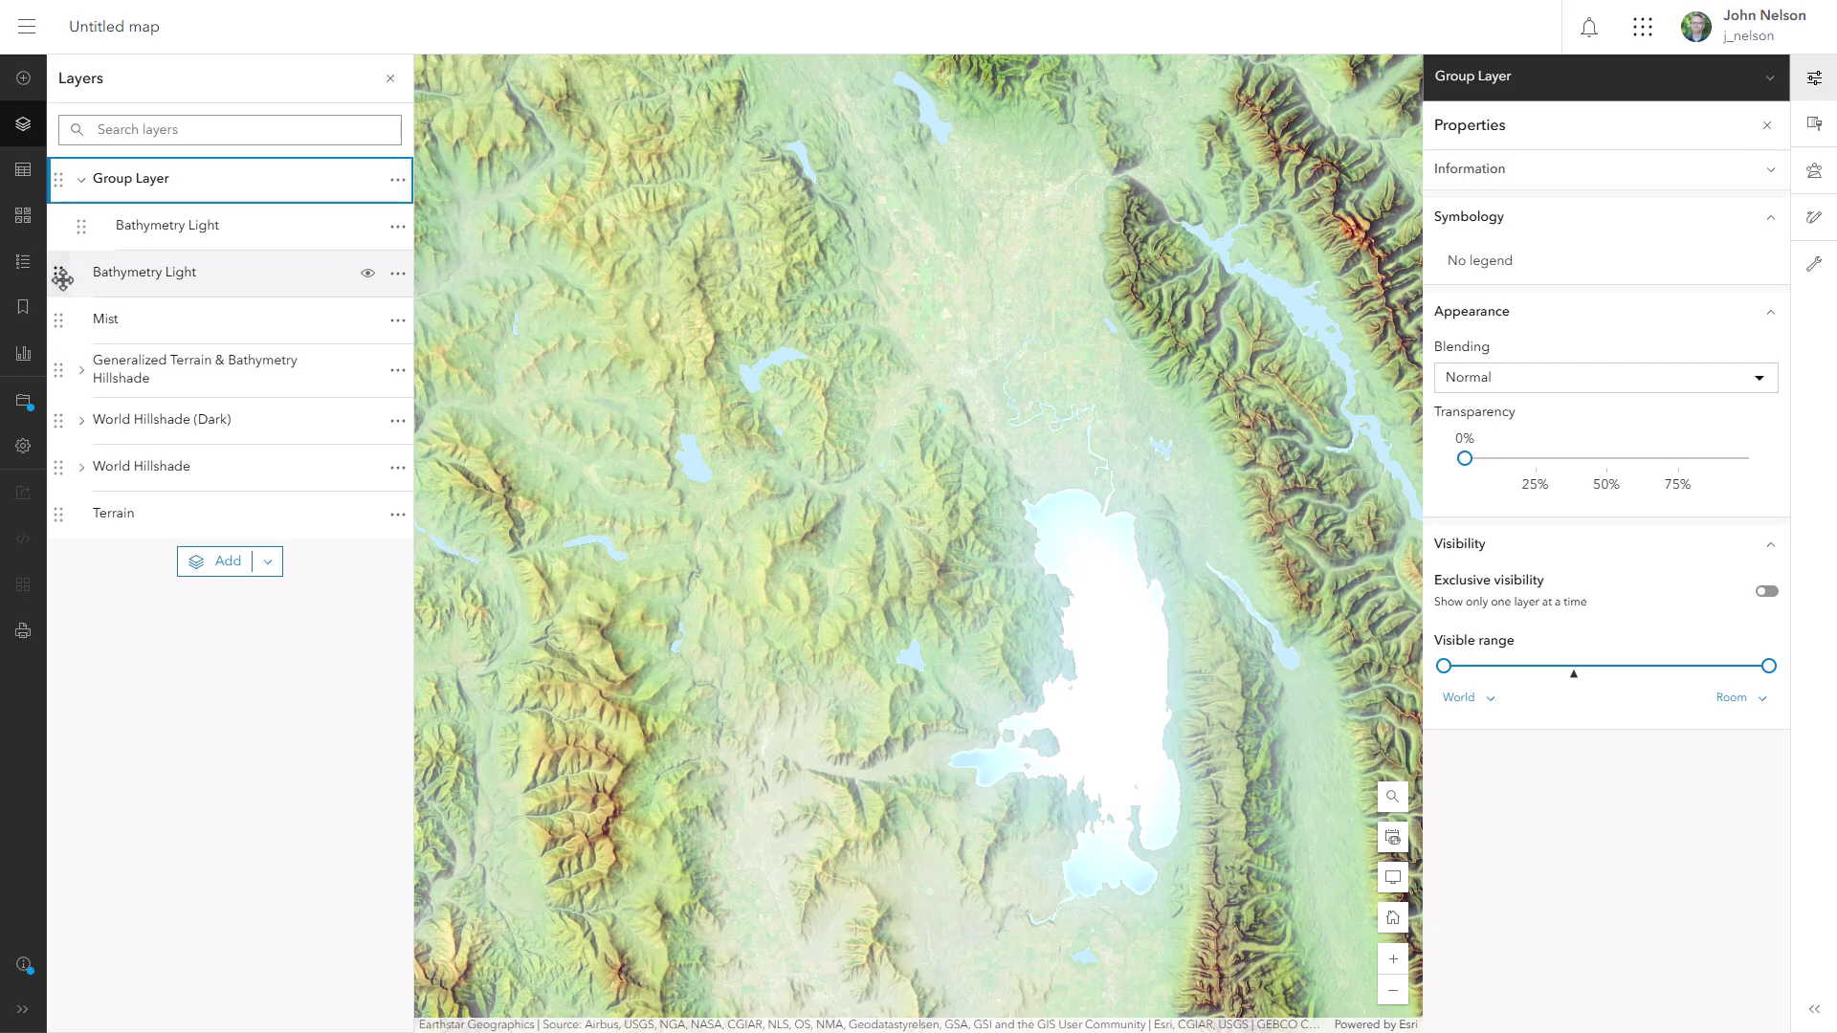
drag(63, 278, 121, 251)
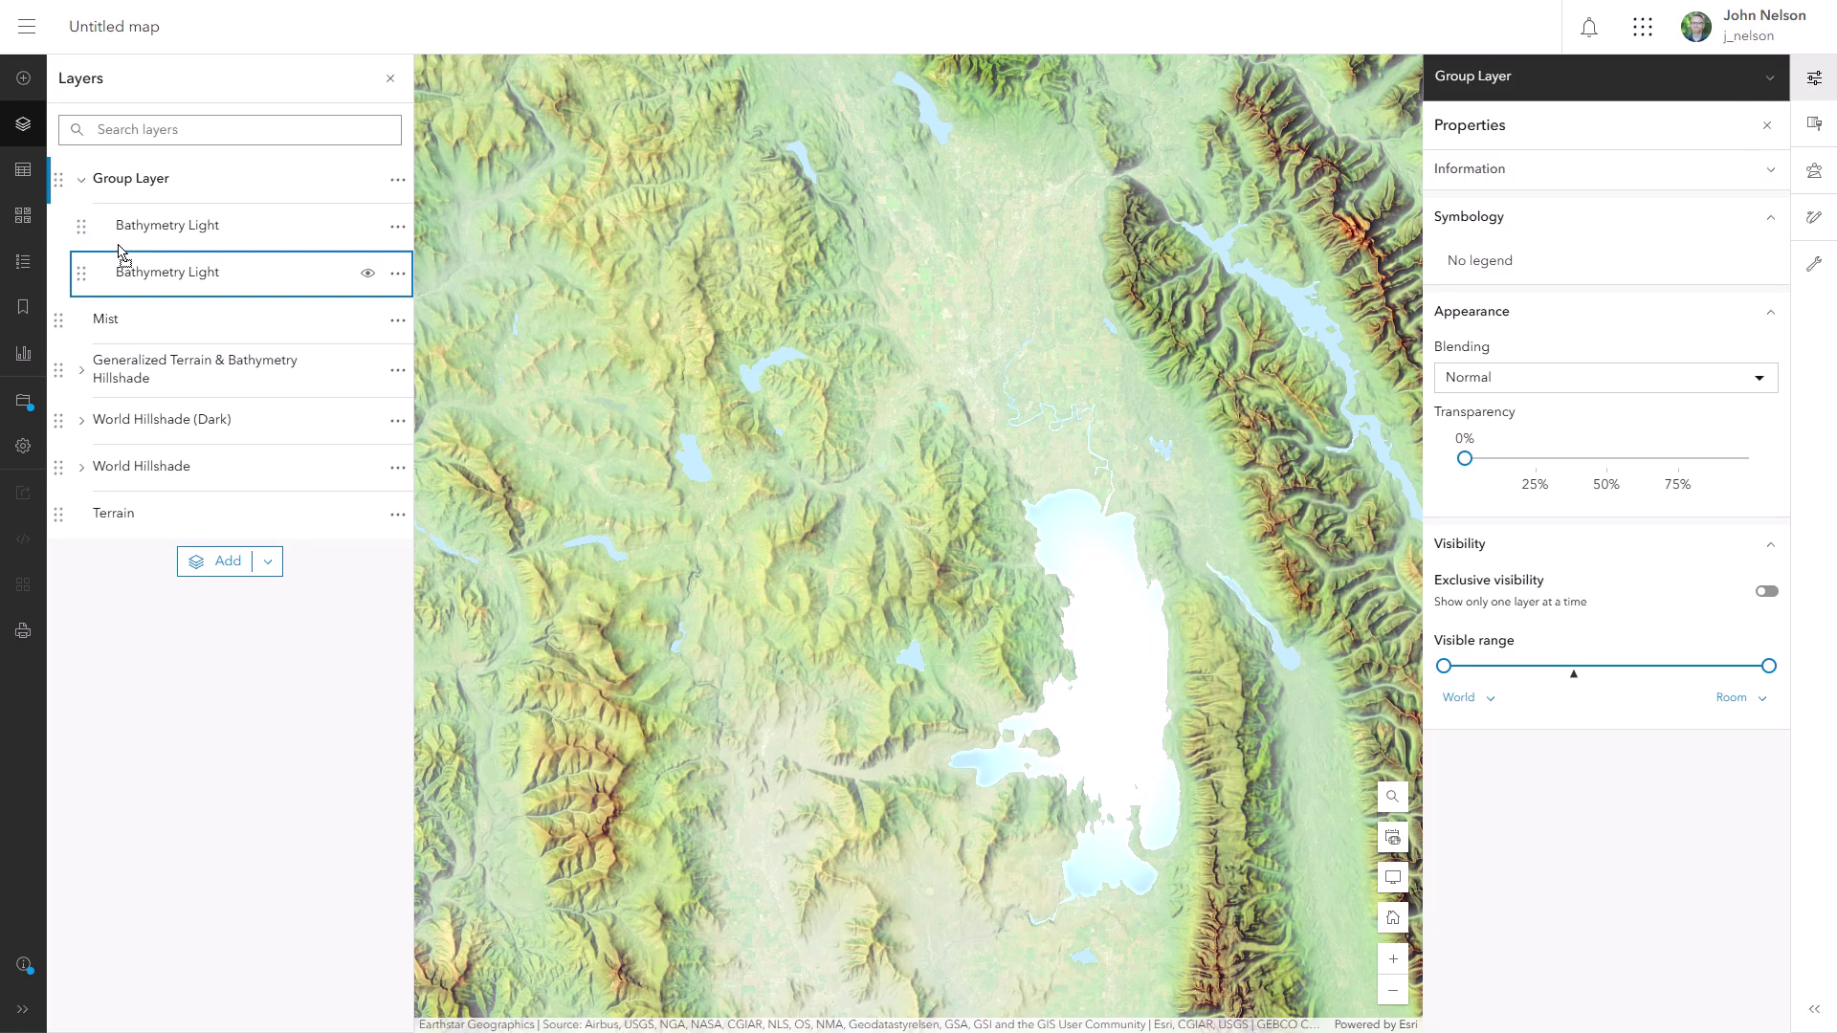
click(367, 228)
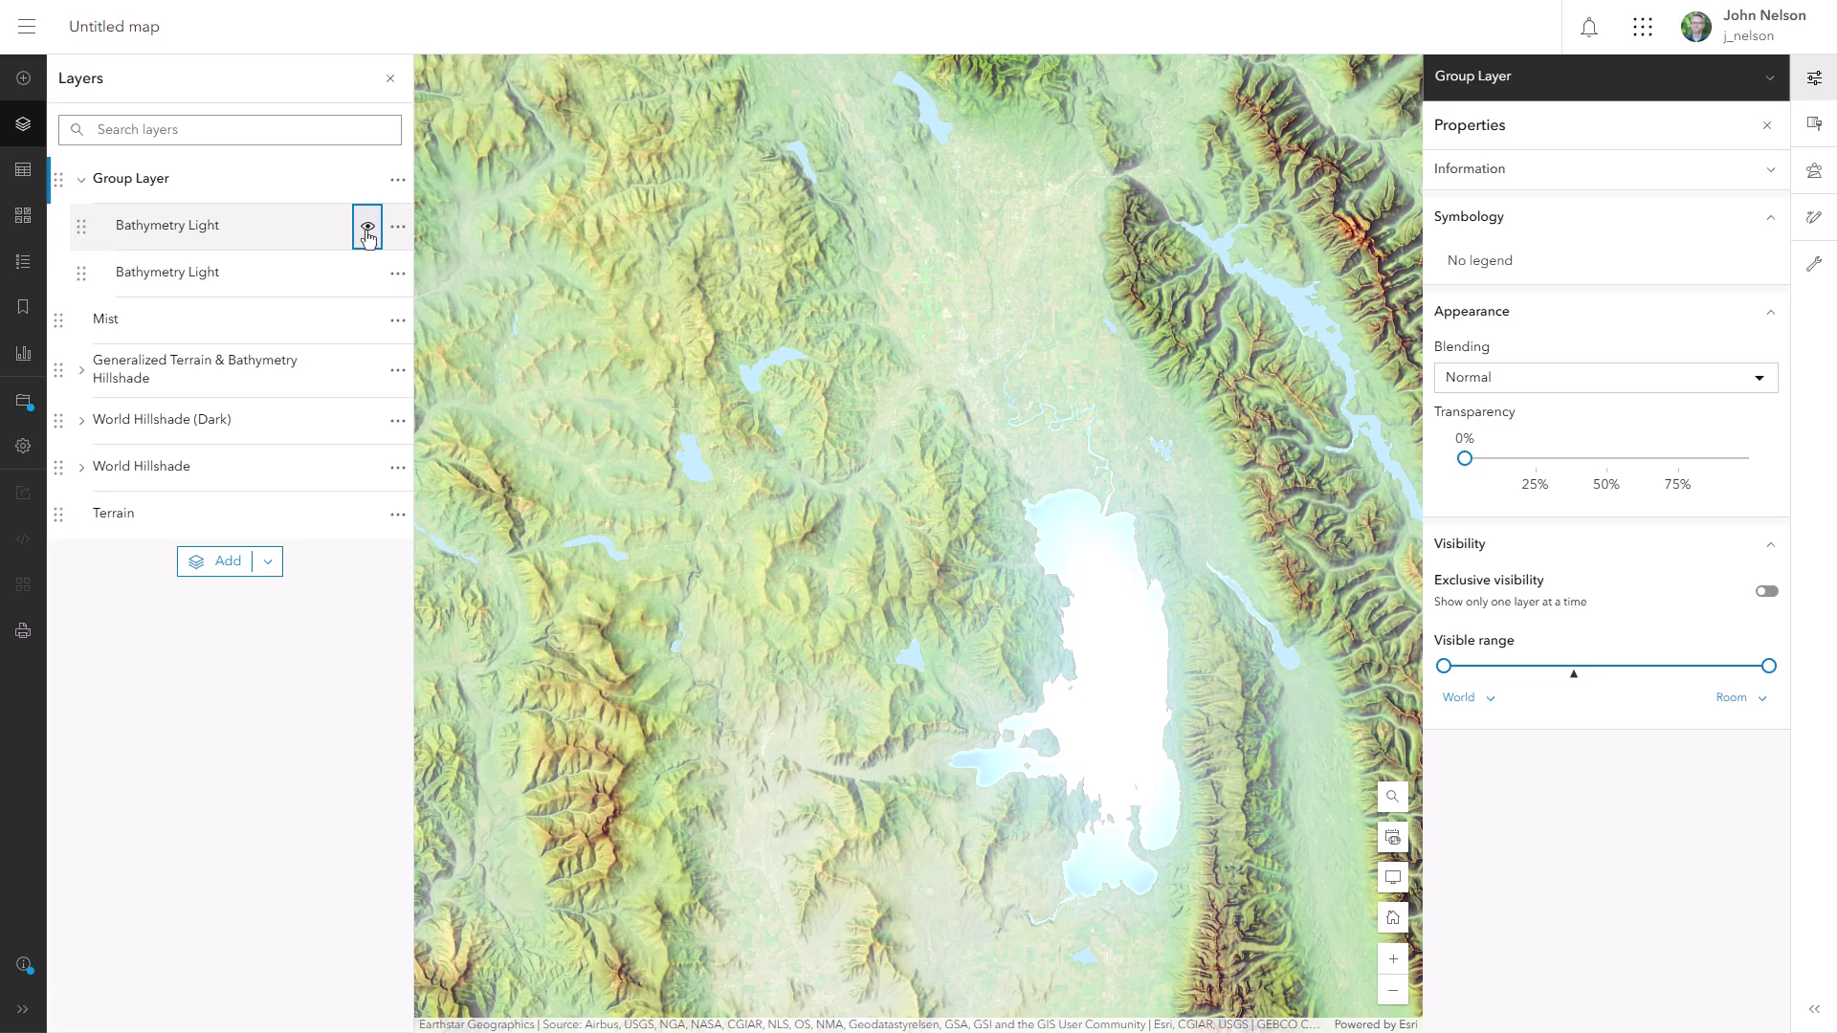
click(368, 234)
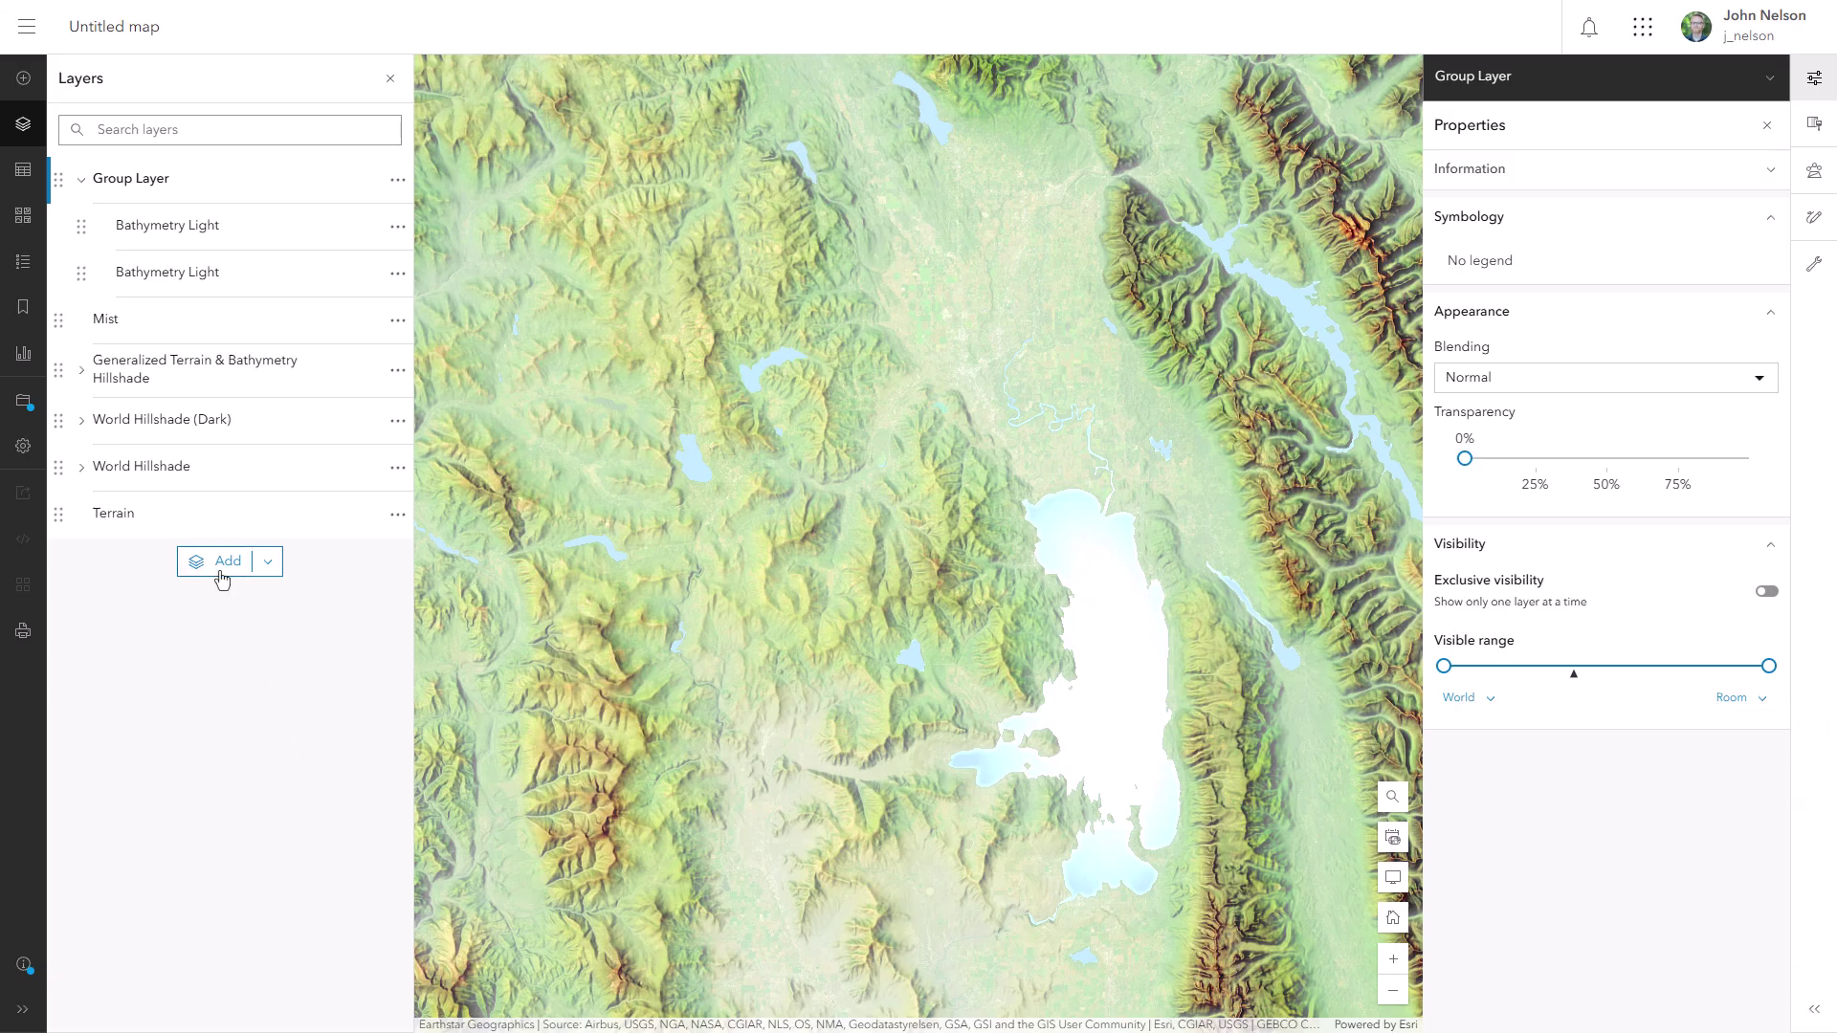
click(221, 574)
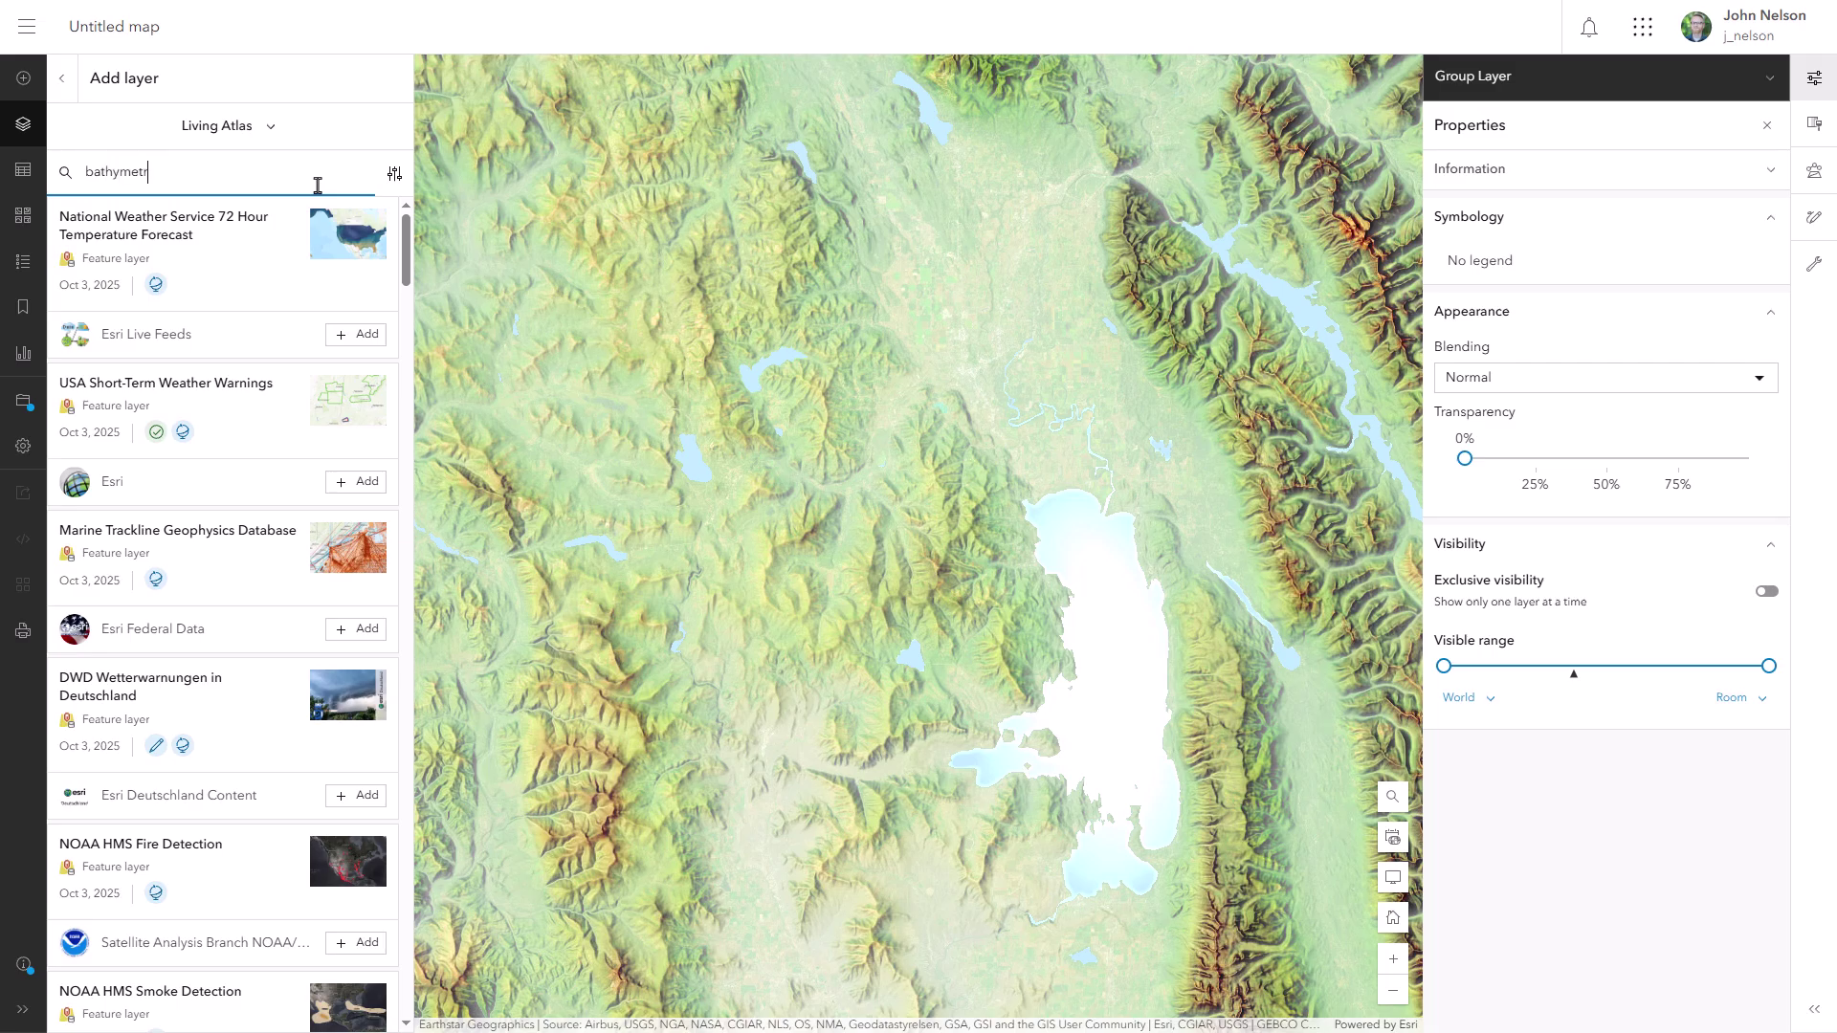
Add a third Bathymetry Light layer and place it just above Mist
text(bathymetry light)
click(381, 317)
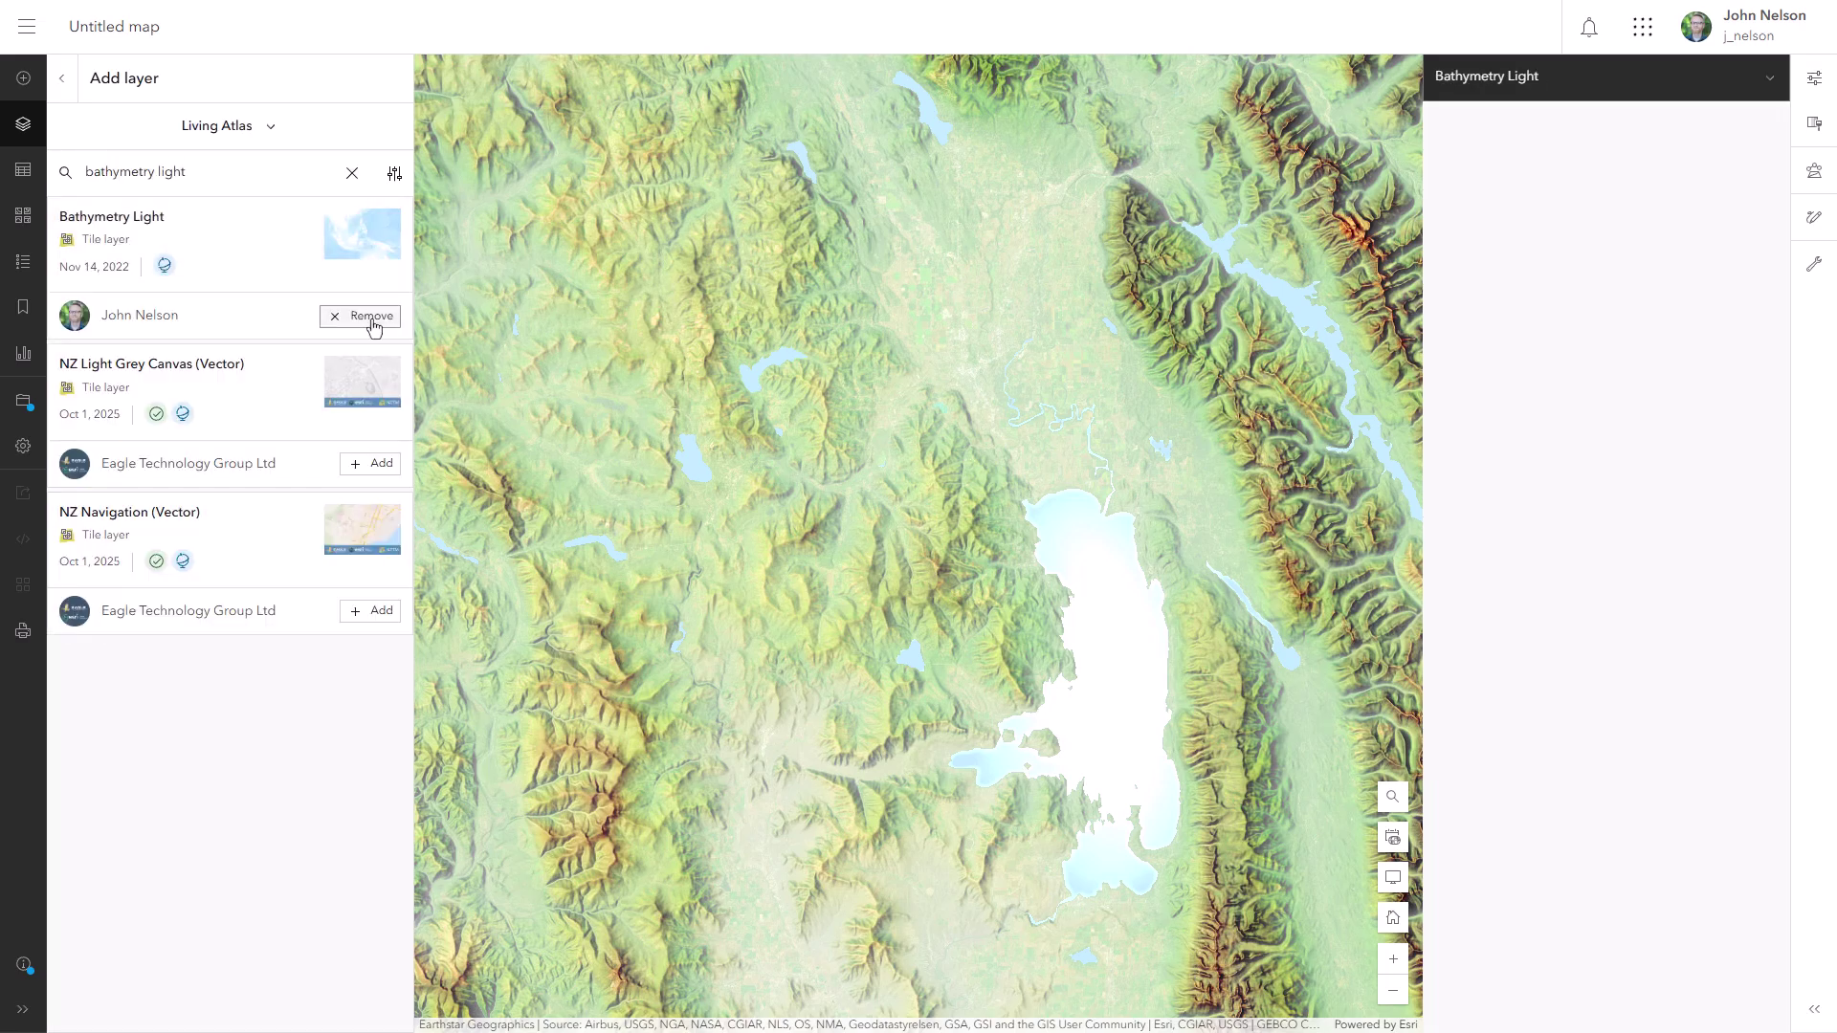
click(62, 79)
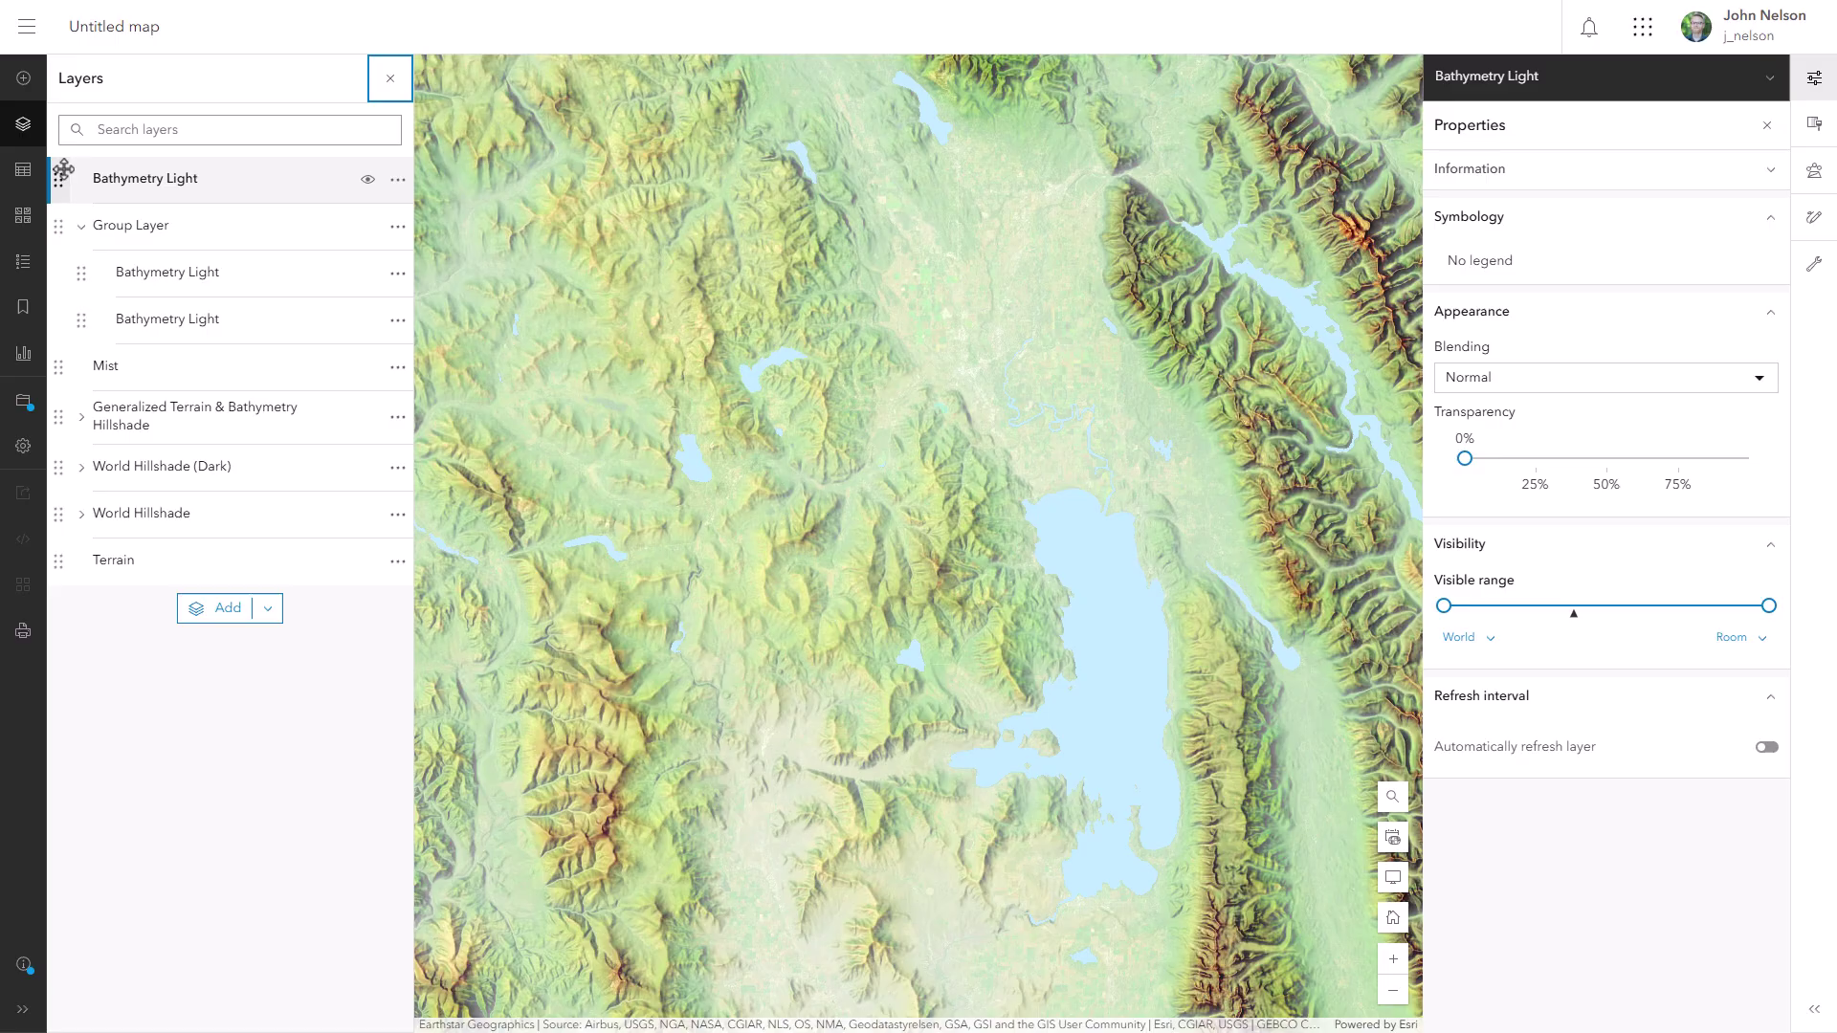
drag(60, 181, 58, 319)
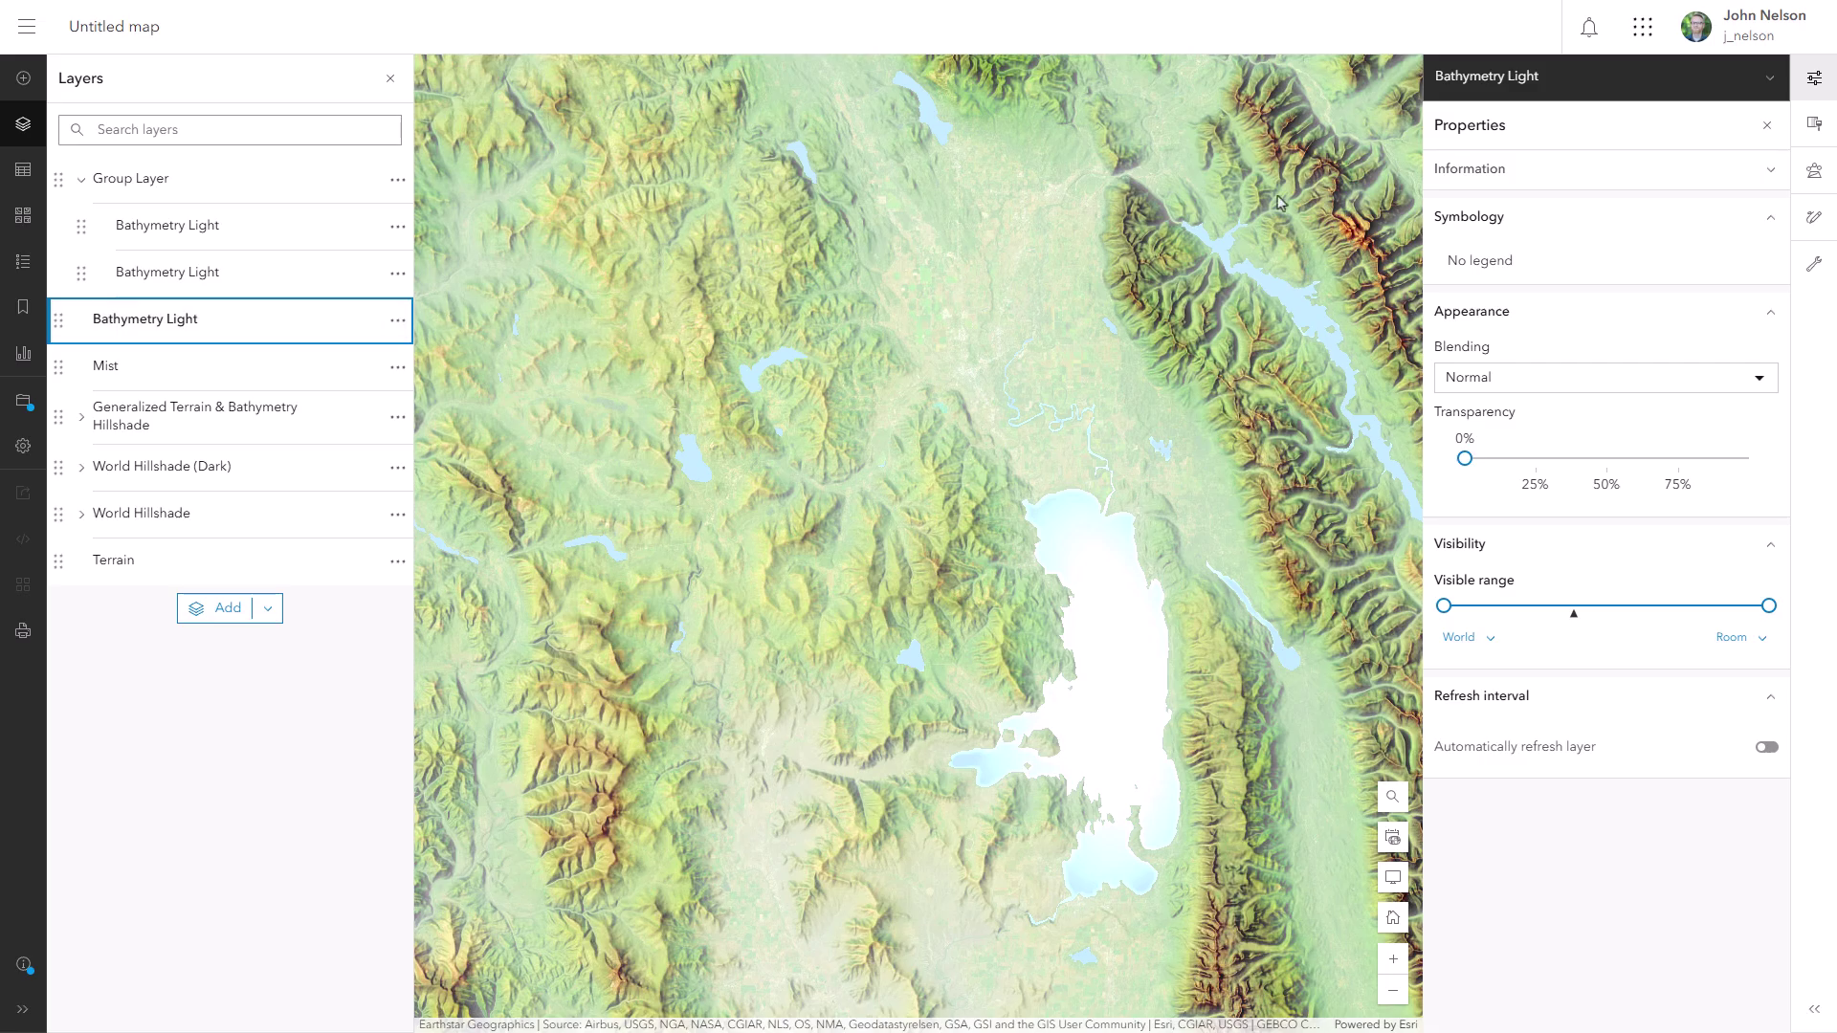
Give it a pale yellow drop shadow with X offset 1 and Y offset -1
click(1815, 134)
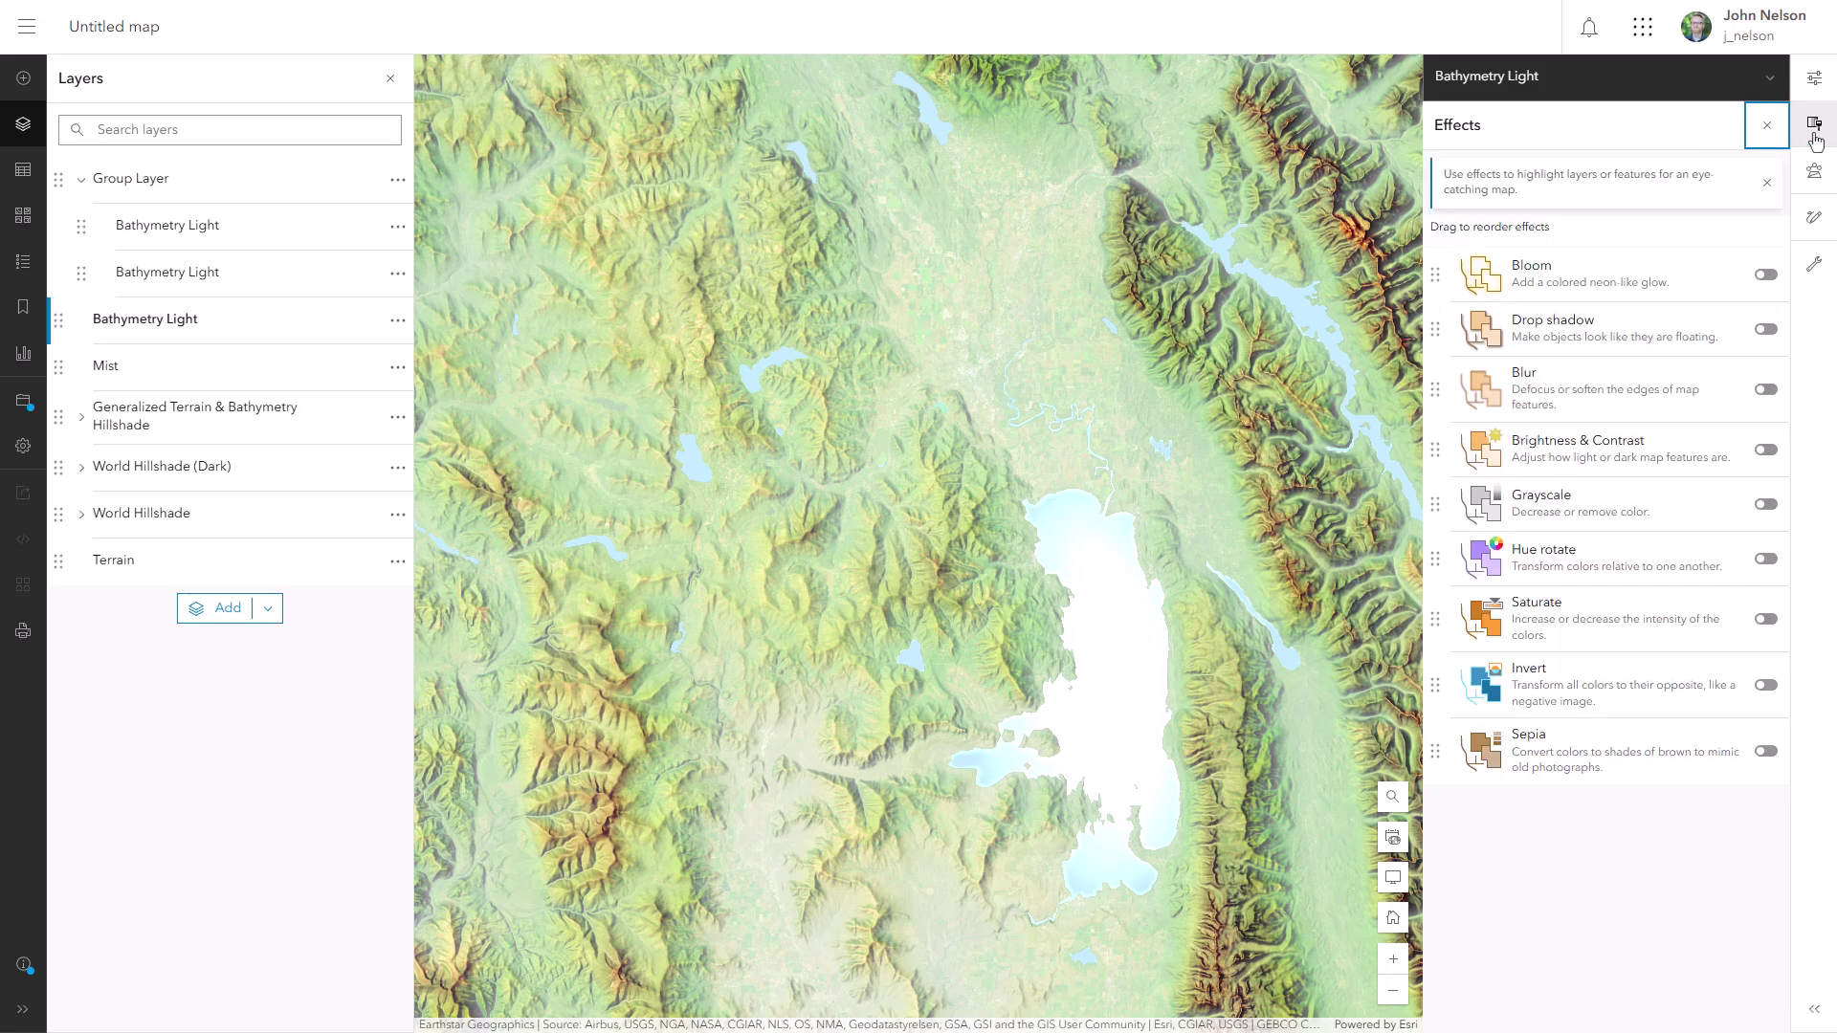
click(1765, 330)
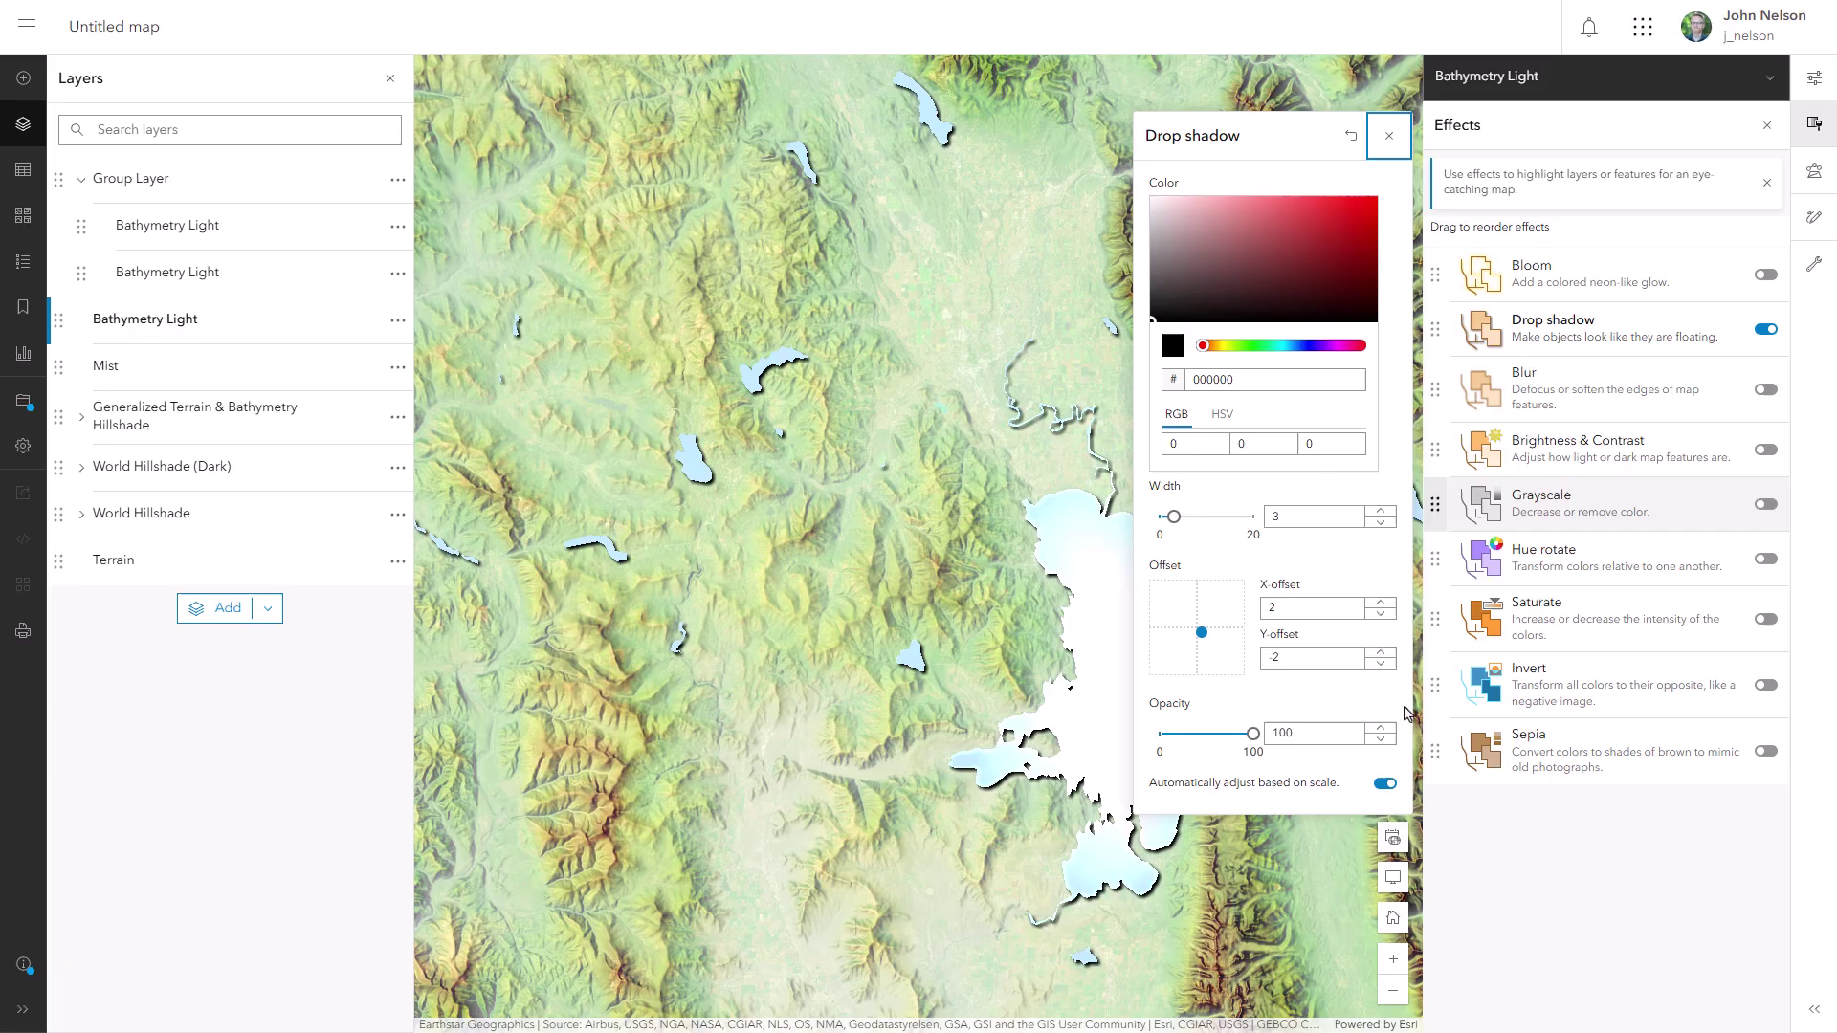
click(1381, 614)
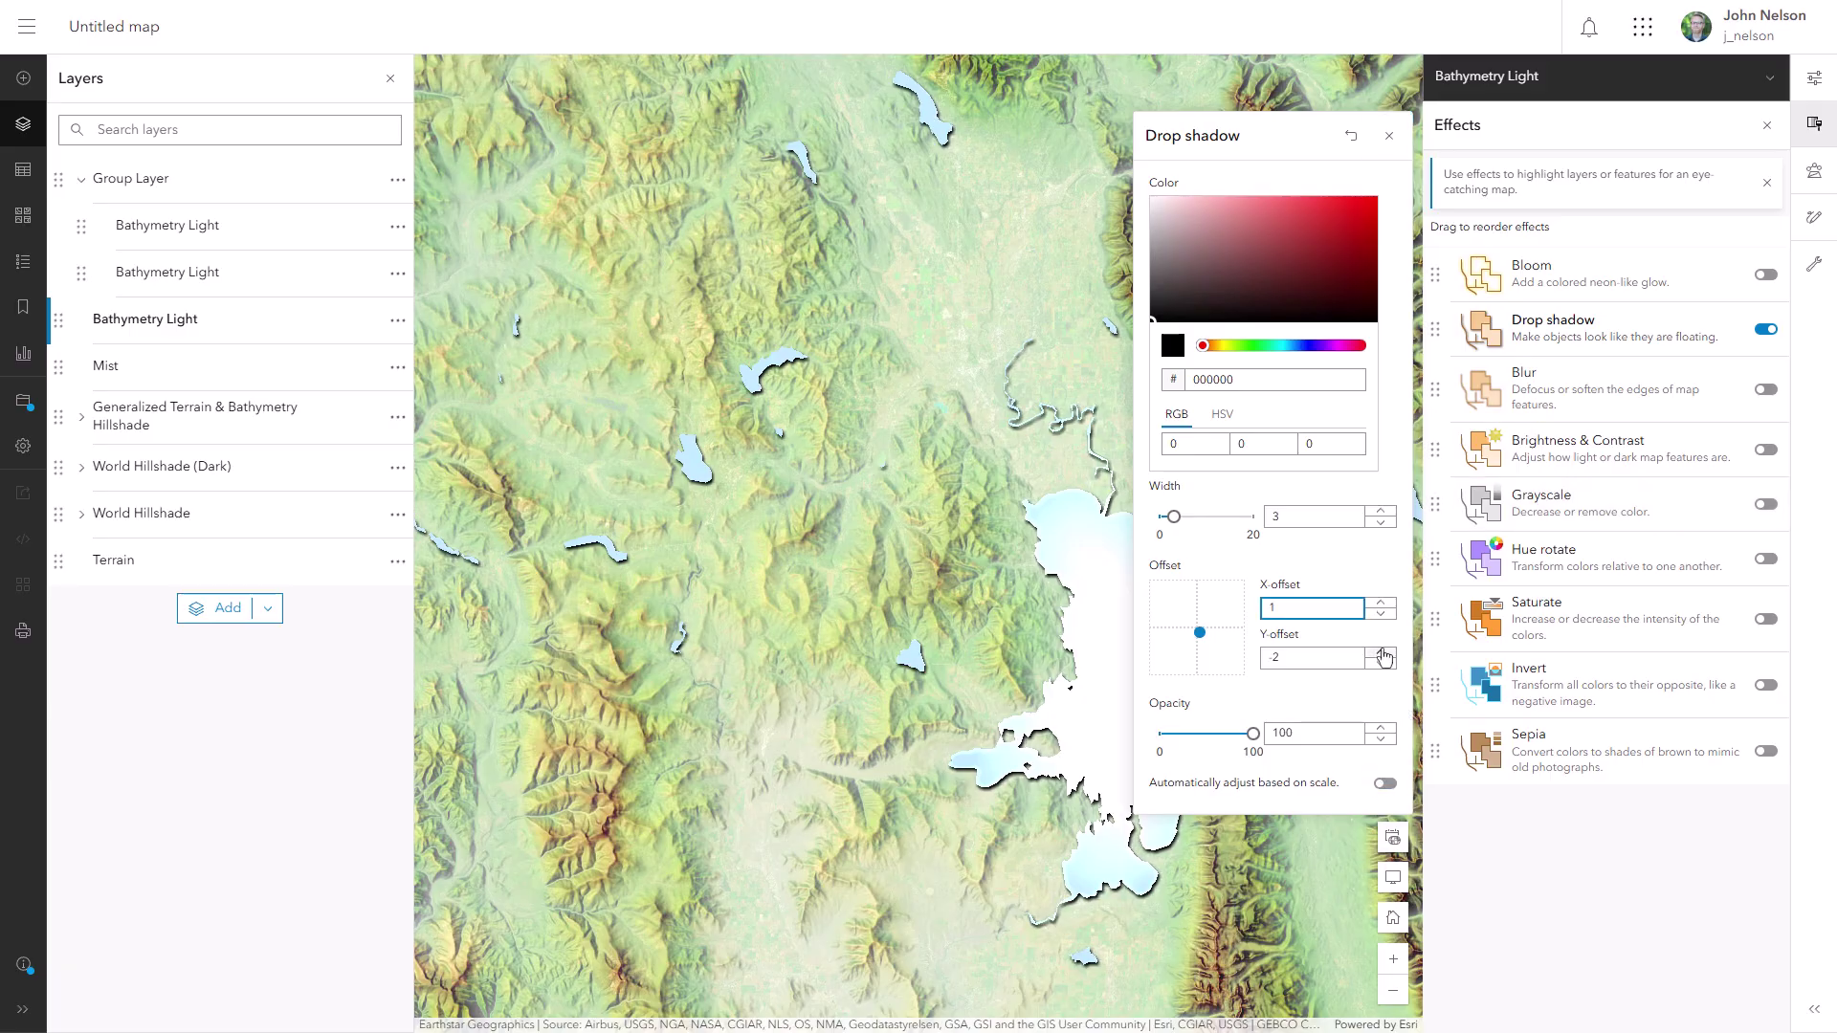
click(1381, 653)
click(1217, 346)
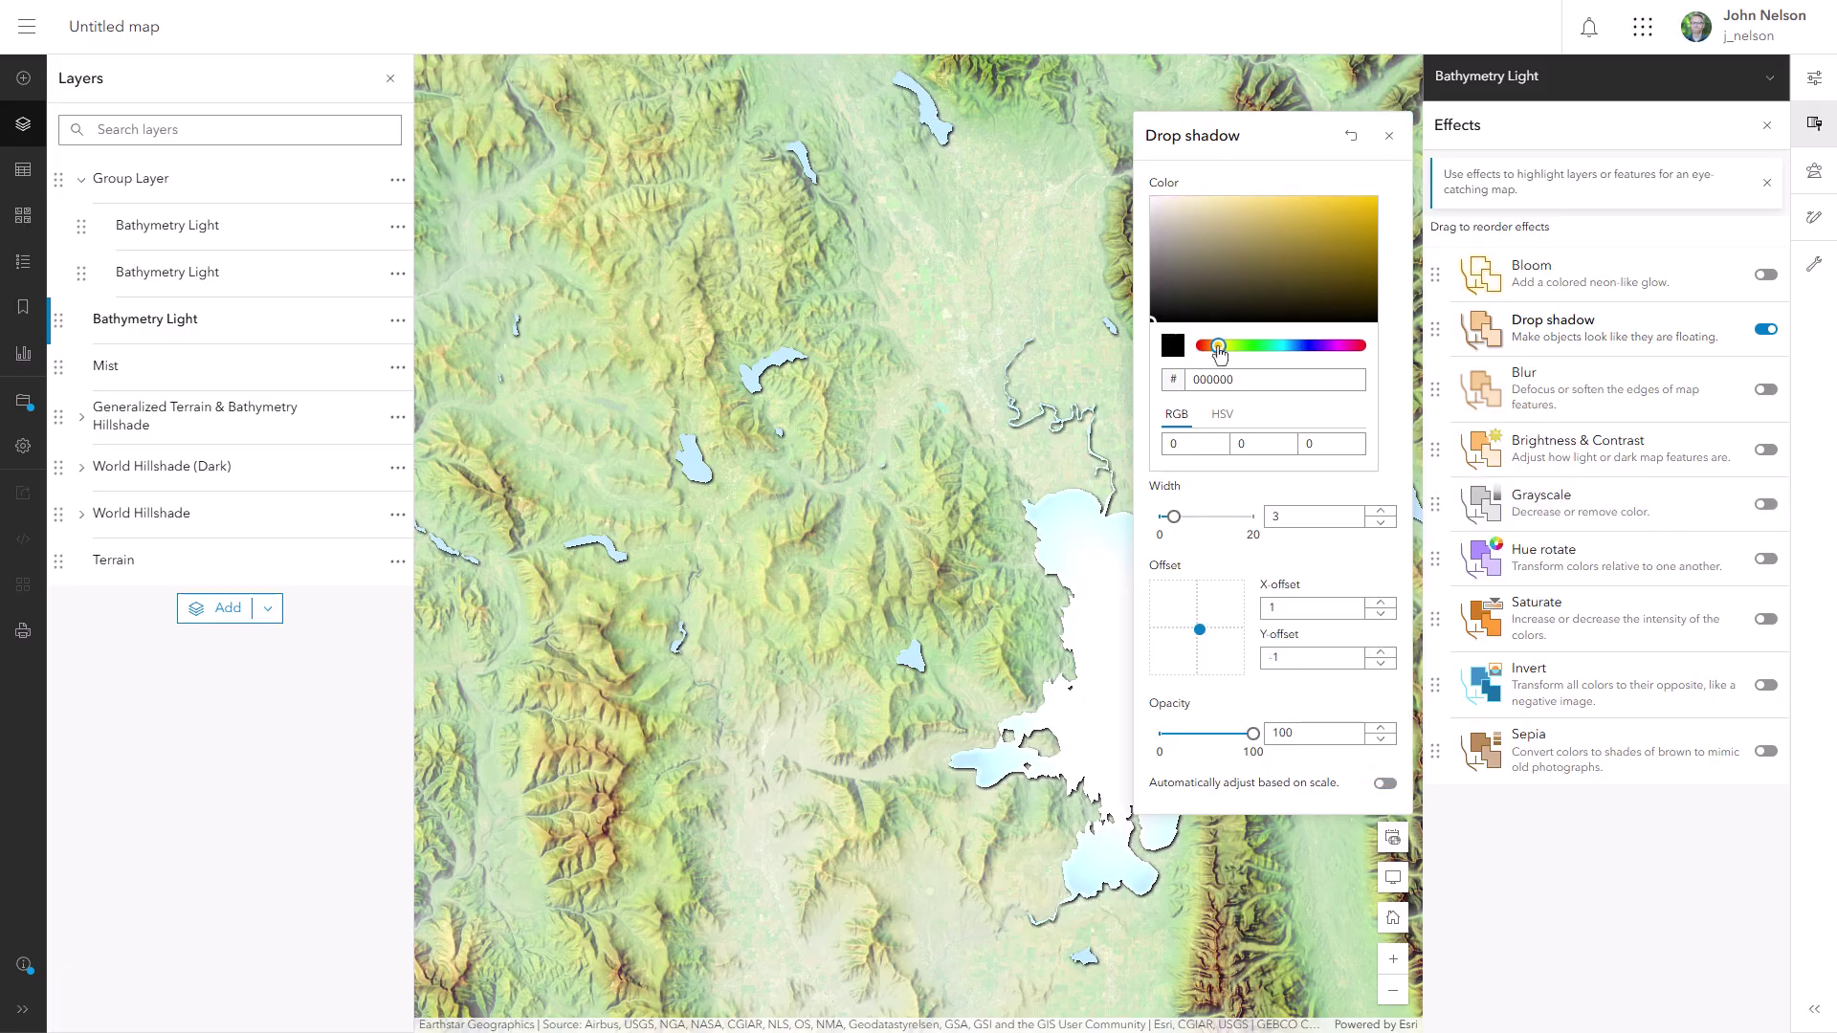
click(1239, 214)
click(1388, 136)
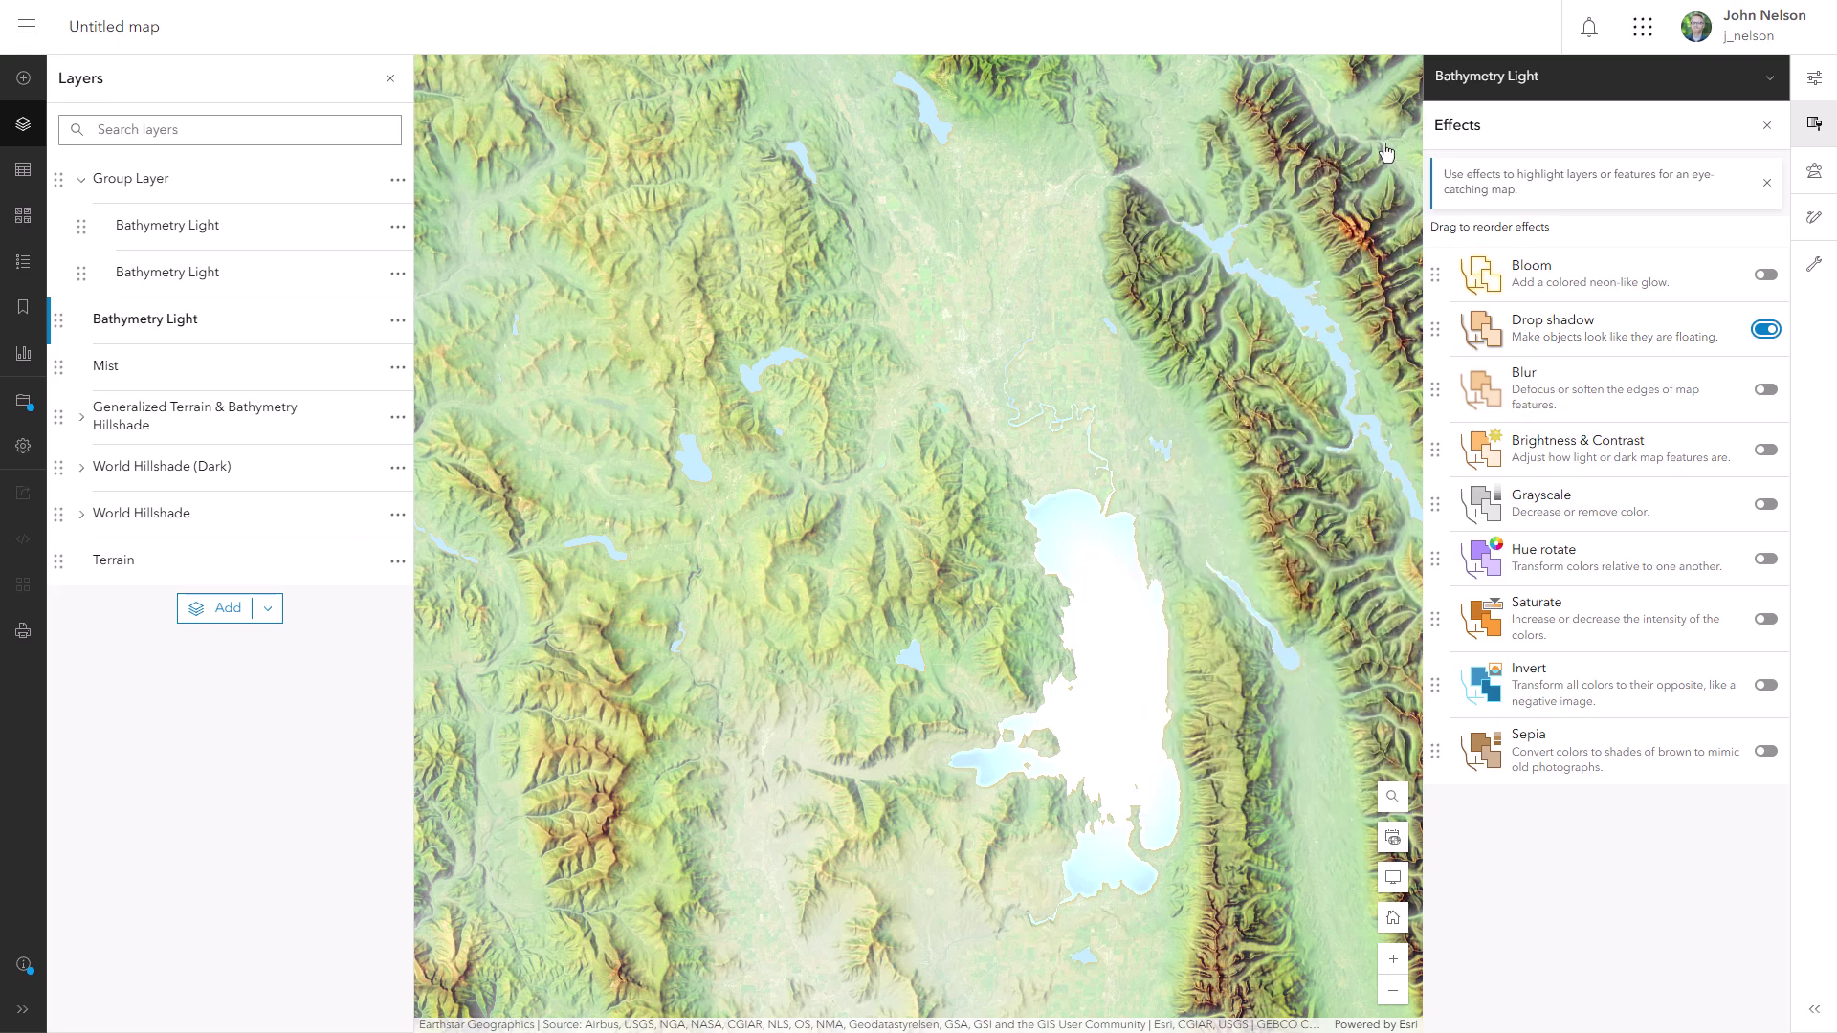
click(216, 620)
Add a fourth Bathymetry Light layer and move it below the third copy
text(bathymetry )
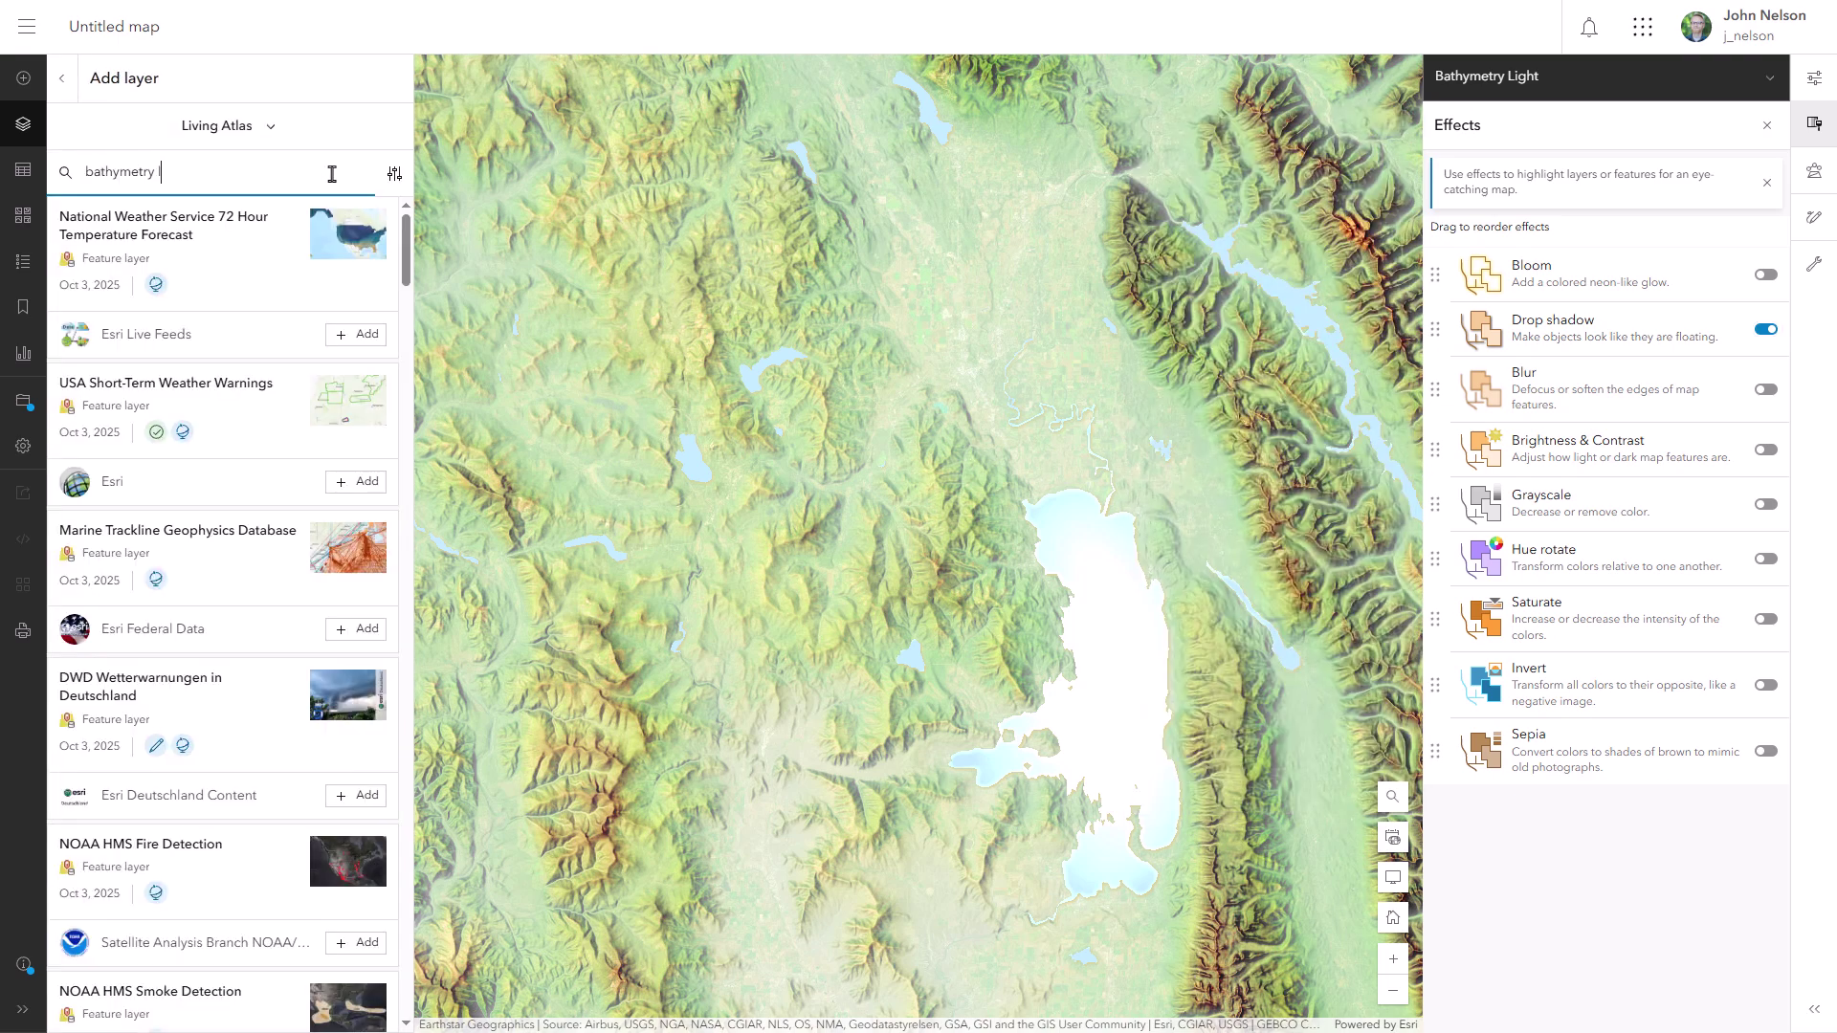
text(light)
click(360, 312)
click(61, 78)
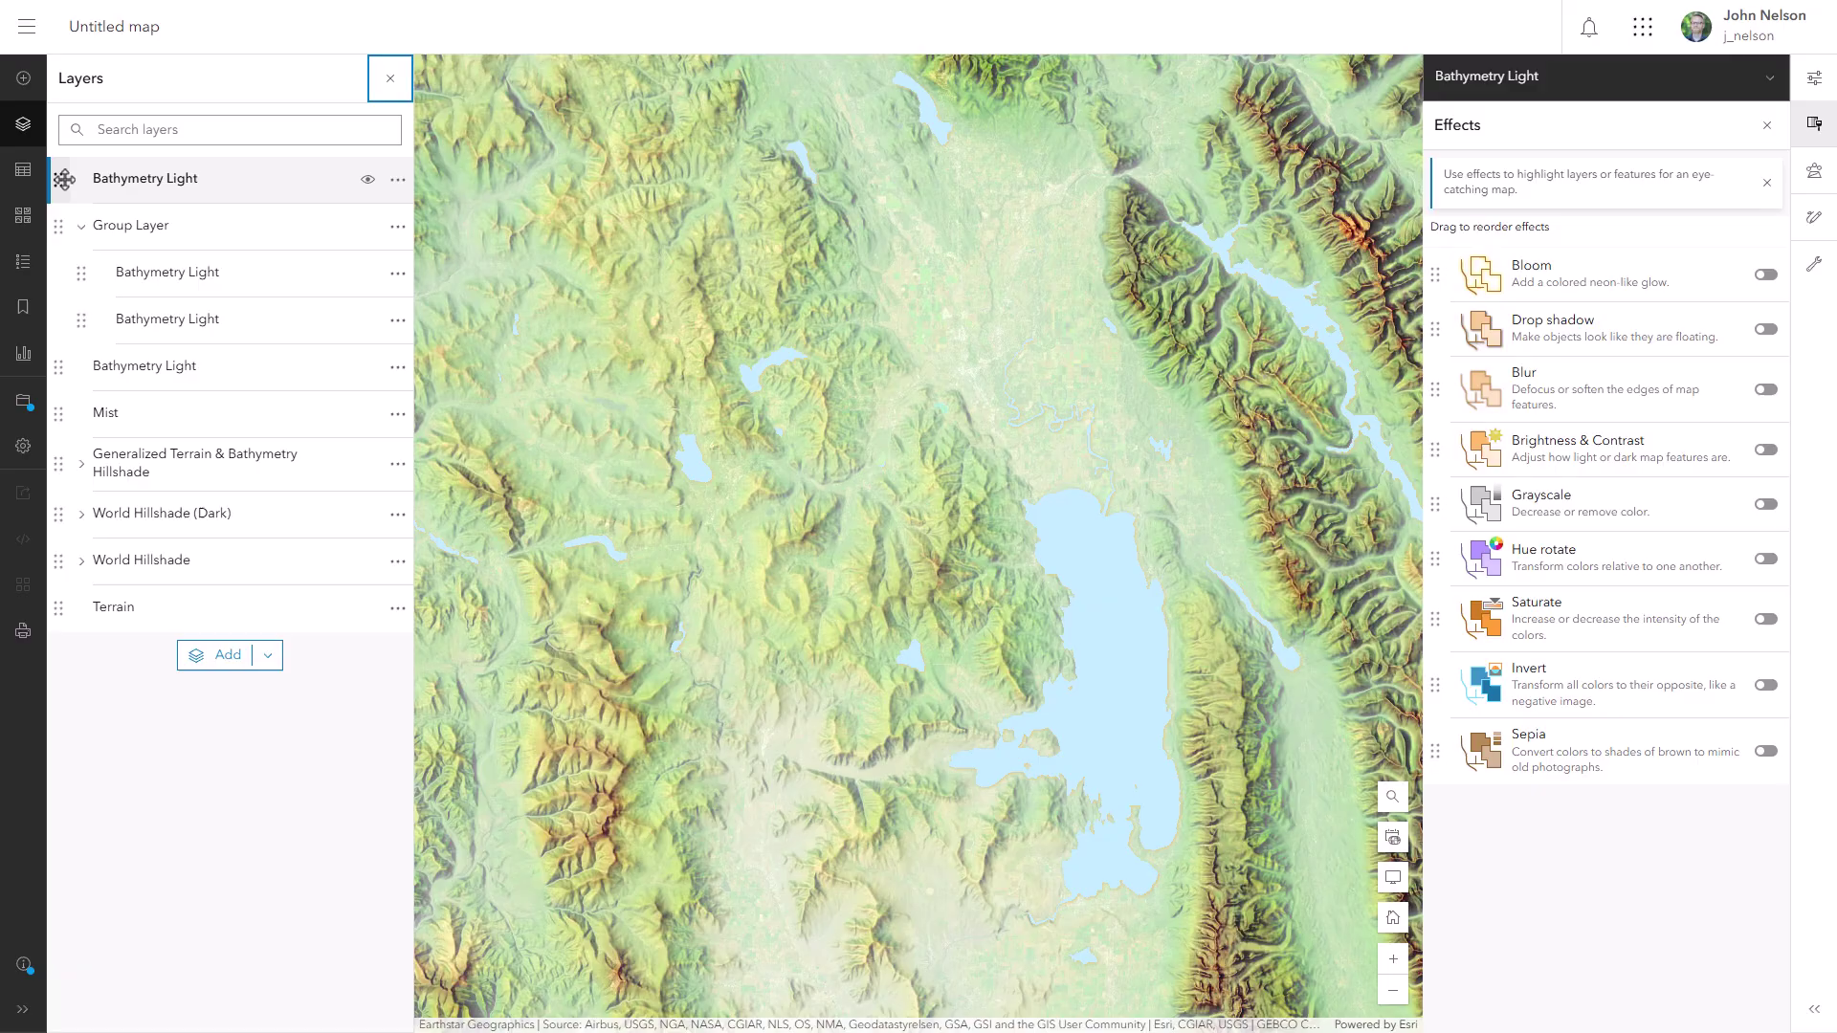
drag(65, 178, 64, 366)
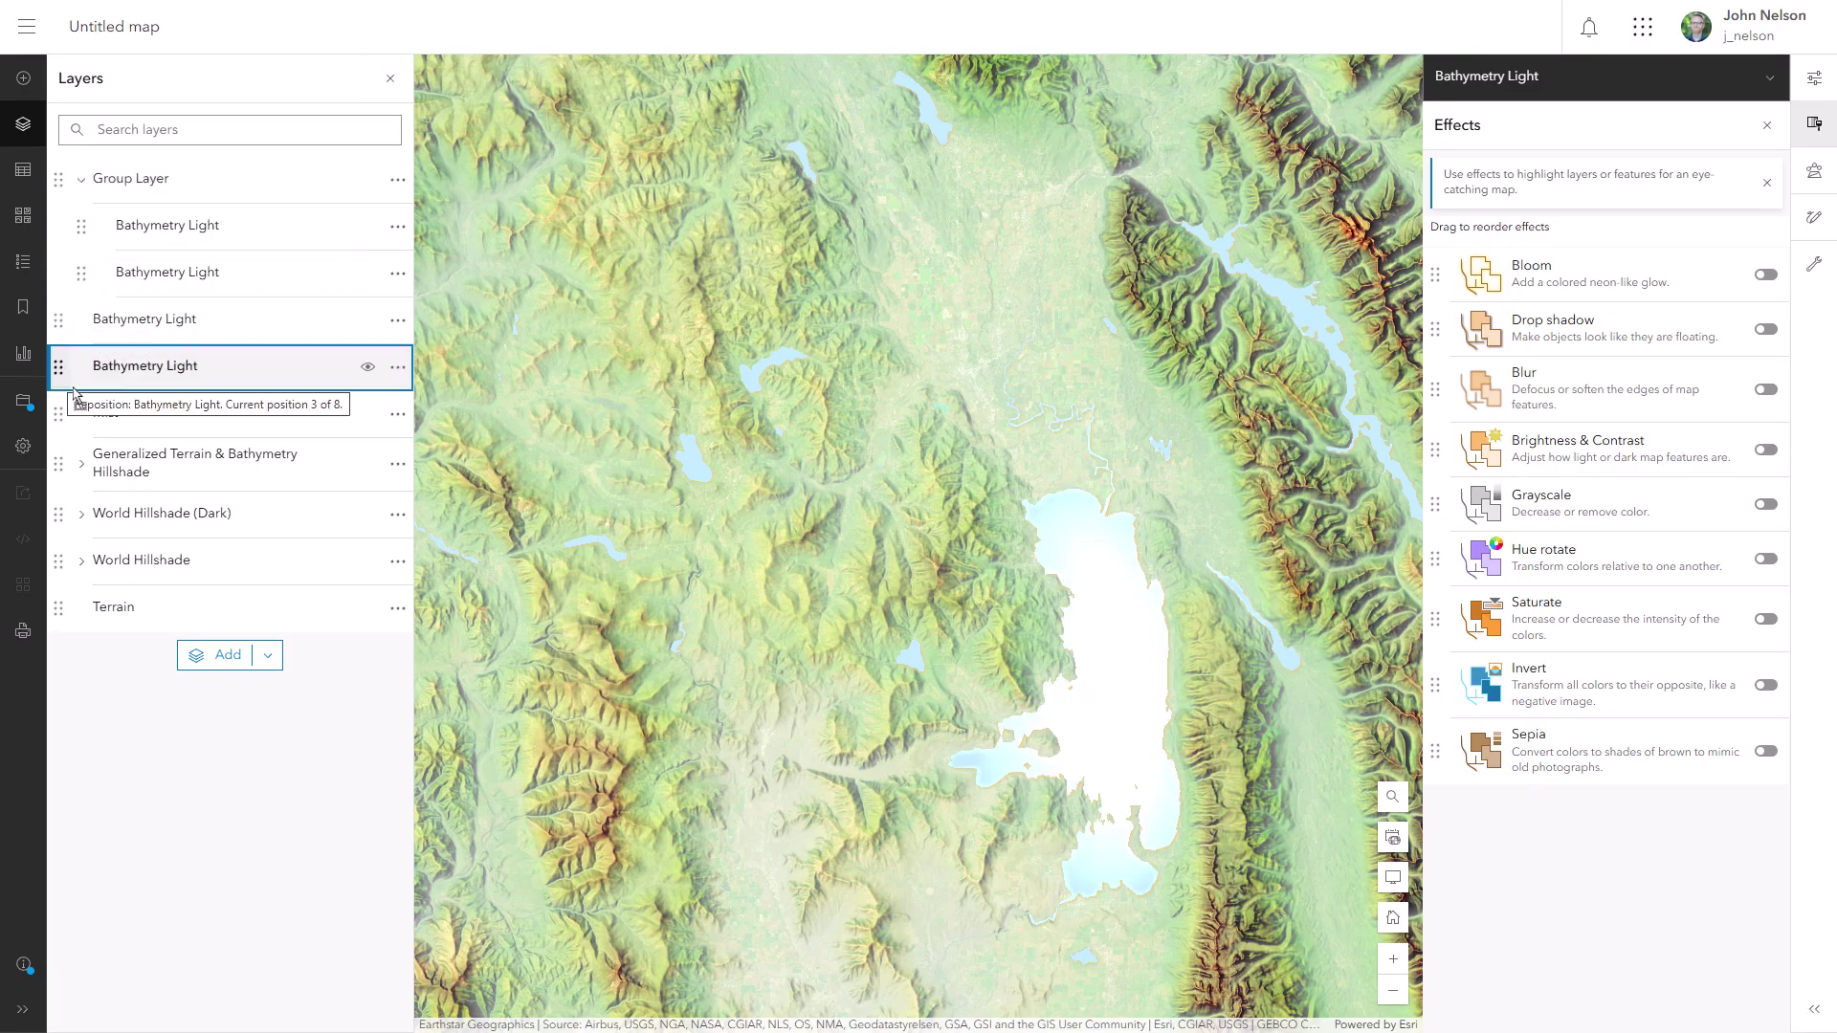
Give it a blue (5d9acf) drop shadow with X offset -1 and Y offset 1
click(1765, 330)
click(1378, 617)
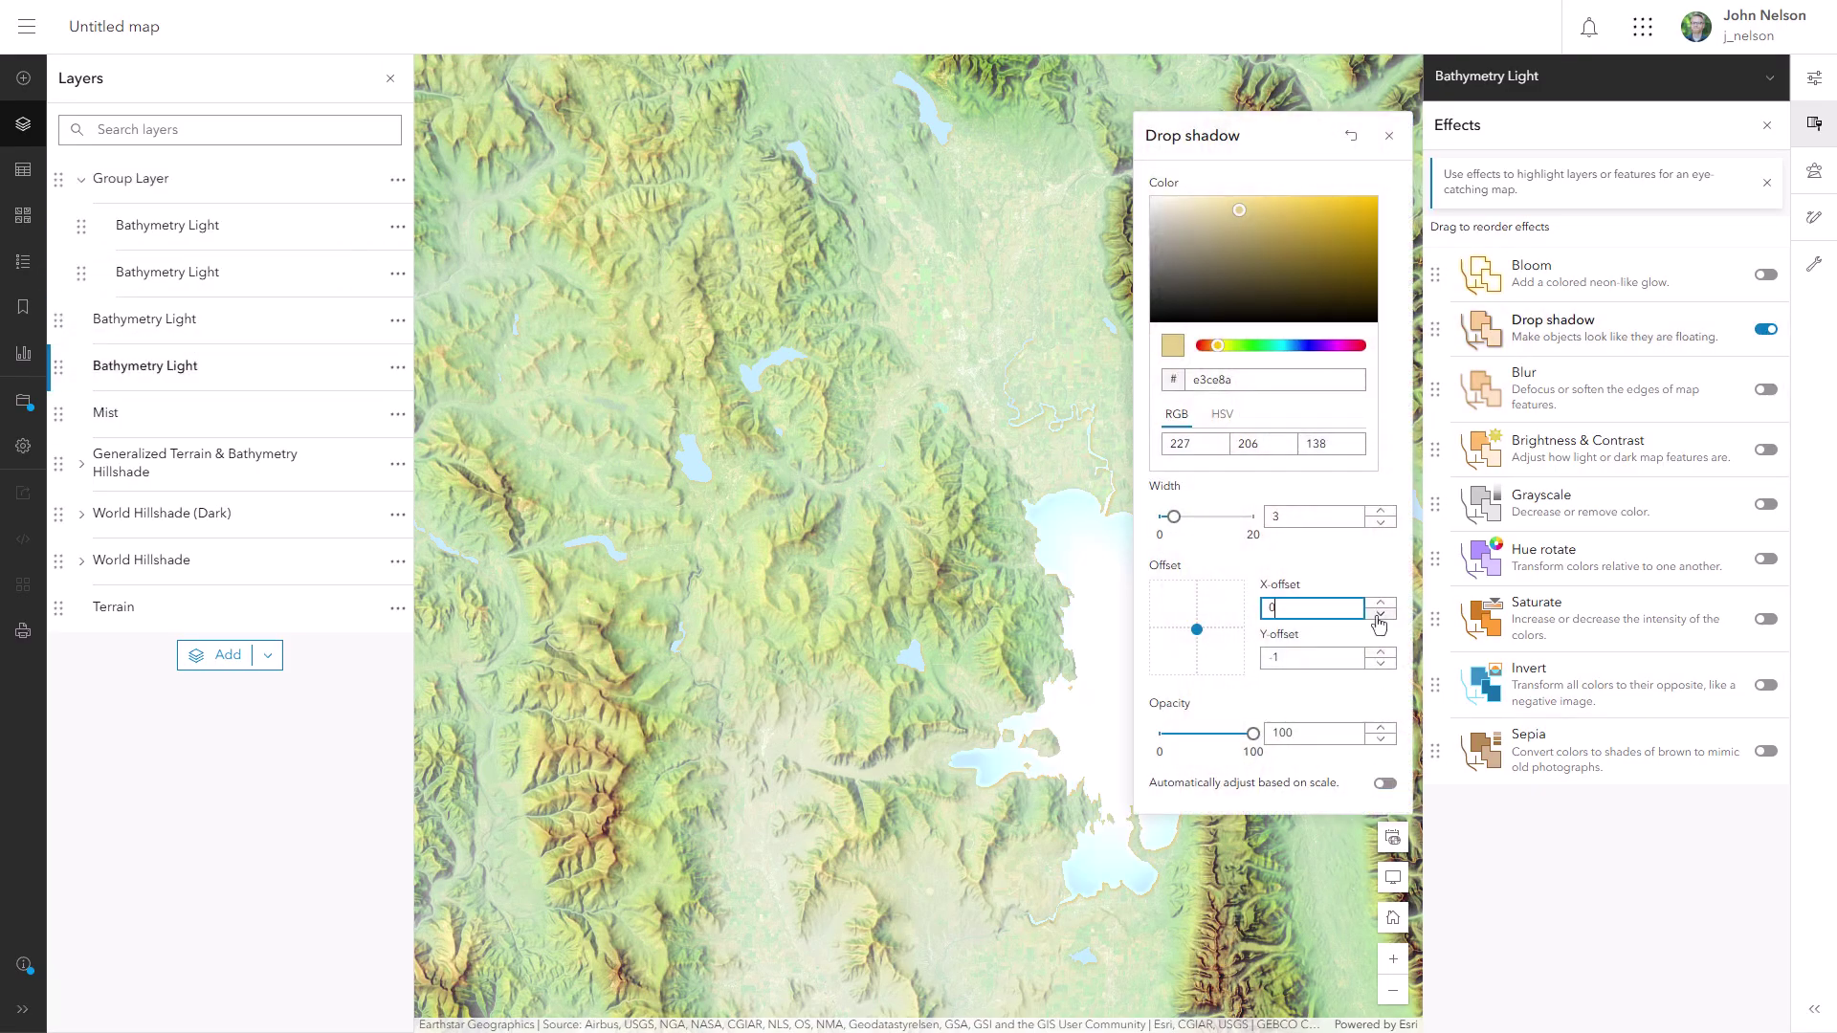
click(1380, 652)
click(1294, 346)
click(1275, 220)
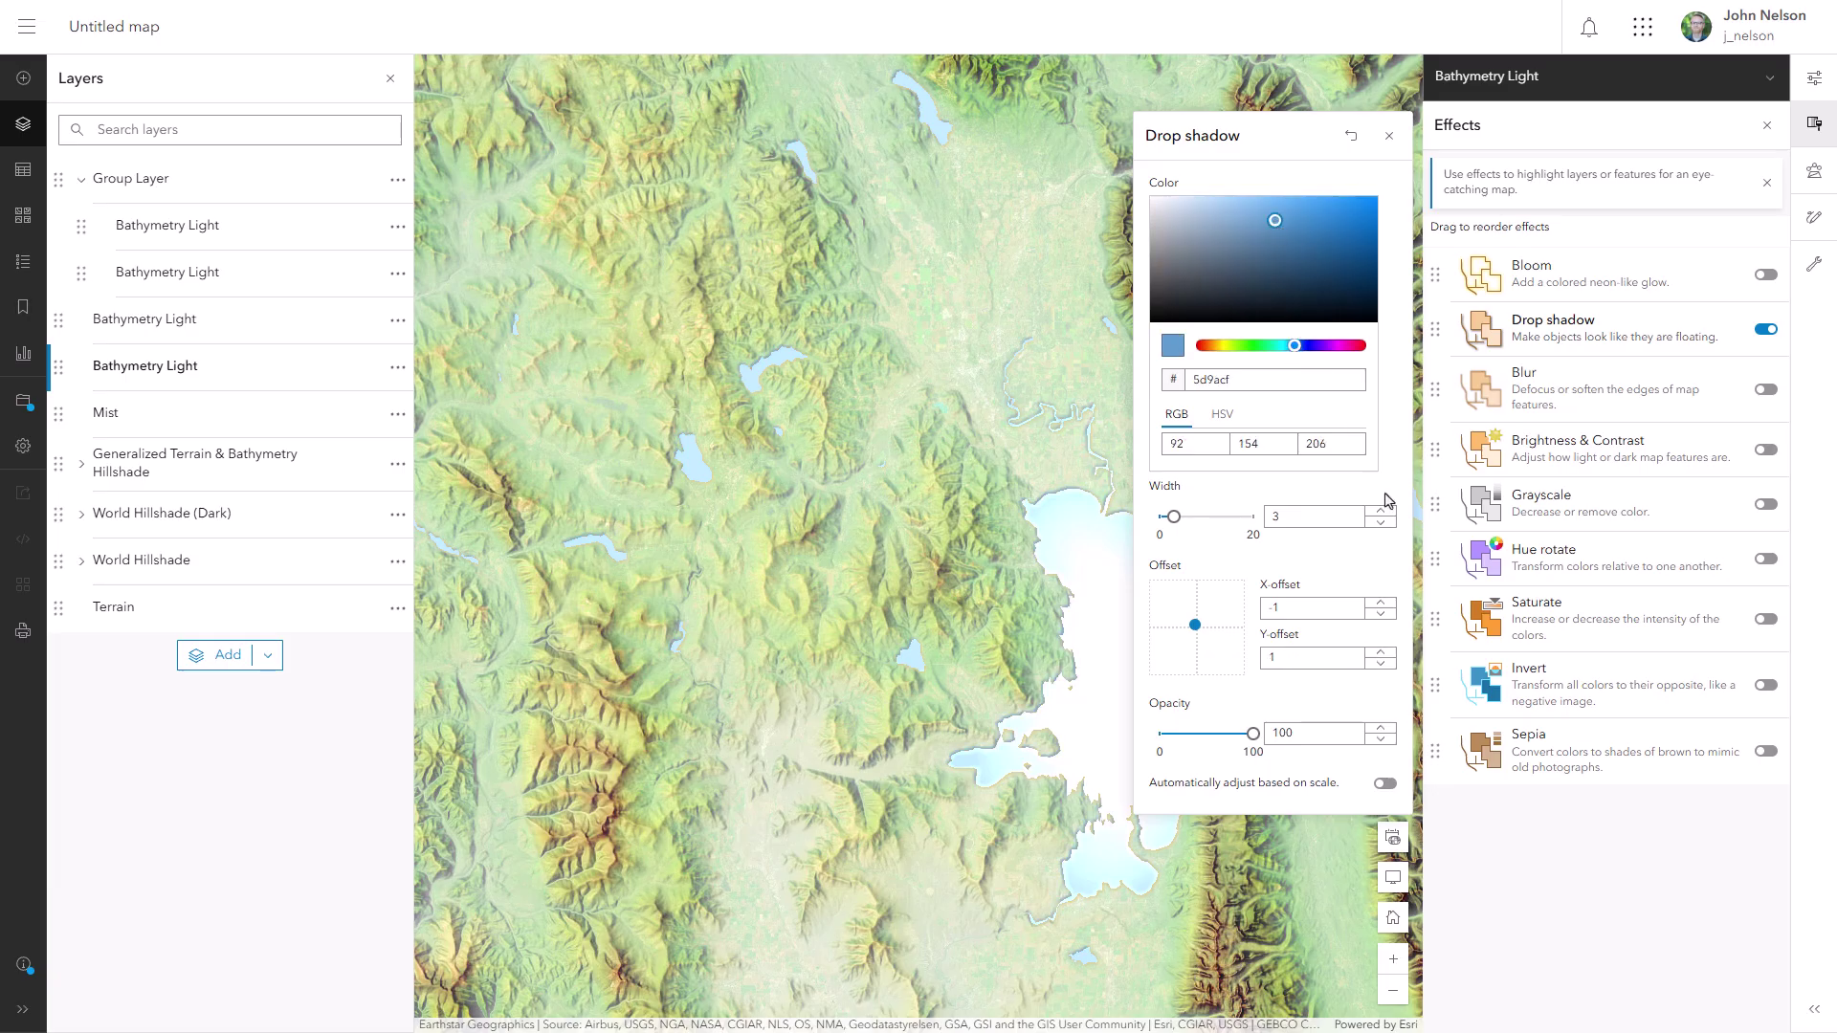
click(1380, 522)
click(1389, 135)
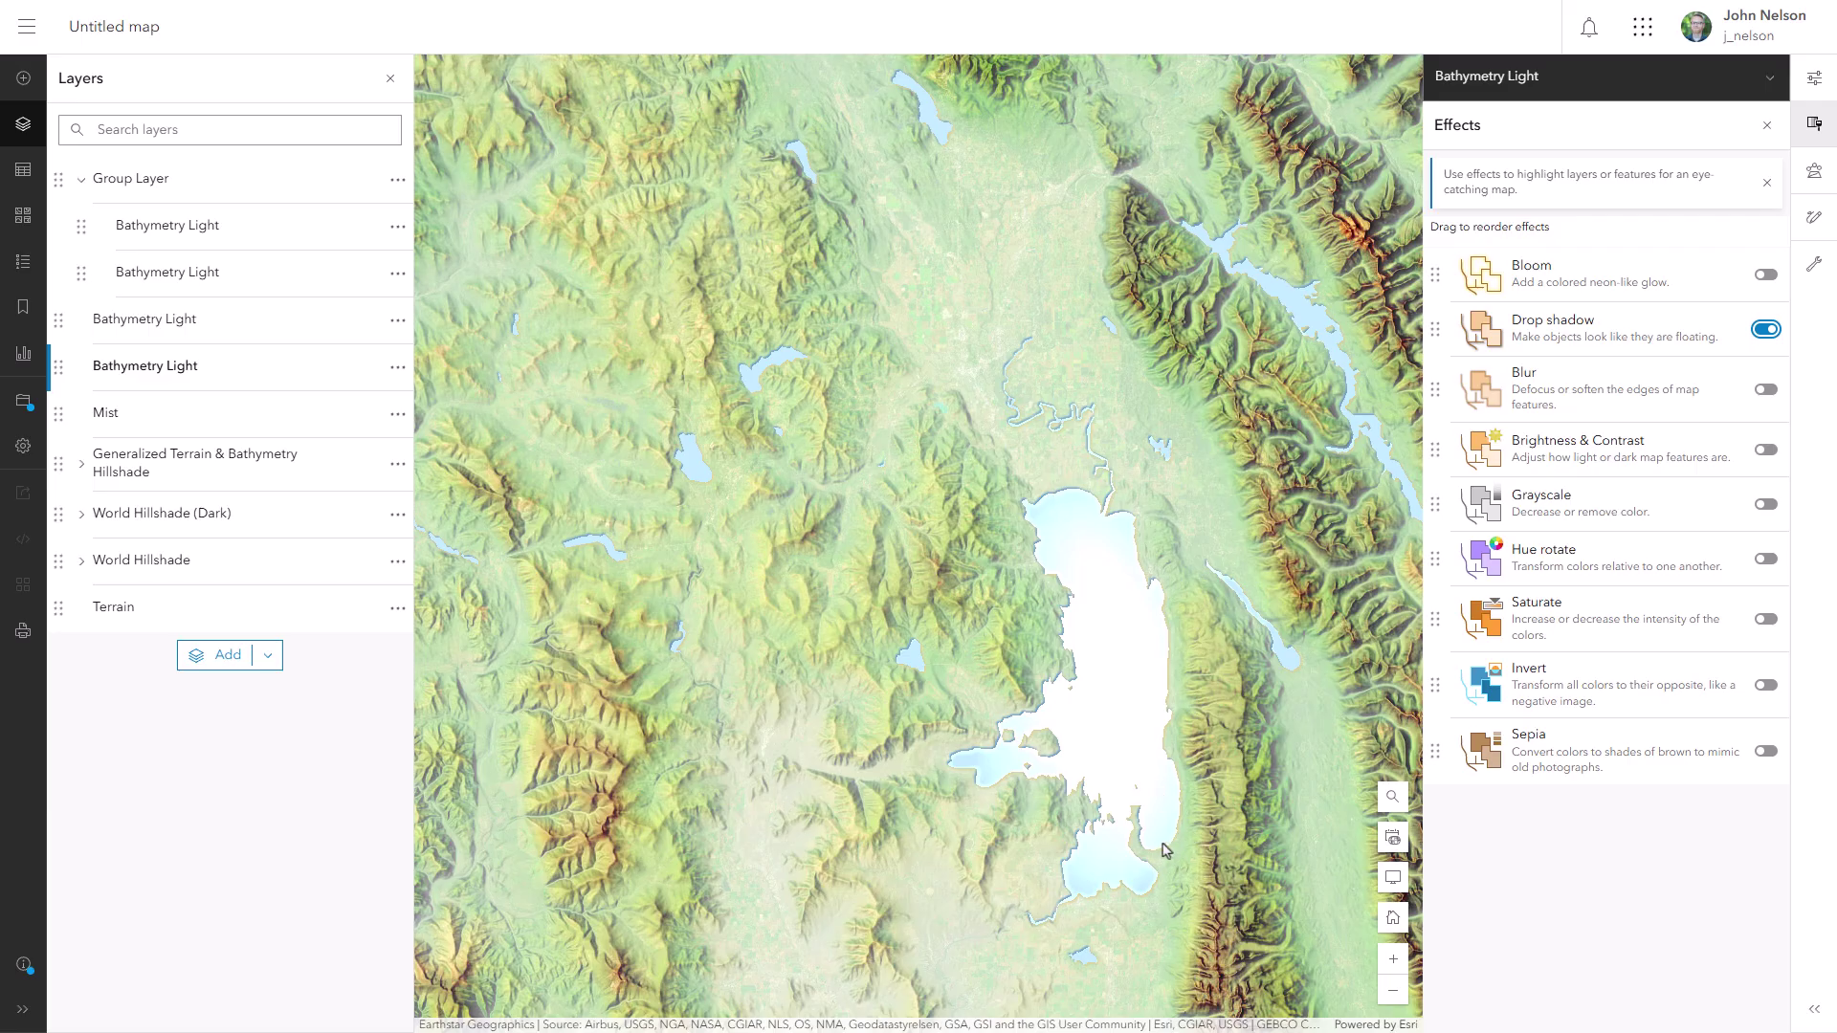
click(1393, 882)
click(1806, 991)
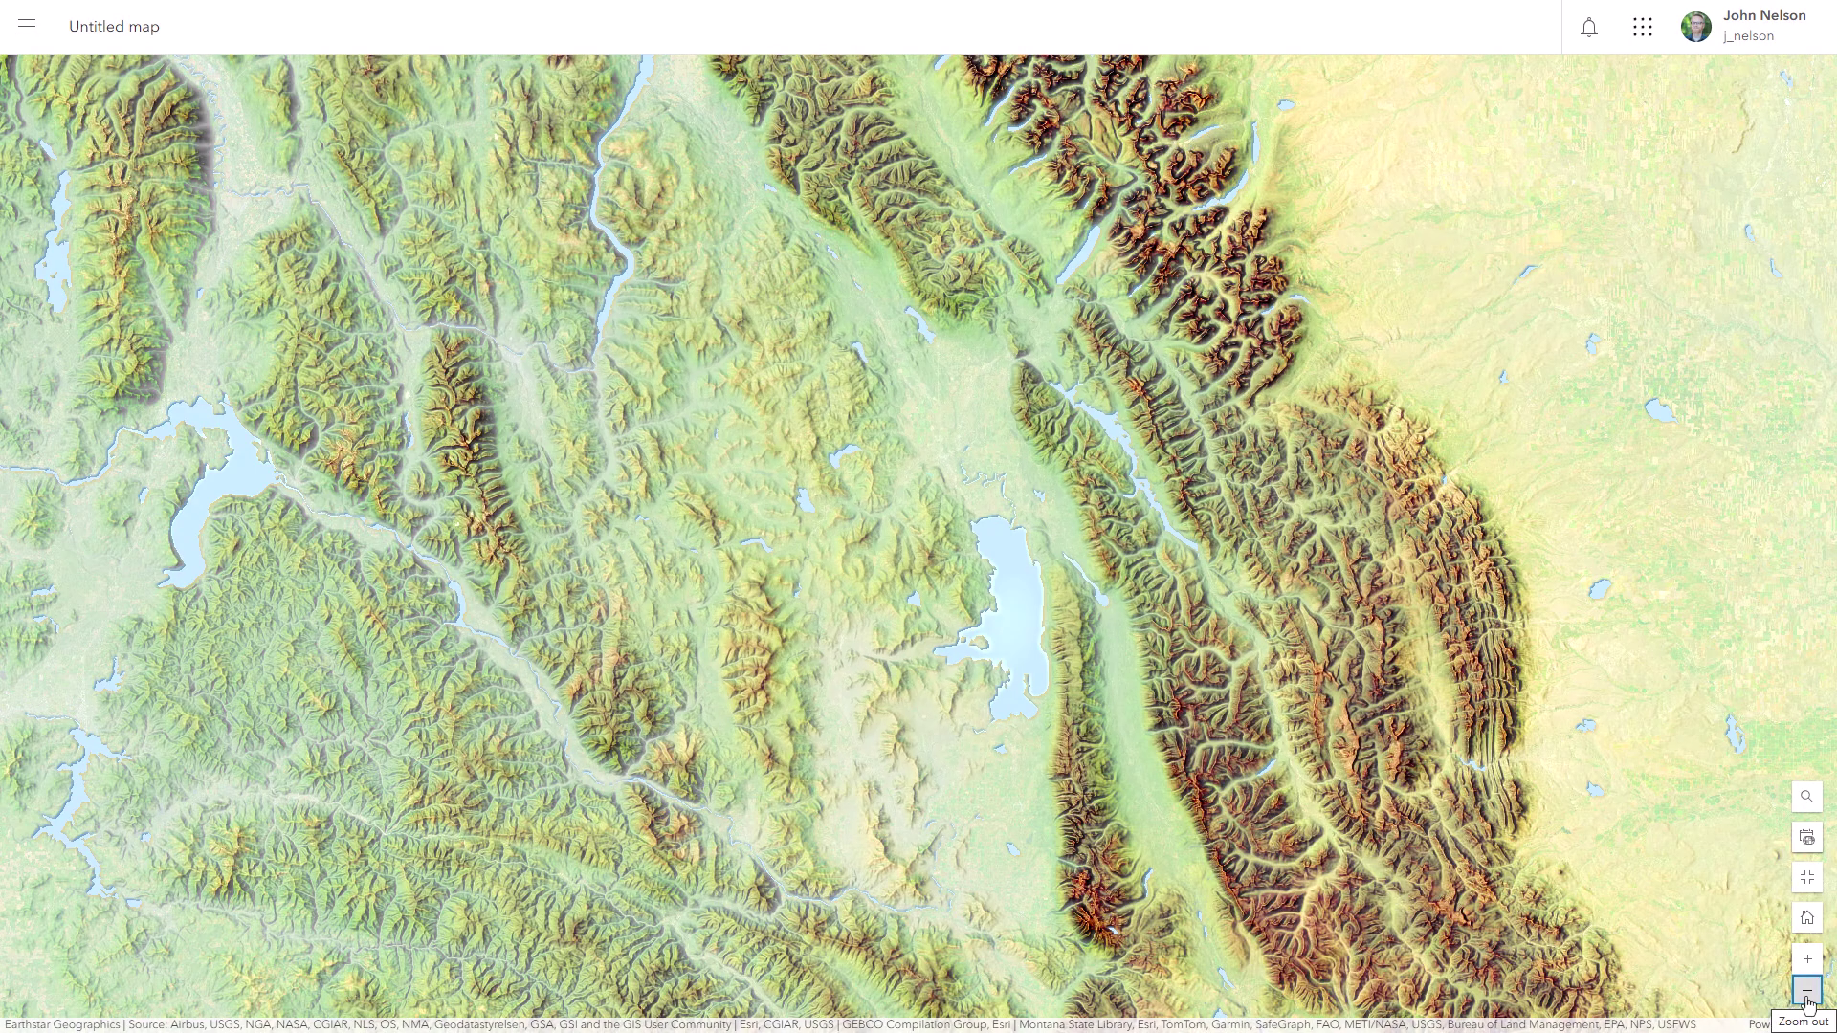
click(1806, 991)
click(1806, 991)
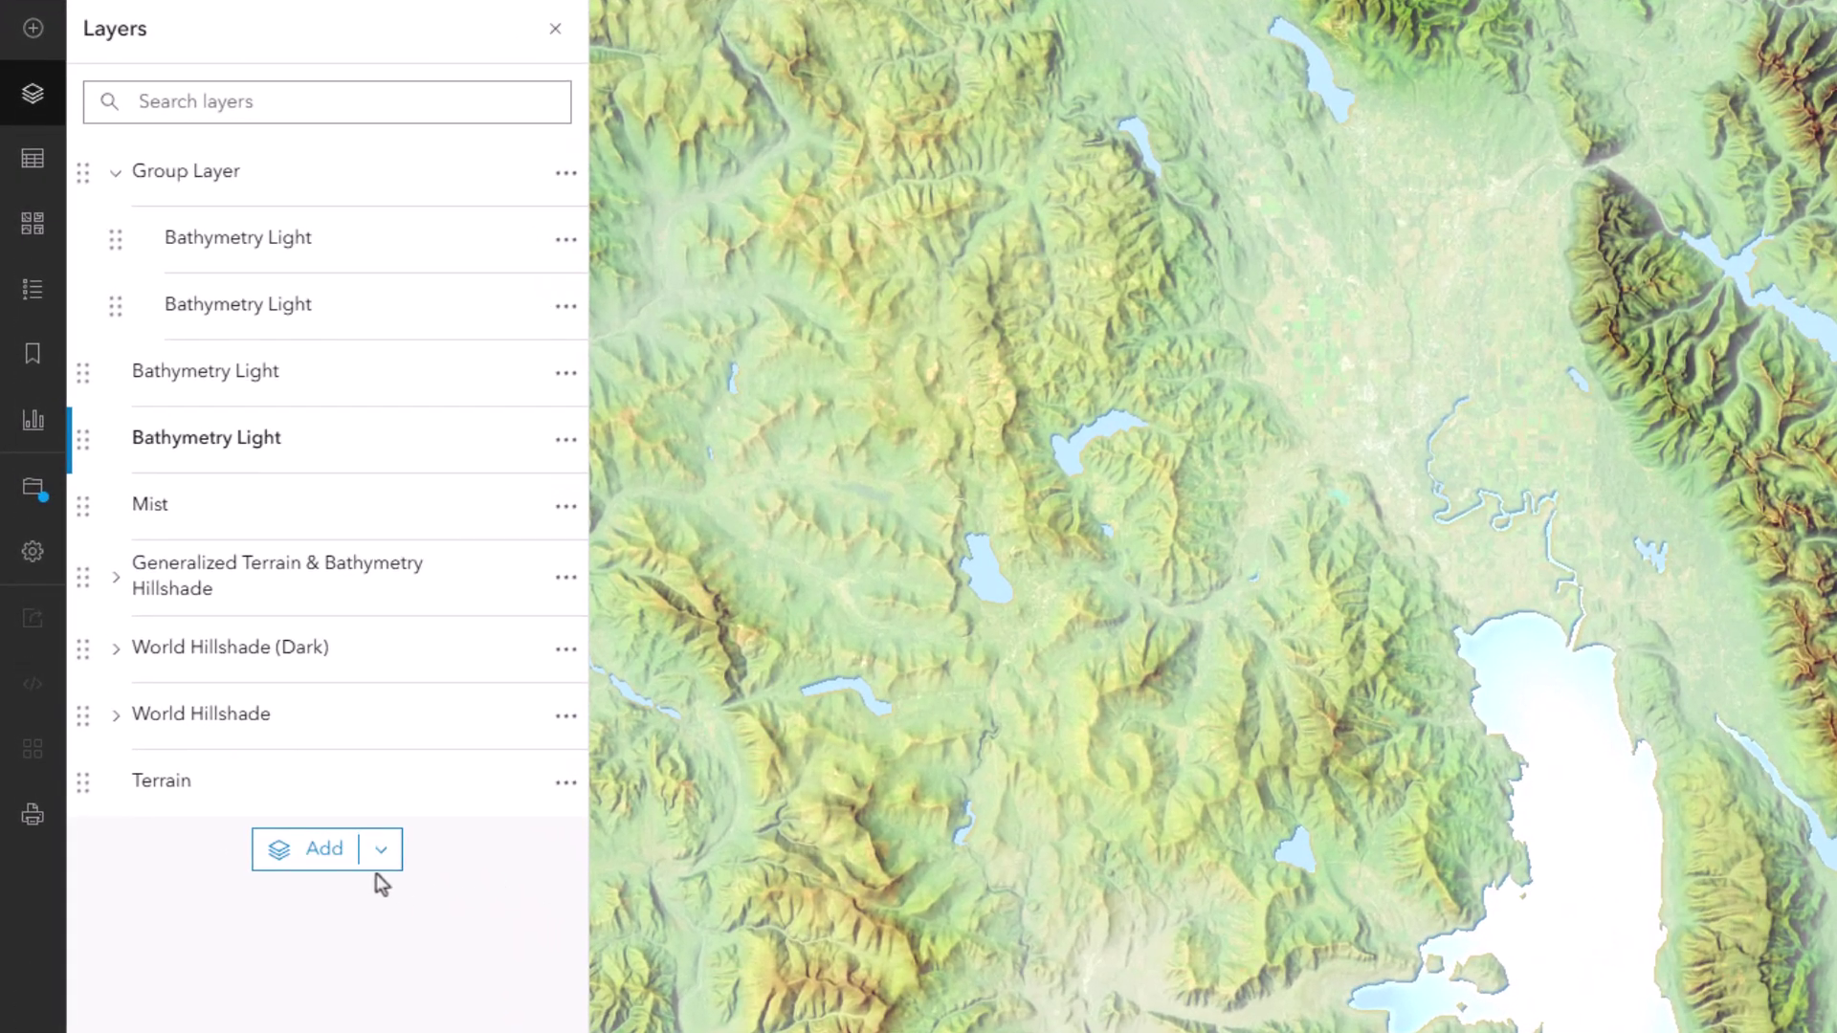
Search Living Atlas for 'human geography detail no water' and add that layer
click(228, 656)
click(482, 164)
text(human)
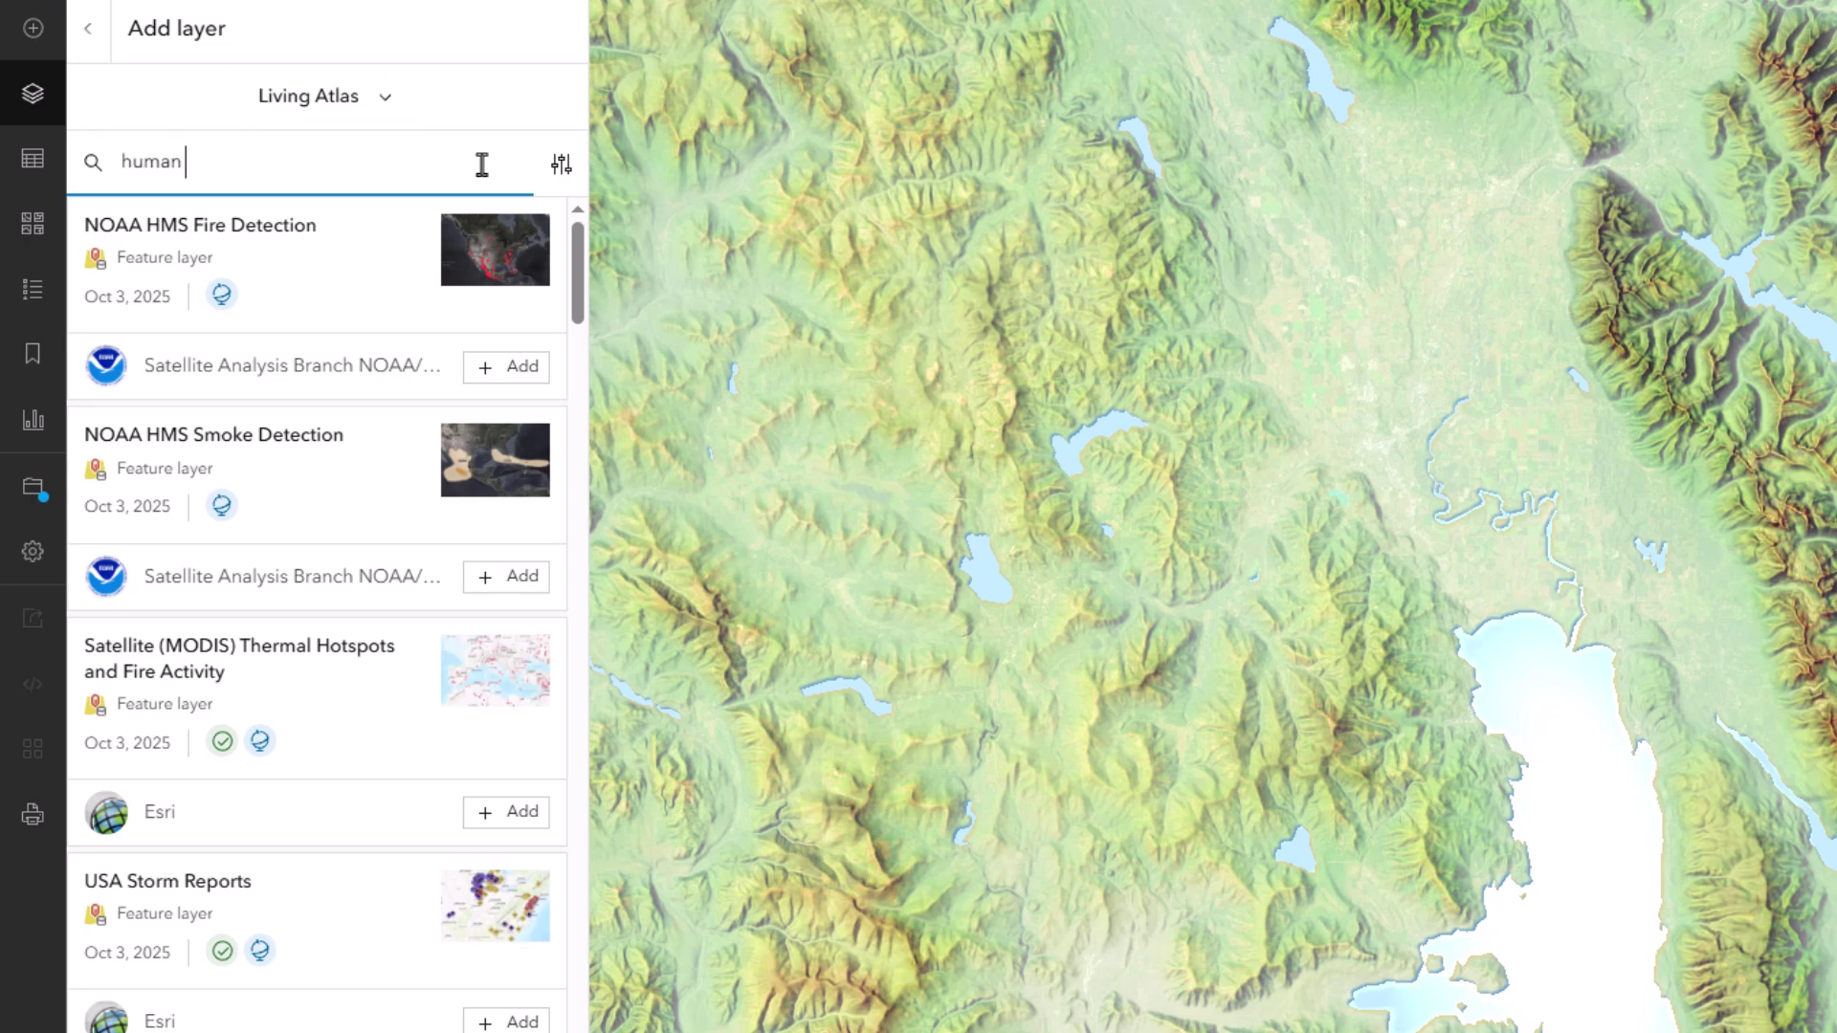
text( geograp)
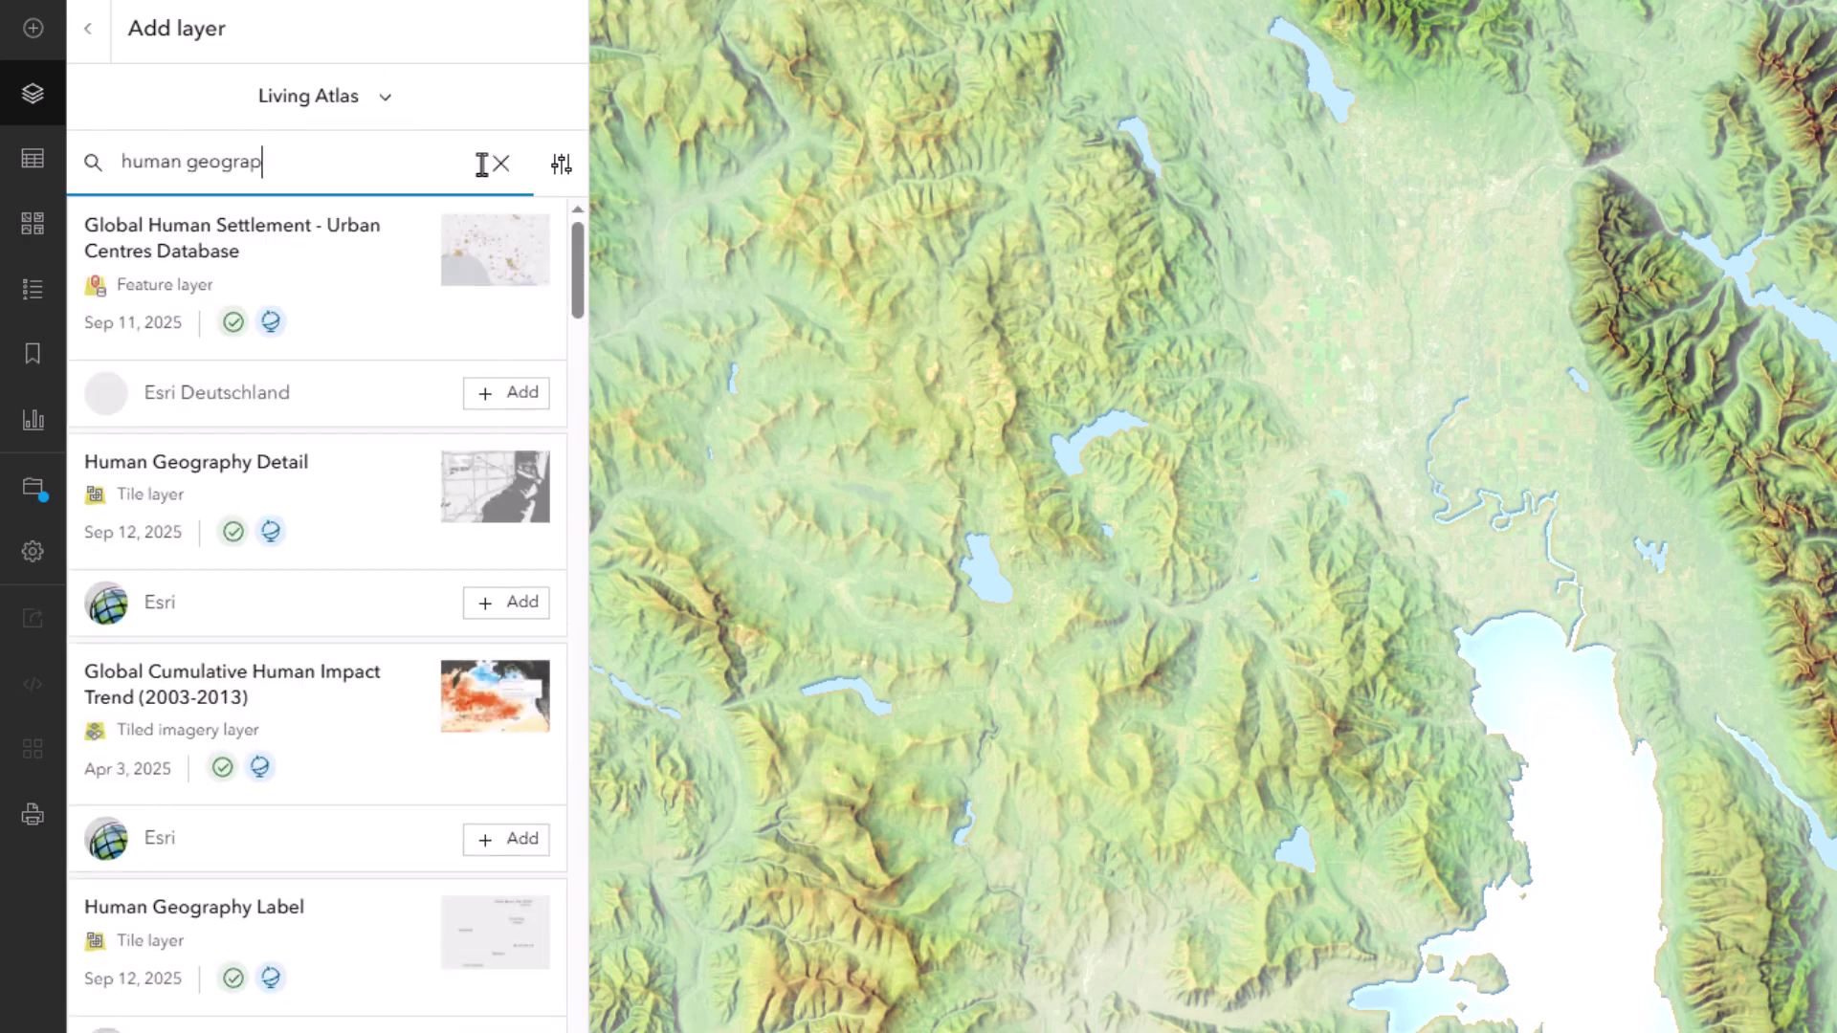
text(hy detail no)
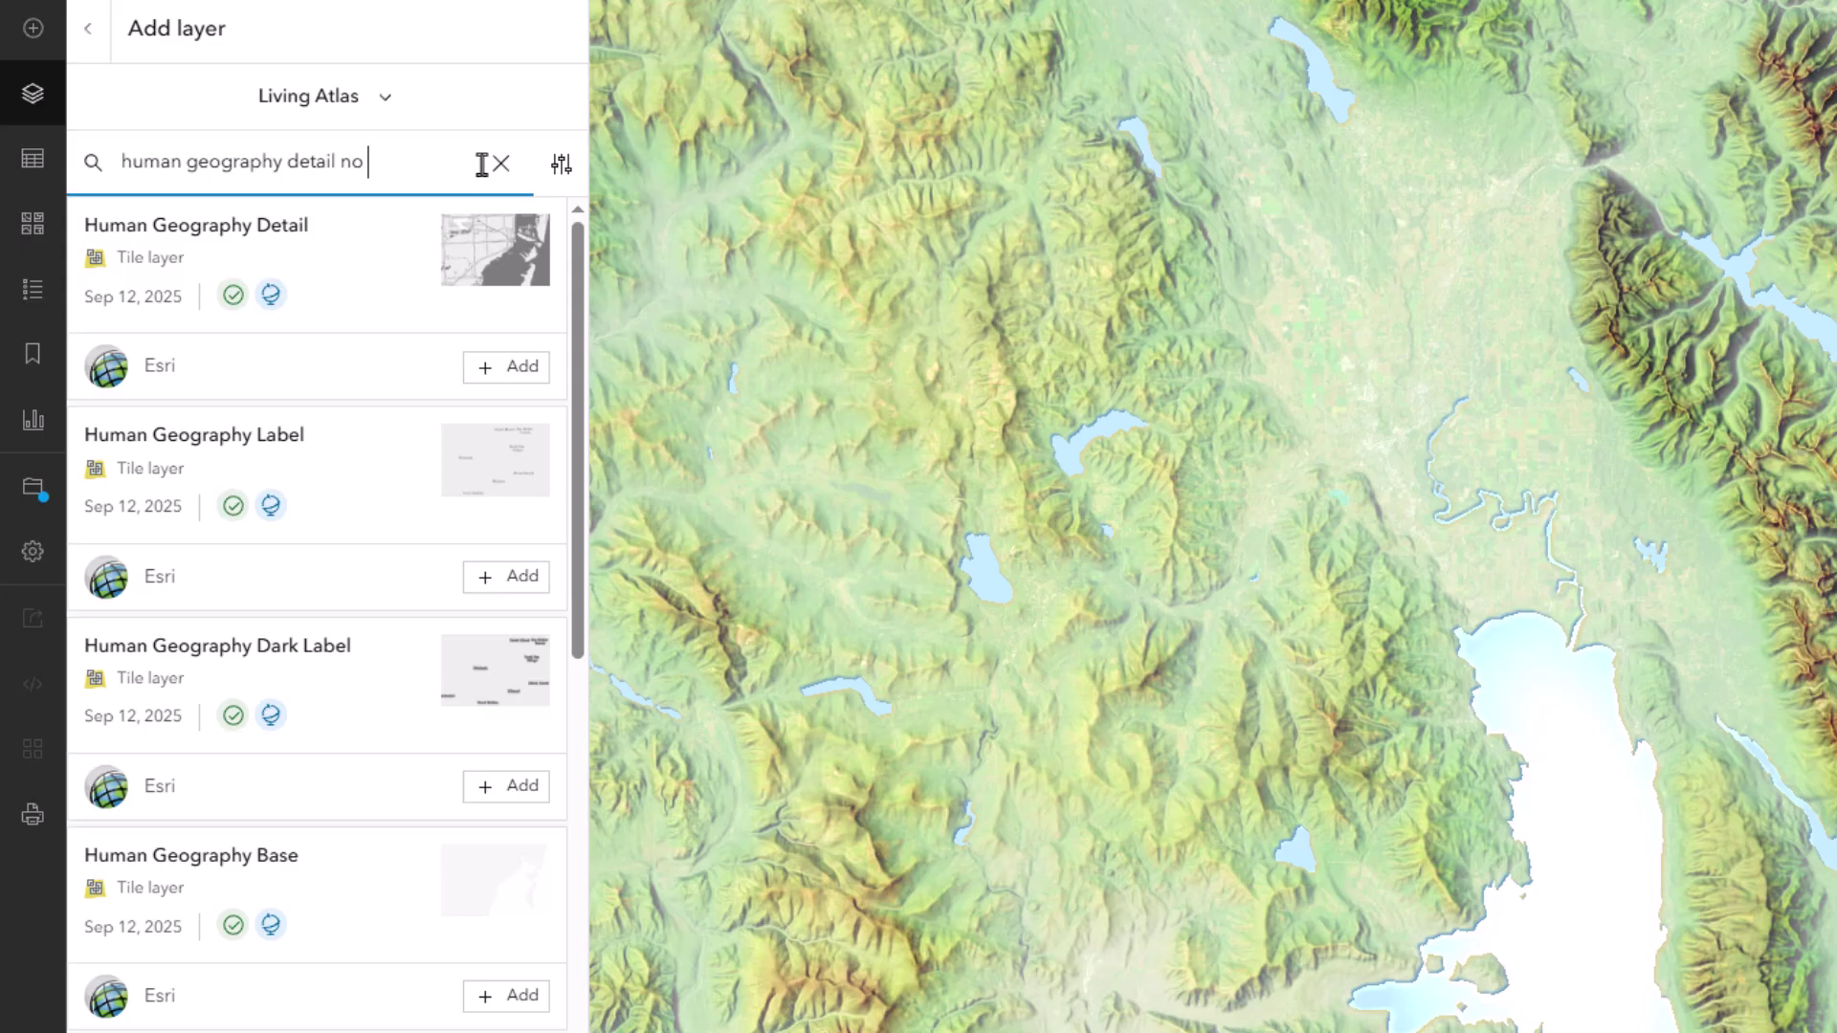
text( water)
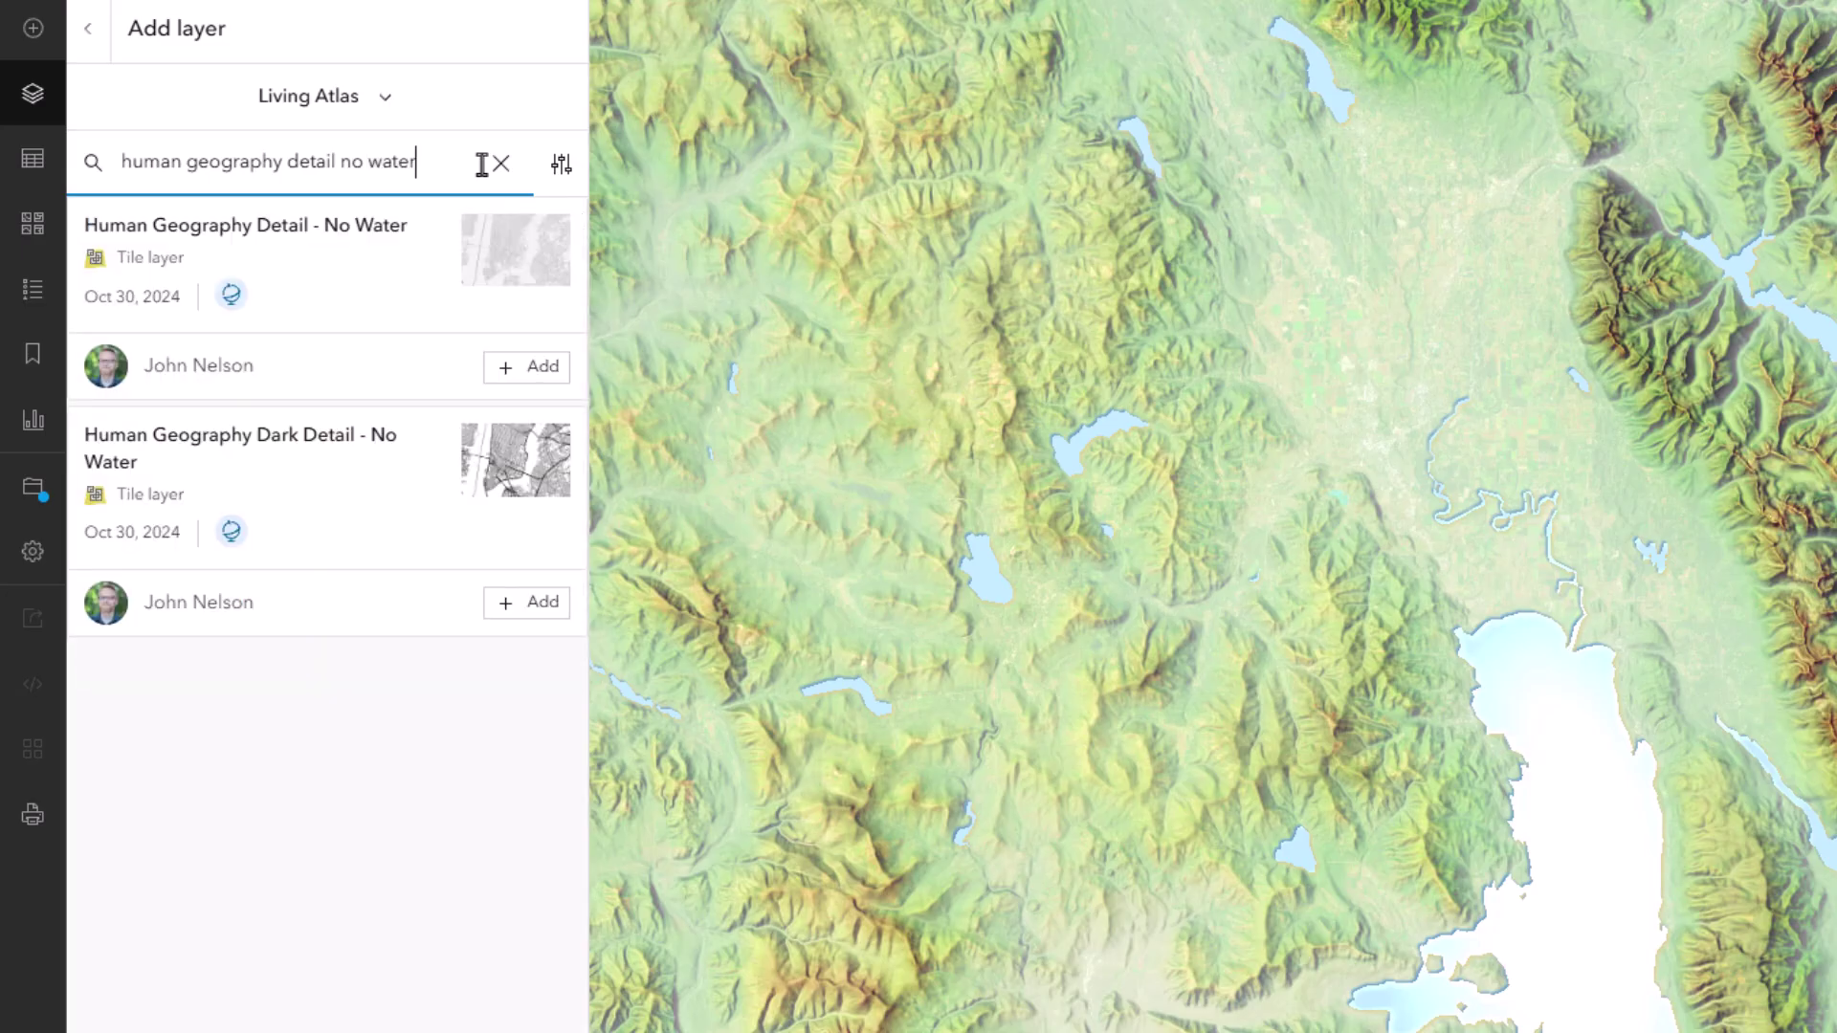
click(532, 369)
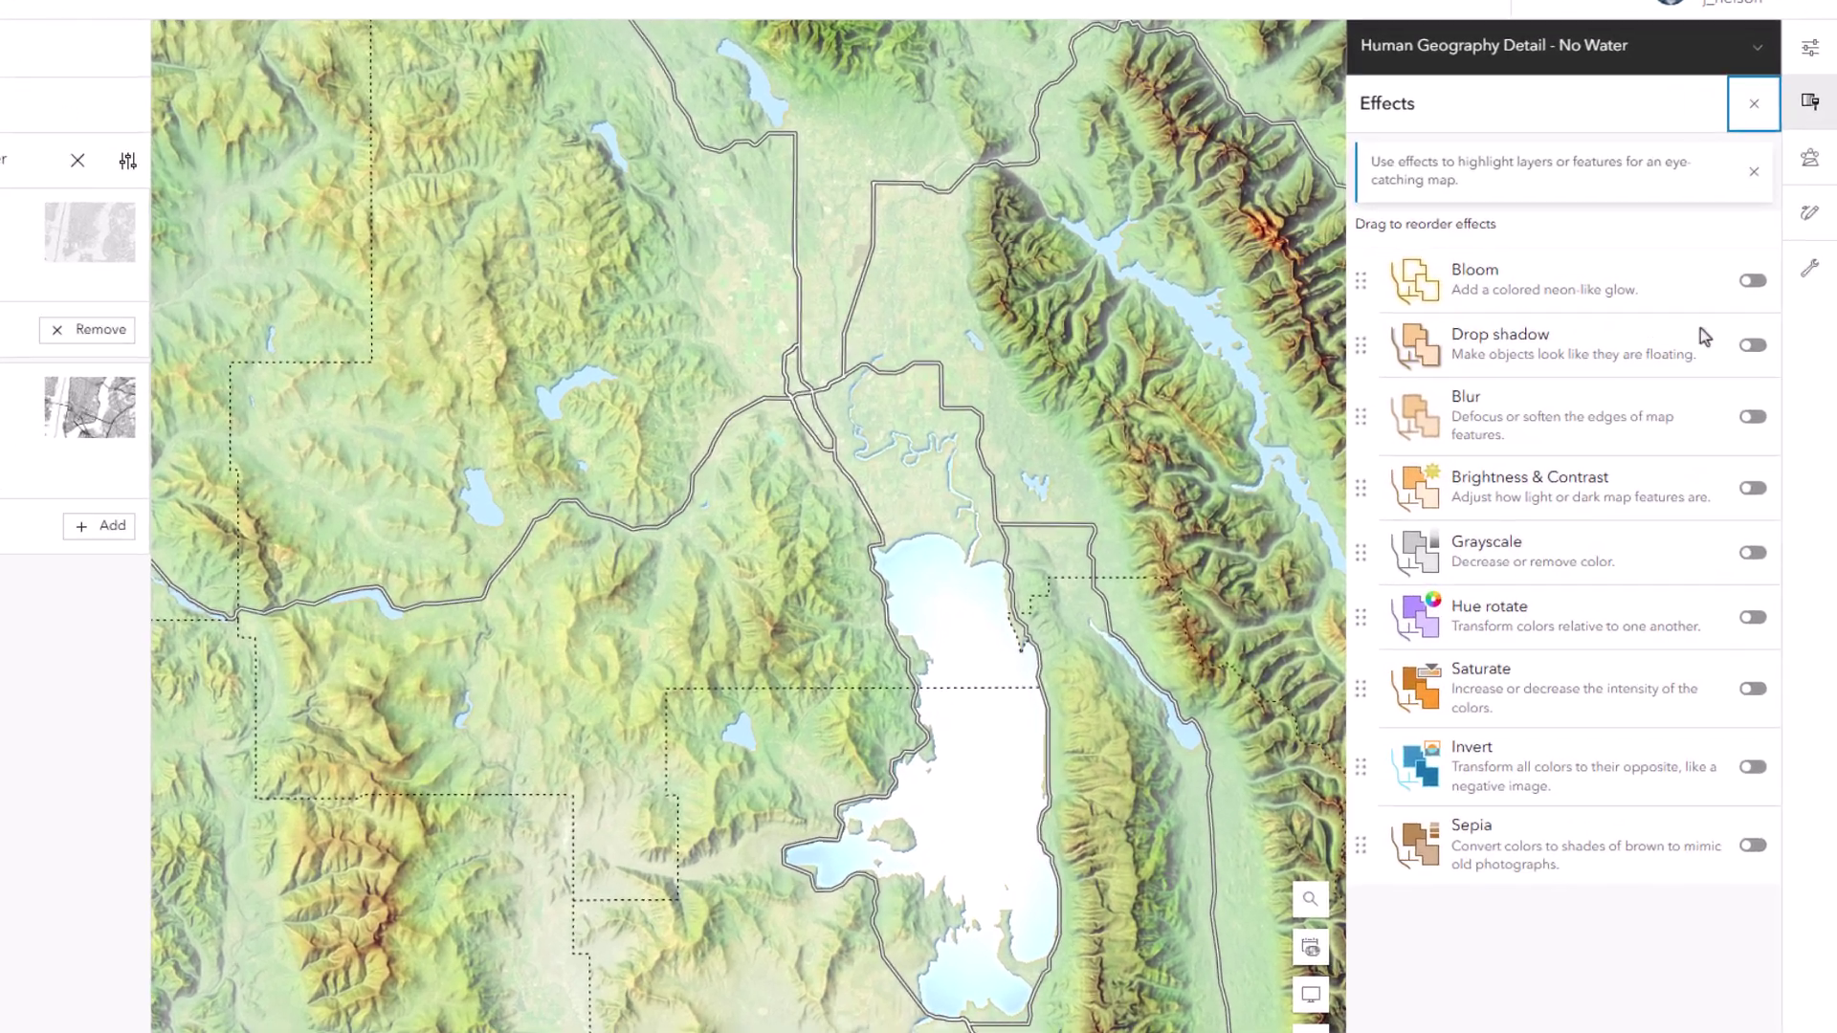
Give the roads layer a dark blue drop shadow: X offset 2, Y offset -2, width 4, no scale adjust
click(1763, 329)
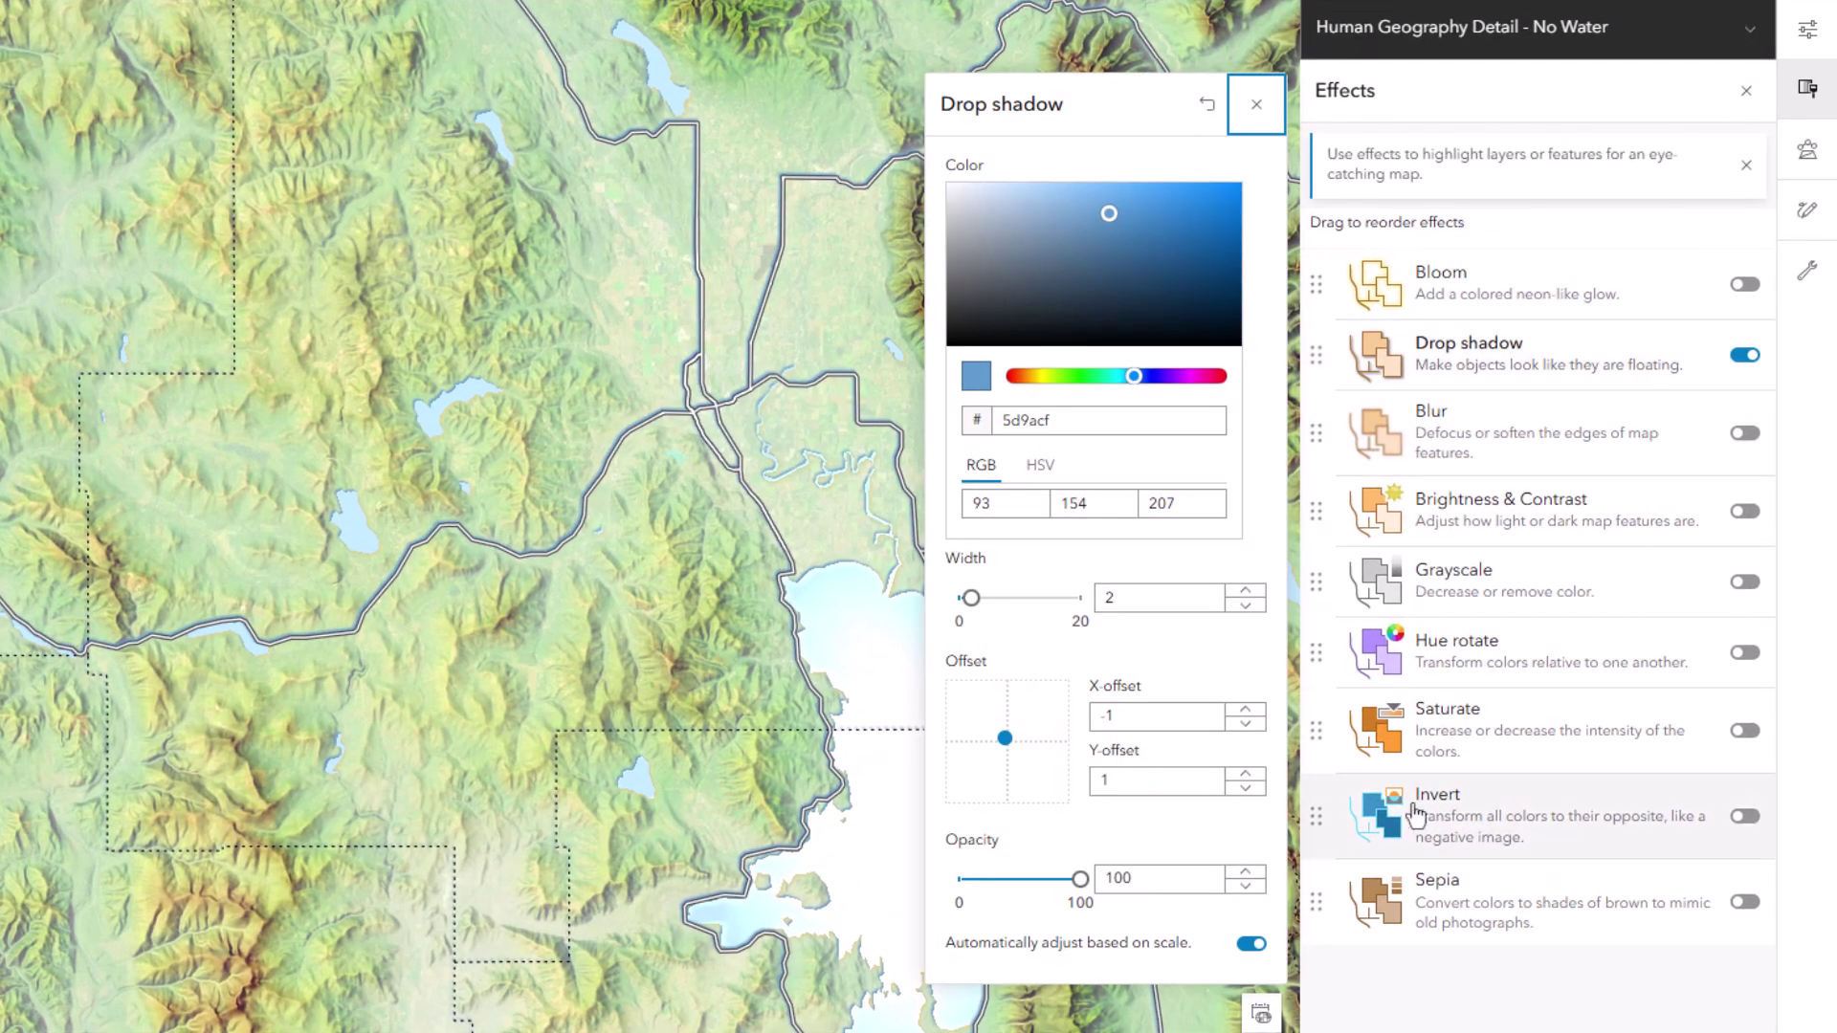
click(1251, 944)
double_click(1247, 789)
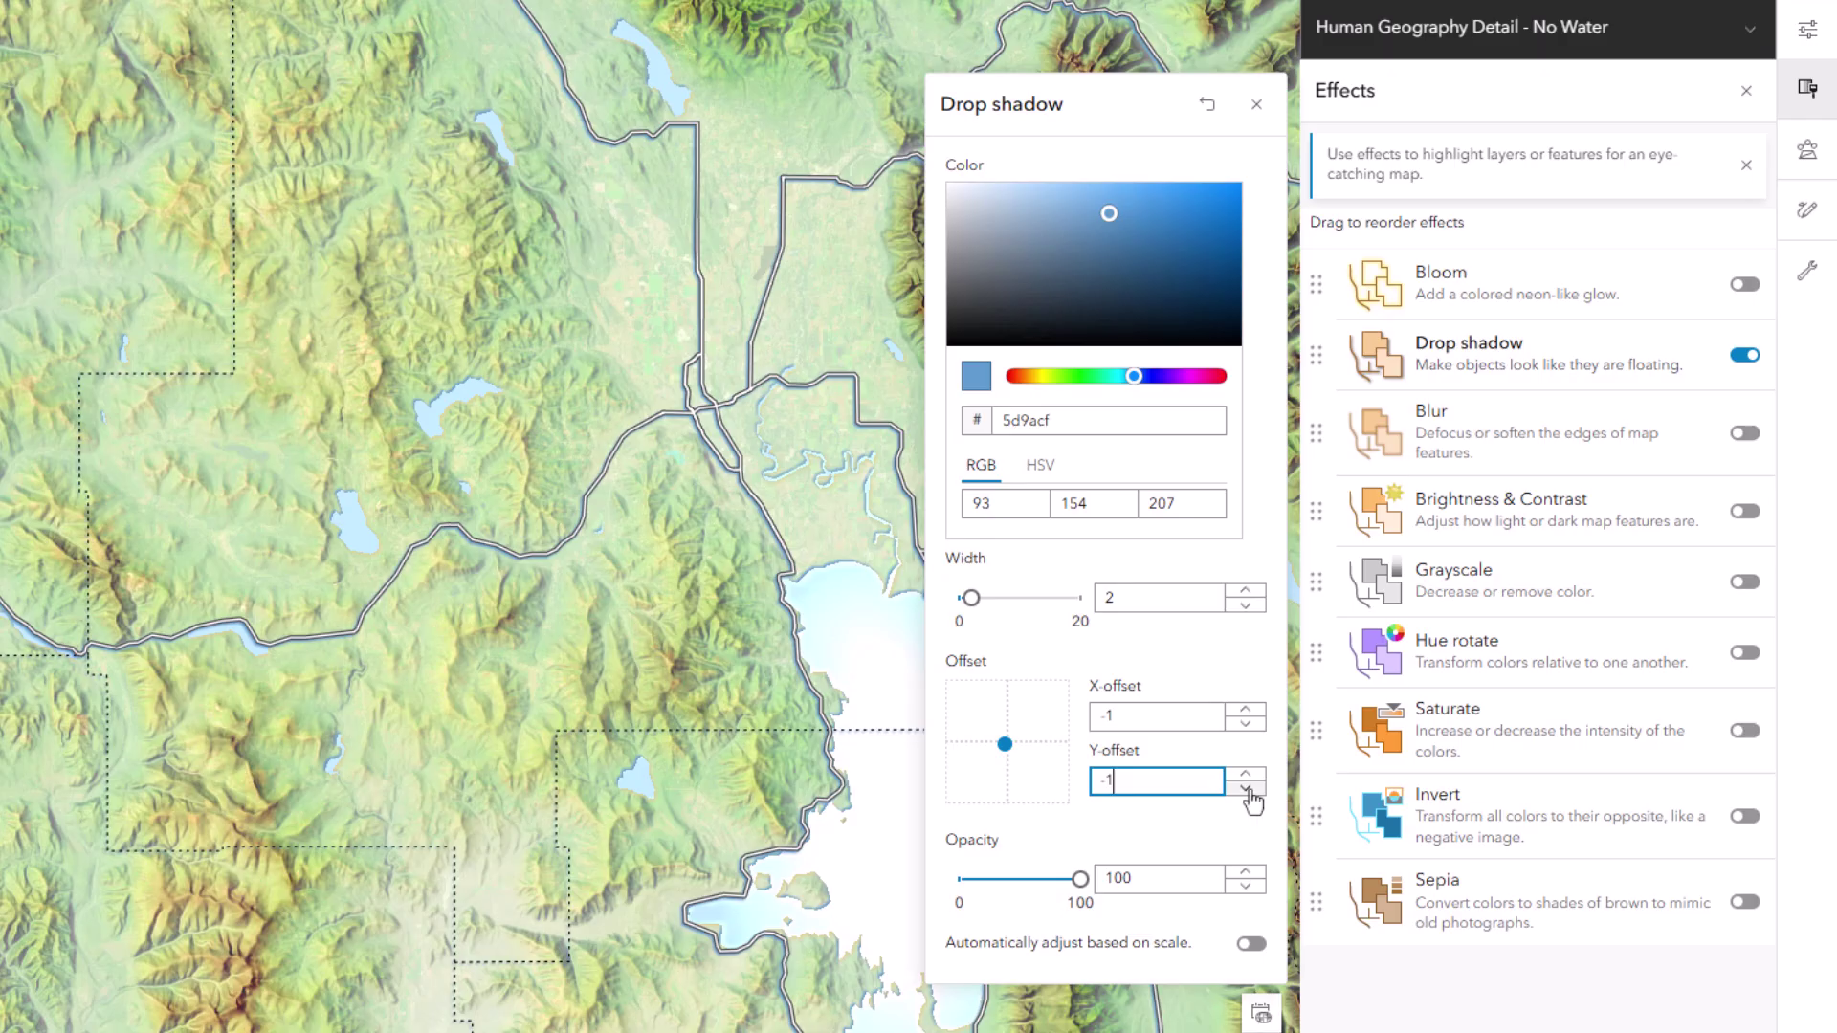
click(1248, 789)
double_click(1246, 712)
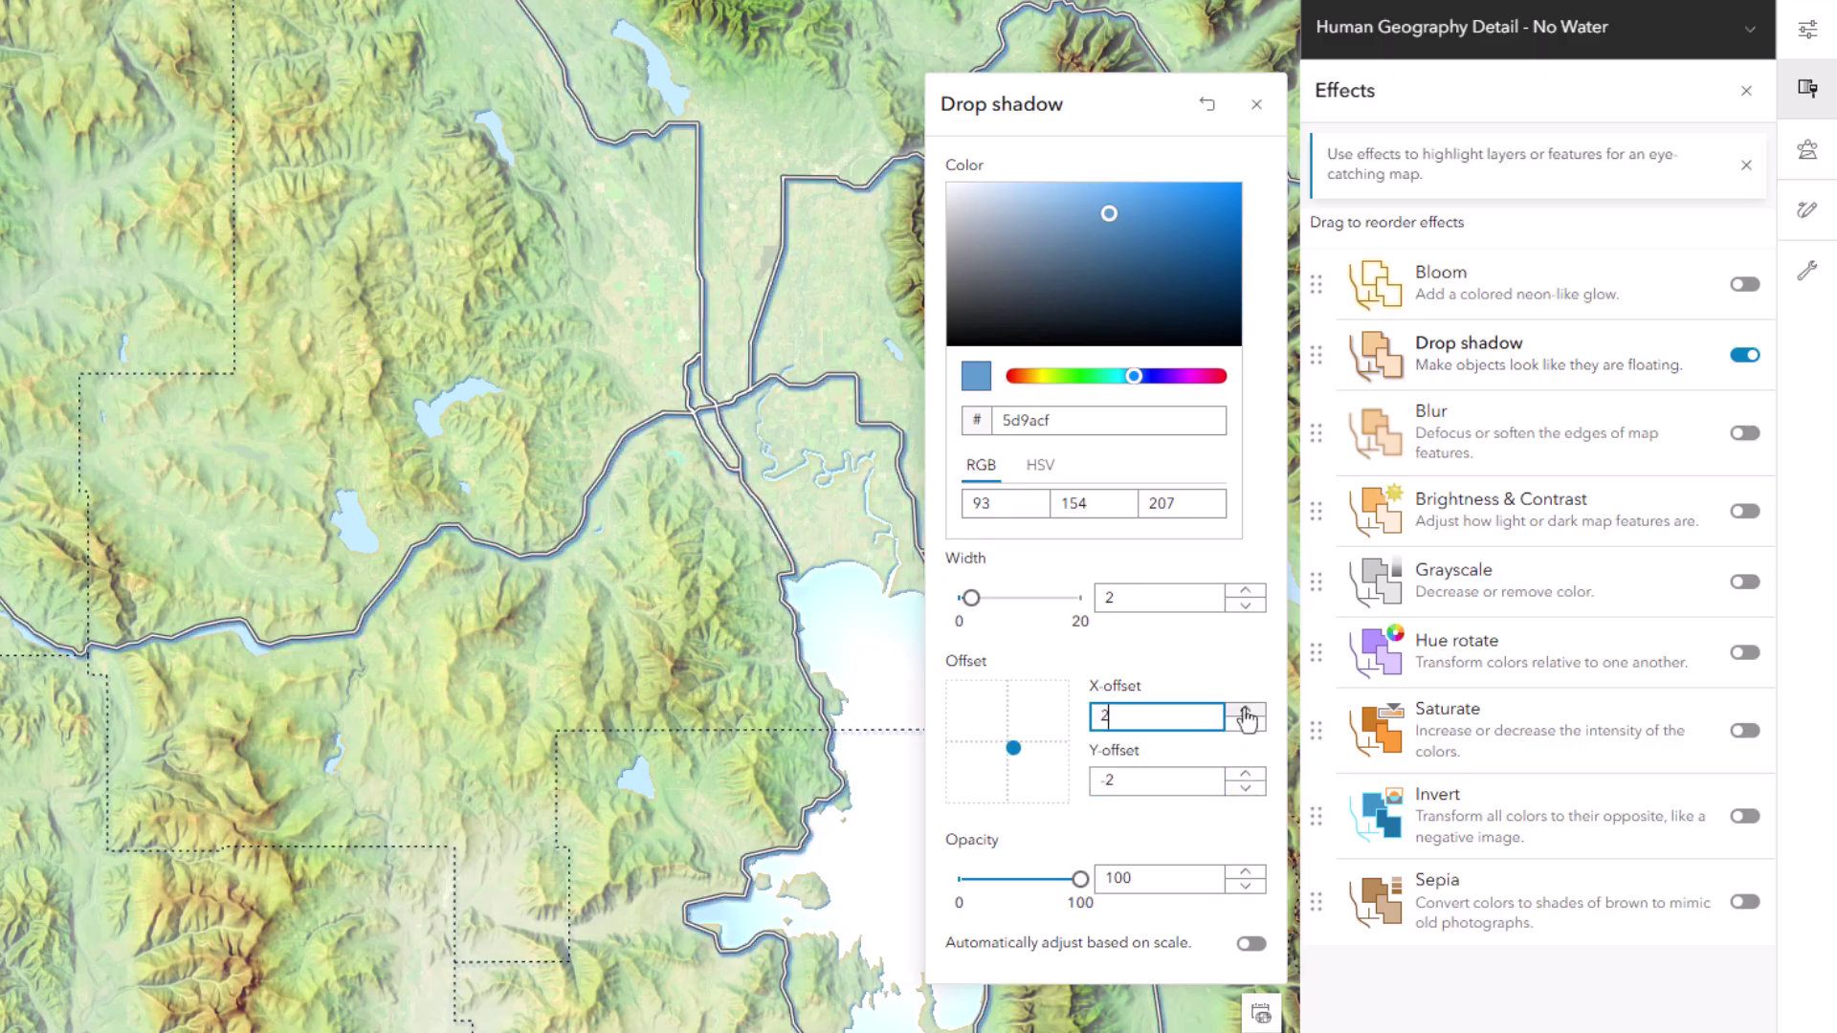
double_click(1245, 592)
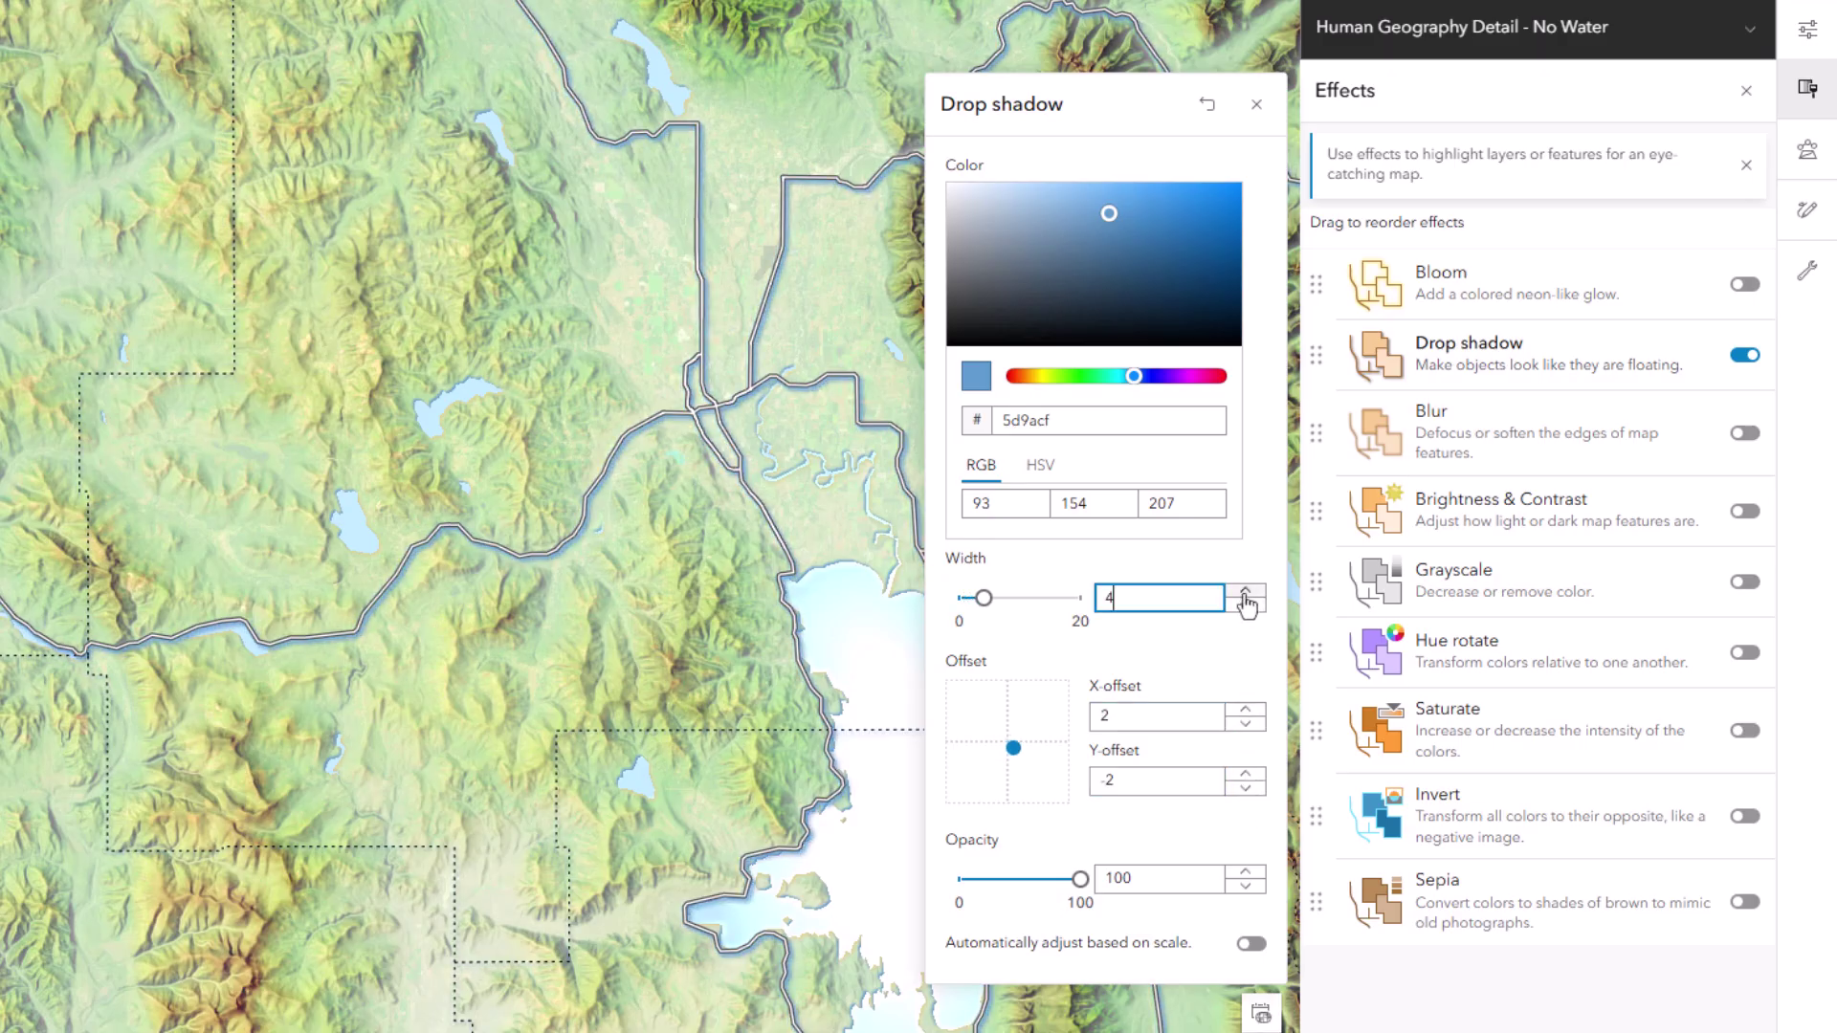
click(1150, 297)
click(1255, 104)
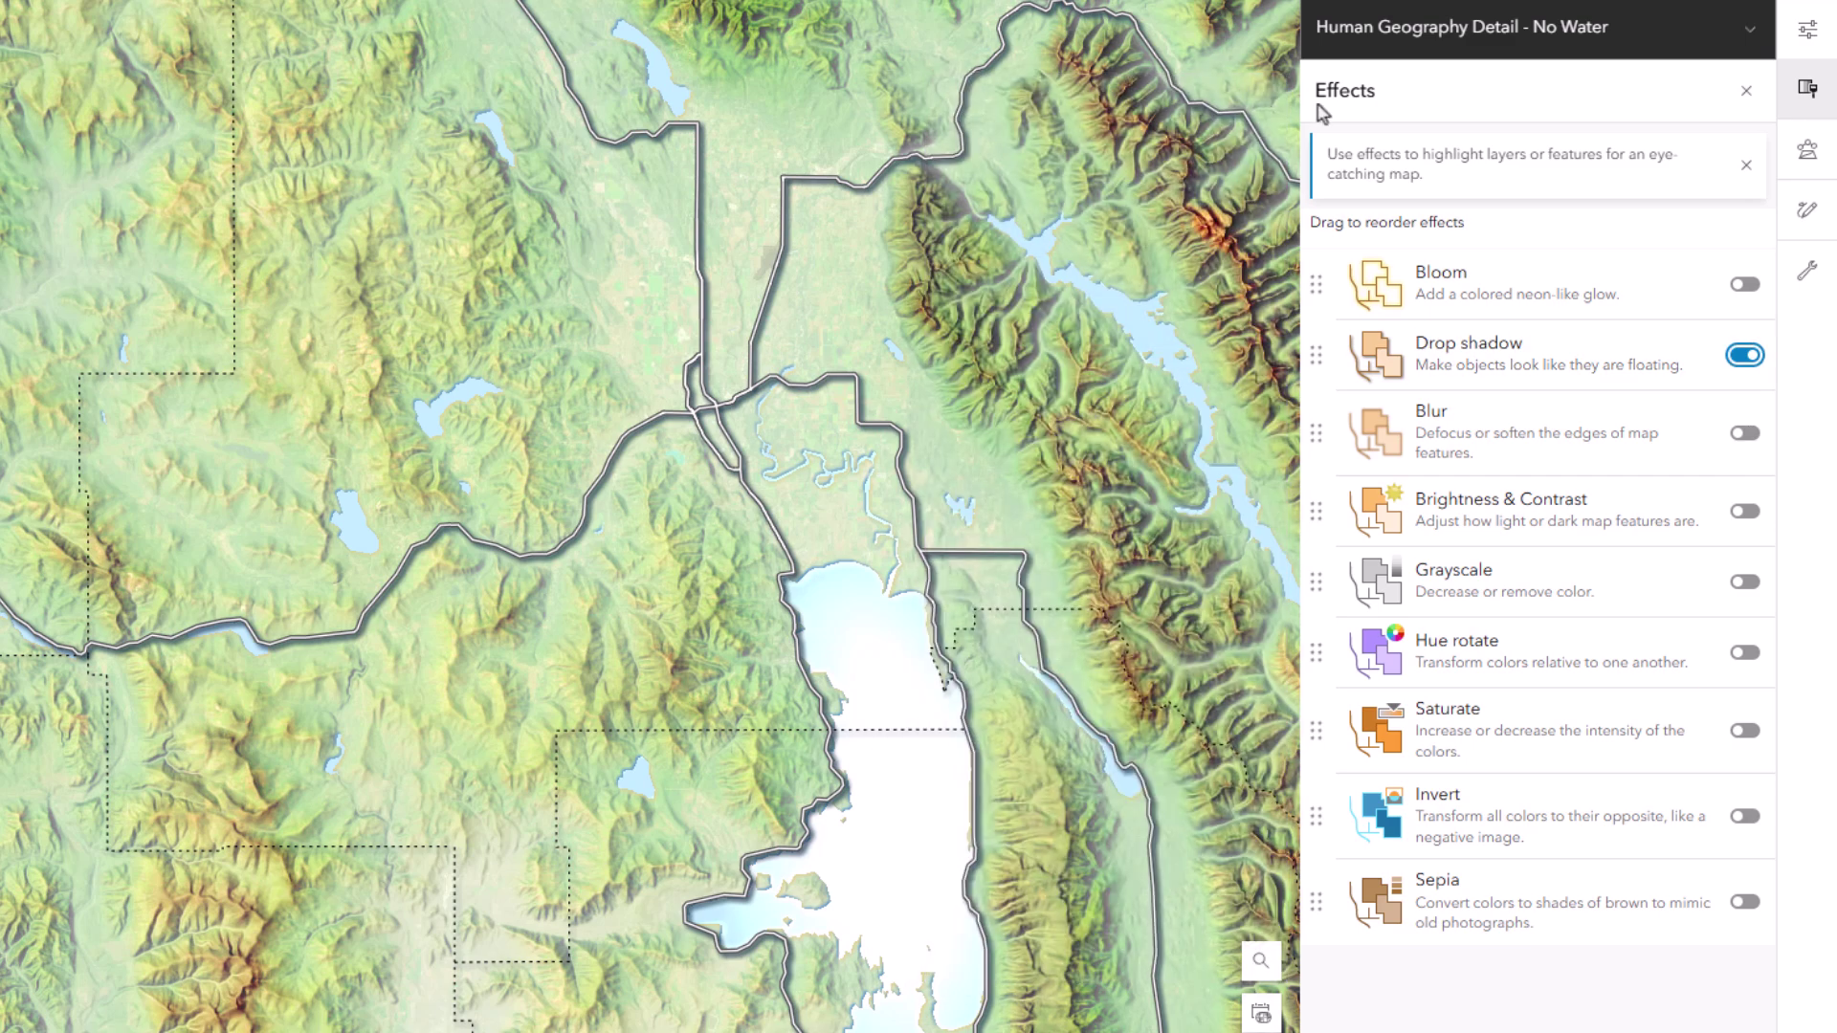
click(1747, 91)
Set the roads layer's blending to Soft Light
click(1471, 425)
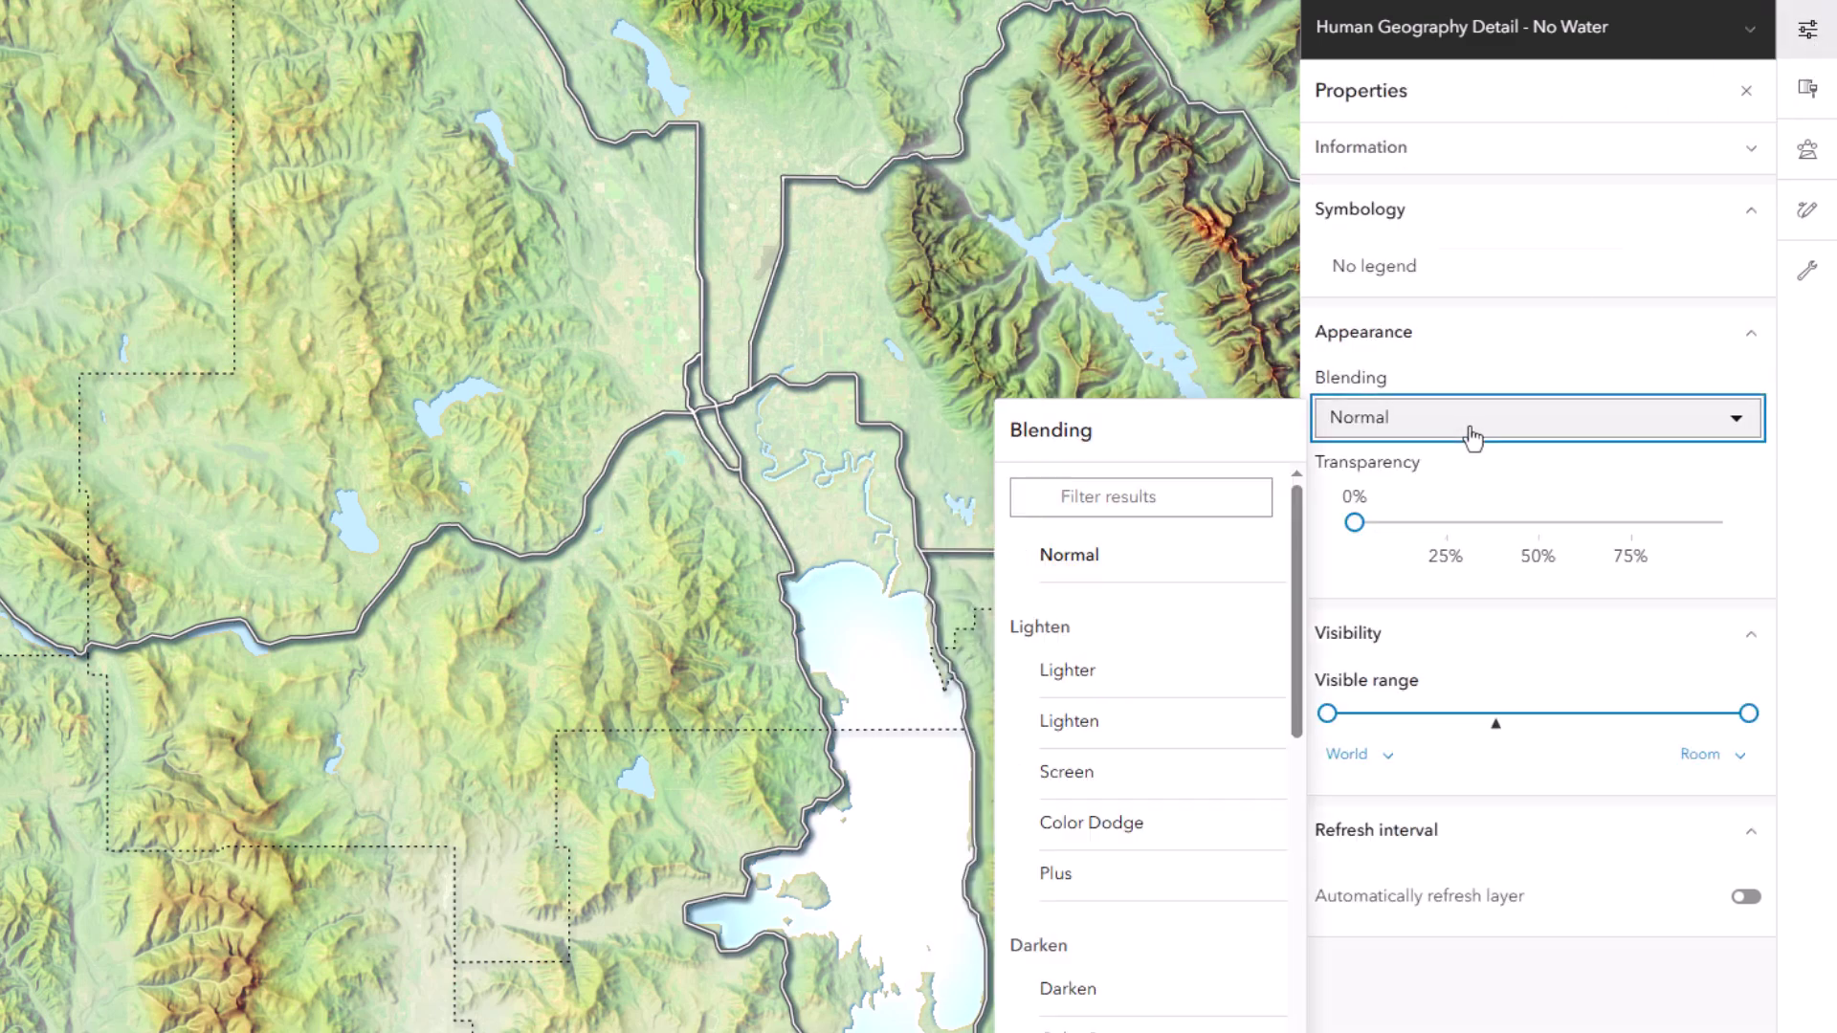
drag(1296, 623, 1293, 766)
click(1191, 904)
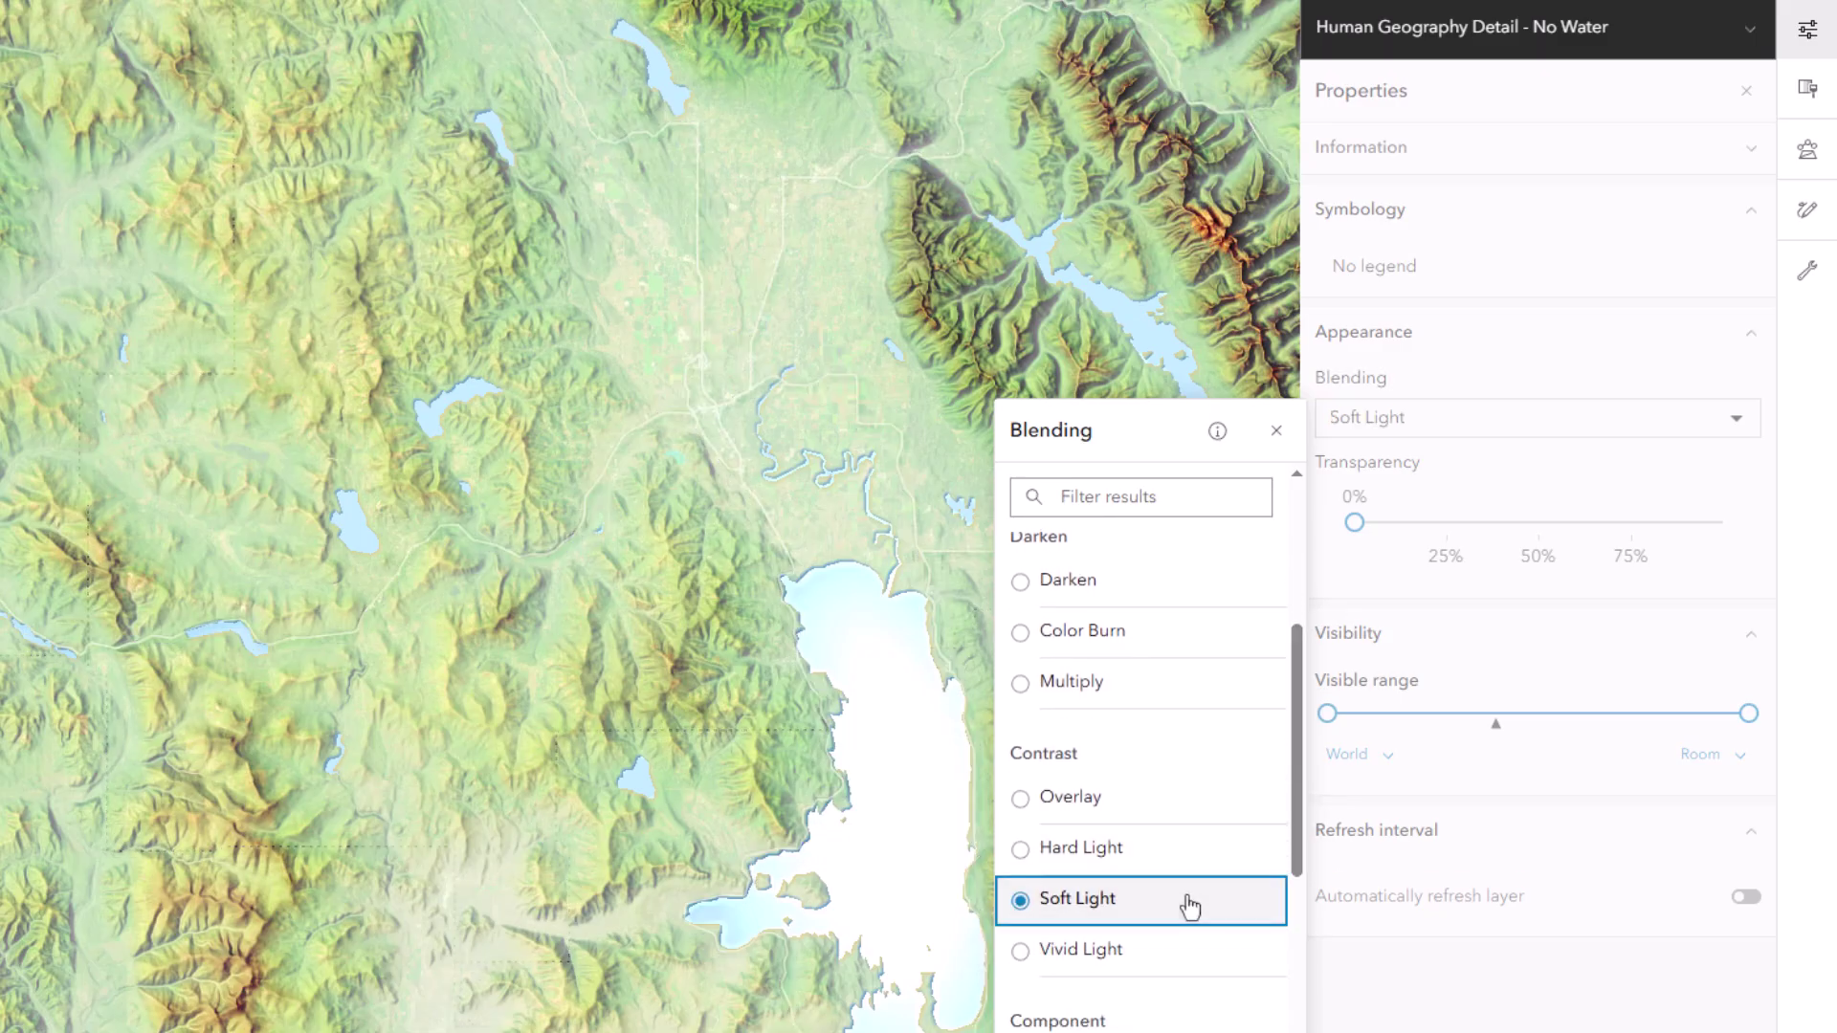
click(1276, 431)
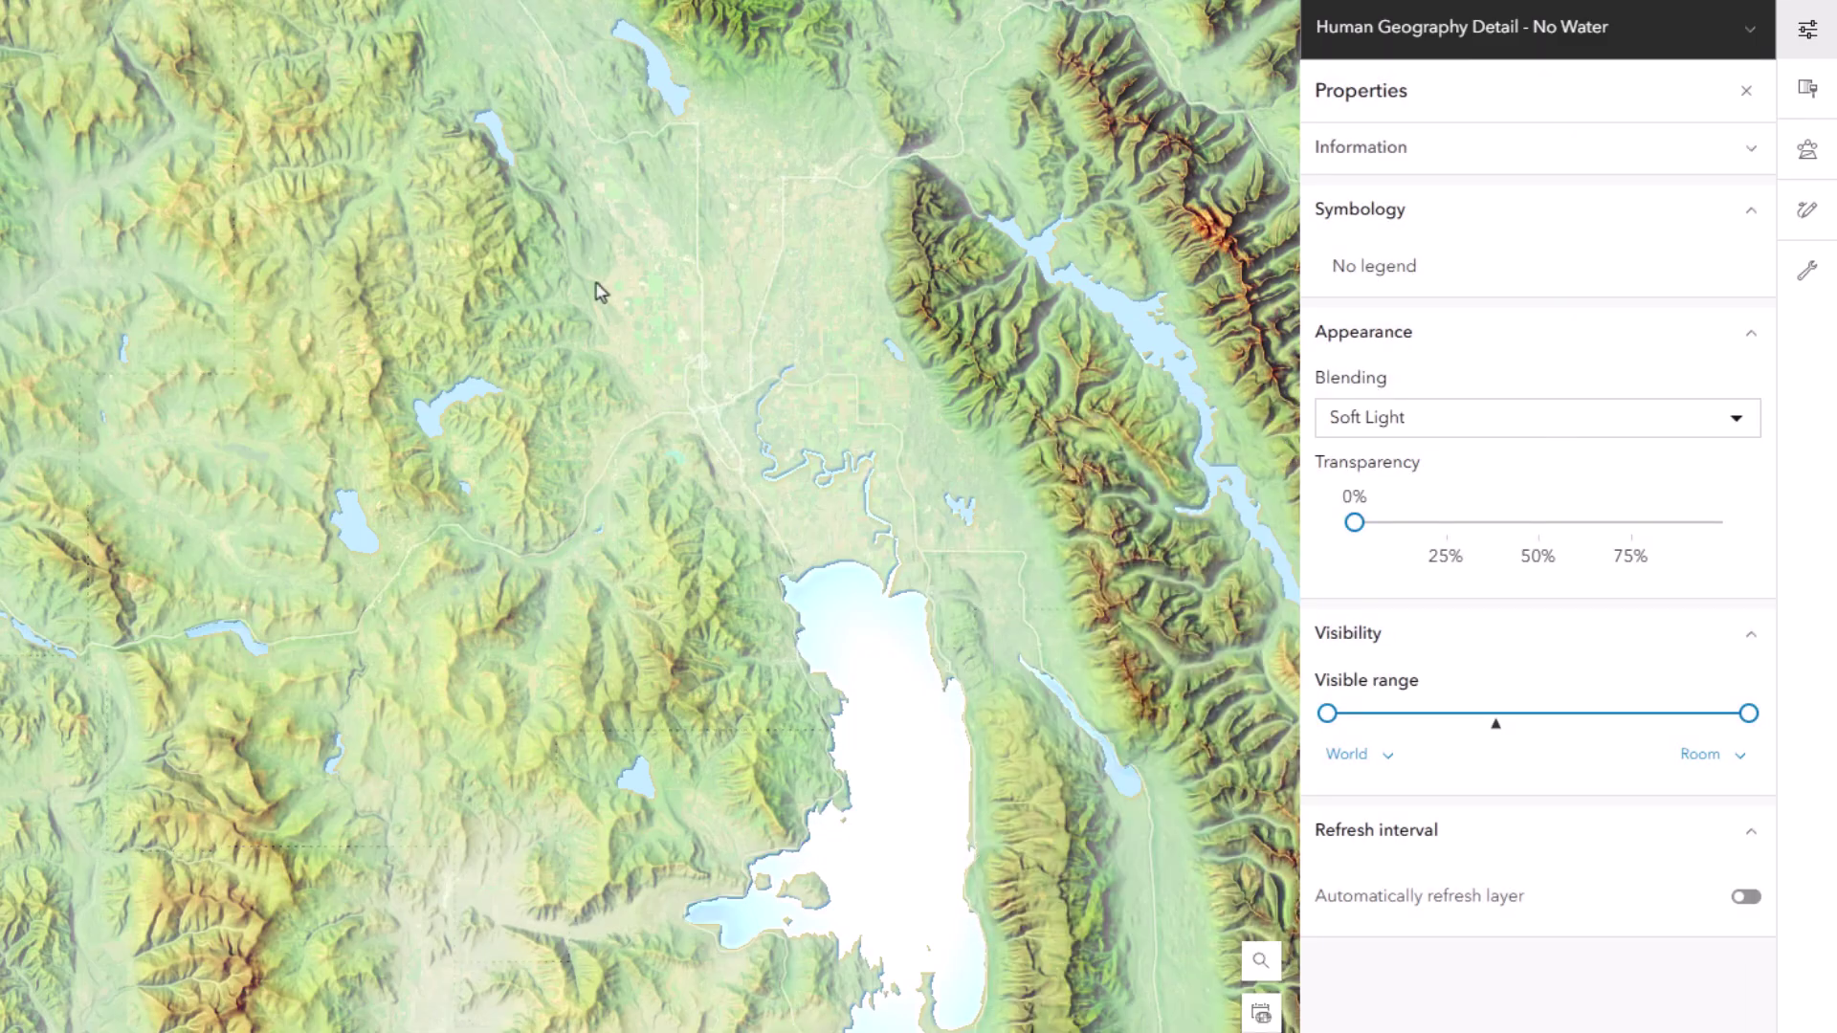
Find 'human geography label' in Living Atlas and add the Human Geography Label layer on top
click(77, 88)
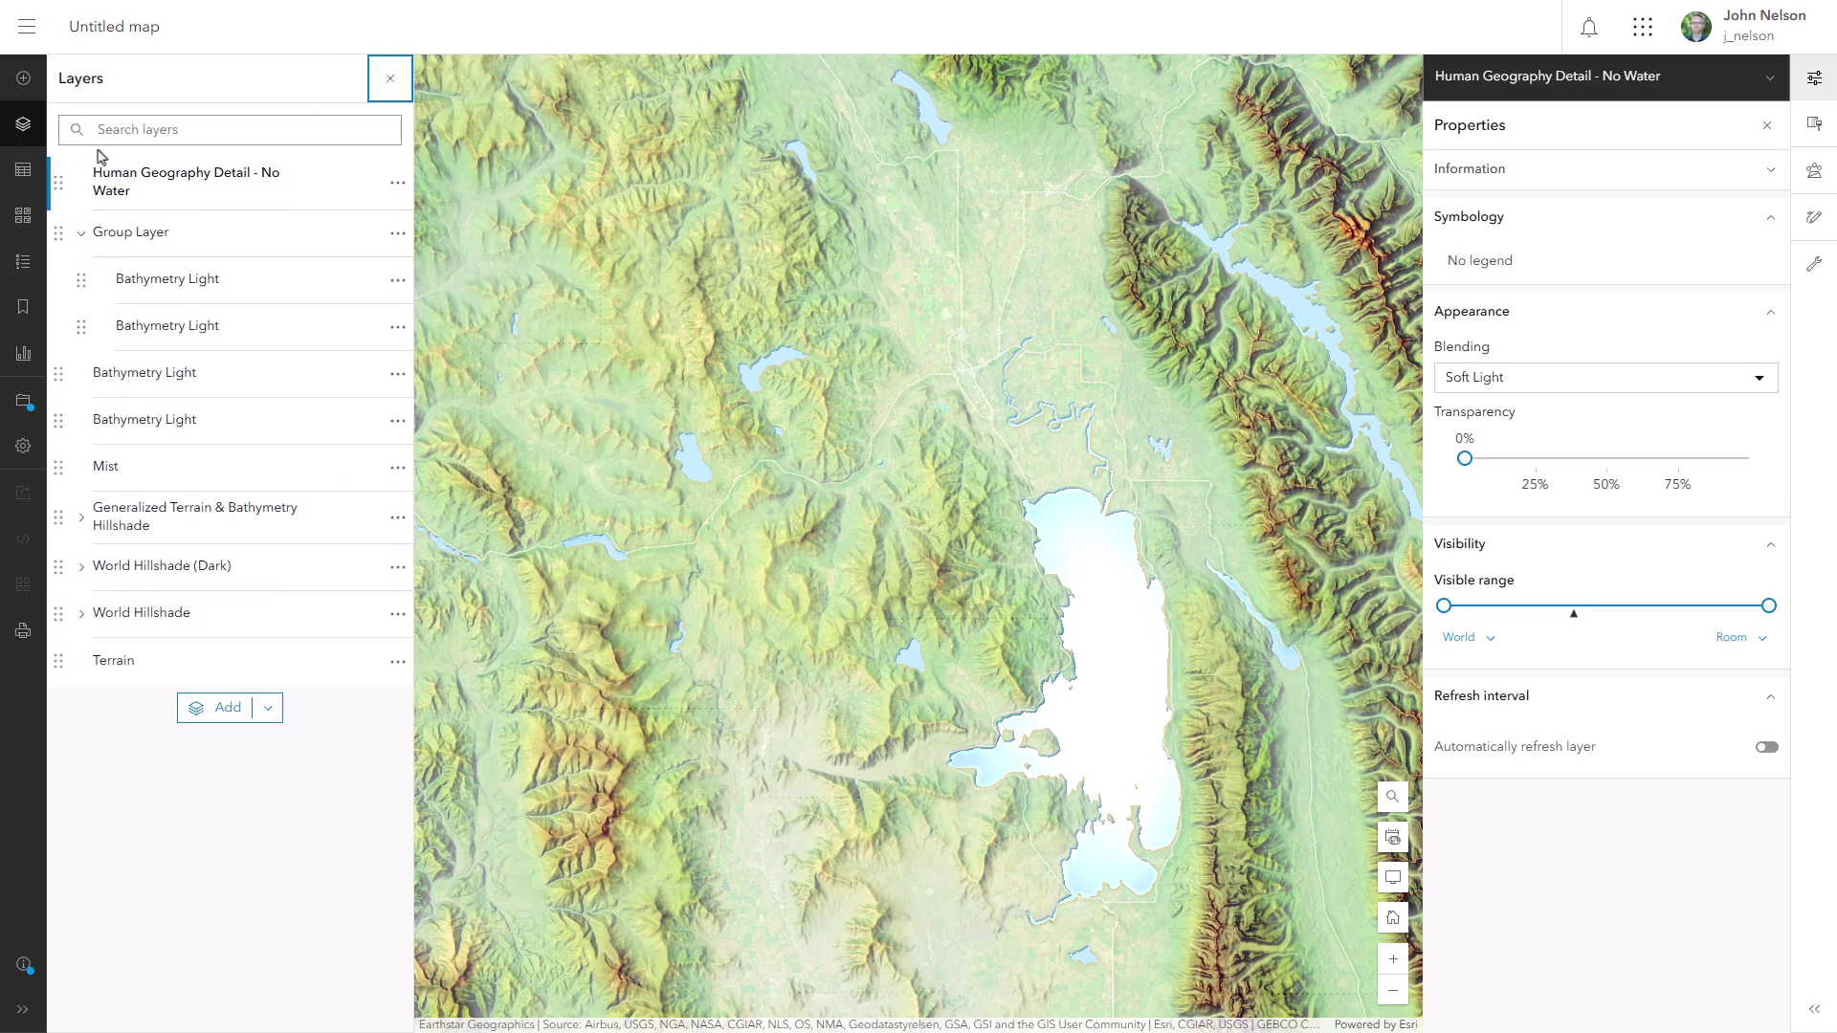
scroll(1016, 554, up, 1)
click(228, 708)
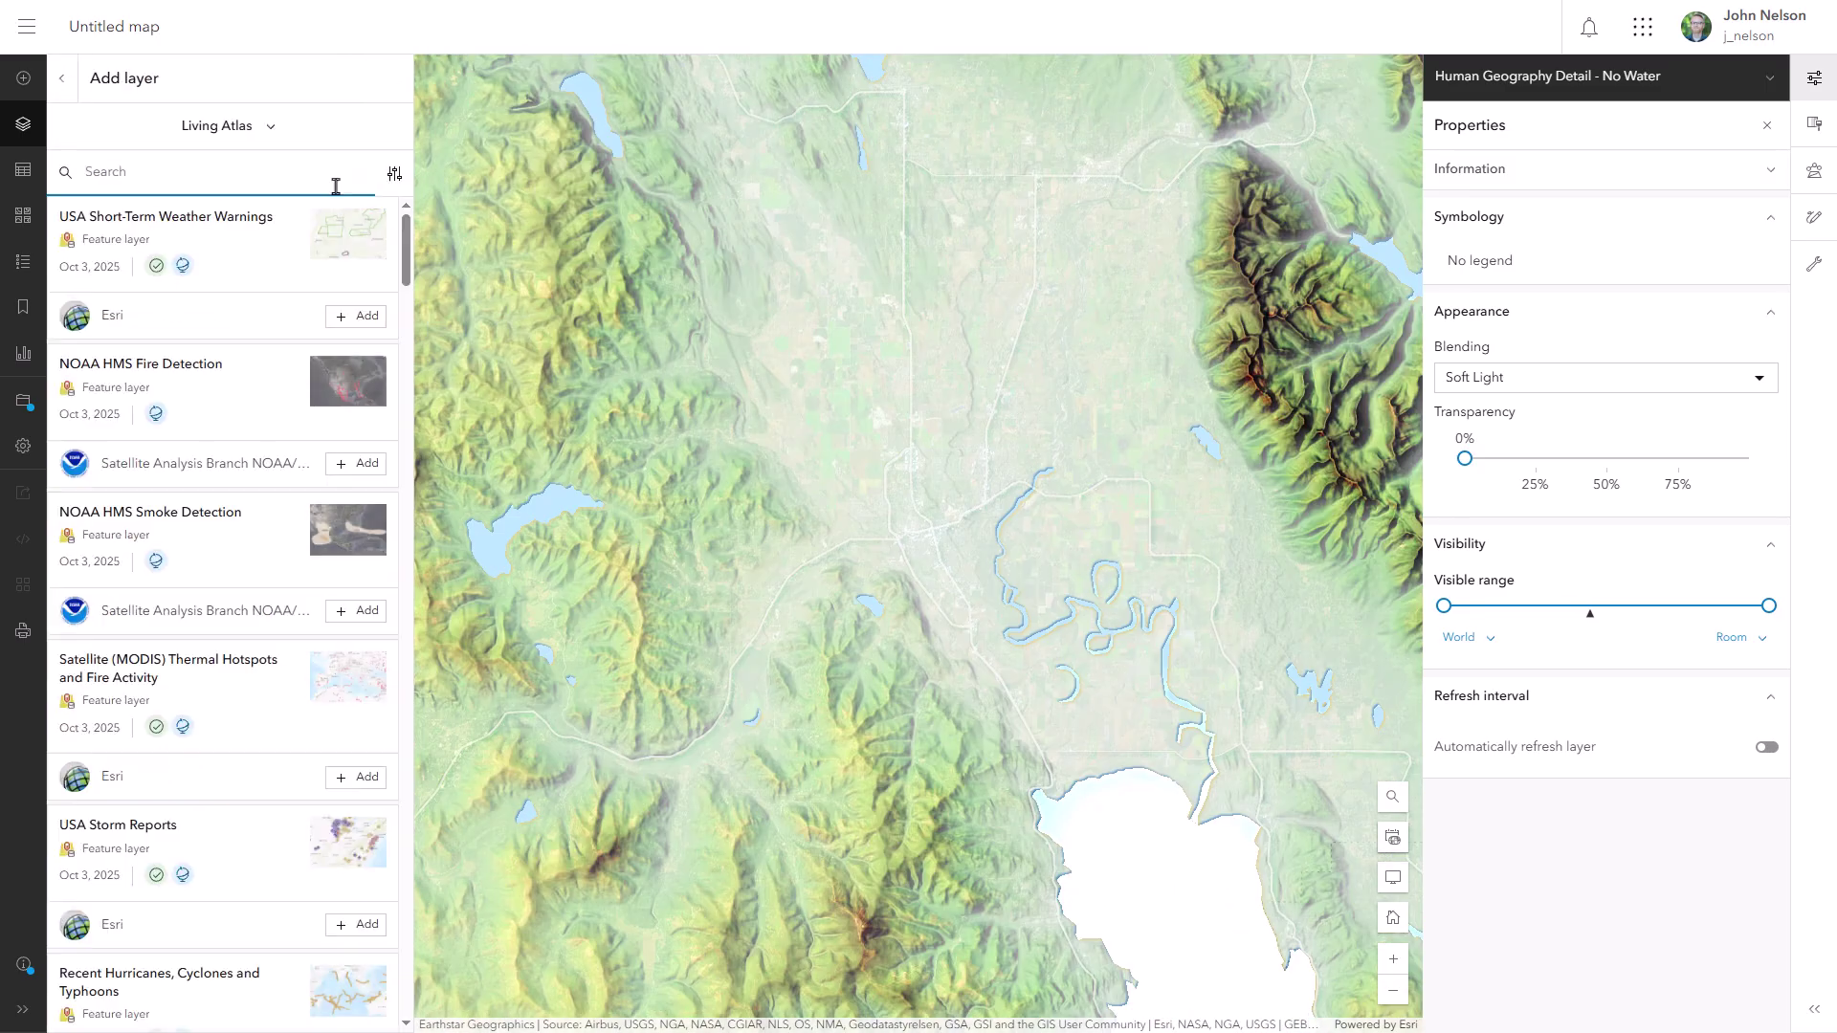
click(336, 186)
text(h)
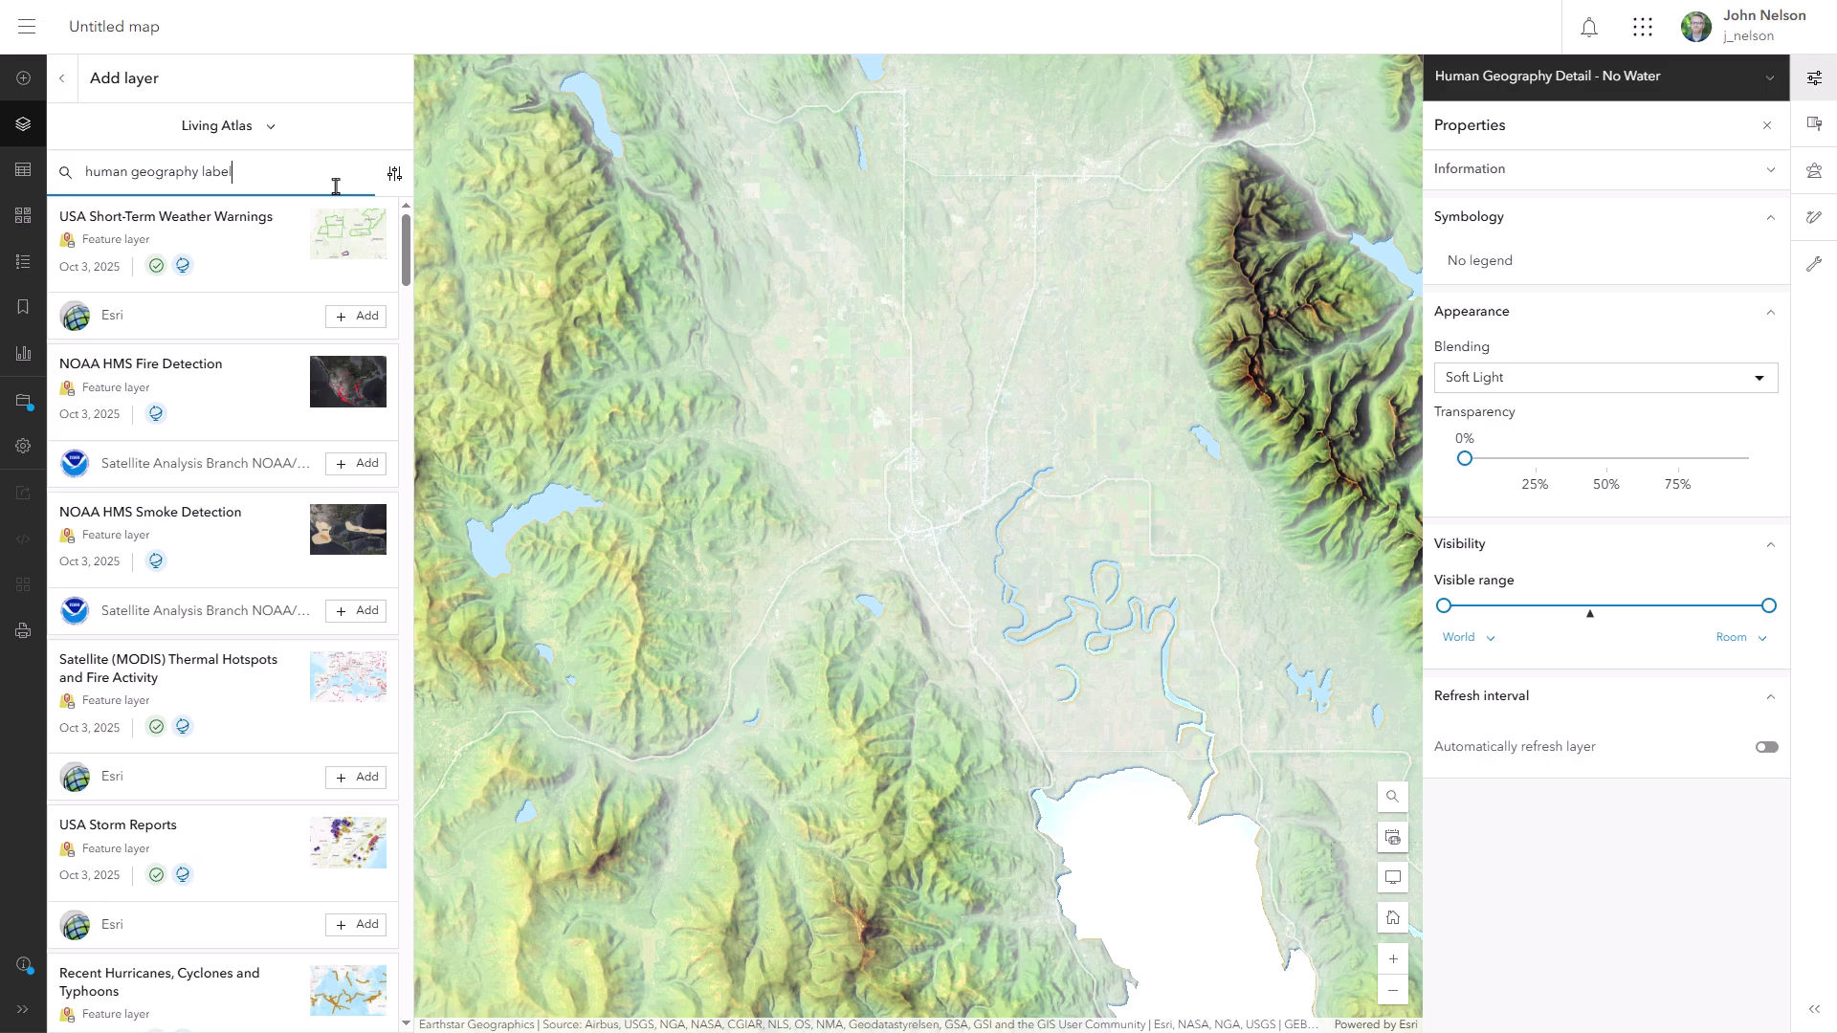
text(uman geography label)
key(Return)
click(356, 316)
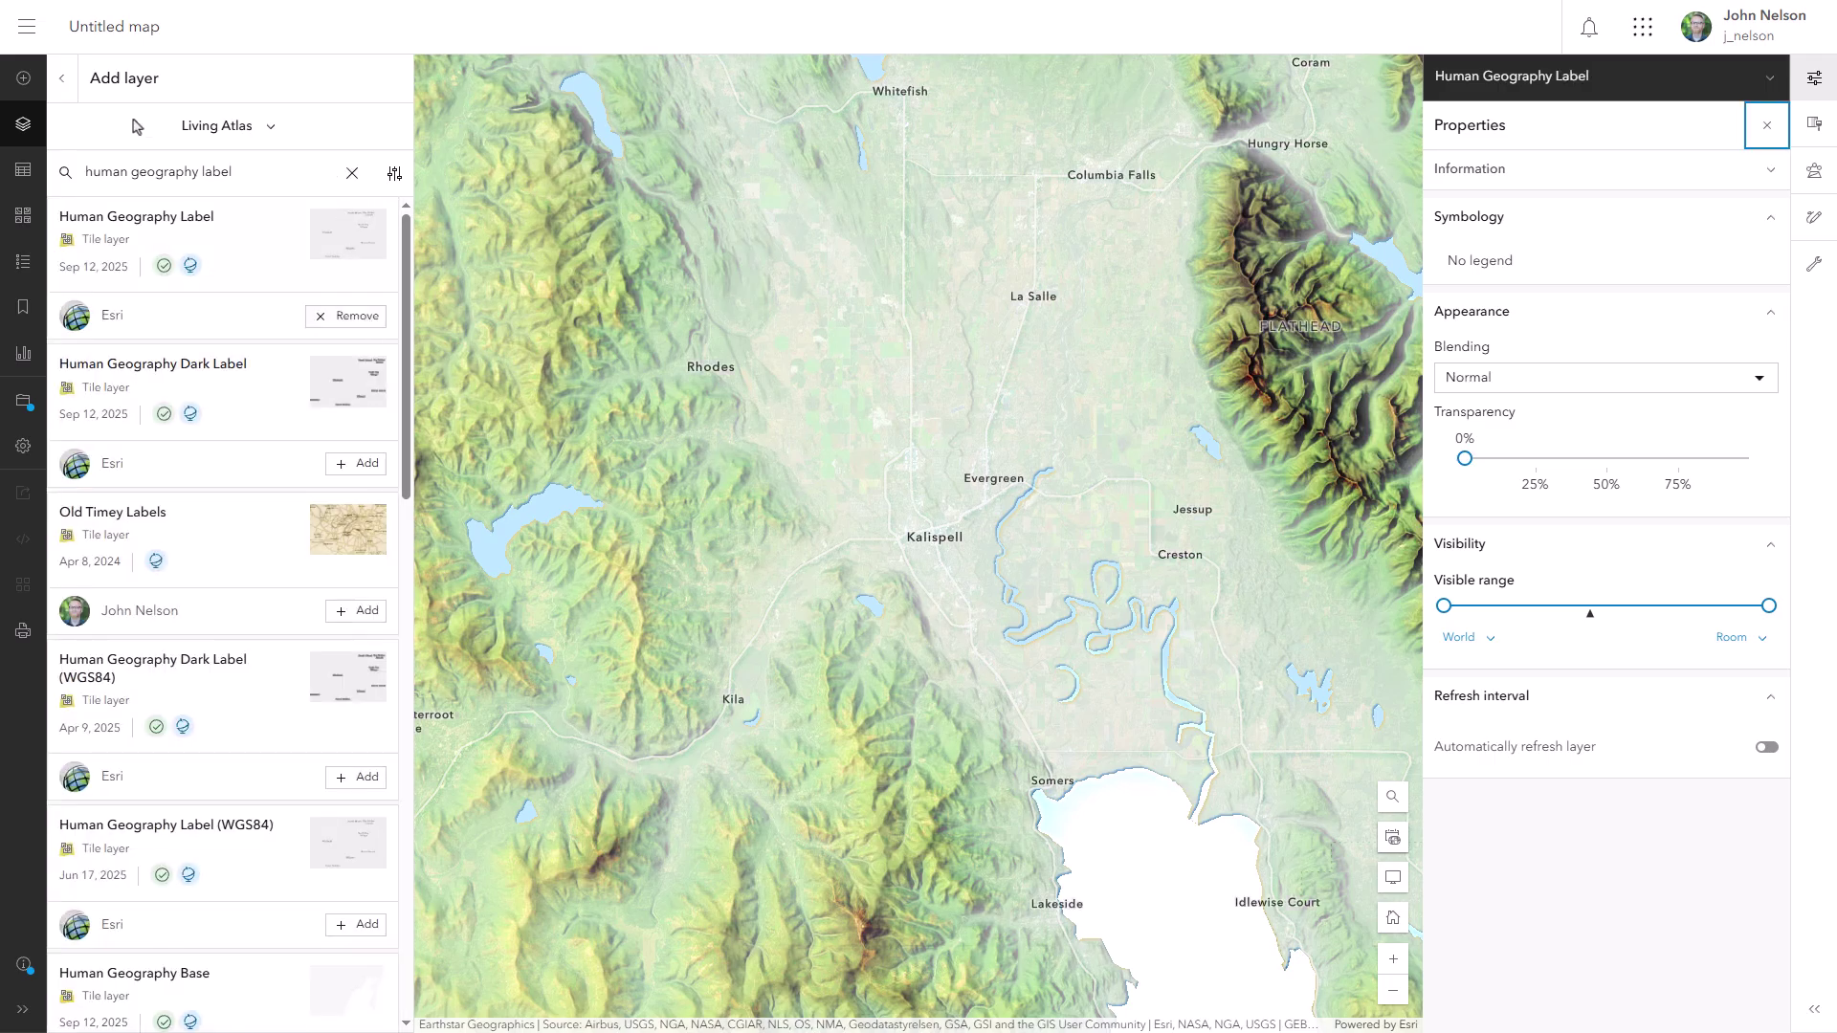
click(63, 78)
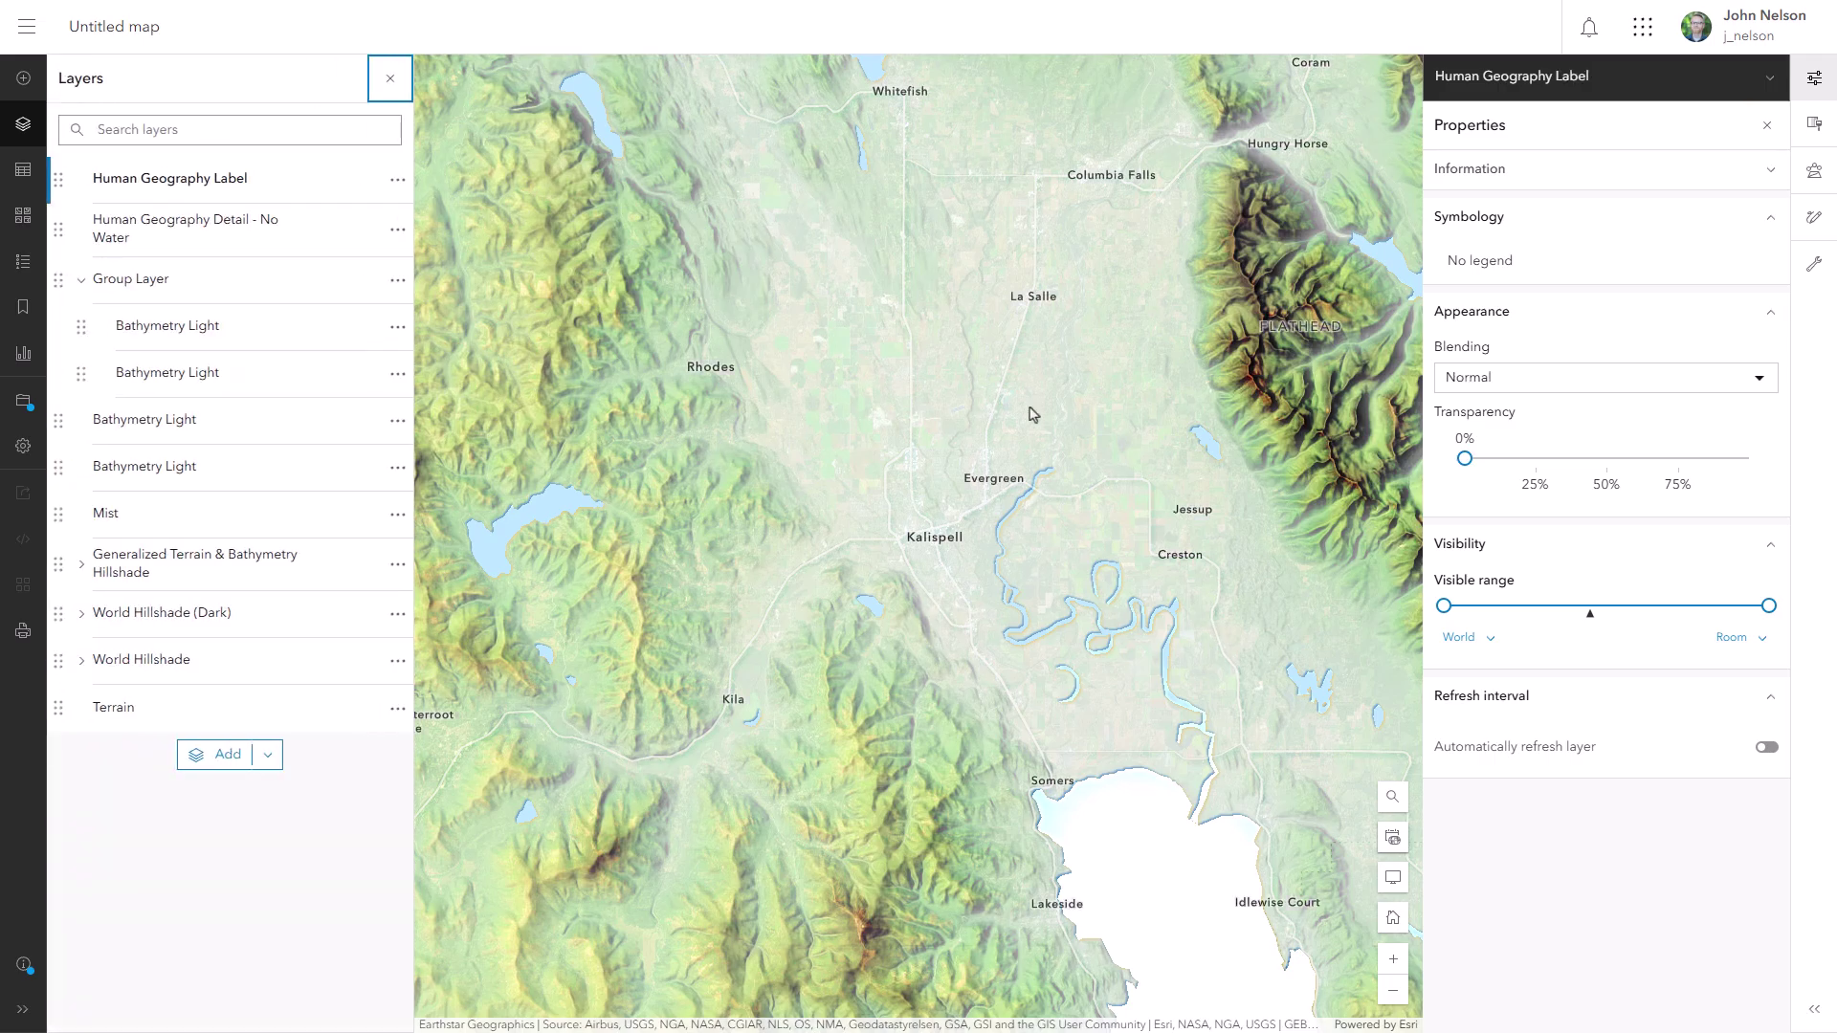
Give the label layer 25% transparency and a Sepia effect at 100, then collapse the side panels
drag(1464, 457, 1512, 459)
click(1814, 125)
click(1765, 751)
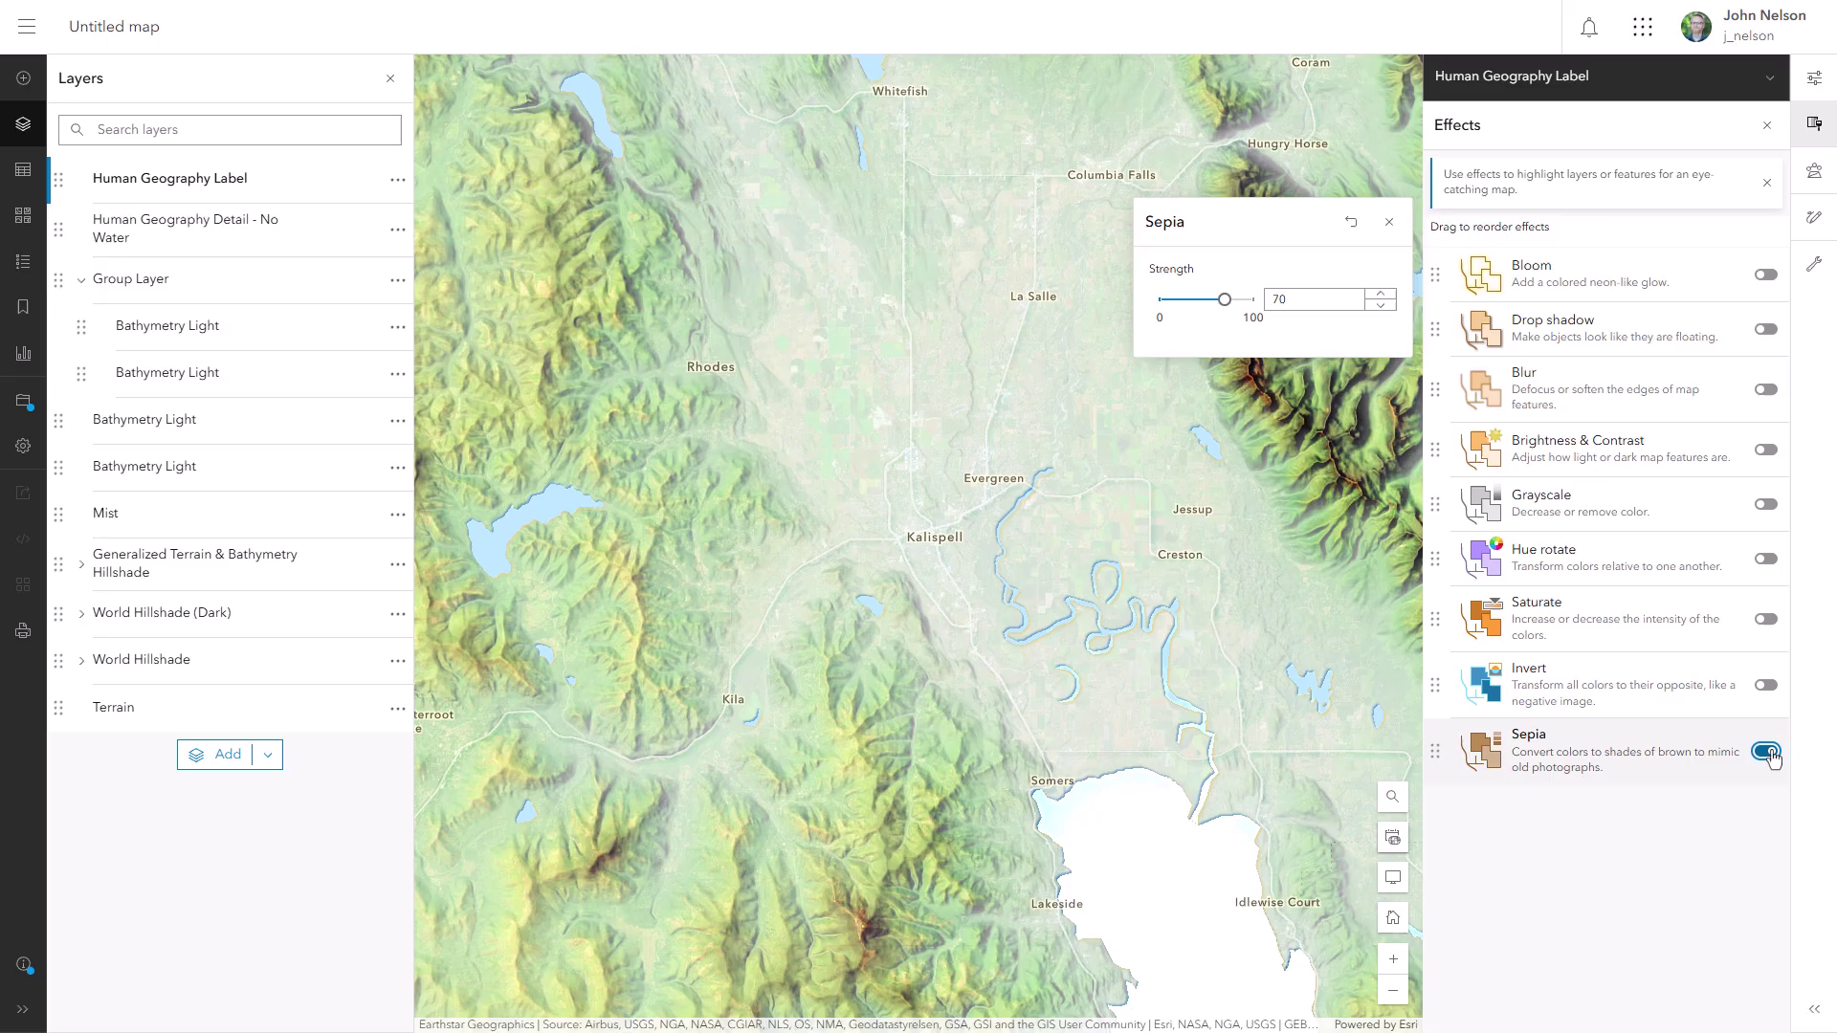
drag(1224, 303, 1256, 305)
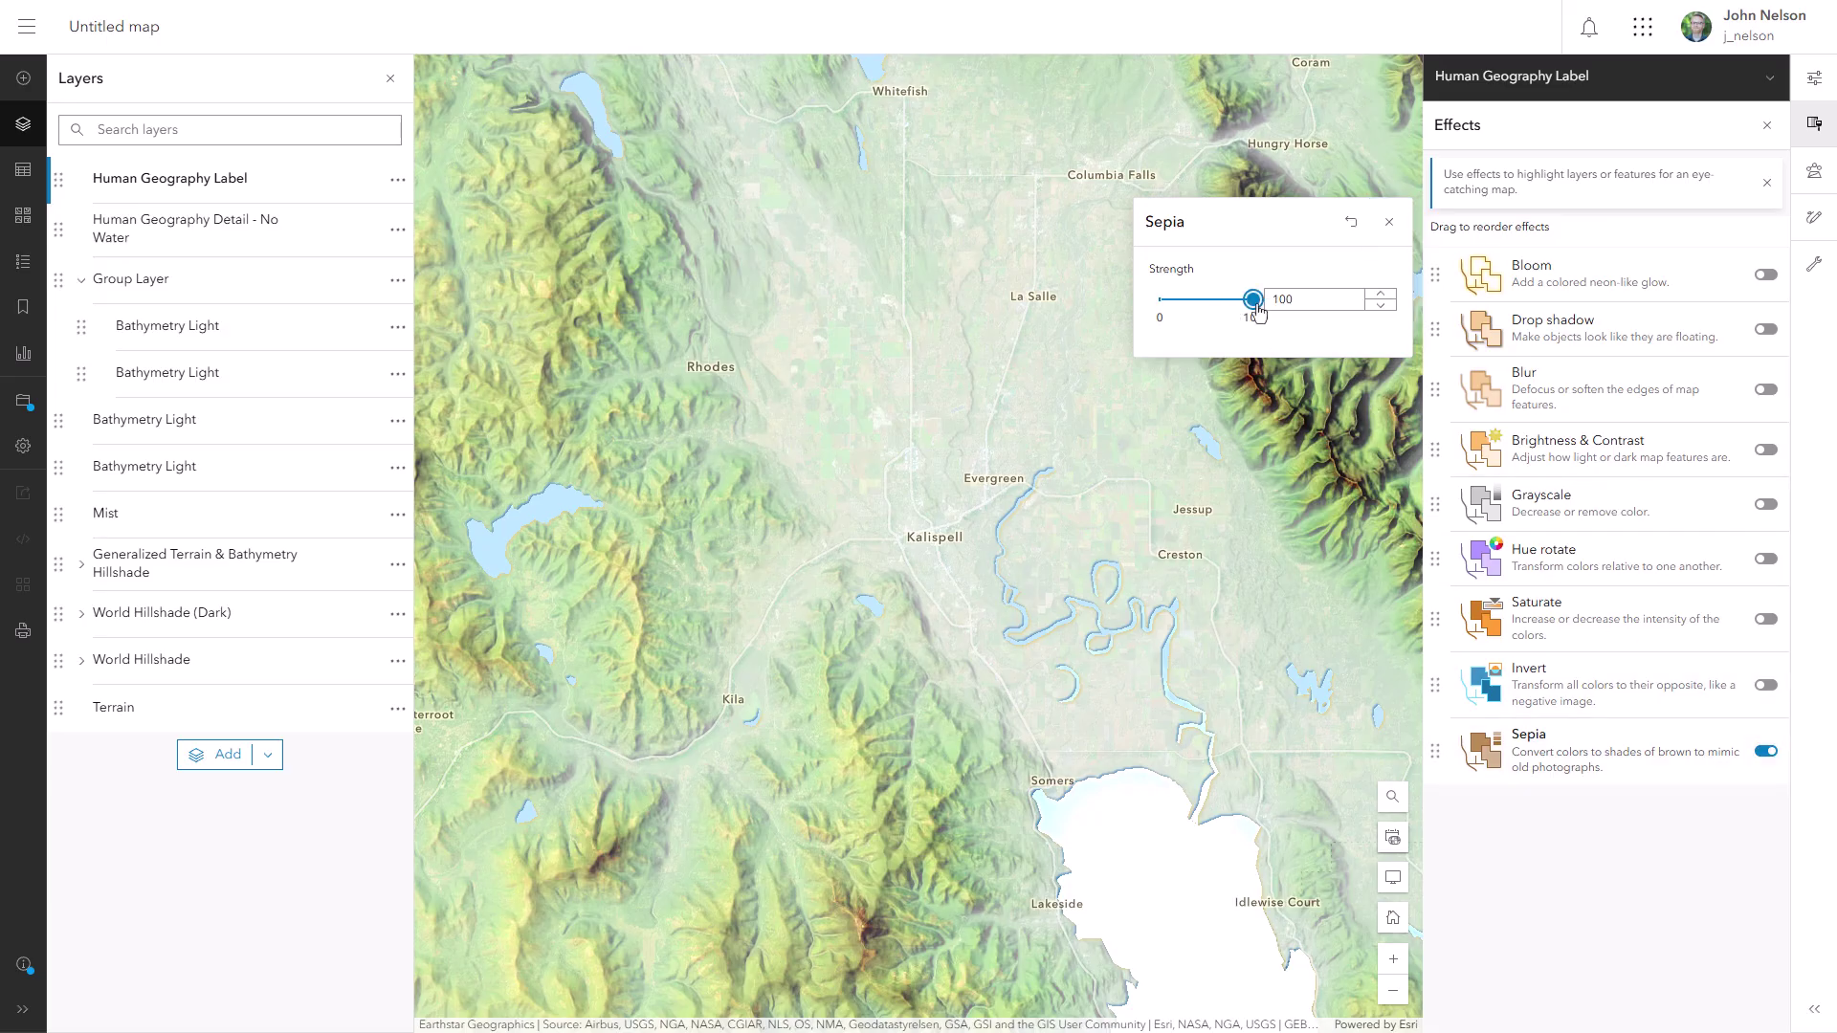
click(1389, 222)
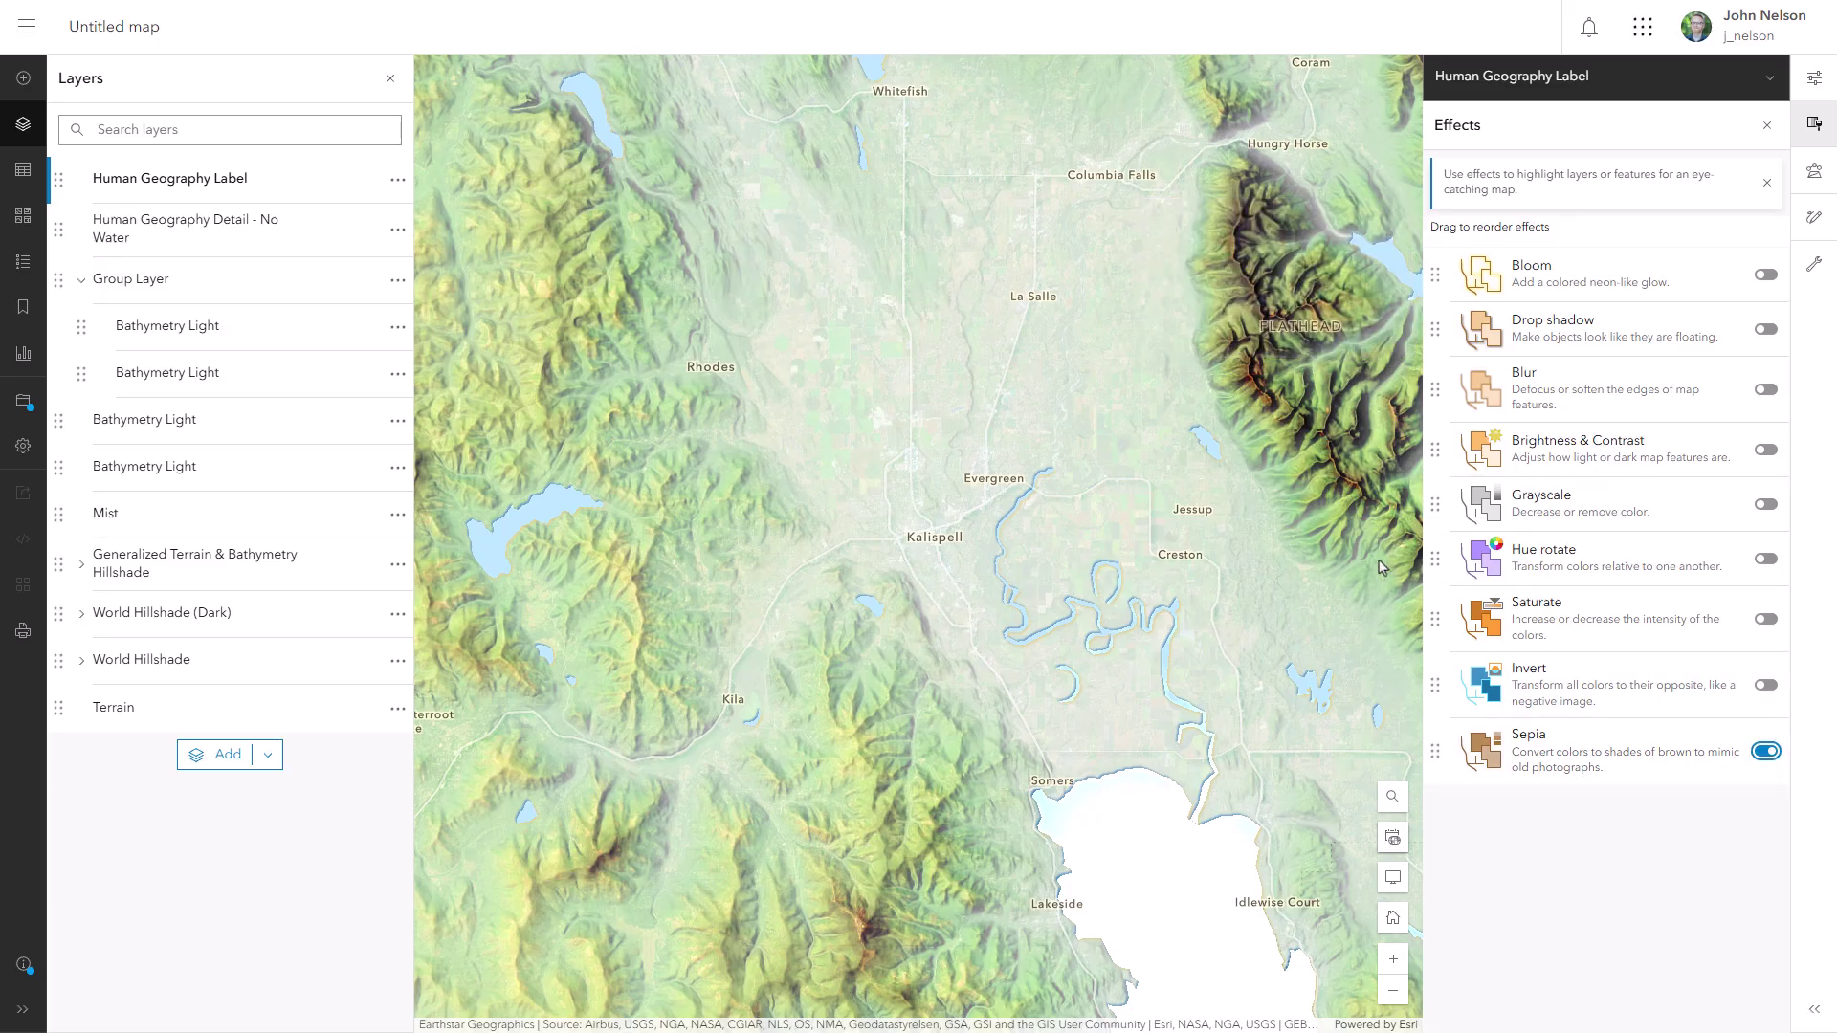
click(1393, 878)
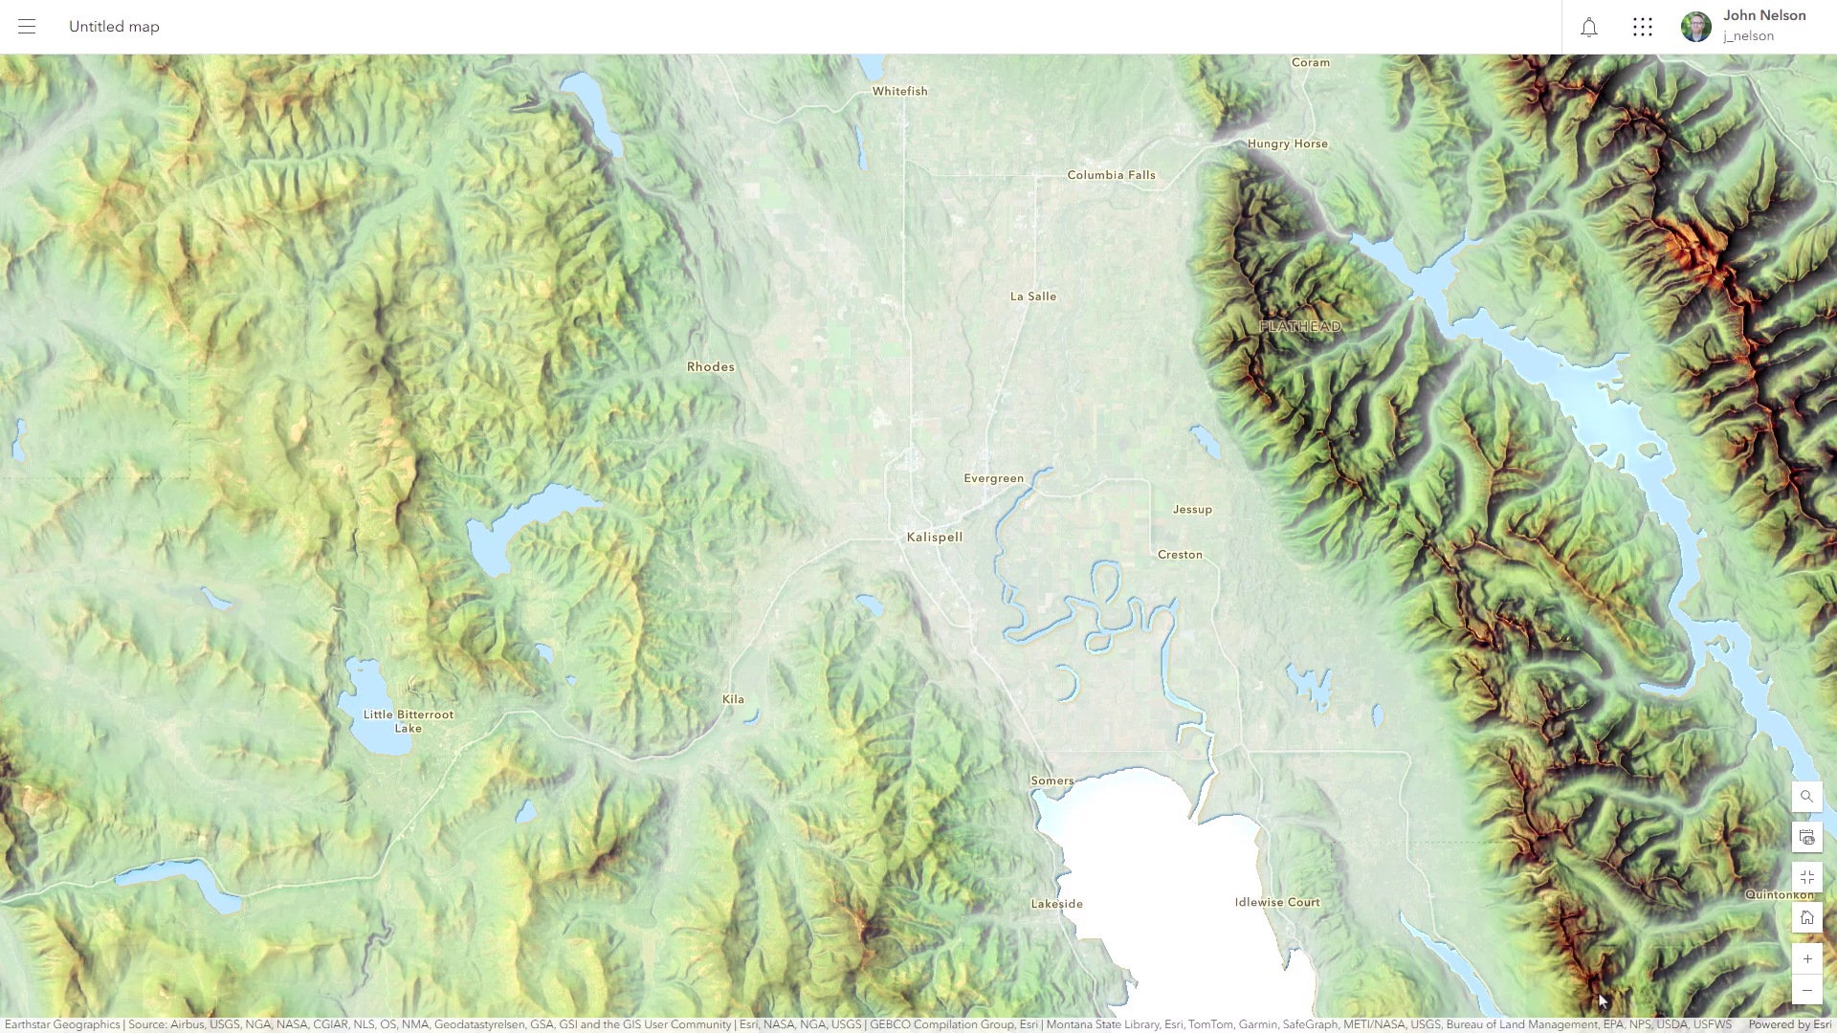
Zoom out four levels, then zoom in toward the Columbia River to frame Seattle through Missoula
click(1805, 991)
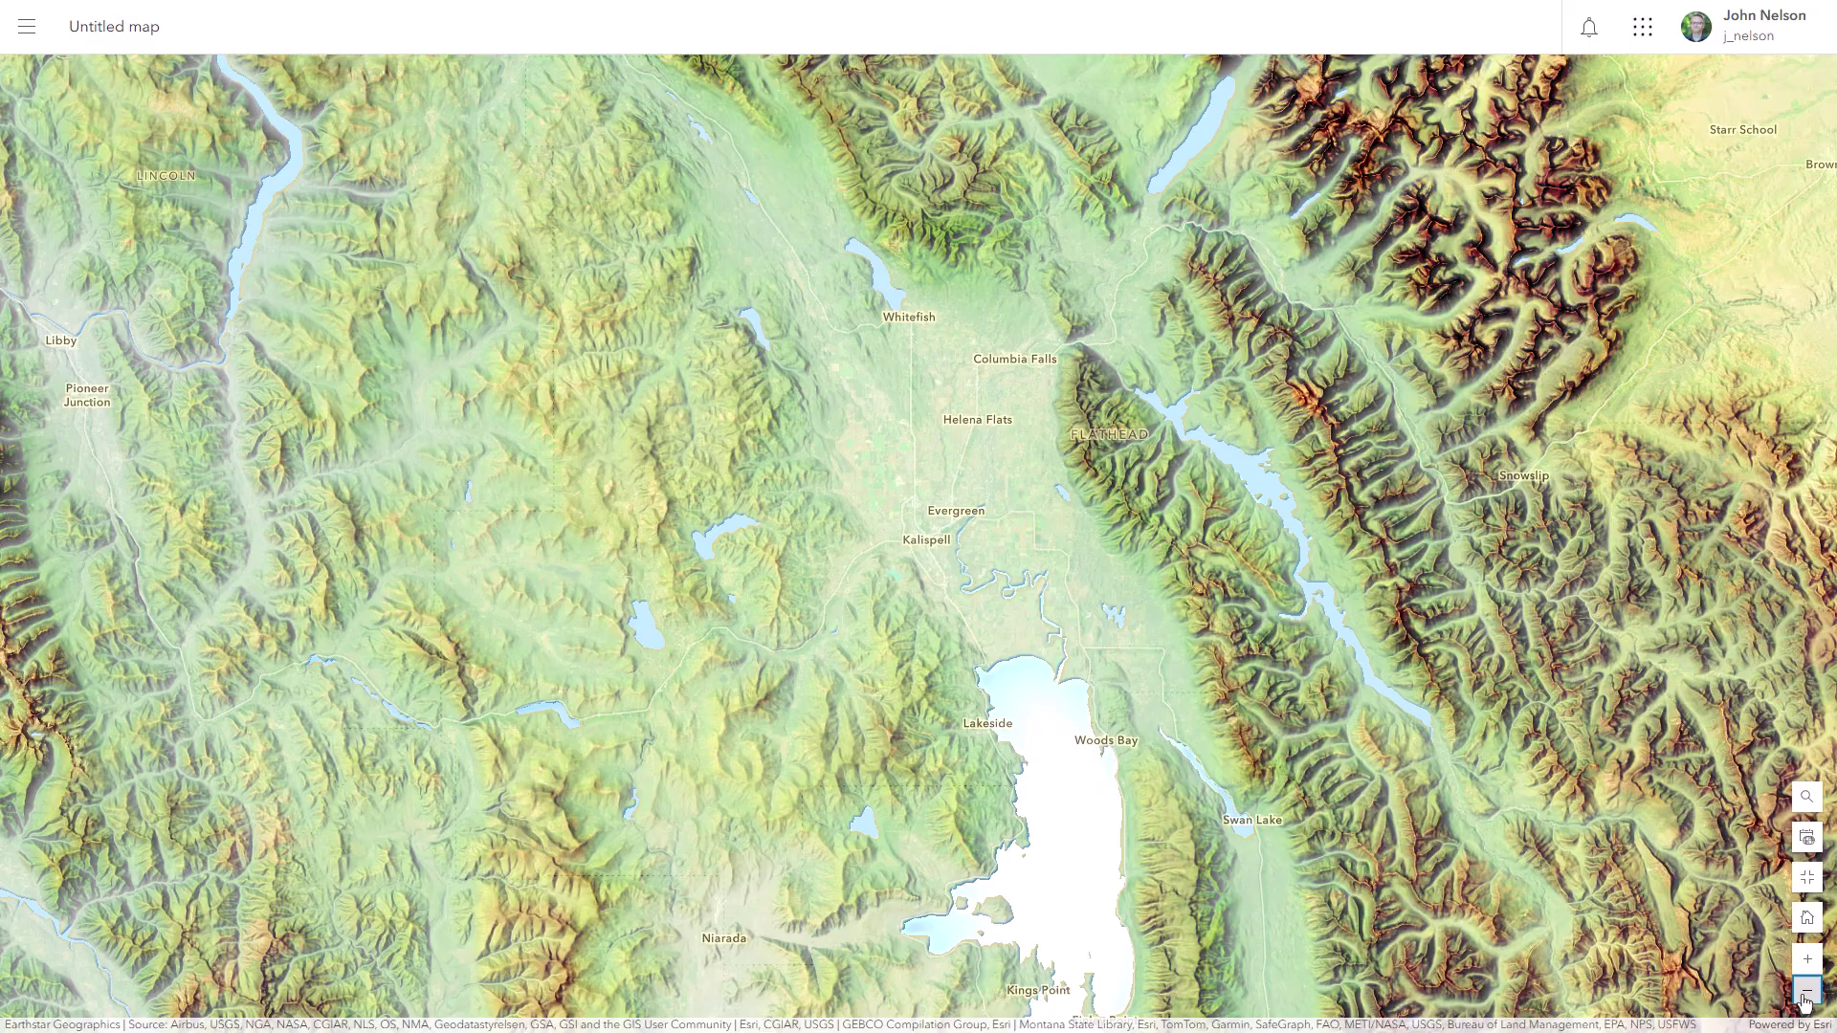
click(1805, 1000)
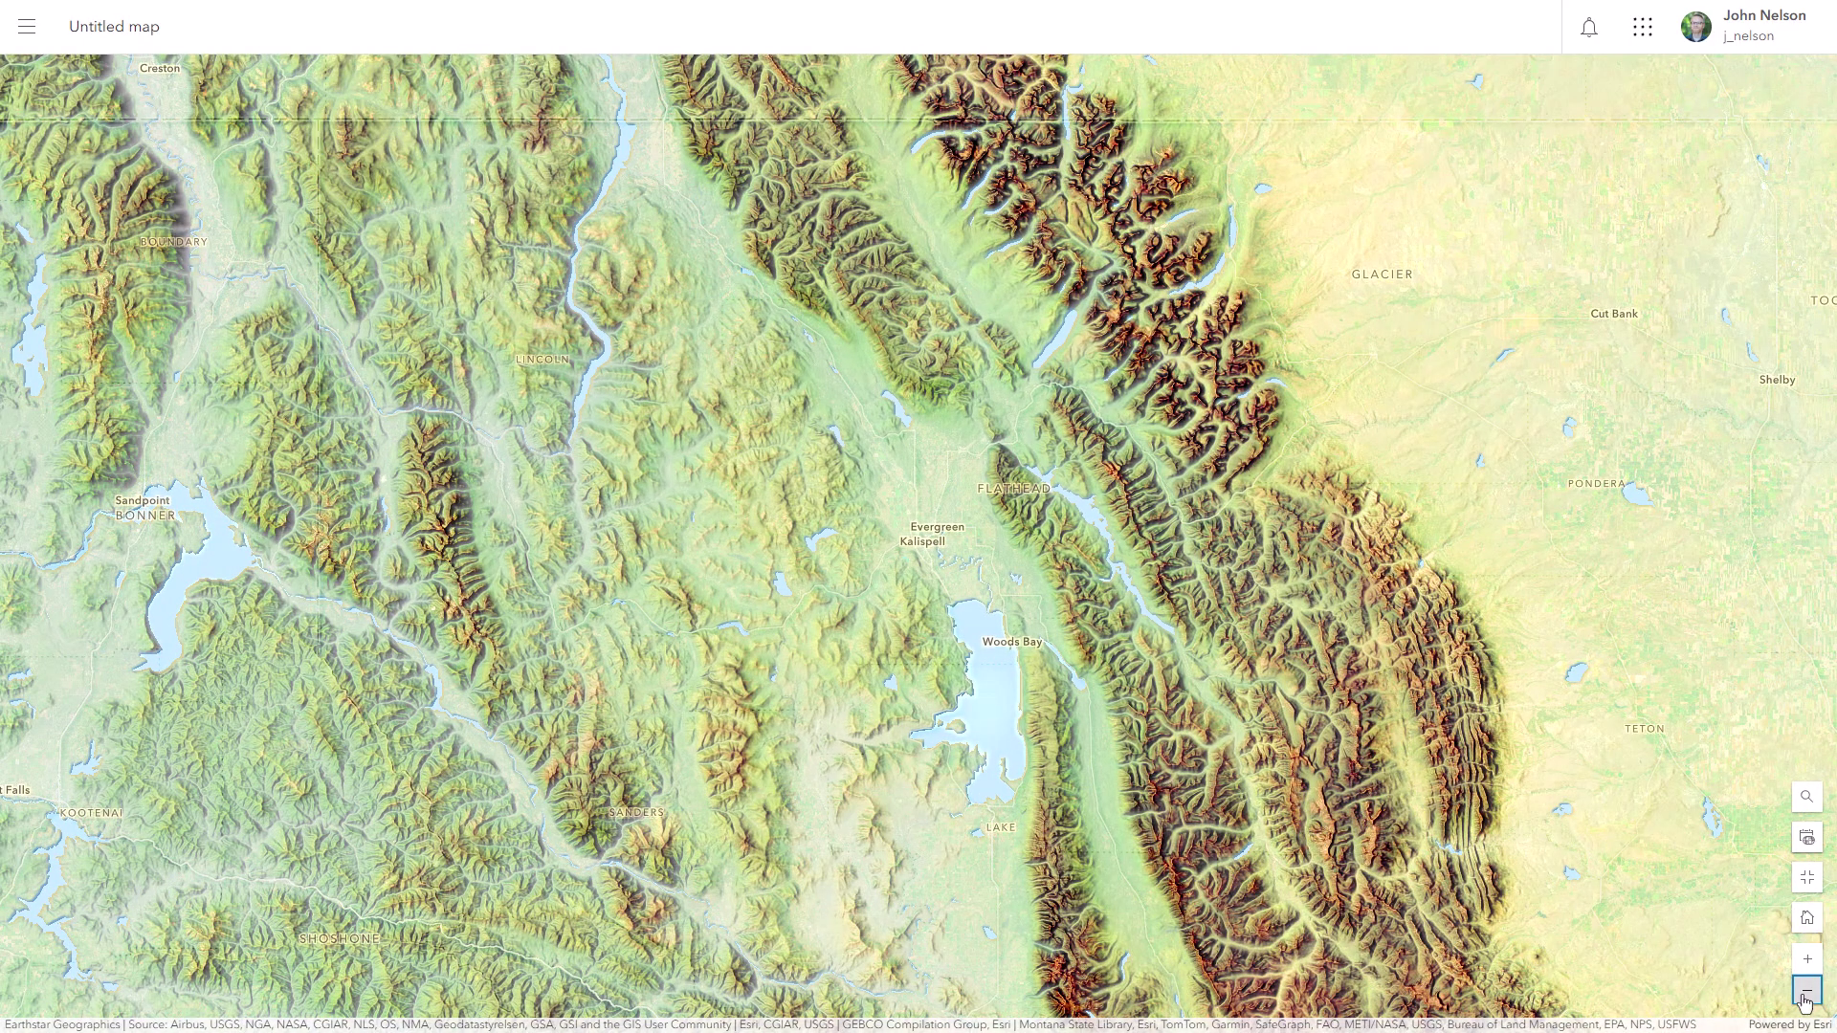
click(1805, 1000)
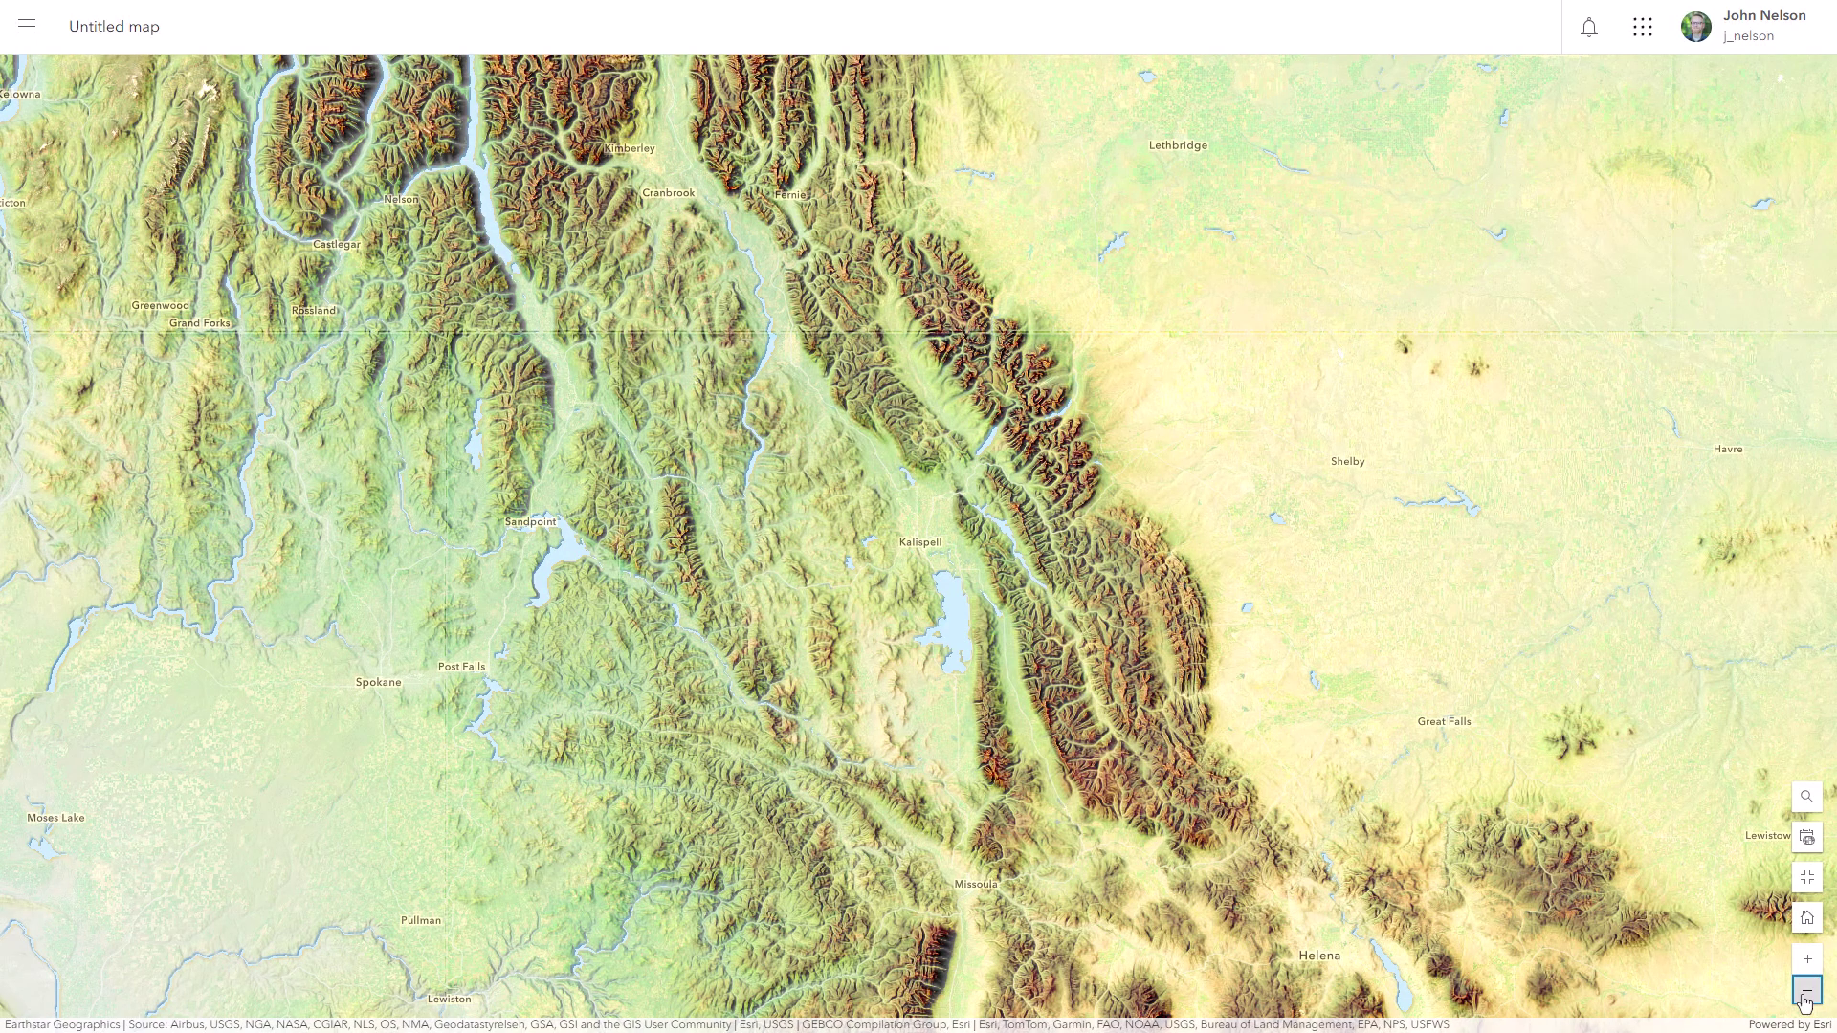
click(1806, 1000)
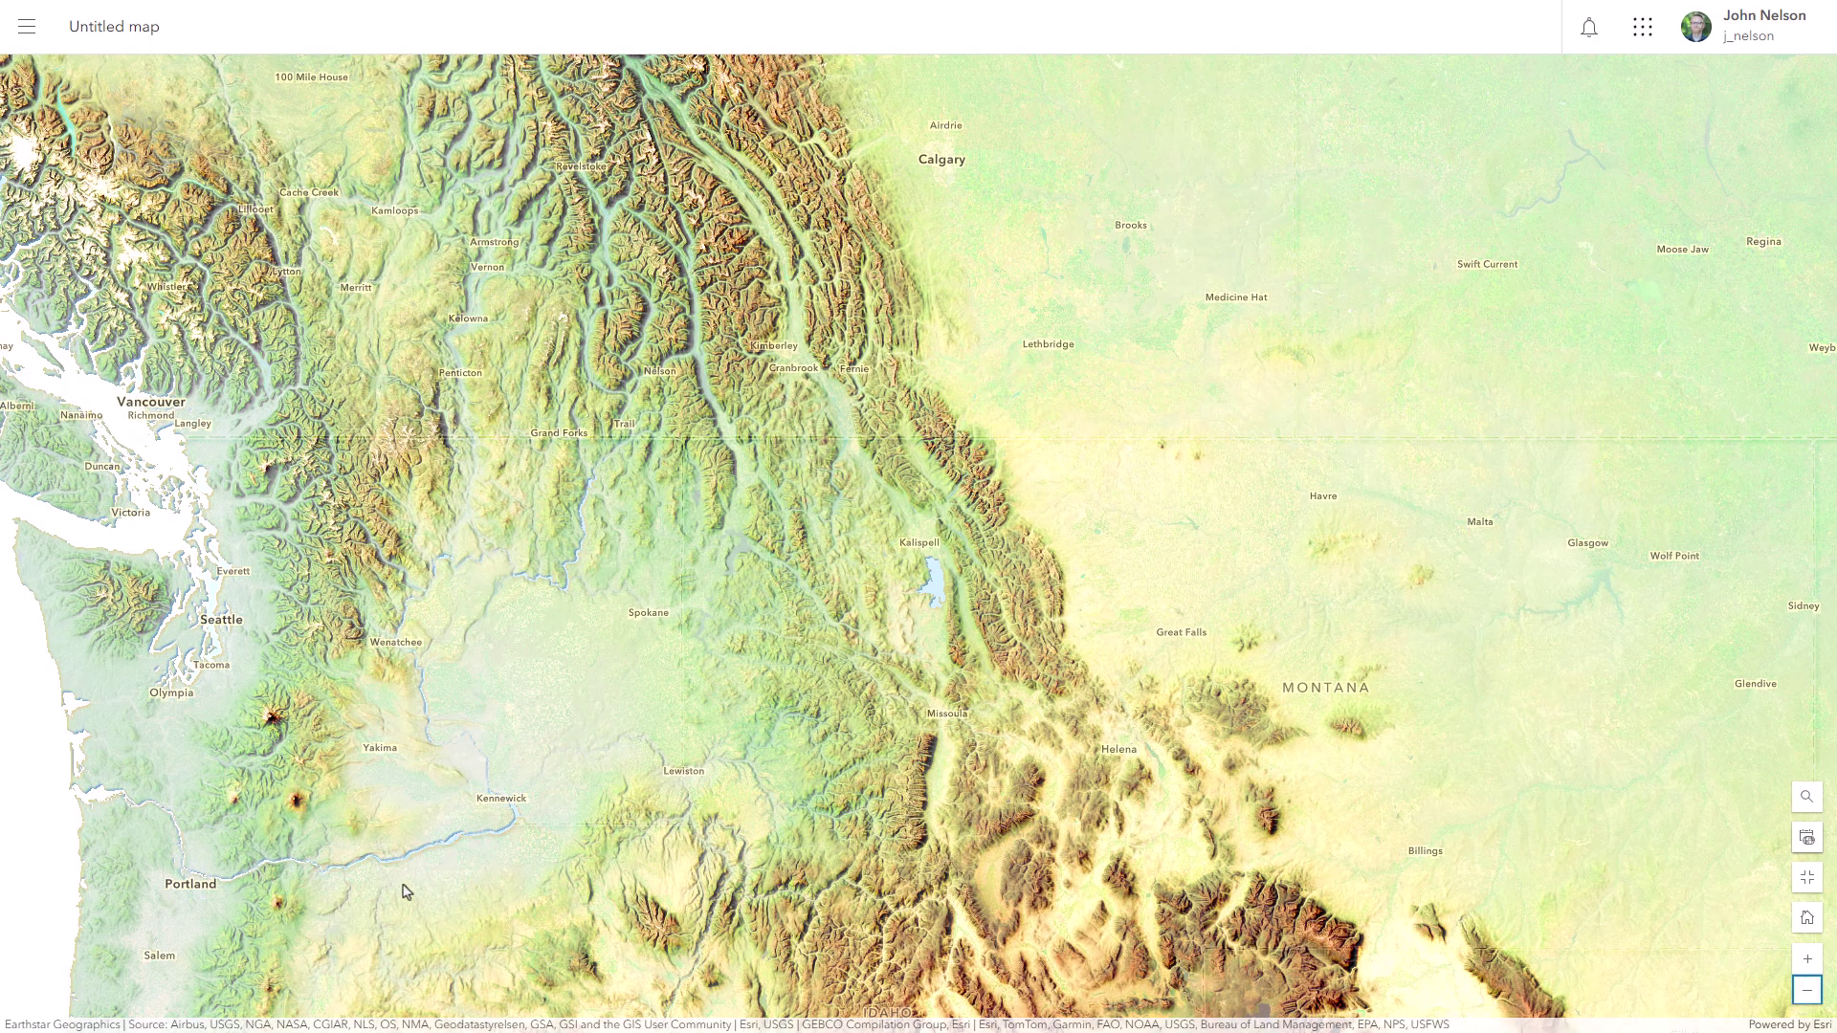
scroll(296, 868, up, 2)
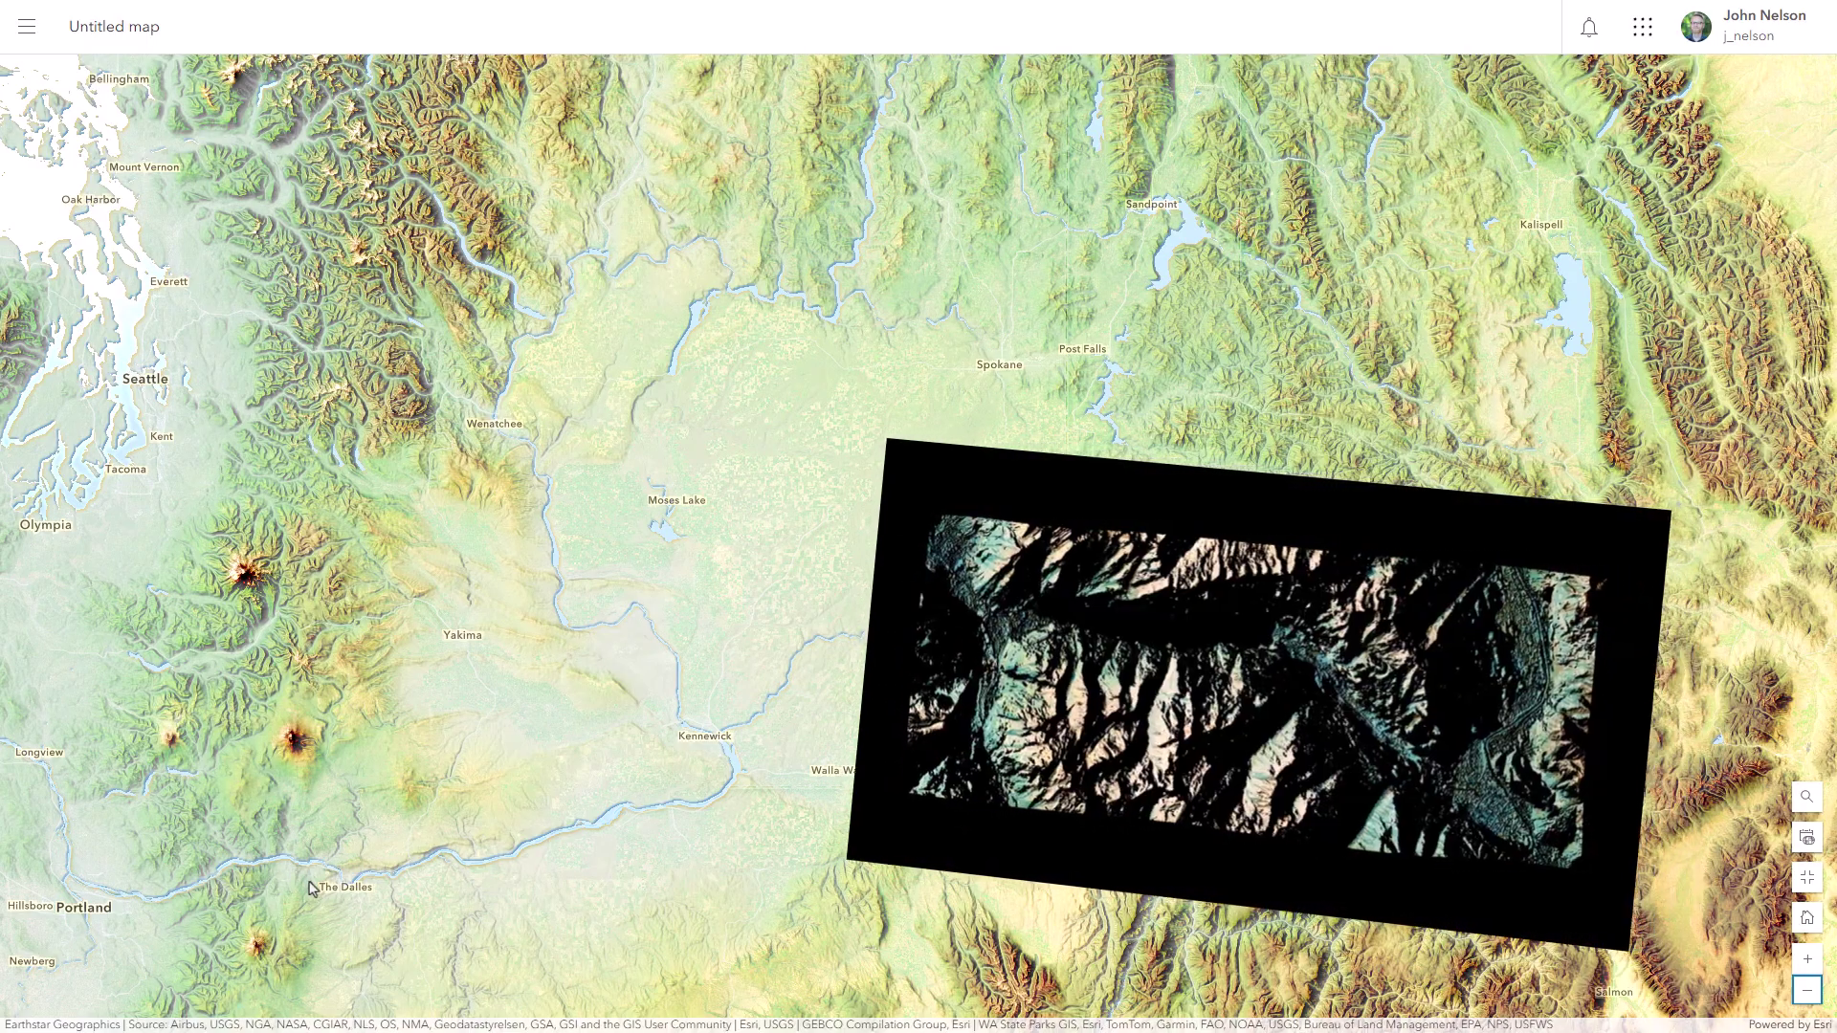
Zoom in near The Dalles and pan west along the Columbia River
scroll(292, 875, up, 2)
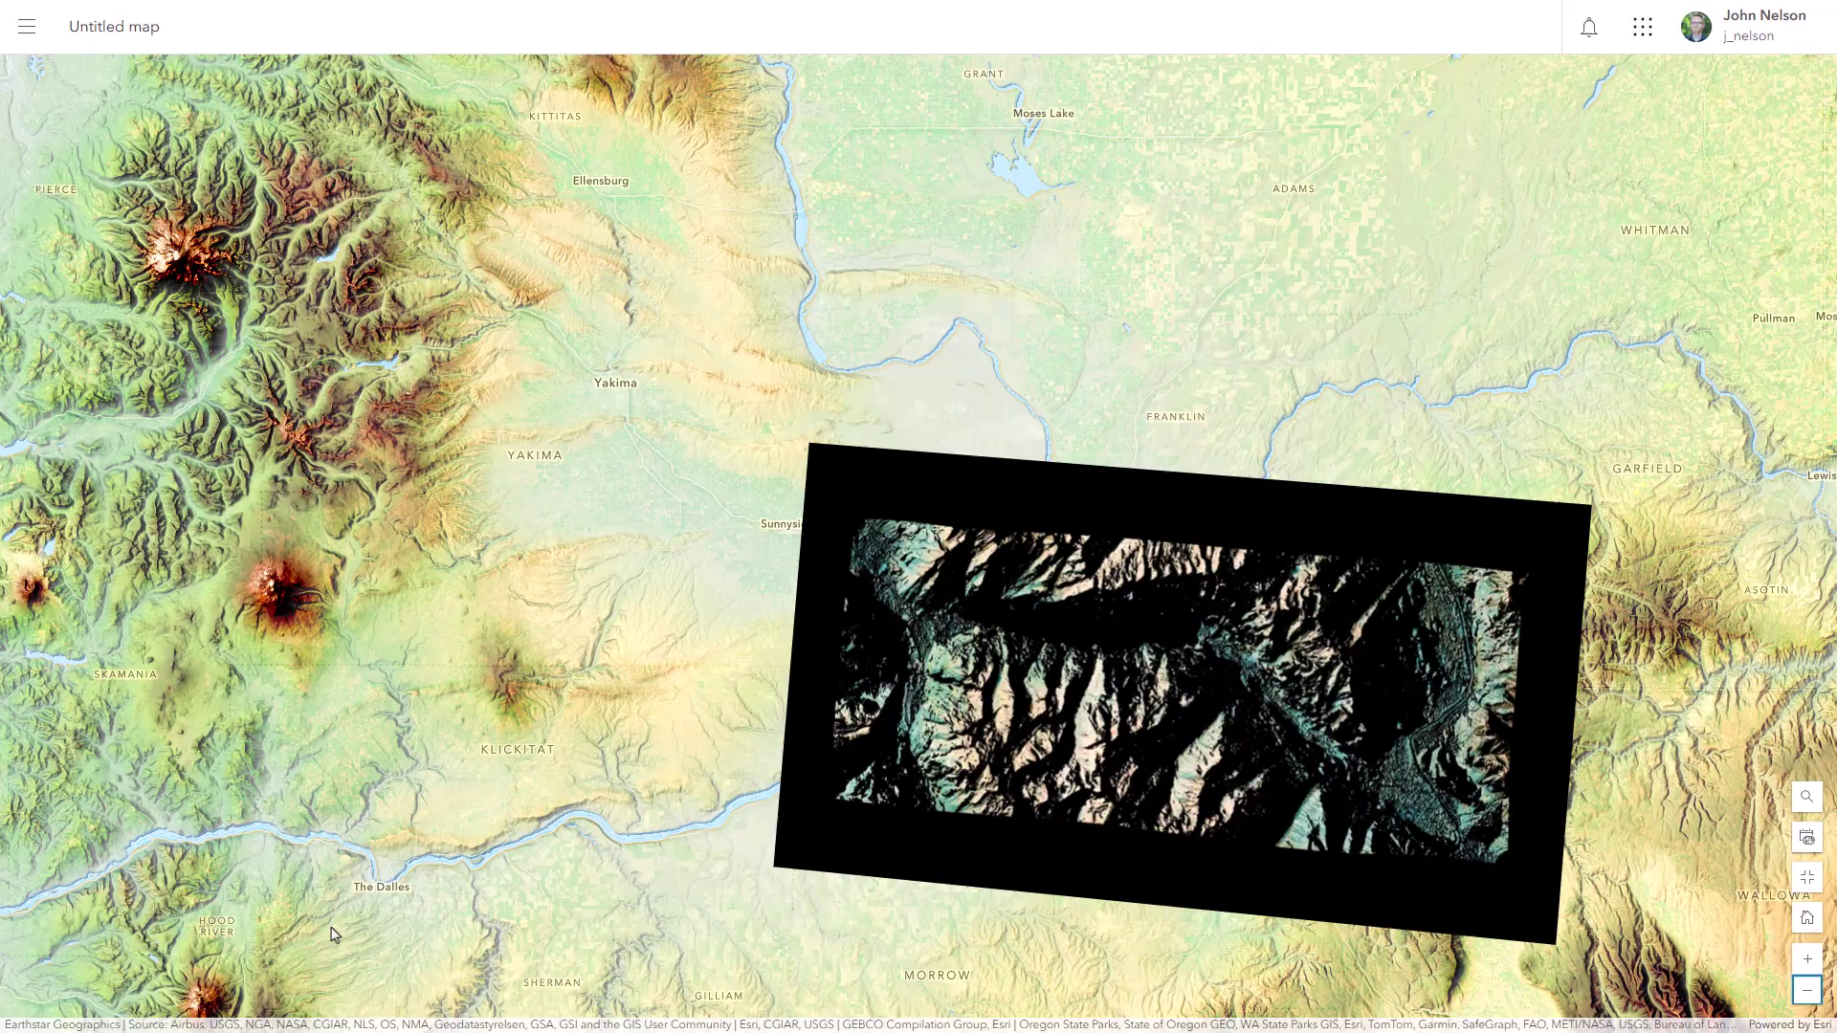
scroll(299, 903, up, 2)
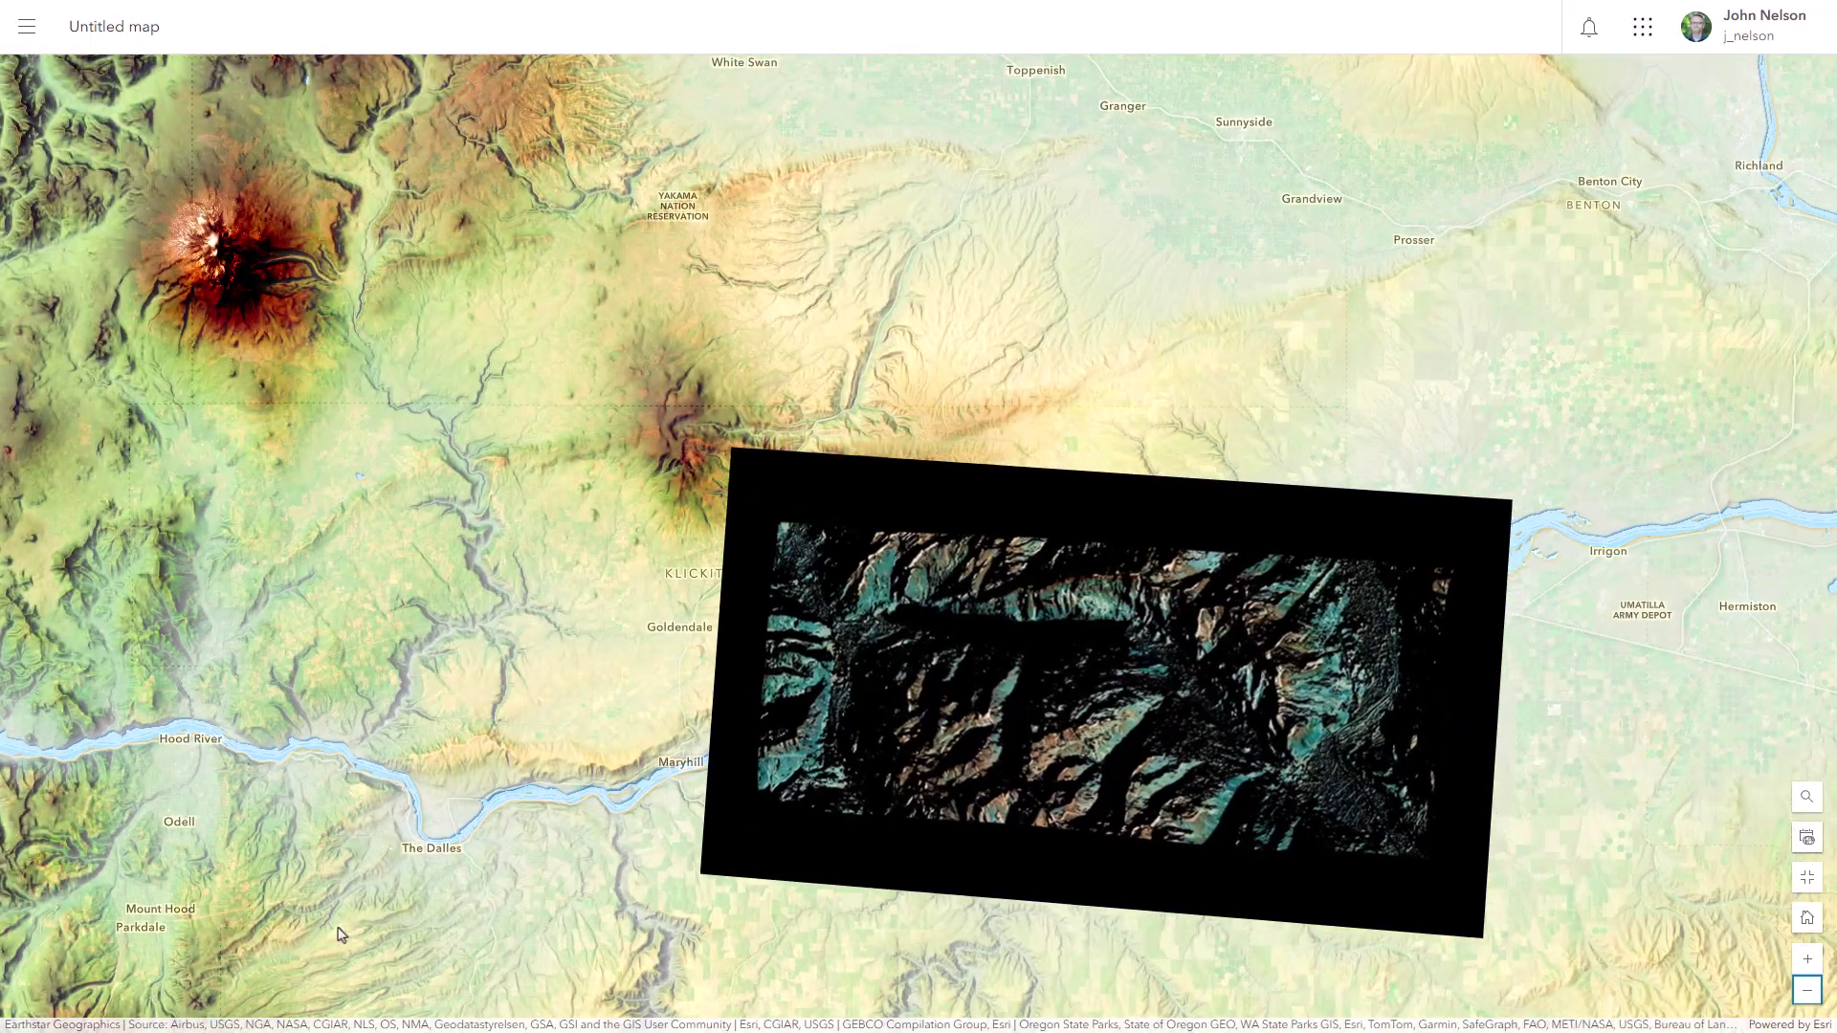
scroll(335, 926, up, 2)
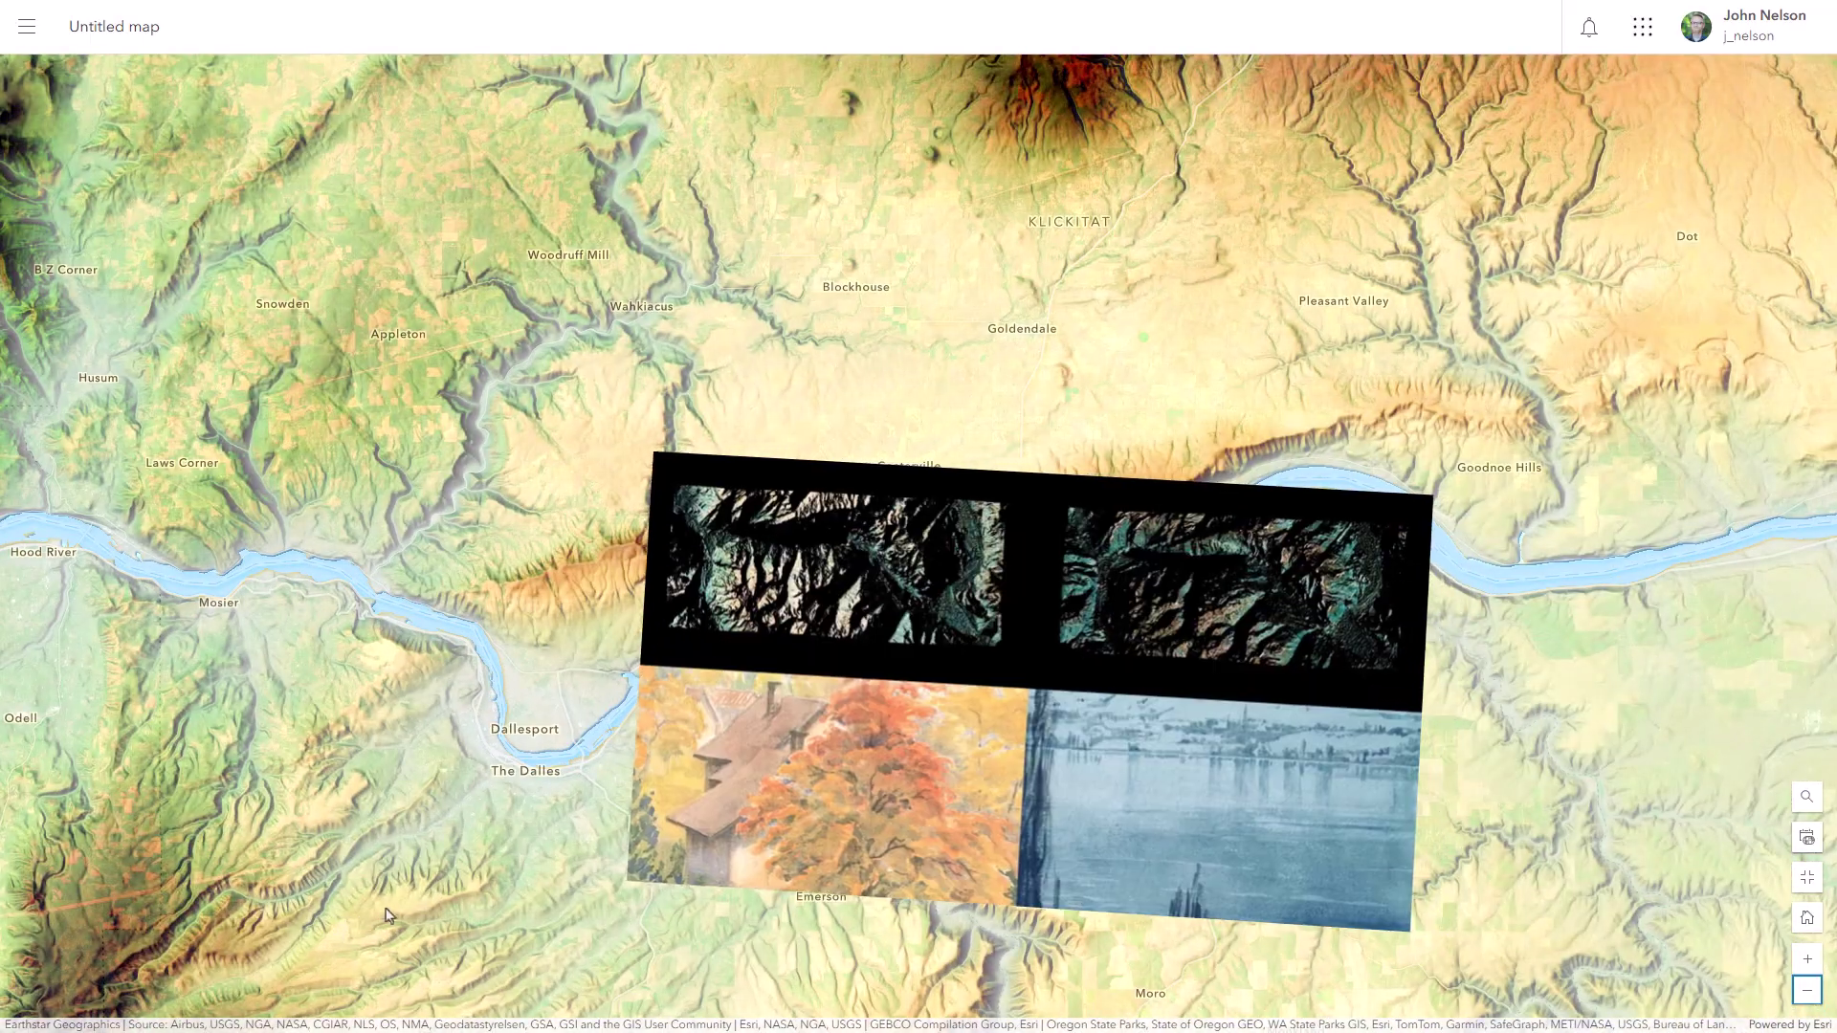
key(Right)
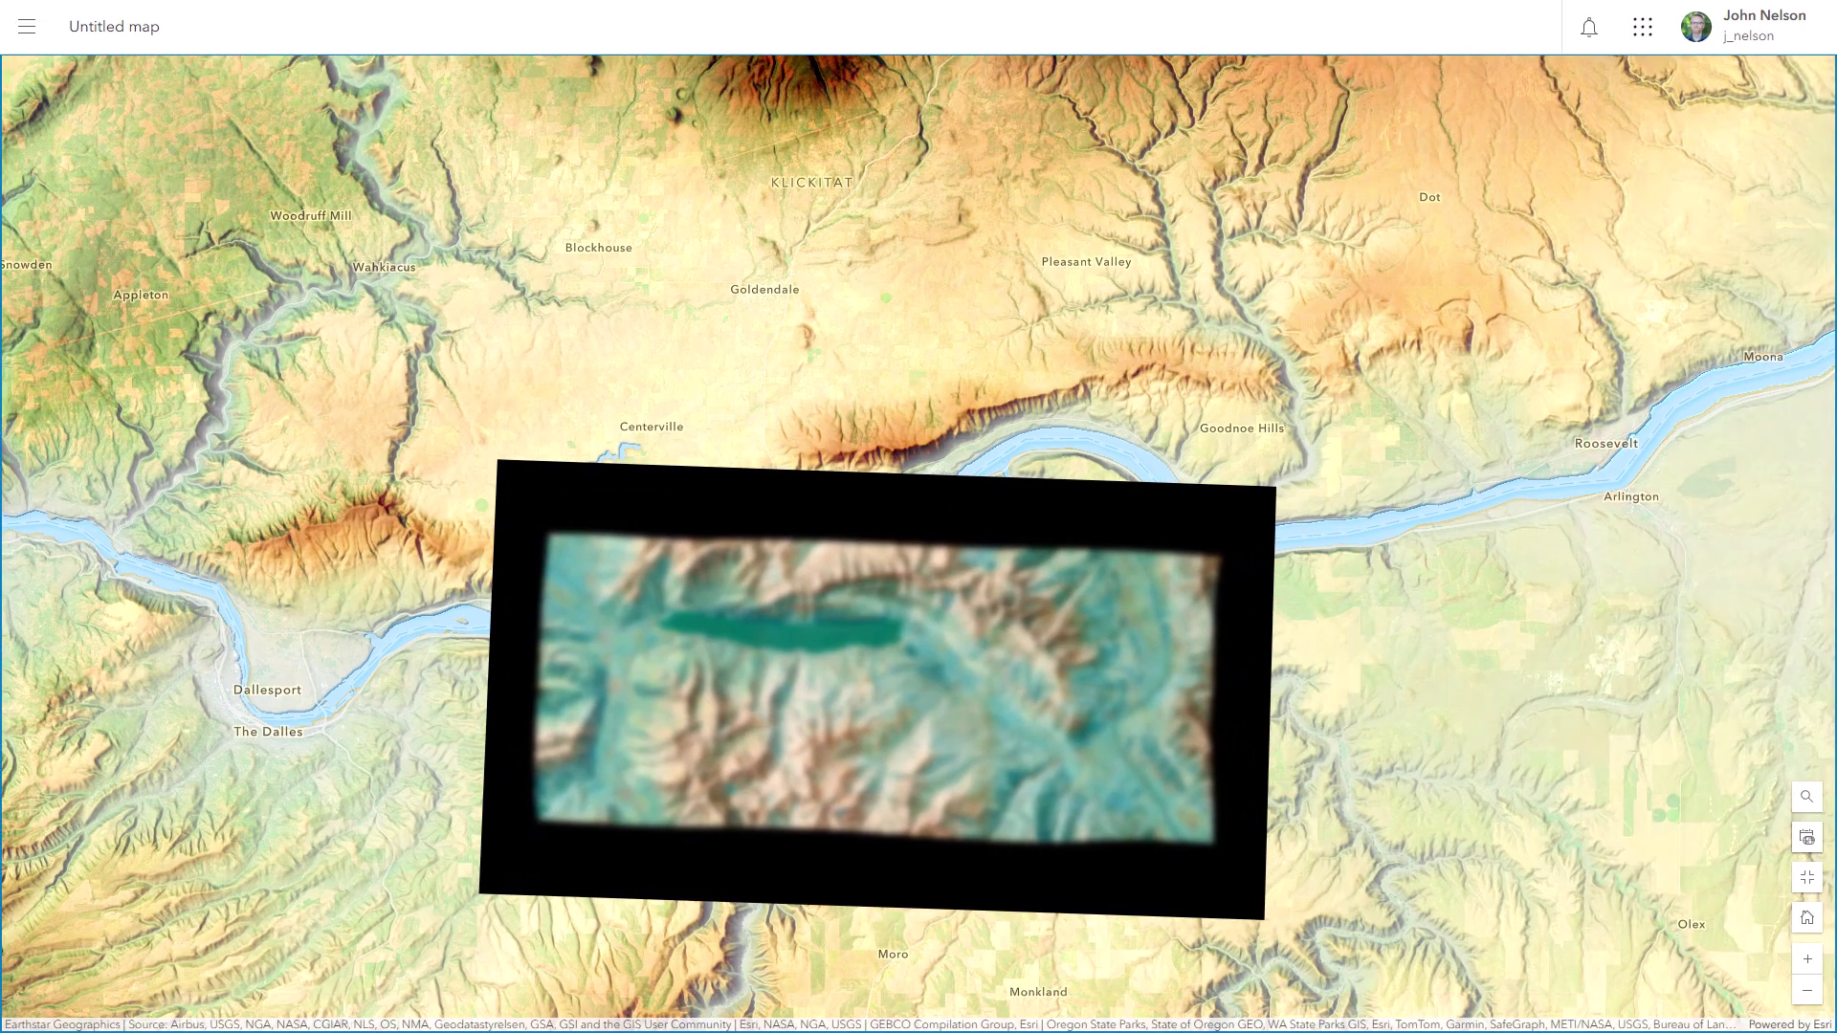
scroll(100, 566, up, 2)
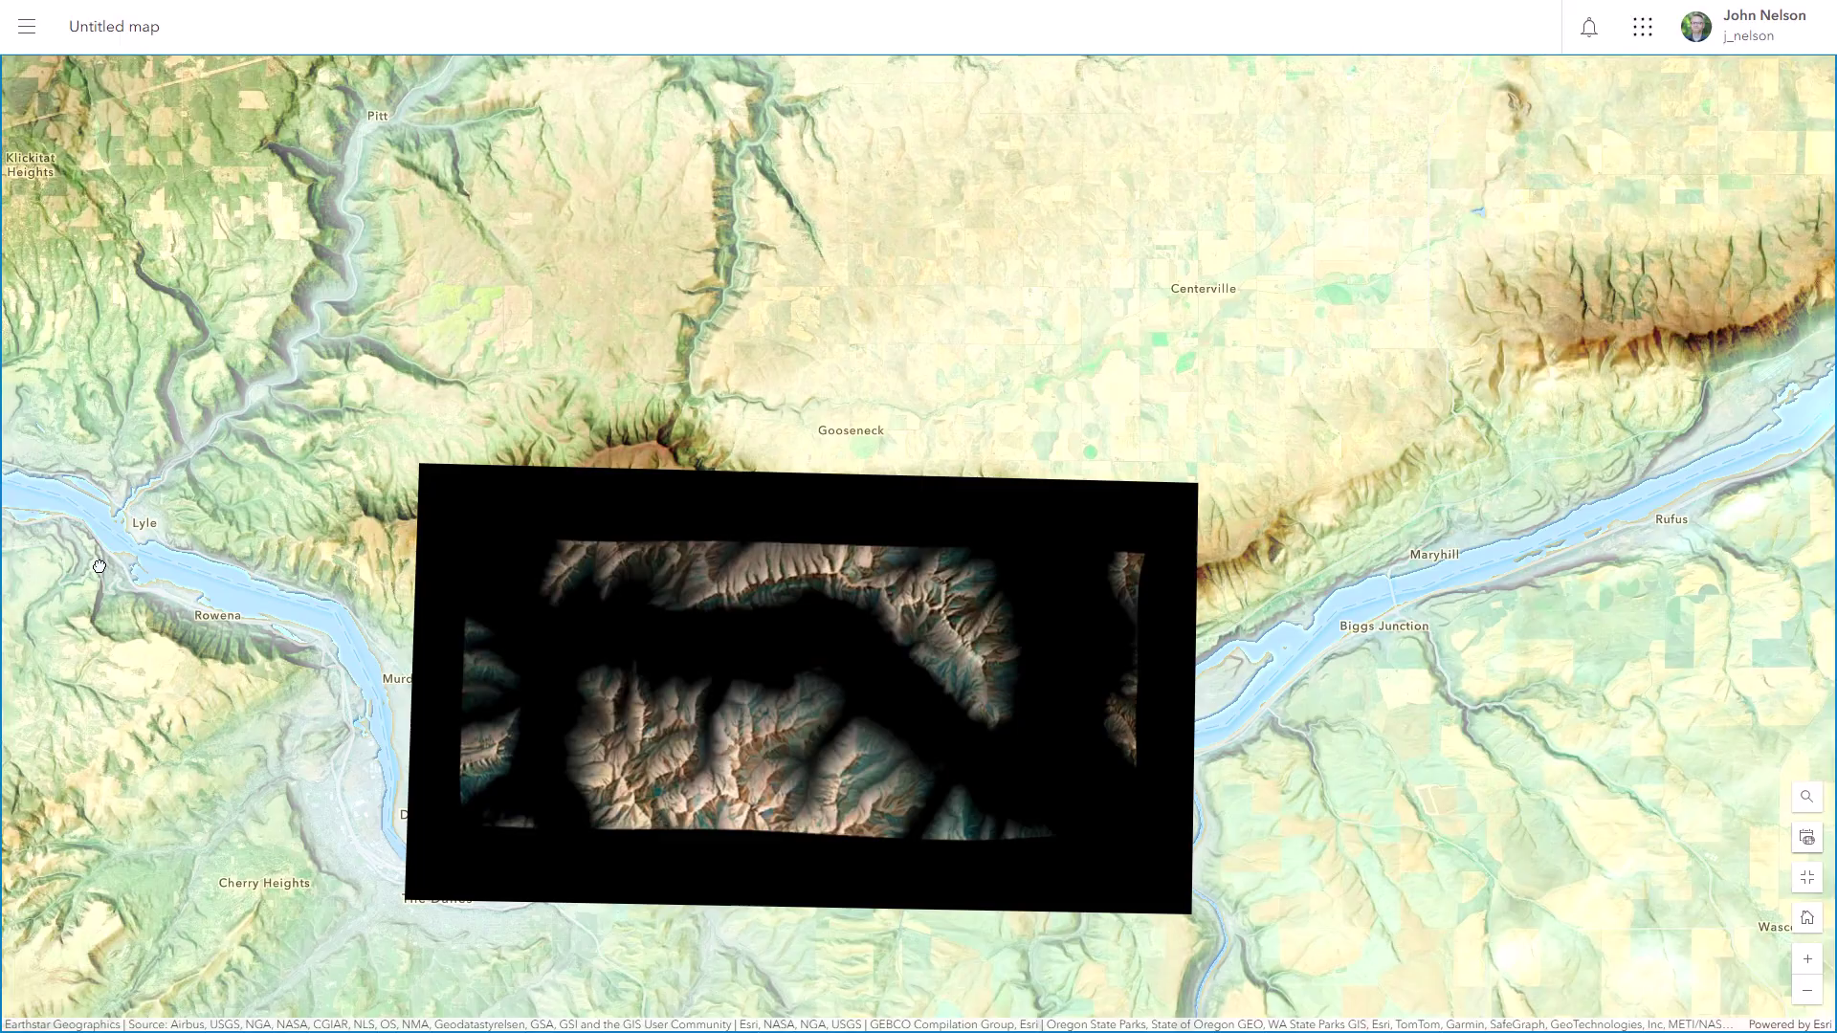
key(Left)
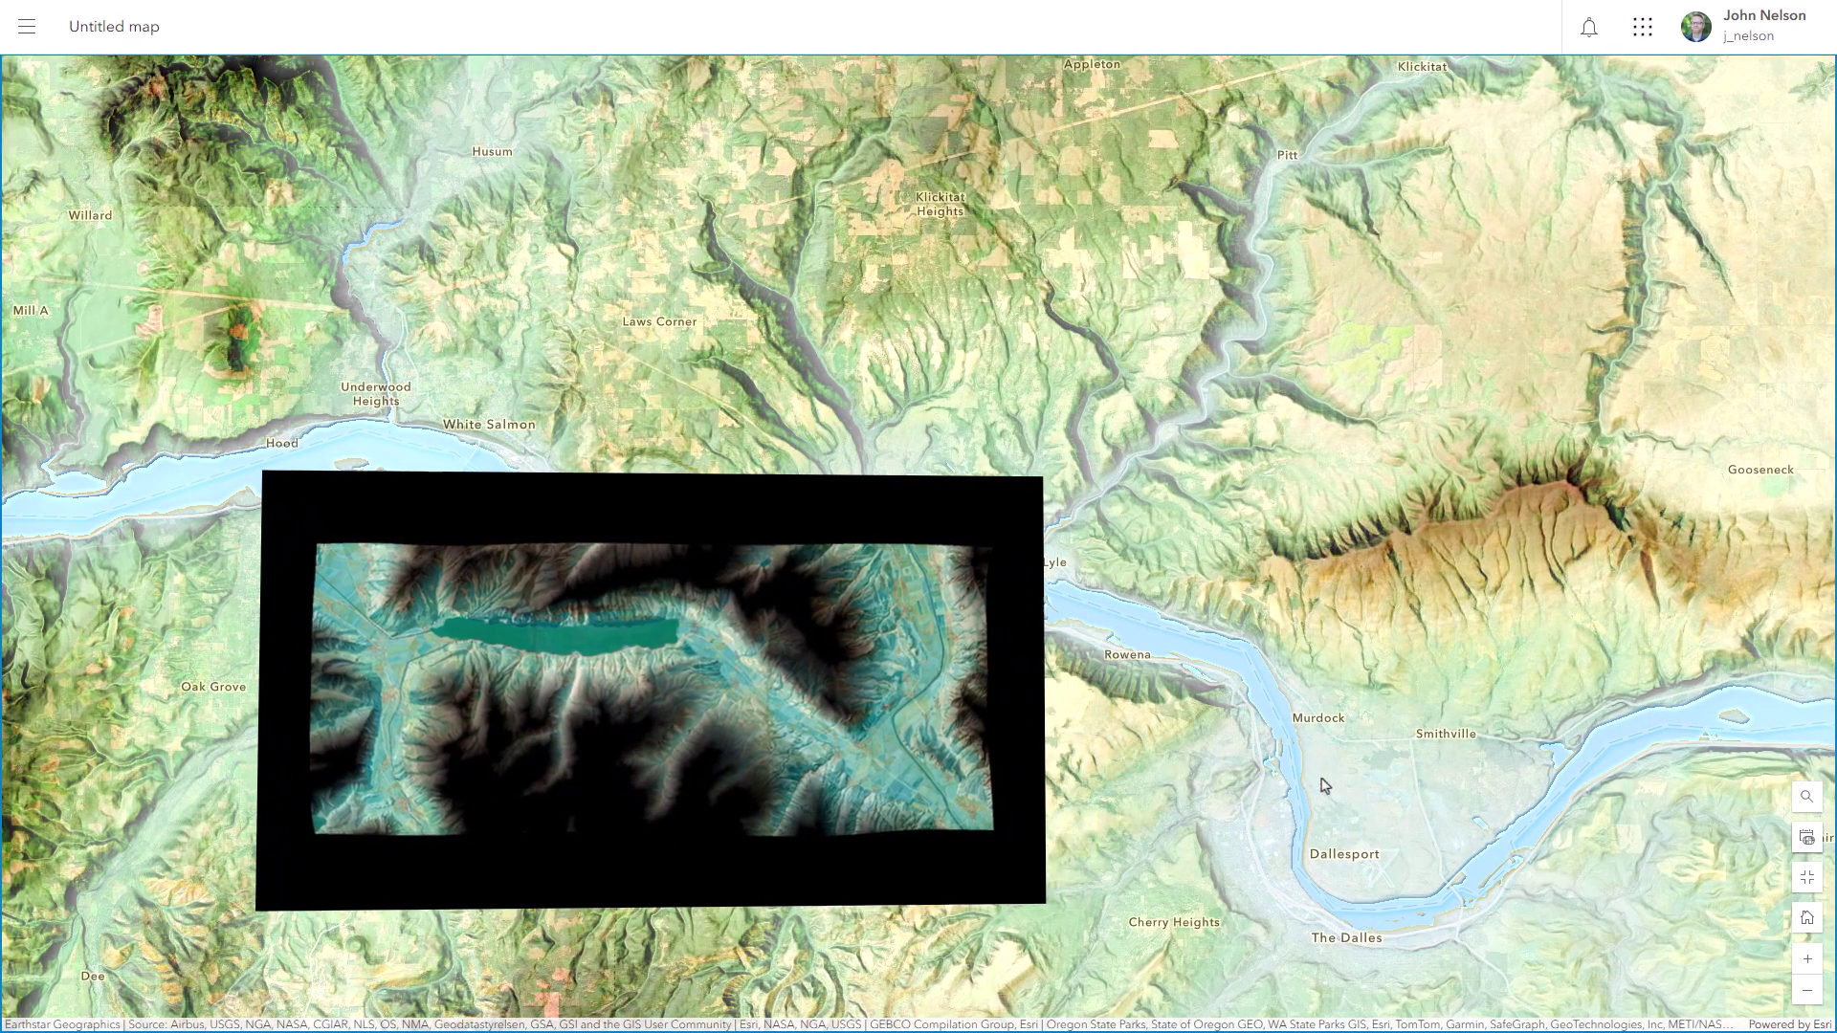
Zoom out four levels to show Portland through Kennewick
click(1807, 995)
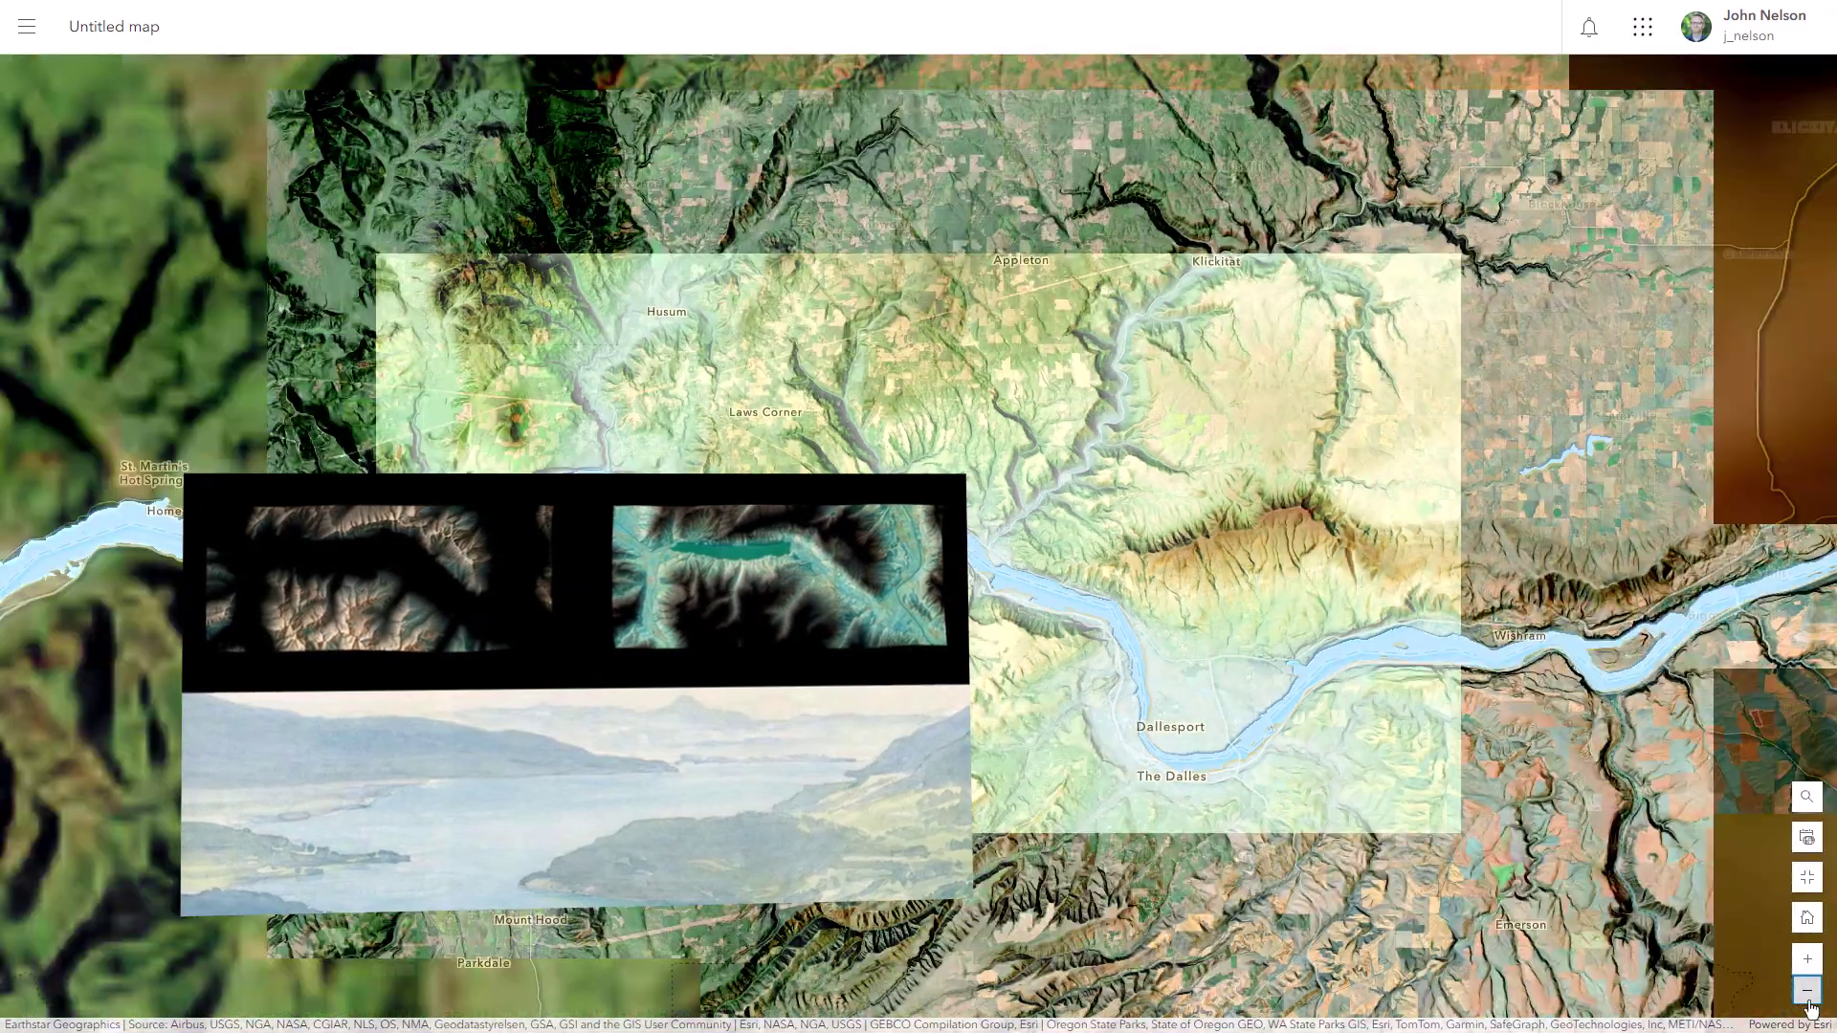
click(1808, 999)
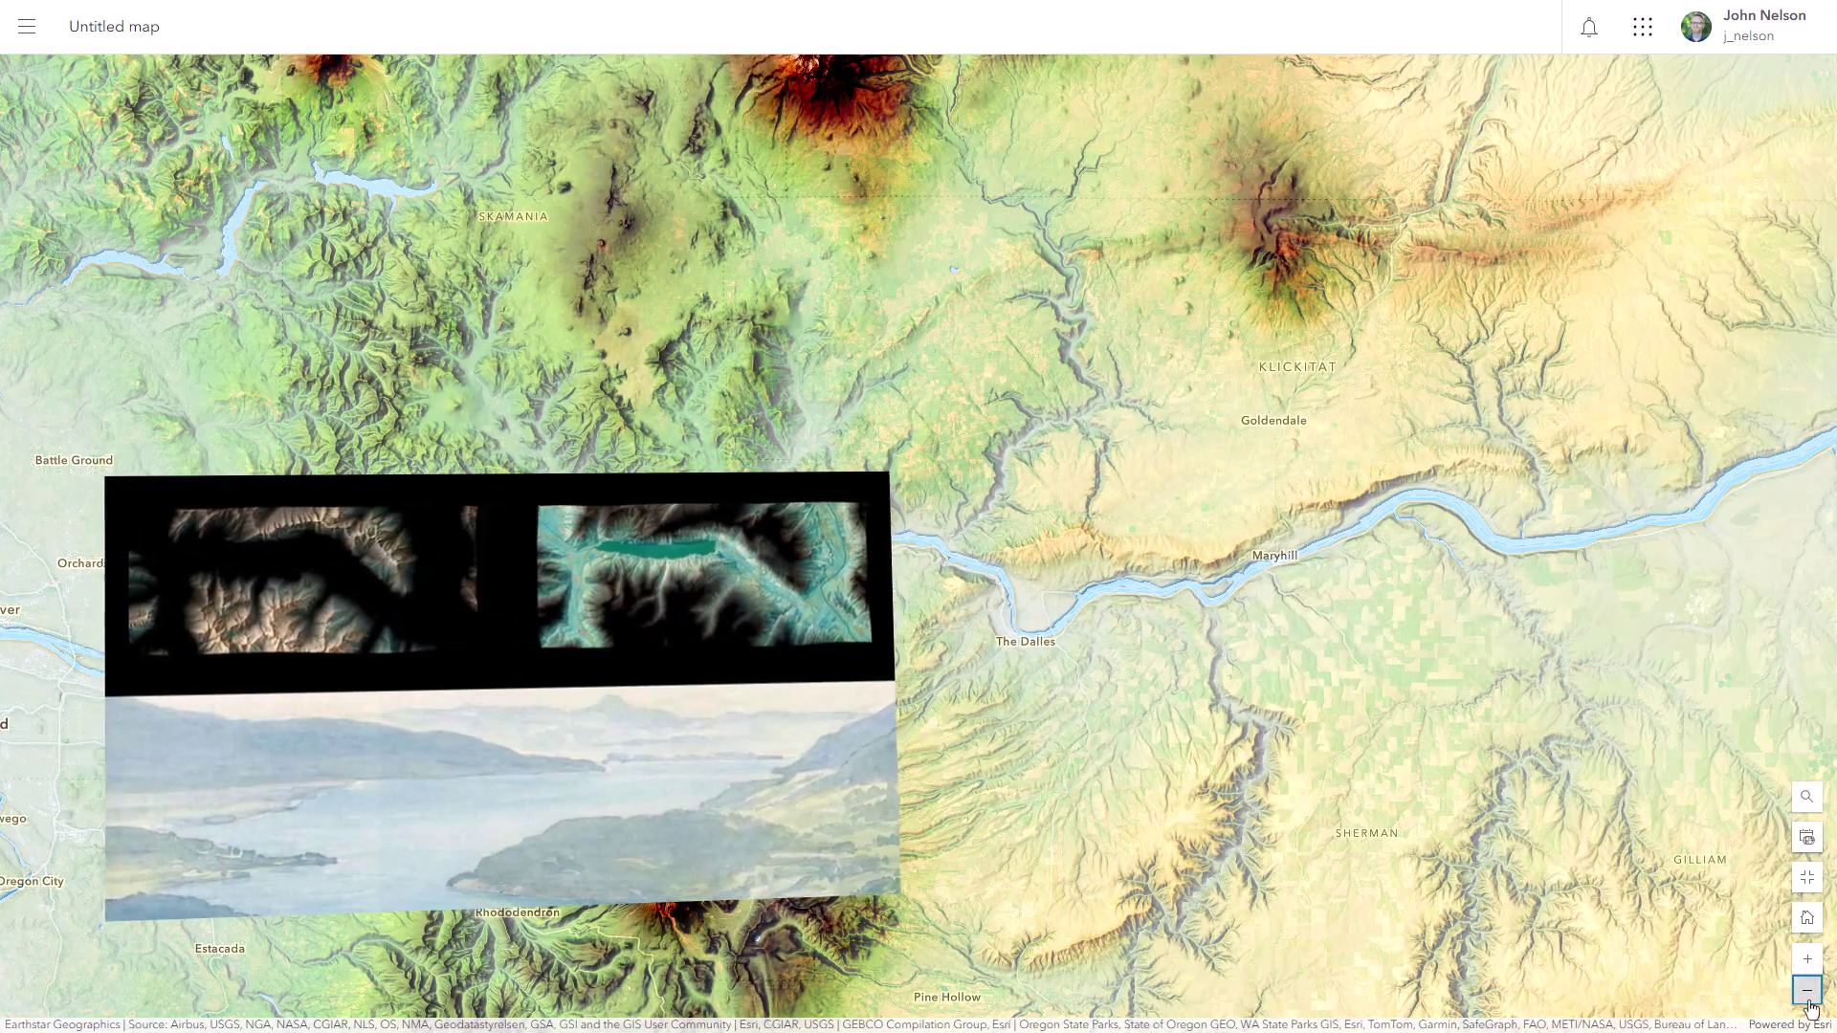
click(1808, 1000)
click(1808, 999)
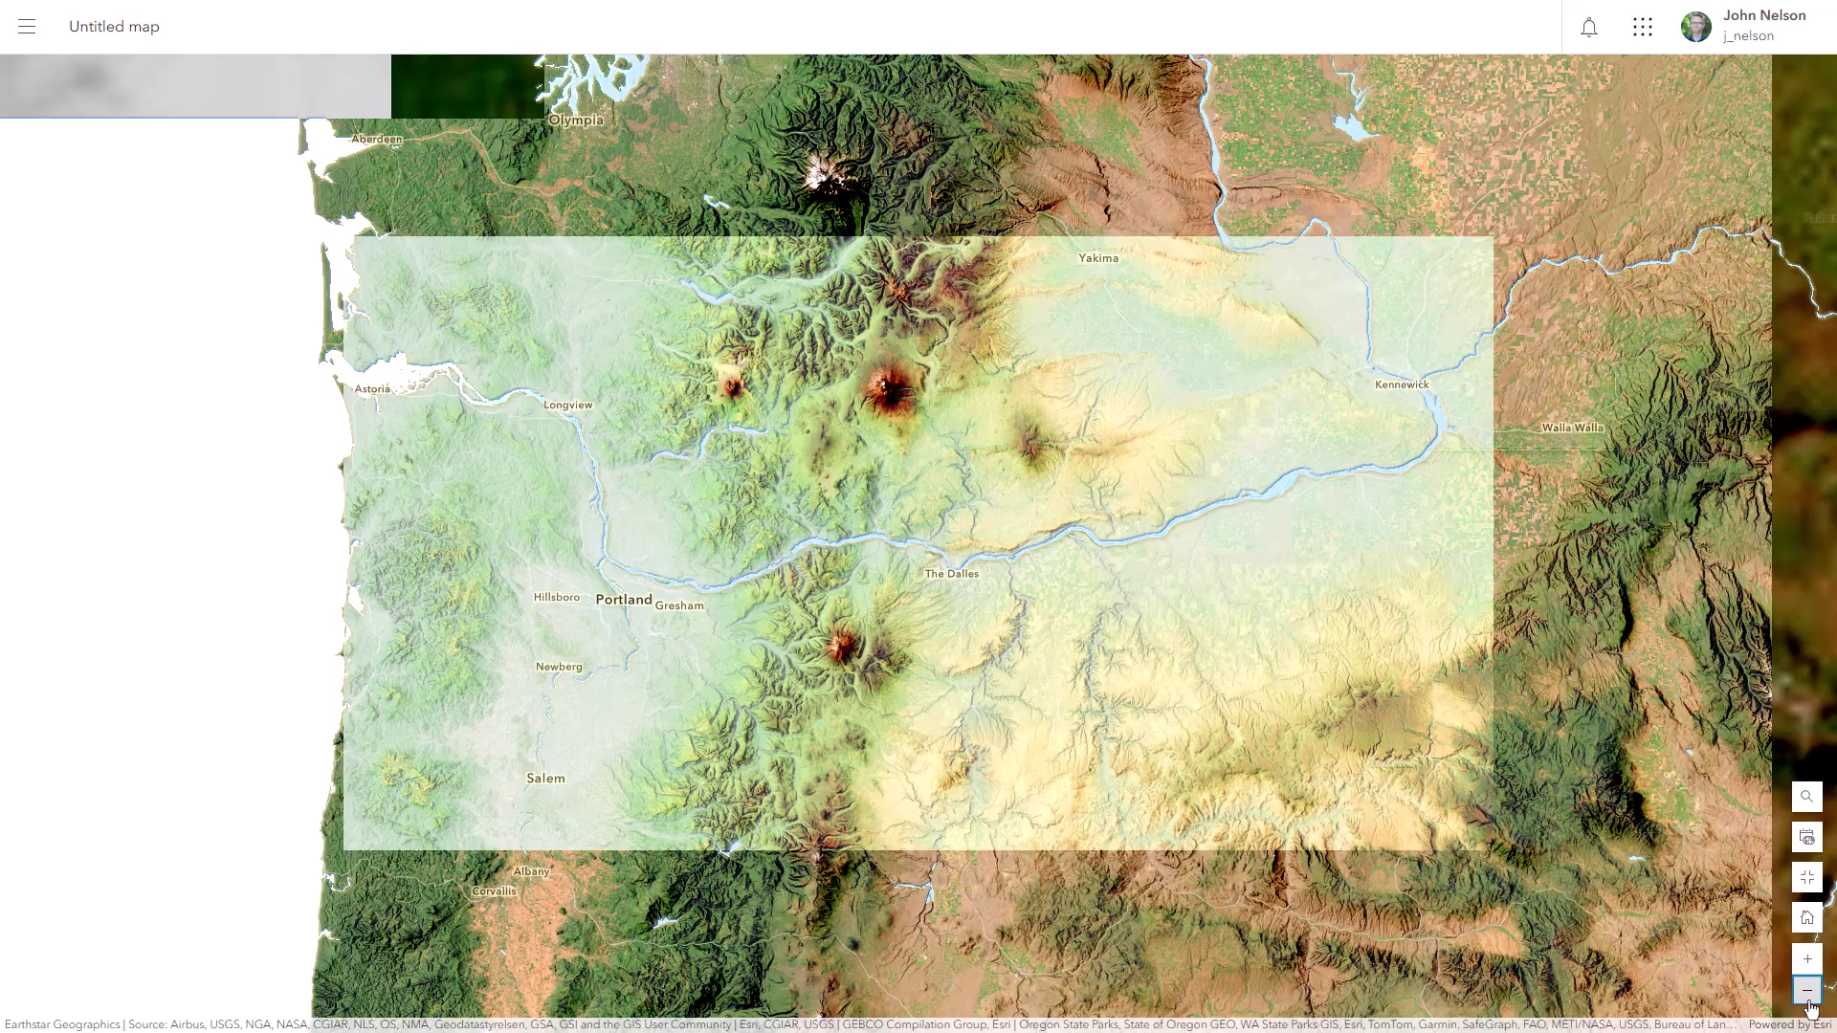